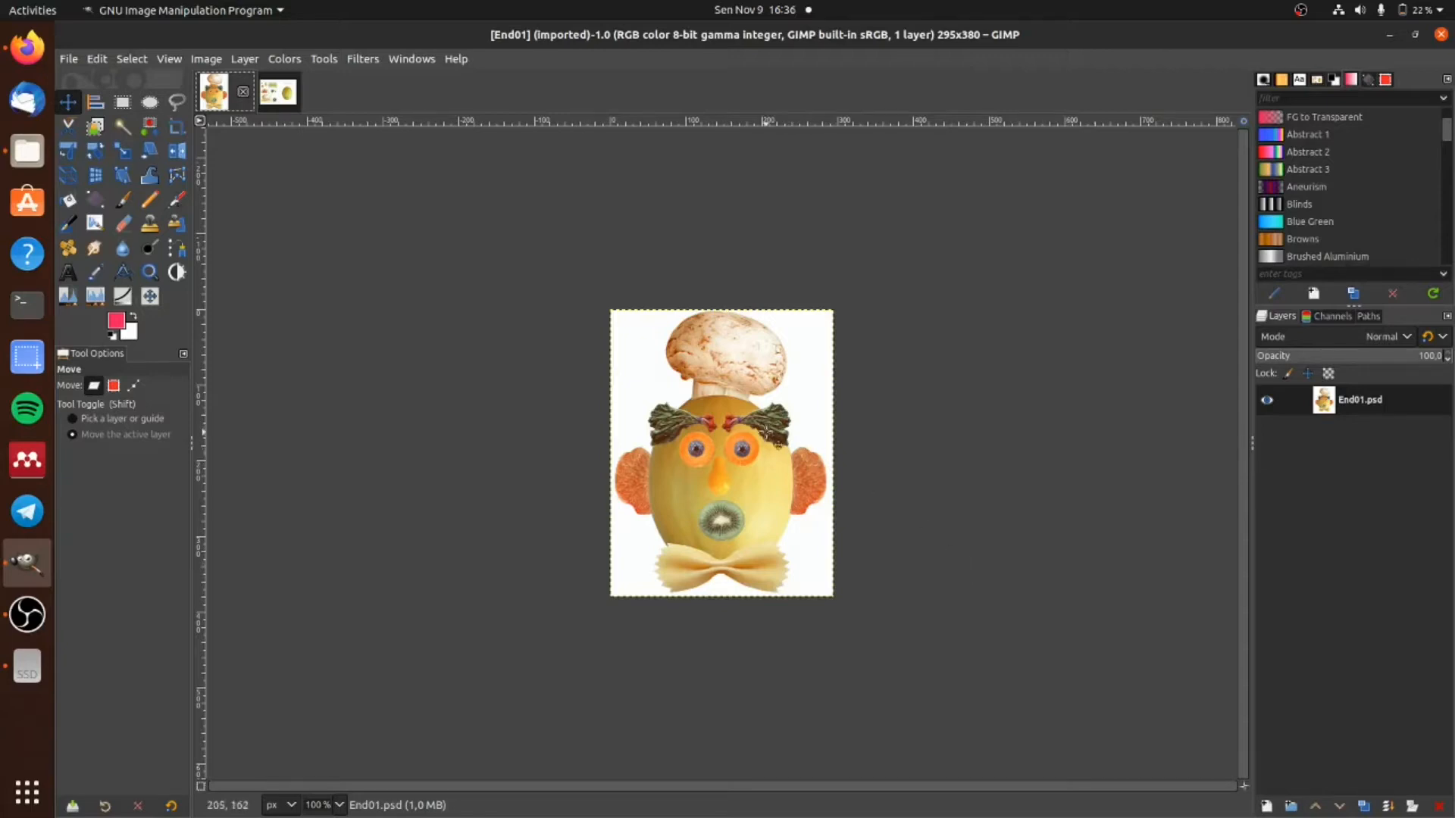
# Step: Examine the finished fruit face in End01 and compare it with the separate source pieces in Start01
pyautogui.press('2')
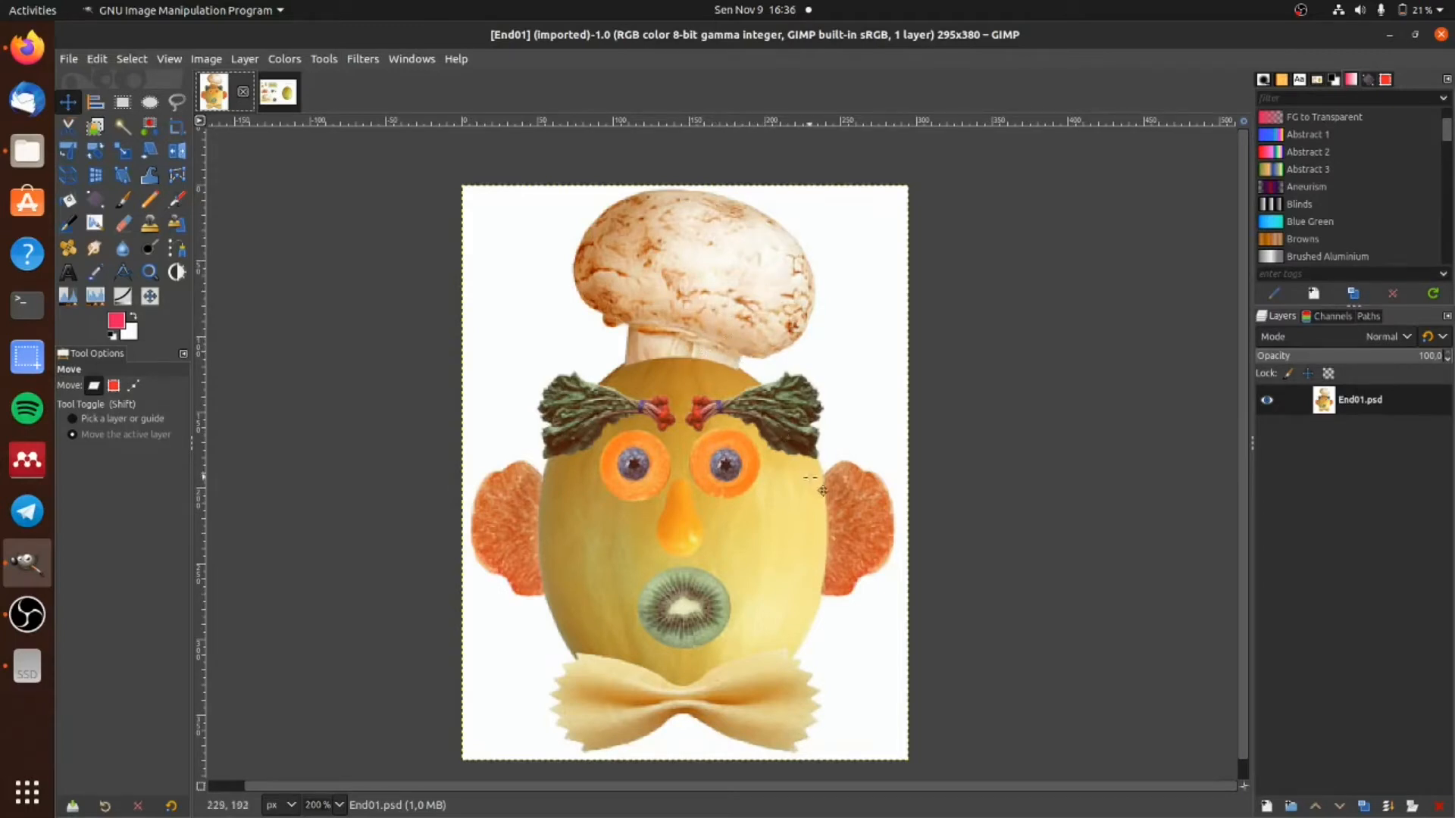
pyautogui.scroll(-1, 759, 466)
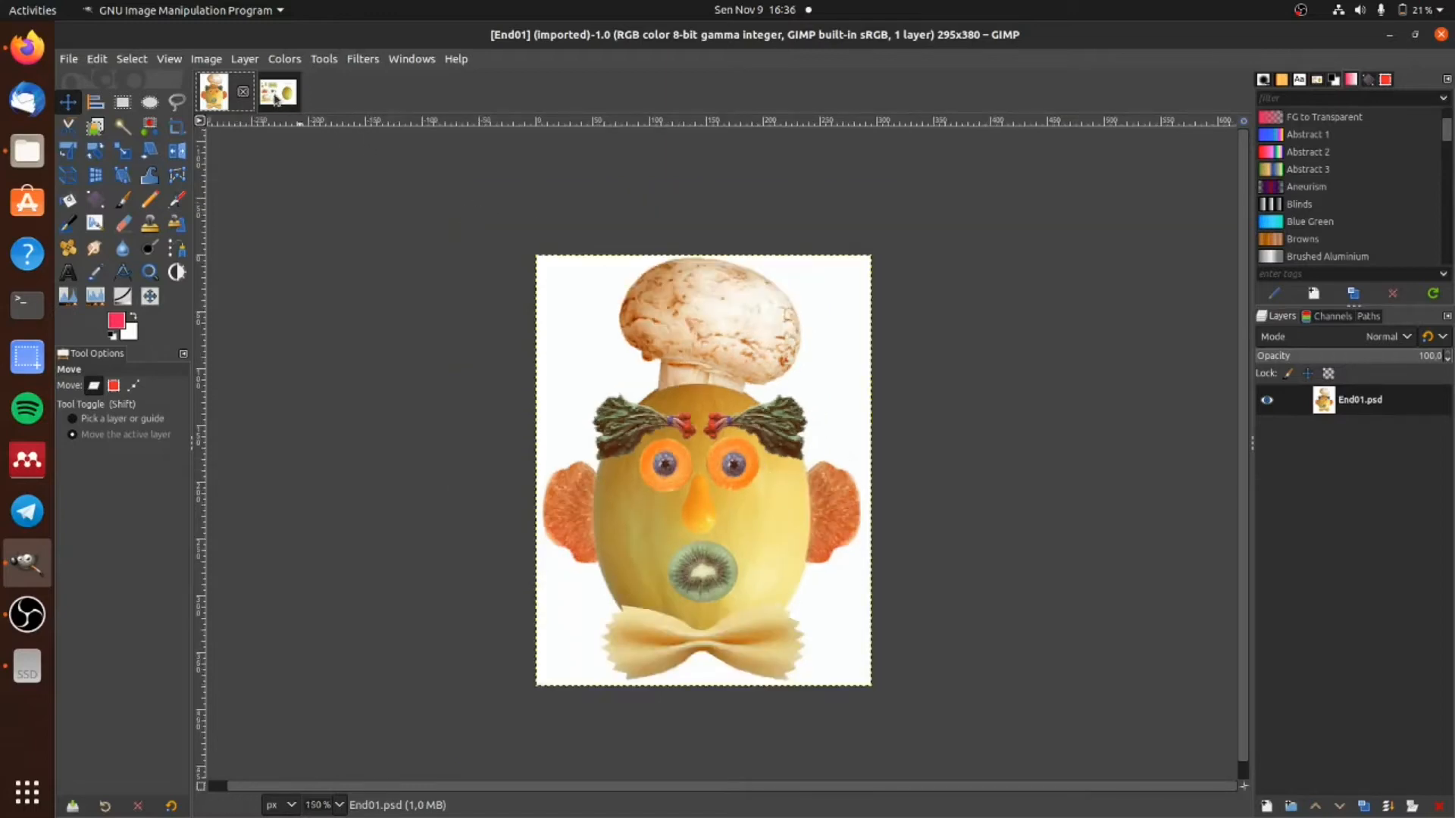
pyautogui.click(276, 95)
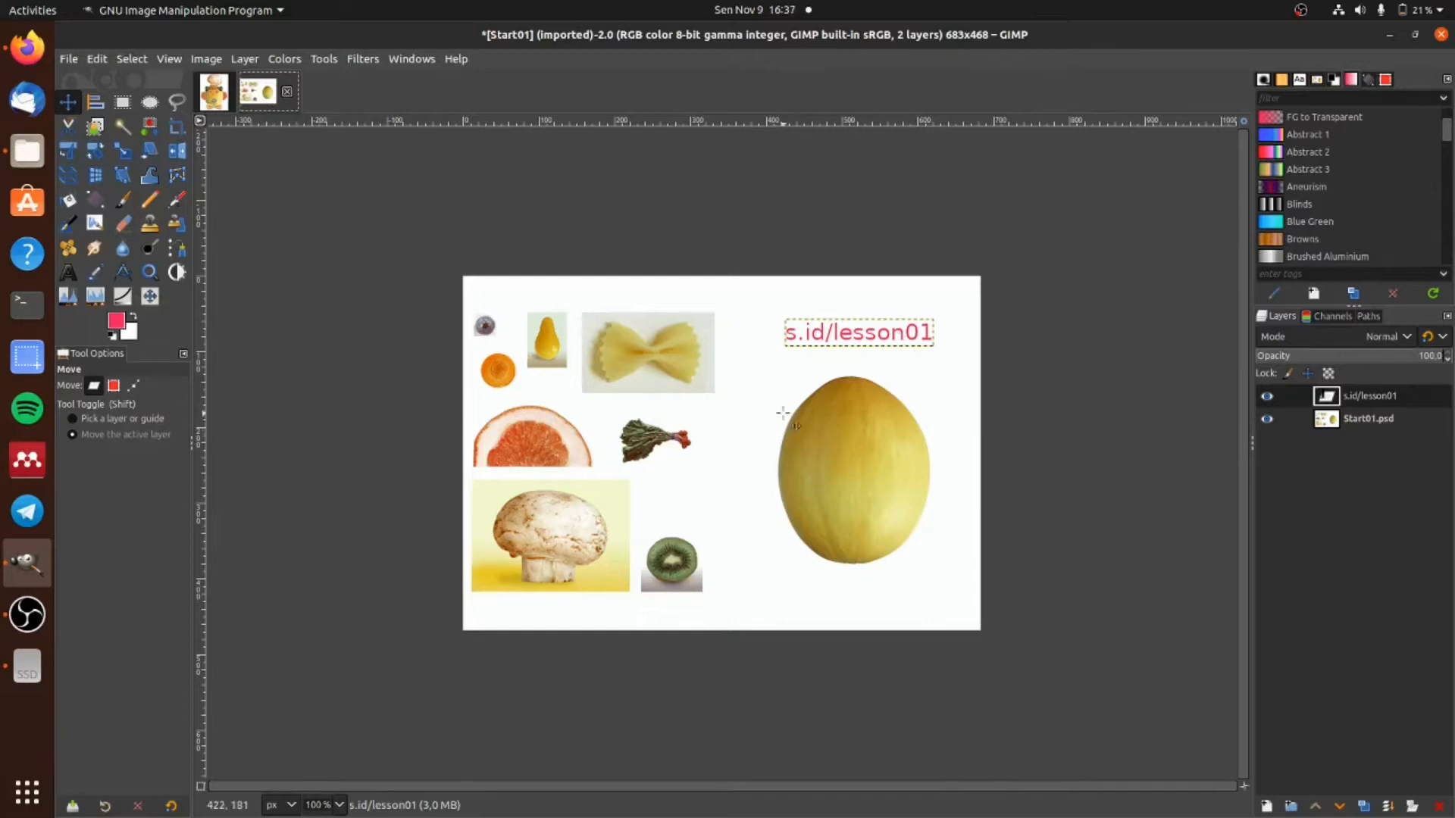
pyautogui.click(215, 109)
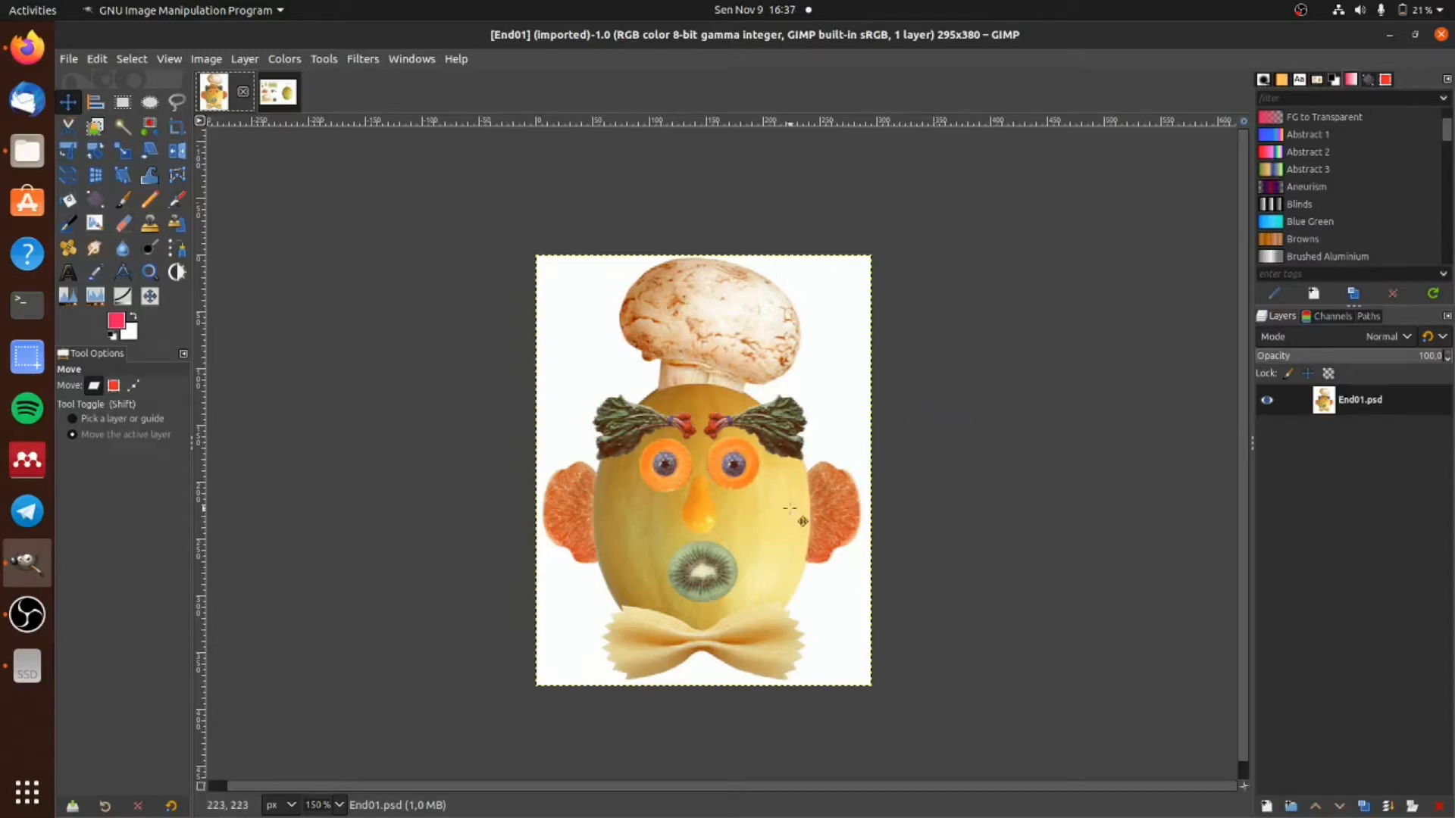
pyautogui.scroll(-1, 789, 507)
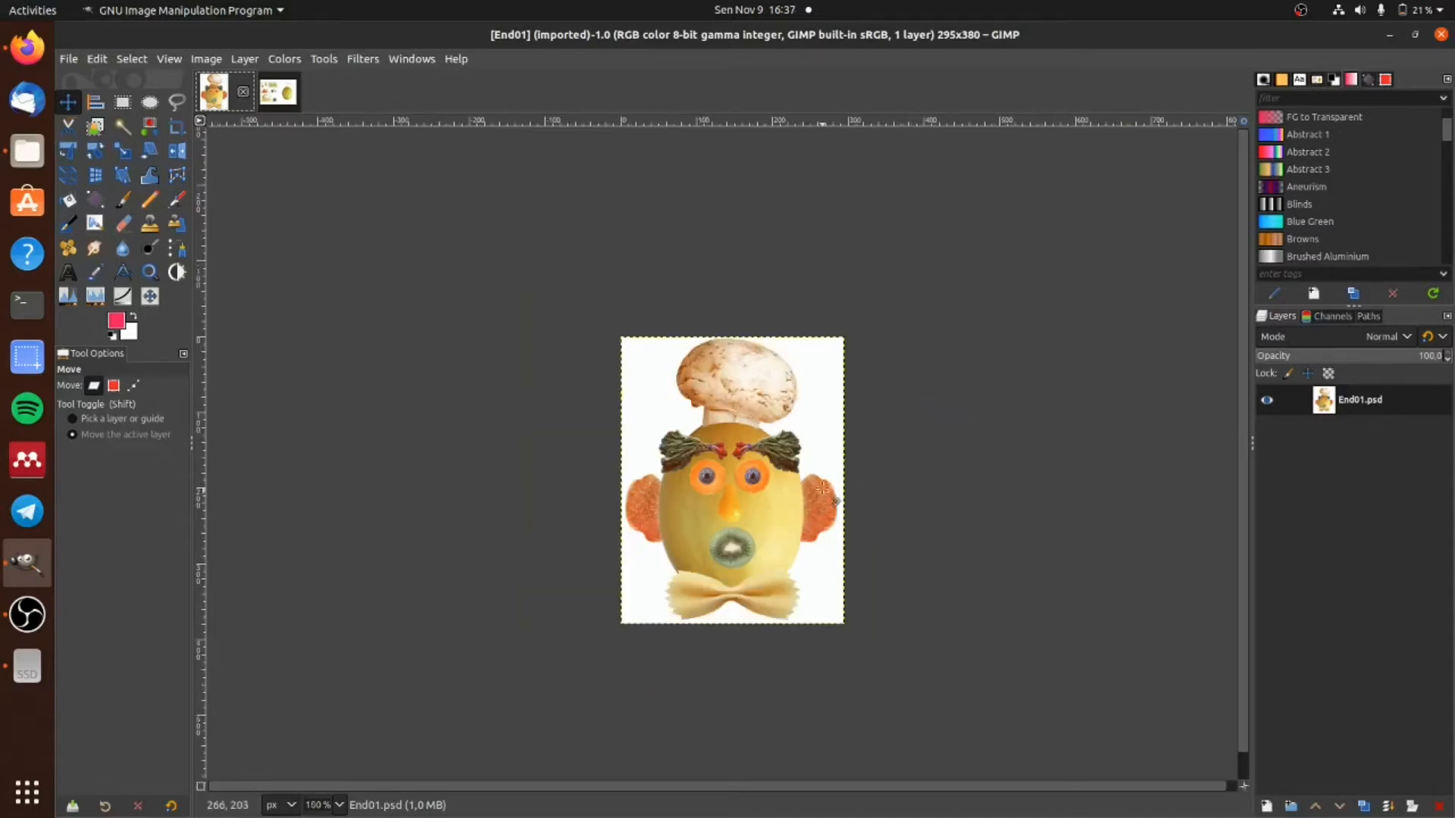
pyautogui.scroll(1, 824, 485)
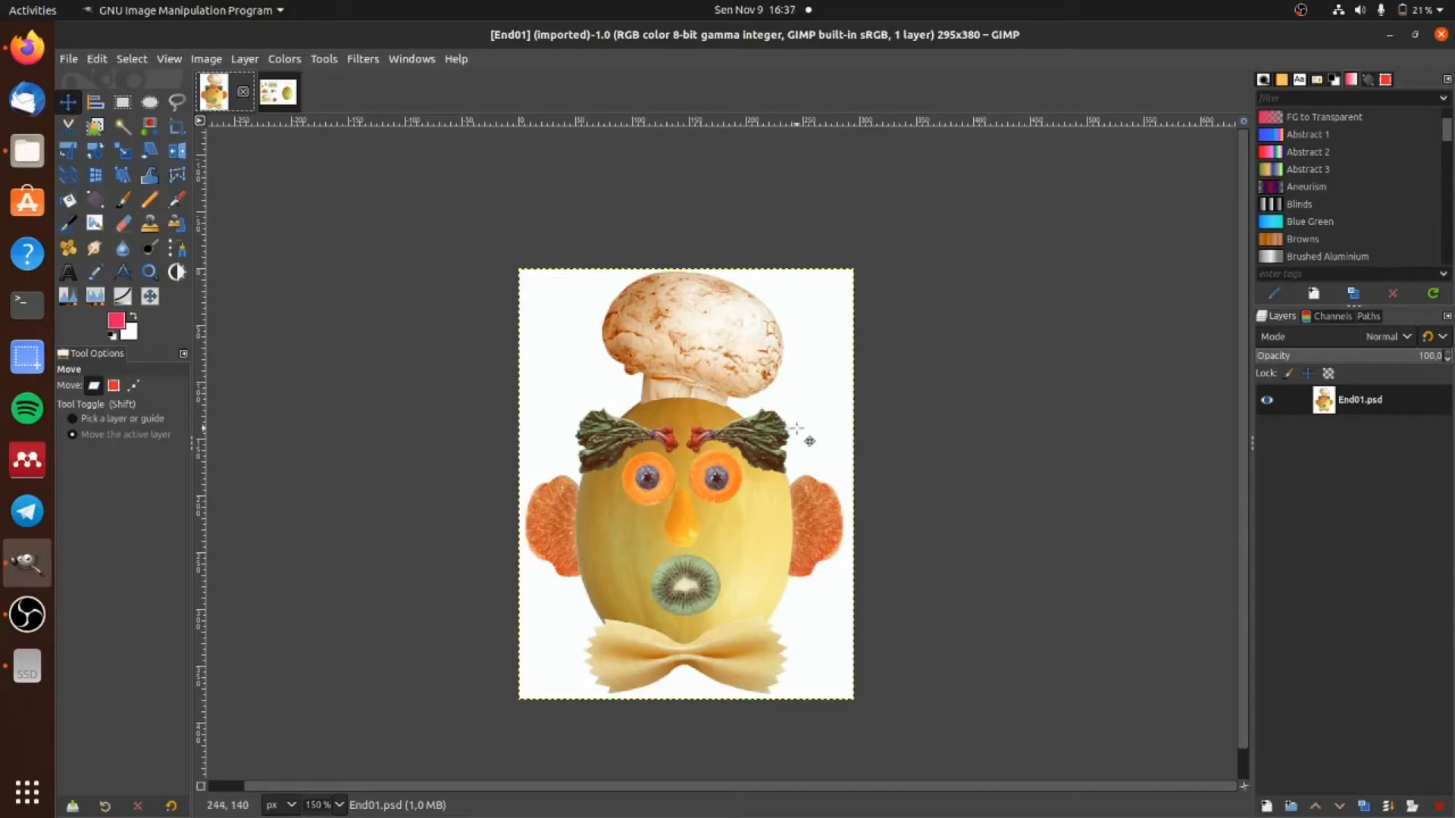
# Step: Create a new 295 × 380 px RGB image at 72 ppi, filled with White
pyautogui.click(69, 60)
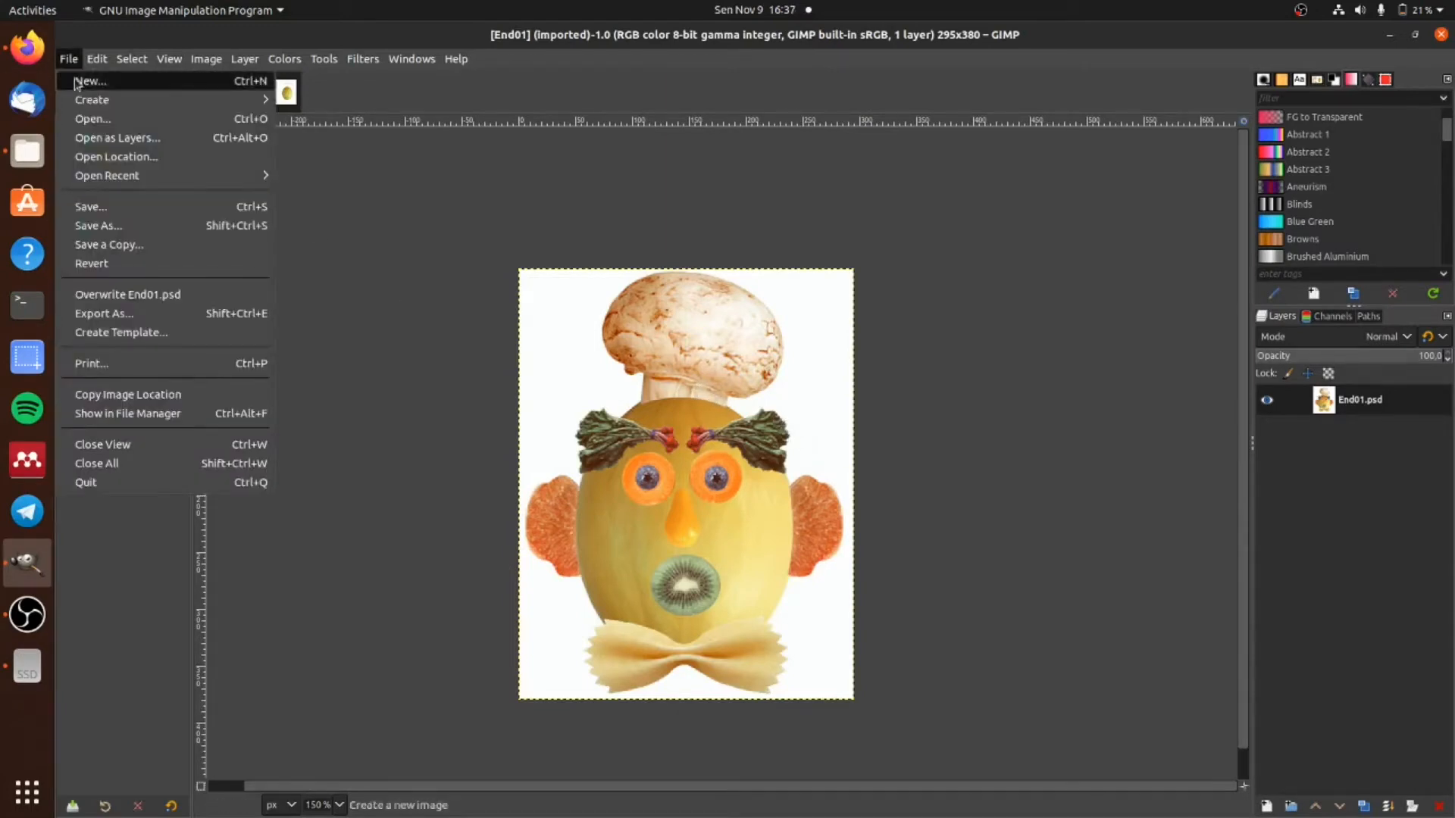
pyautogui.click(78, 81)
pyautogui.moveTo(637, 277); pyautogui.dragTo(1000, 185)
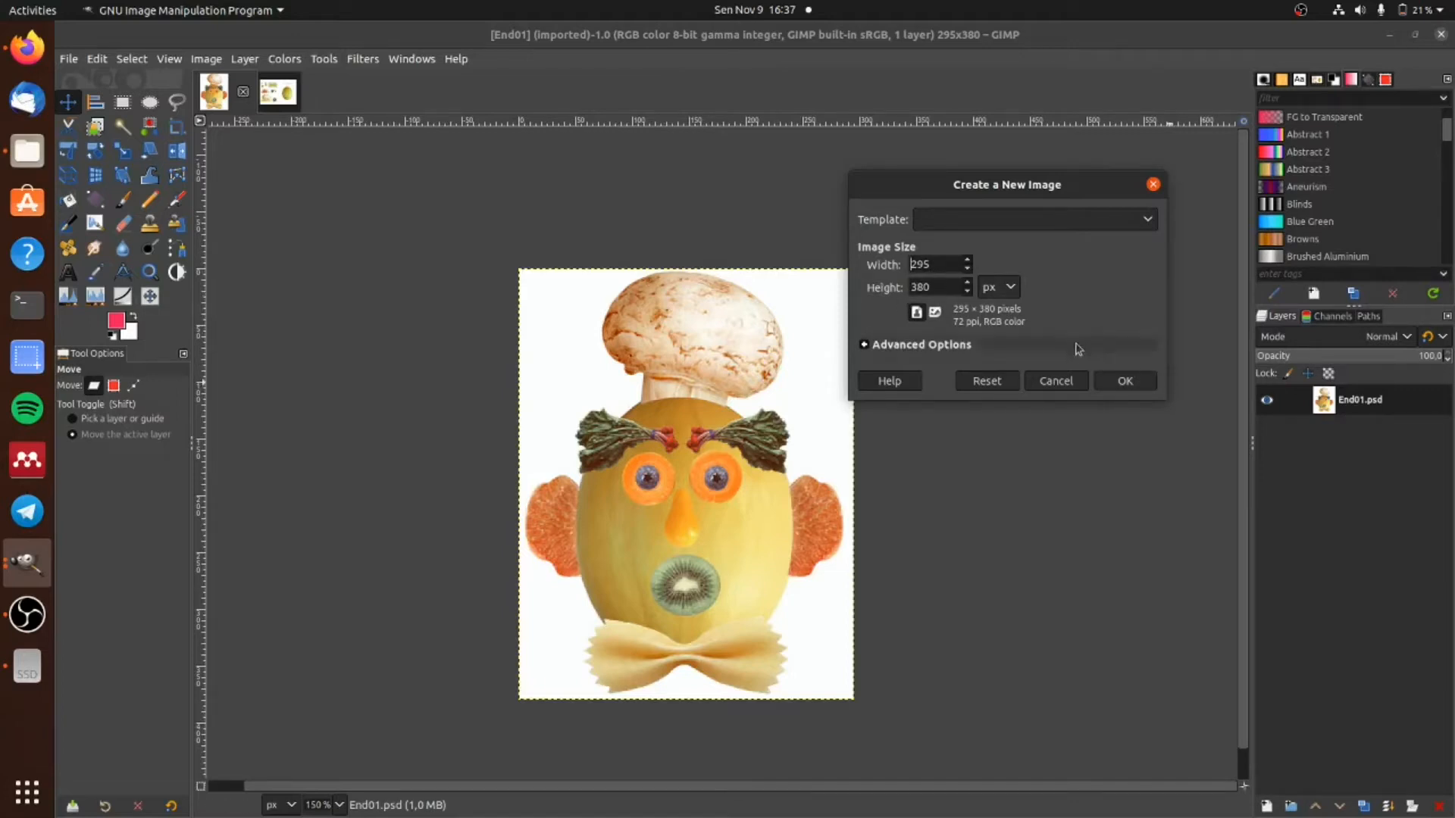
pyautogui.click(890, 346)
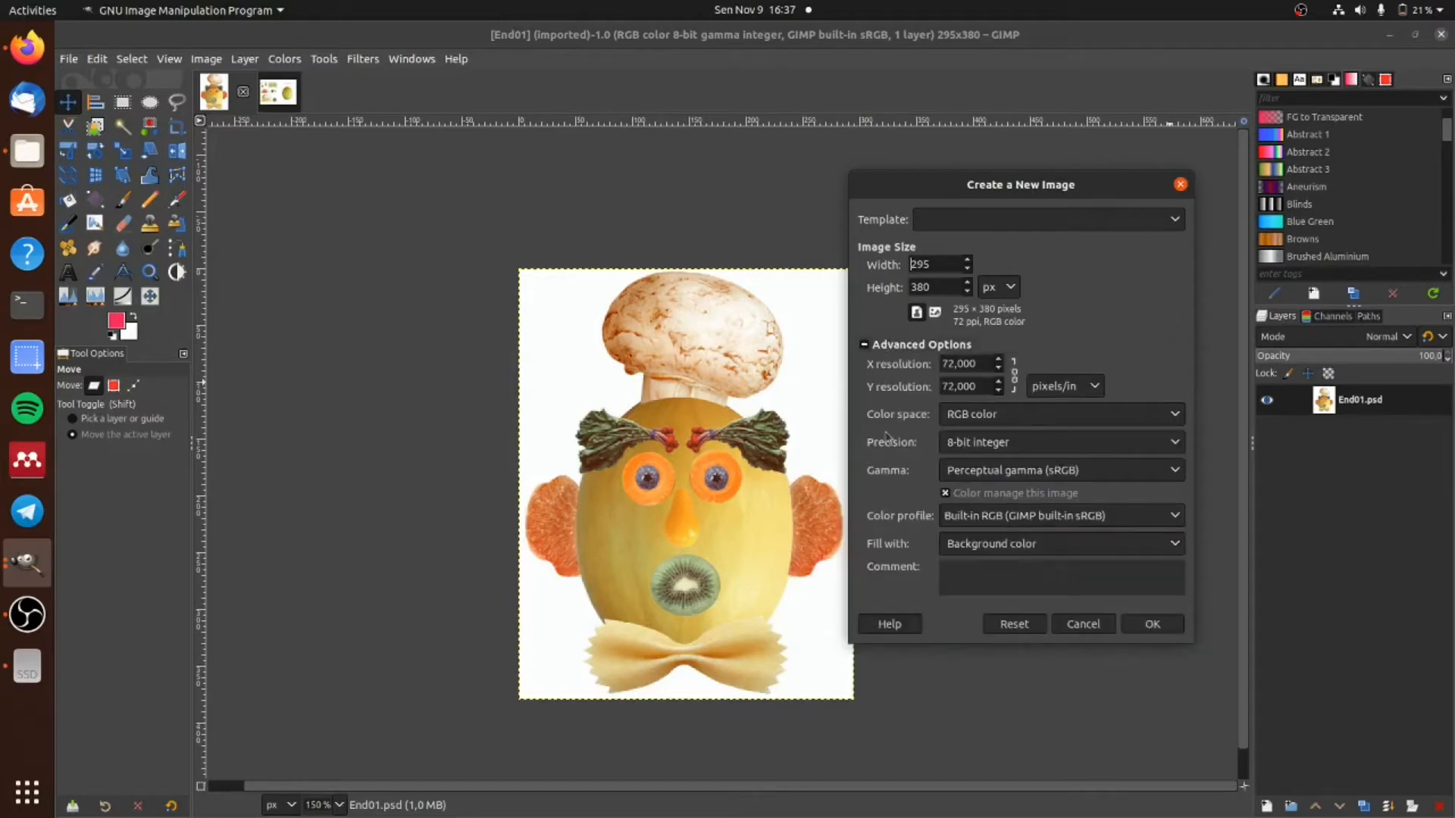
pyautogui.click(995, 550)
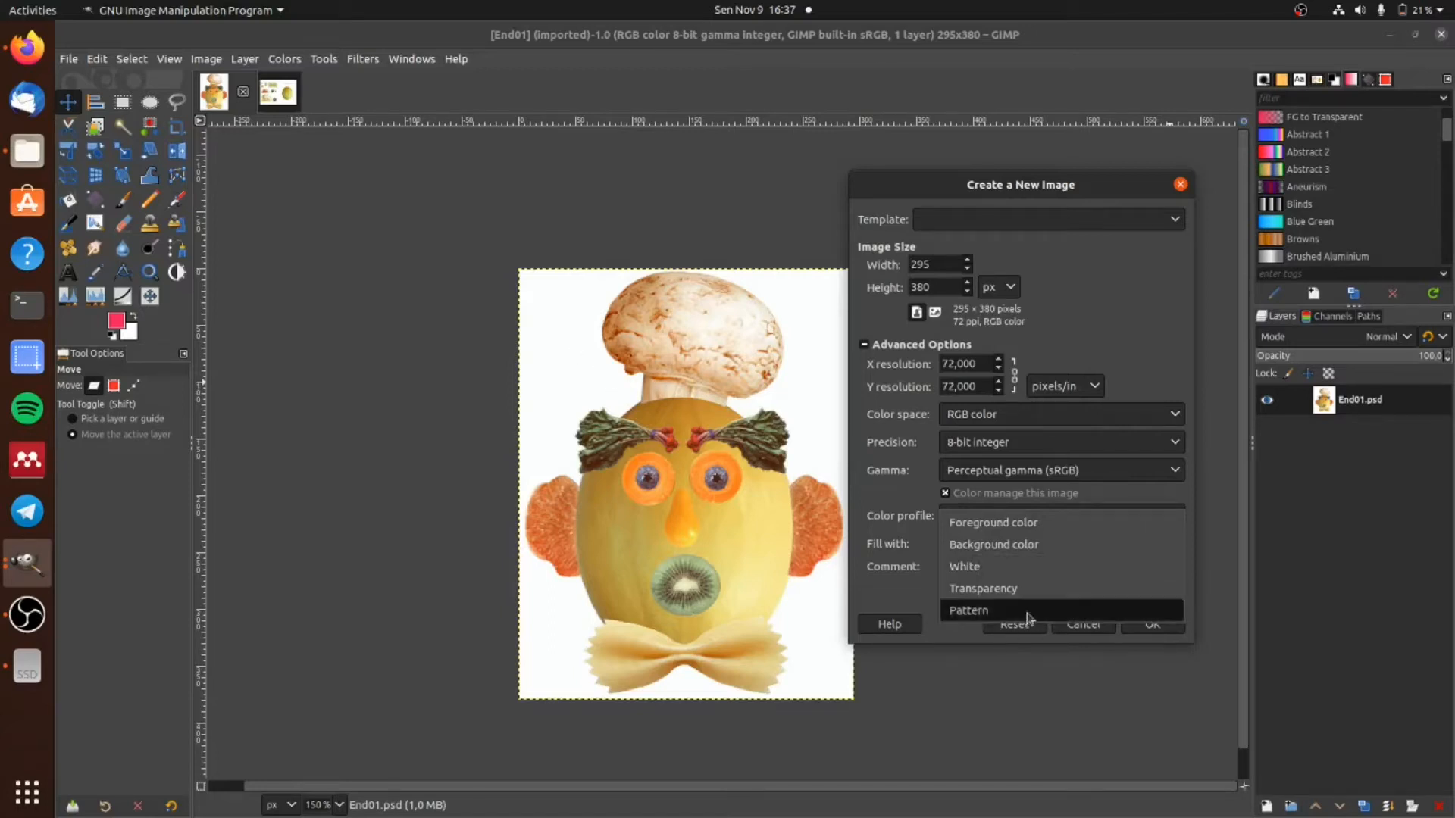
pyautogui.click(1029, 575)
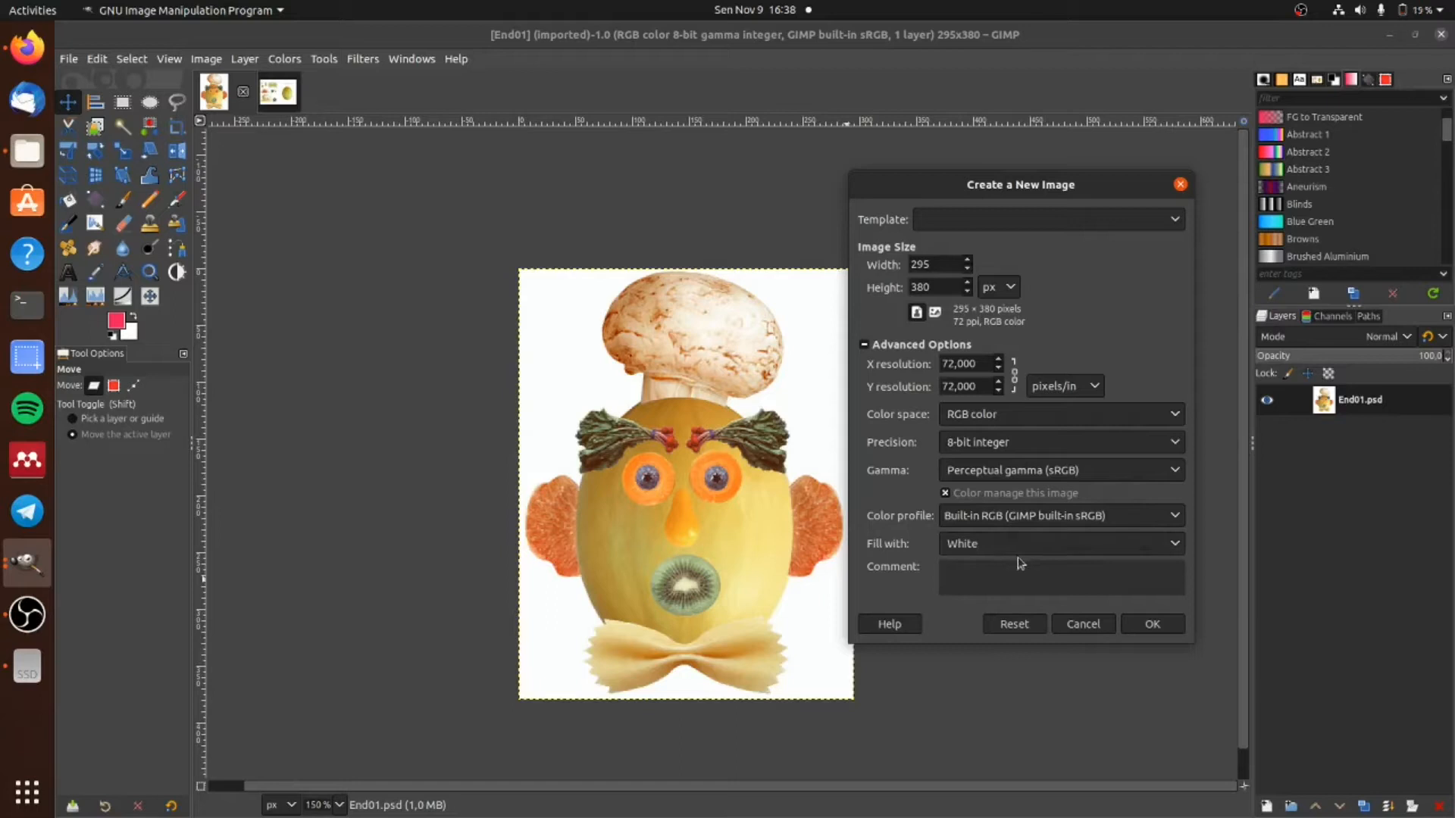
pyautogui.click(1152, 624)
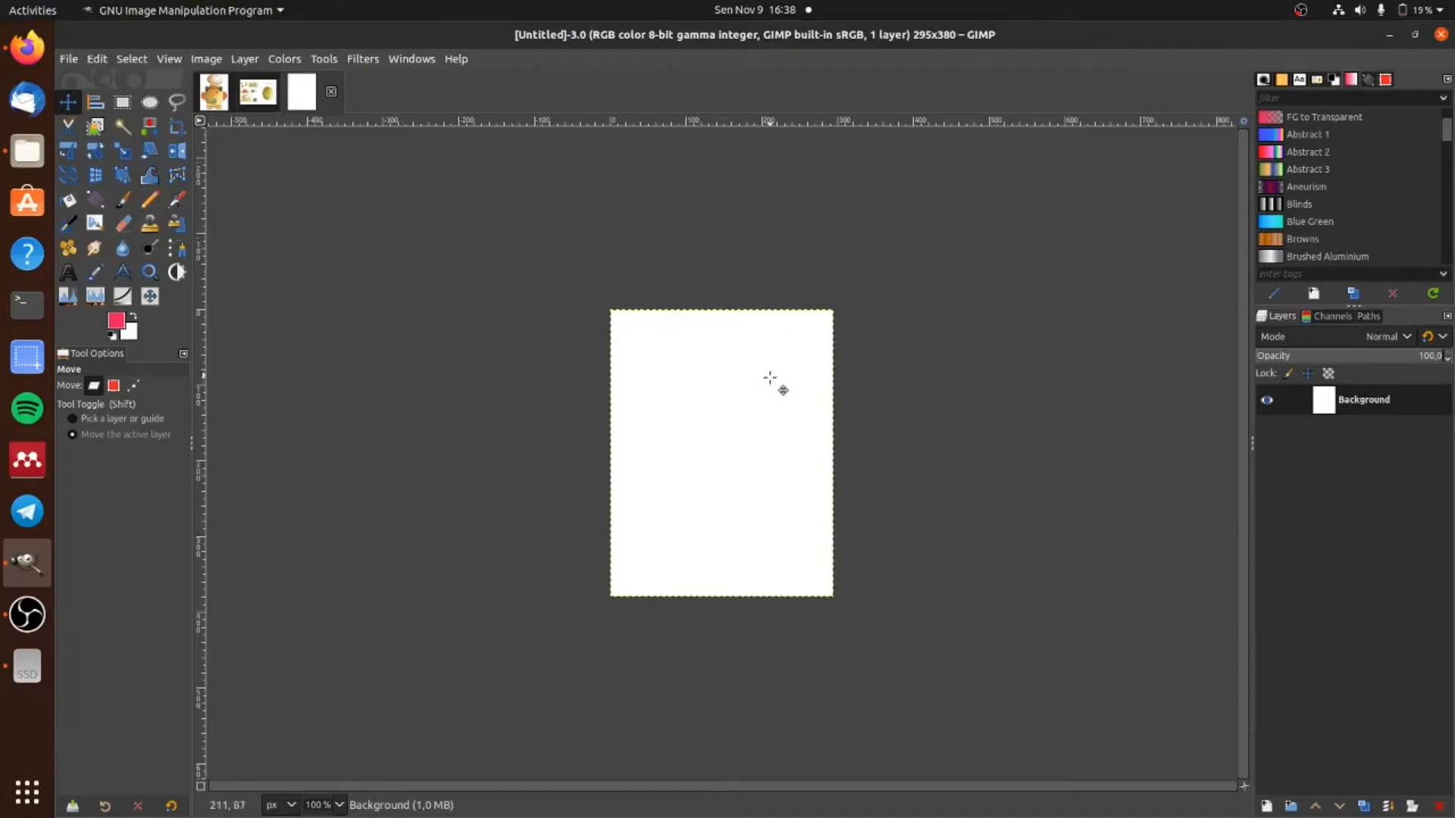
# Step: Delete the s.id/lesson01 text layer from the Start01 image
pyautogui.keyDown('ctrl'); pyautogui.scroll(1, 768, 375); pyautogui.keyUp('ctrl')
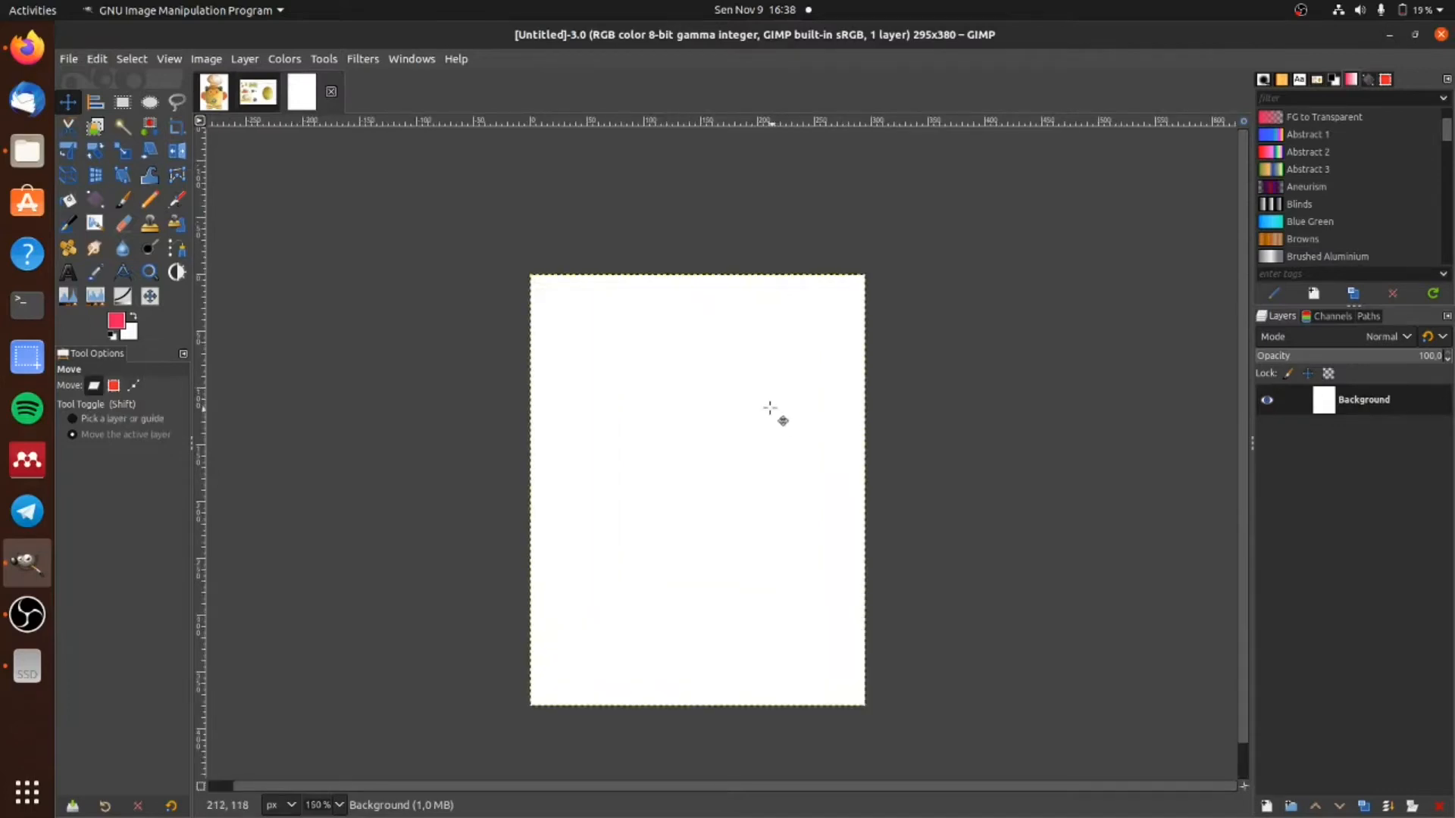
pyautogui.press('ctrl')
pyautogui.click(258, 93)
pyautogui.keyDown('ctrl'); pyautogui.scroll(1, 893, 499); pyautogui.keyUp('ctrl')
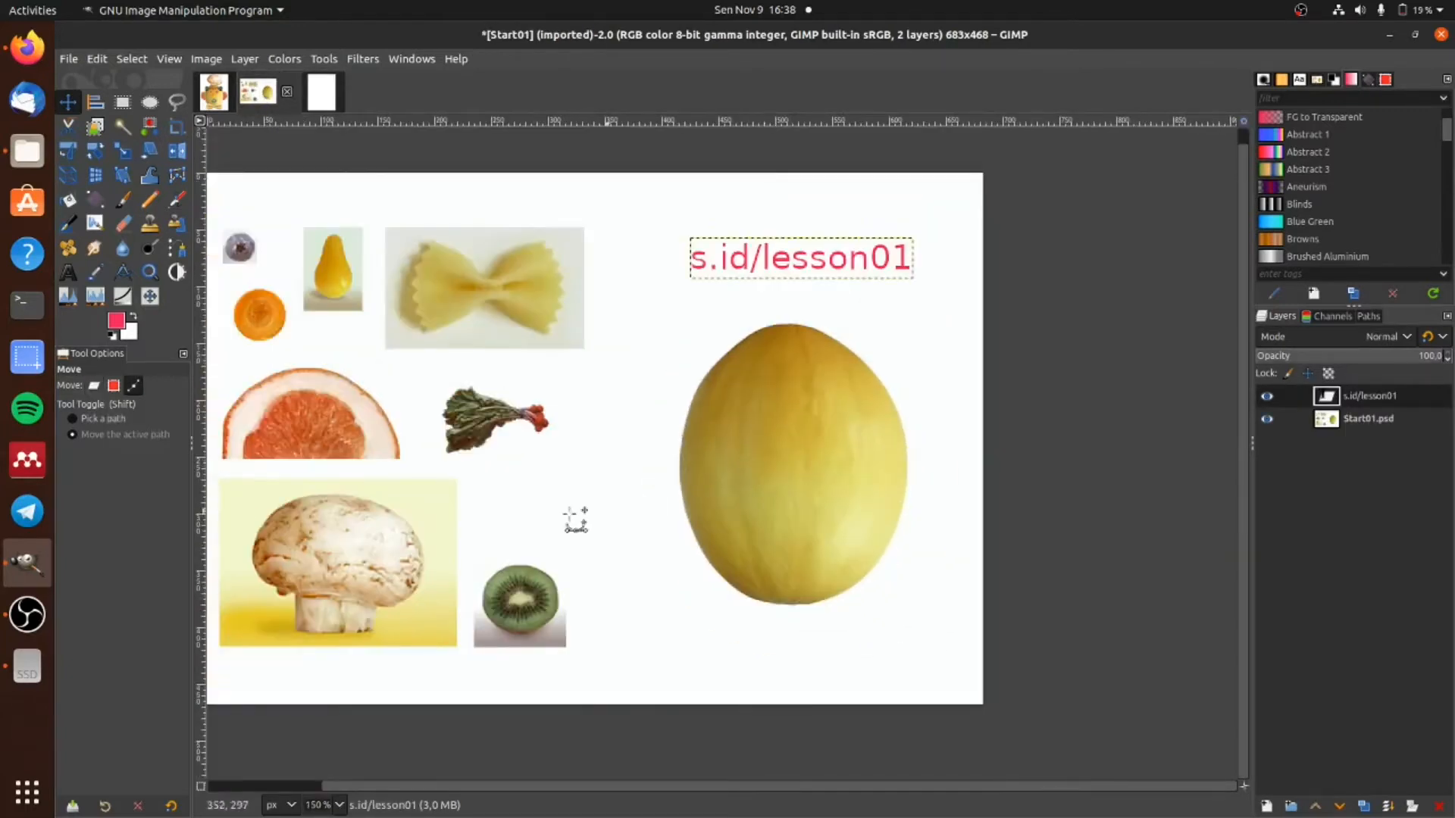
pyautogui.keyDown('ctrl'); pyautogui.scroll(1, 296, 498); pyautogui.keyUp('ctrl')
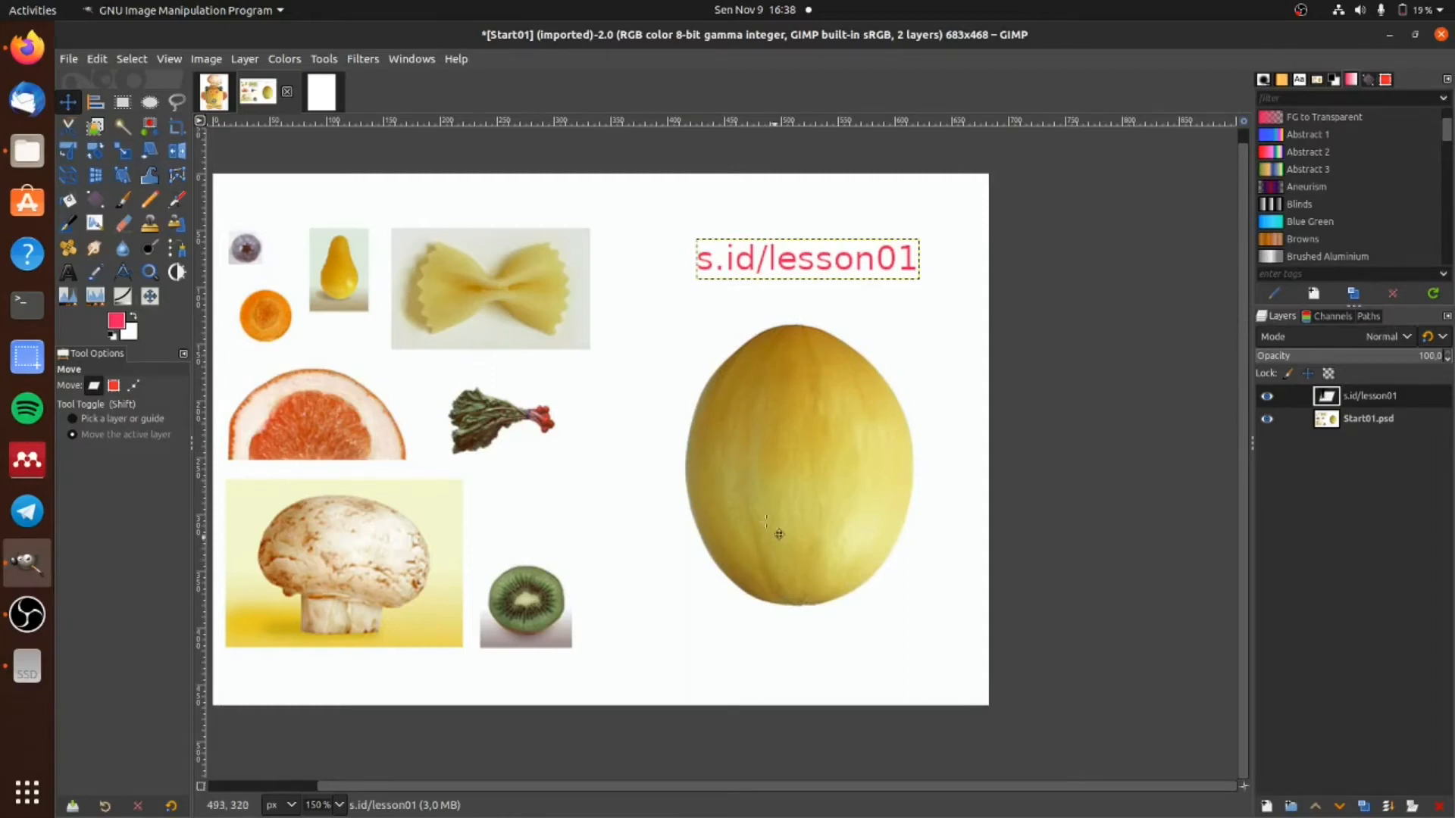
pyautogui.click(150, 102)
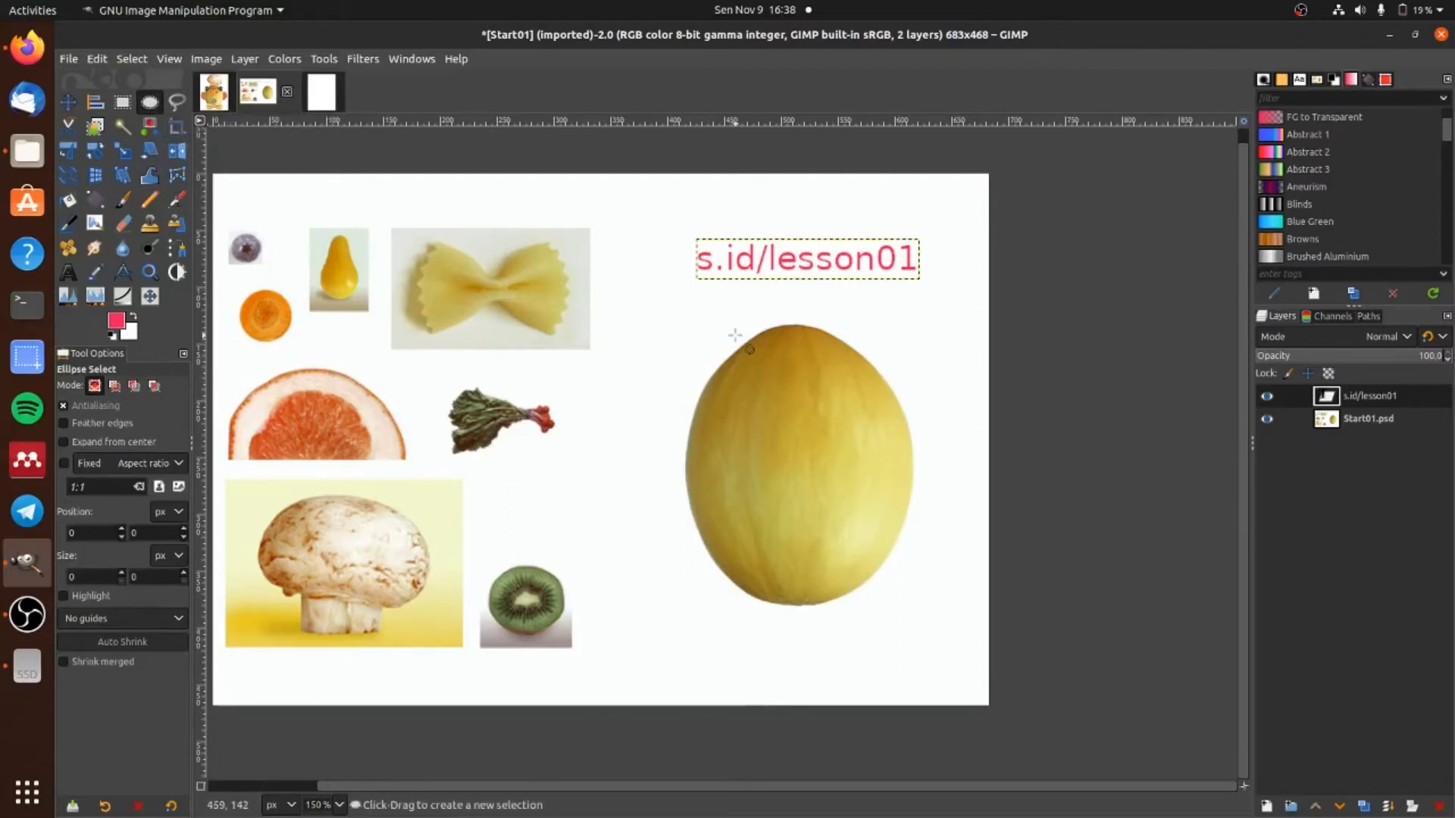
pyautogui.press('ctrl')
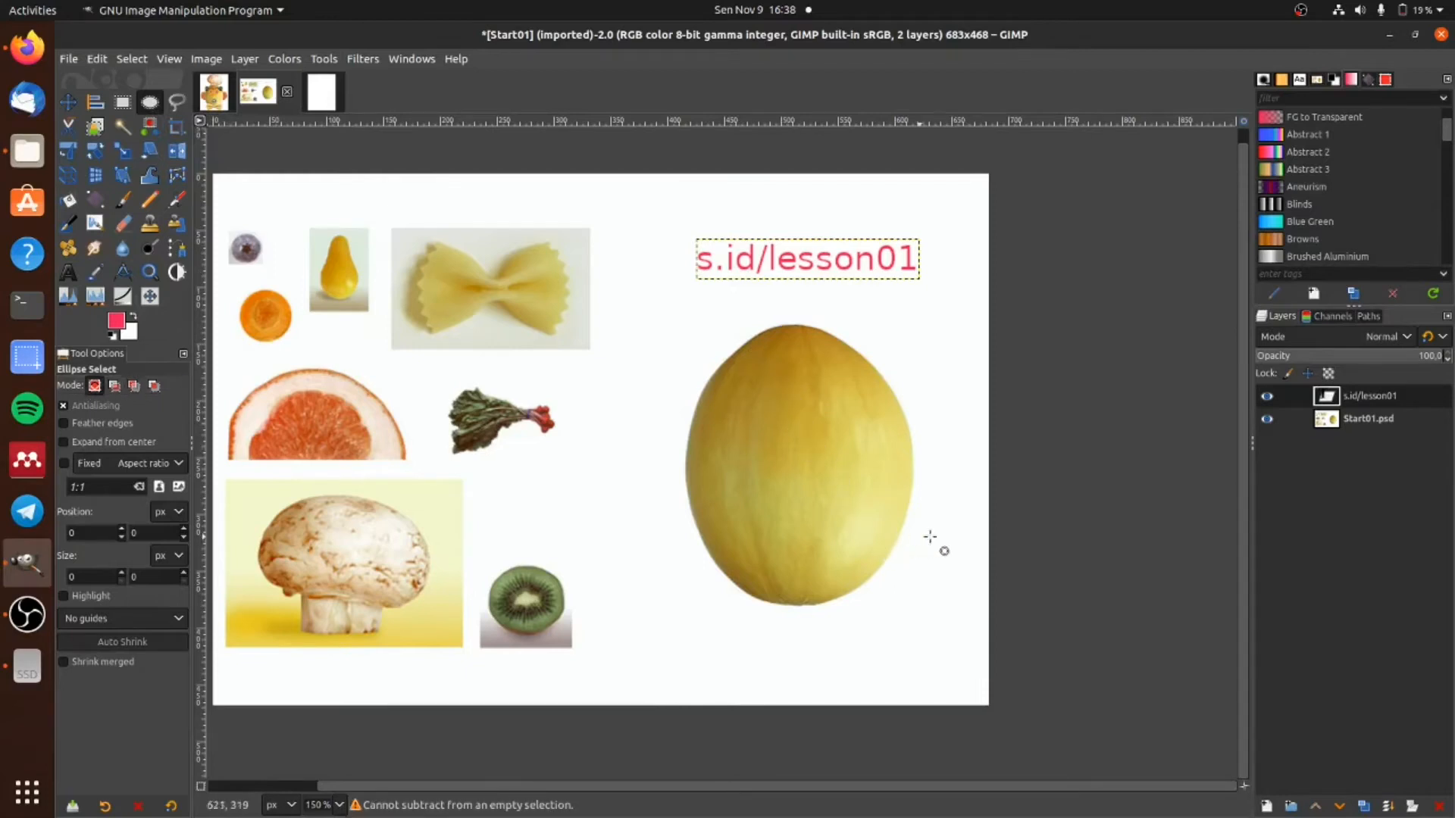
pyautogui.moveTo(1408, 398); pyautogui.dragTo(1439, 807)
# Step: Draw an elliptical selection of about 197 × 238 px around the melon and fit it to the melon's edges
pyautogui.moveTo(695, 331); pyautogui.dragTo(915, 602)
pyautogui.moveTo(837, 452); pyautogui.dragTo(831, 450)
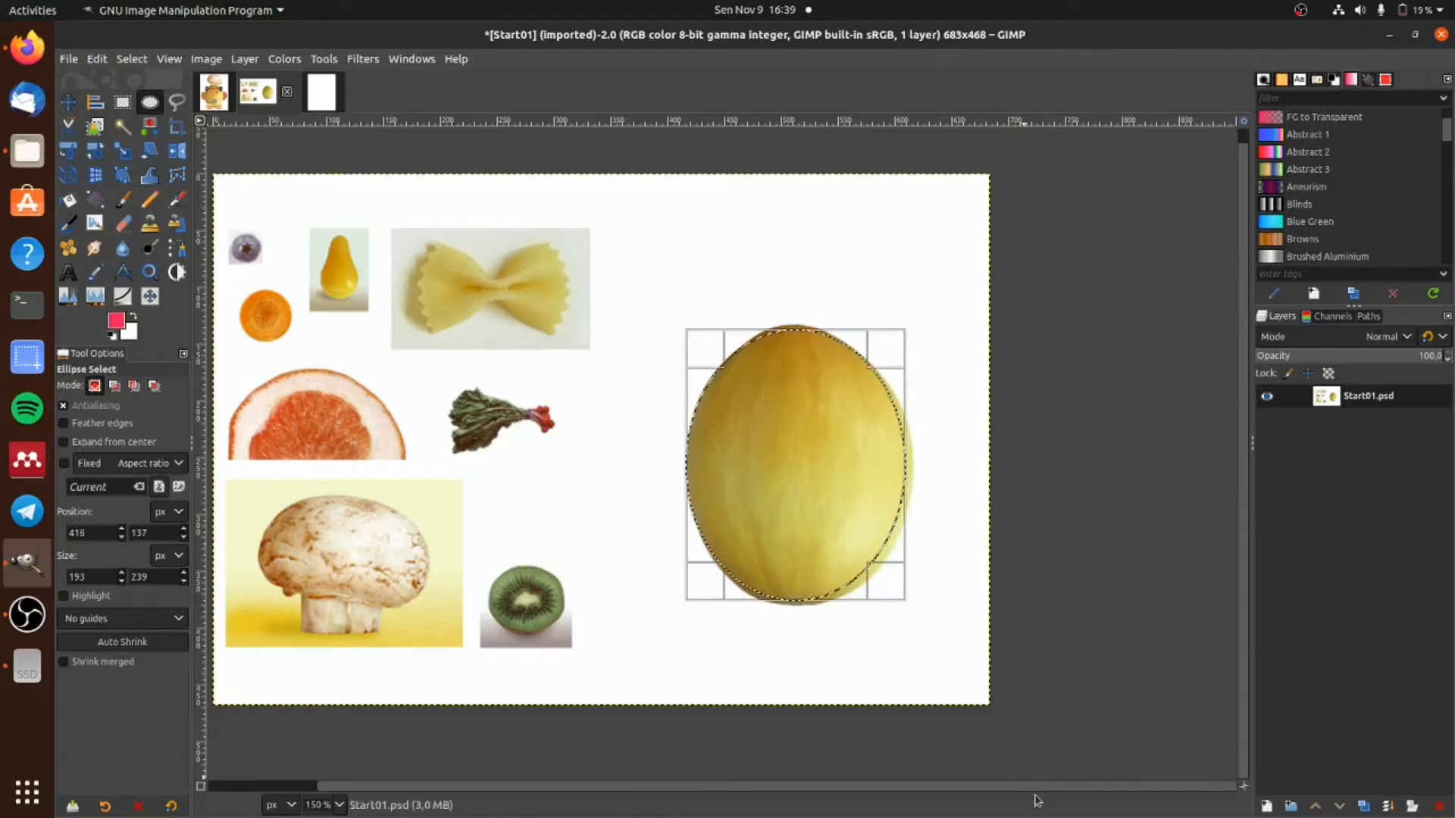
pyautogui.moveTo(900, 498); pyautogui.dragTo(898, 482)
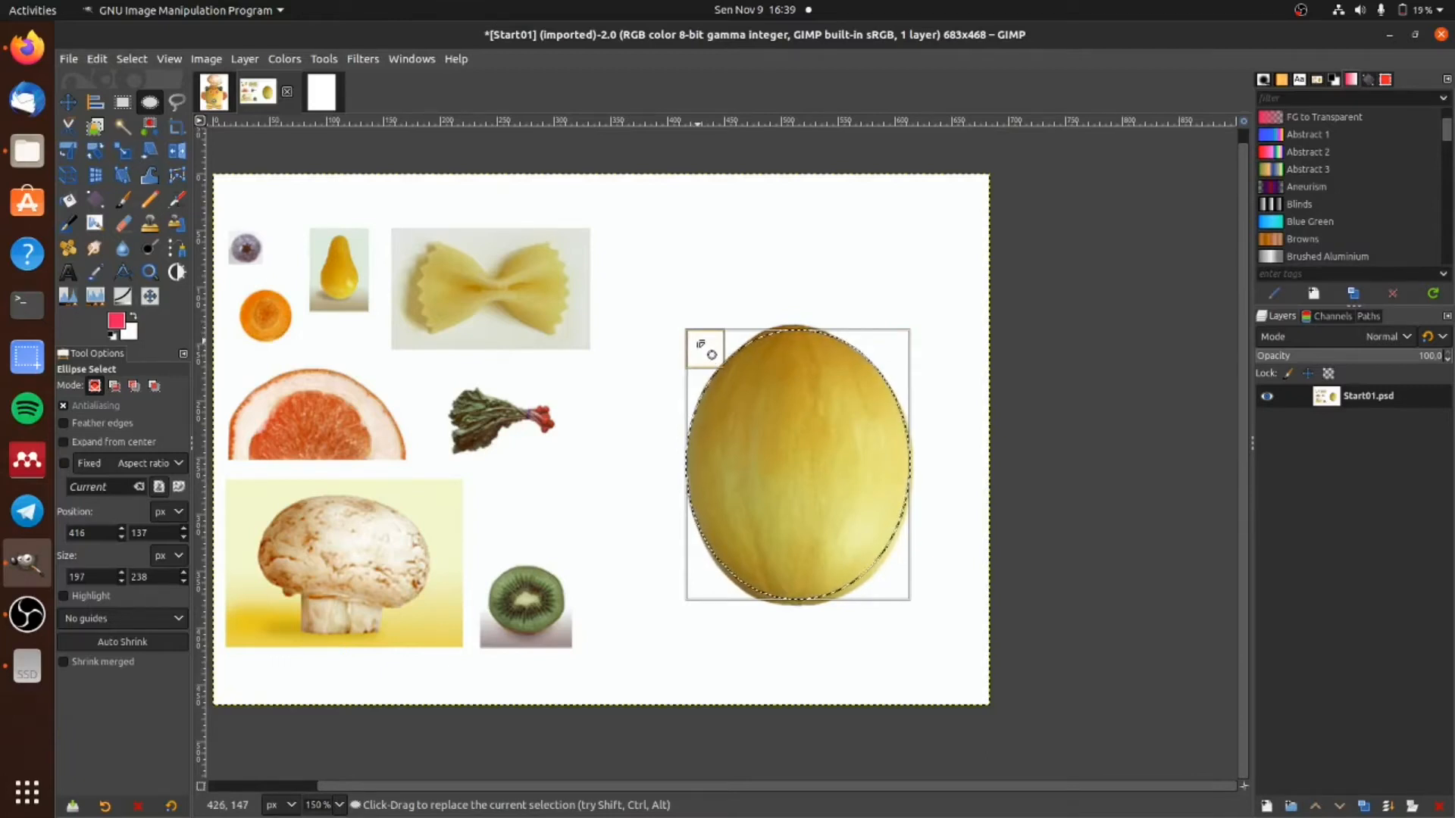
pyautogui.press('Return')
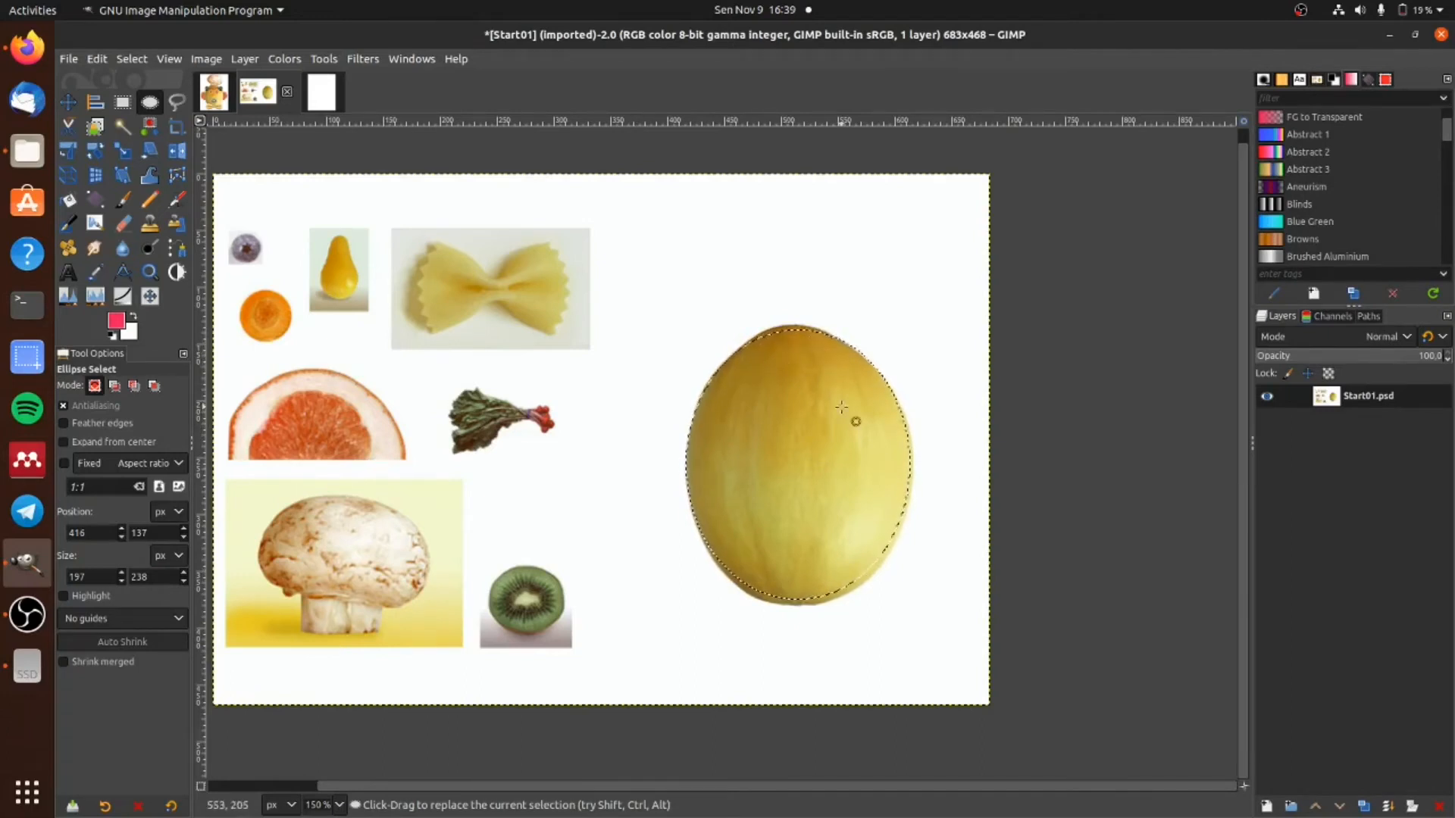
# Step: Copy the selected melon and switch to the blank white image
pyautogui.hotkey('ctrl', 'c')
pyautogui.click(97, 59)
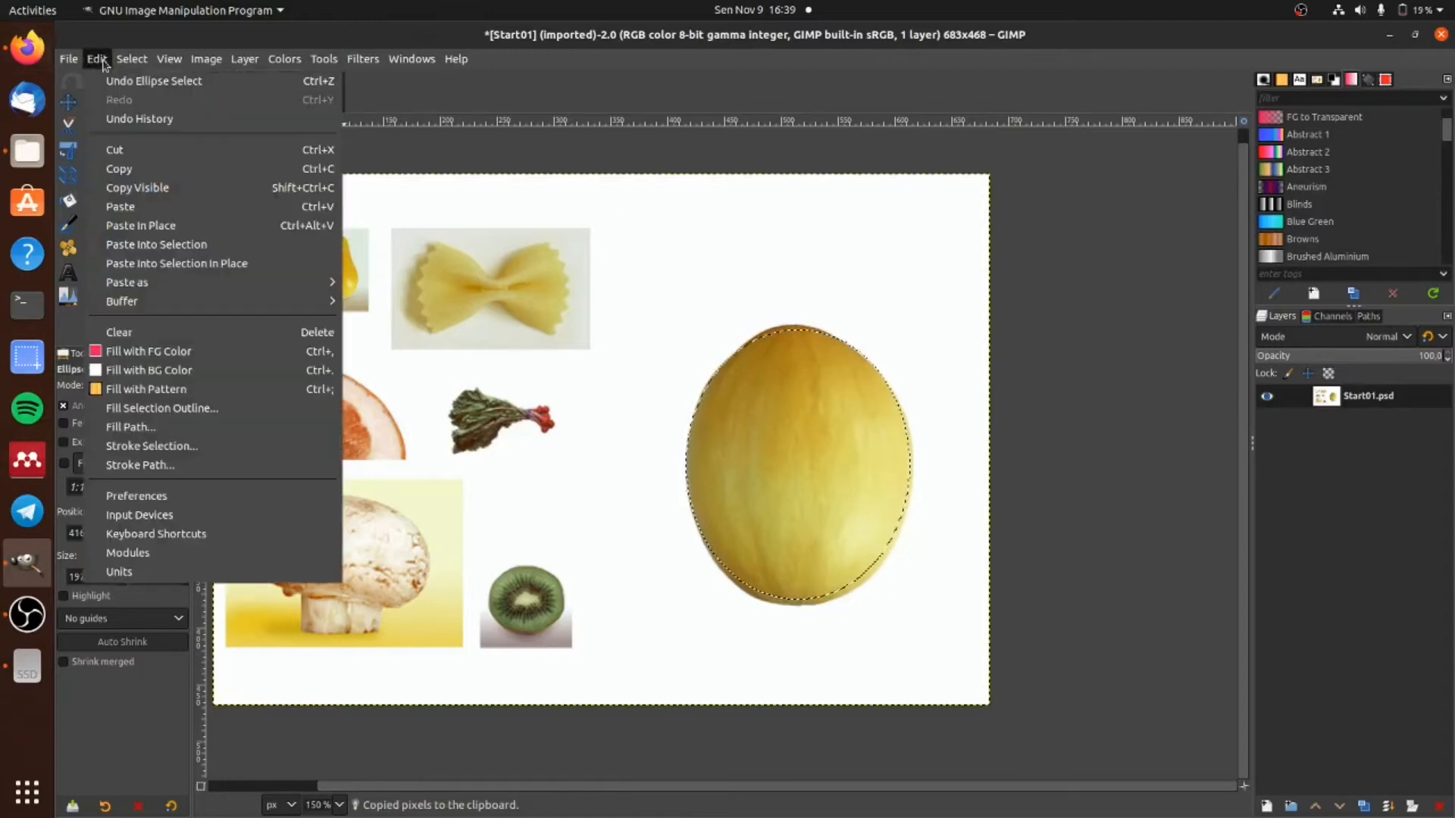
pyautogui.click(138, 171)
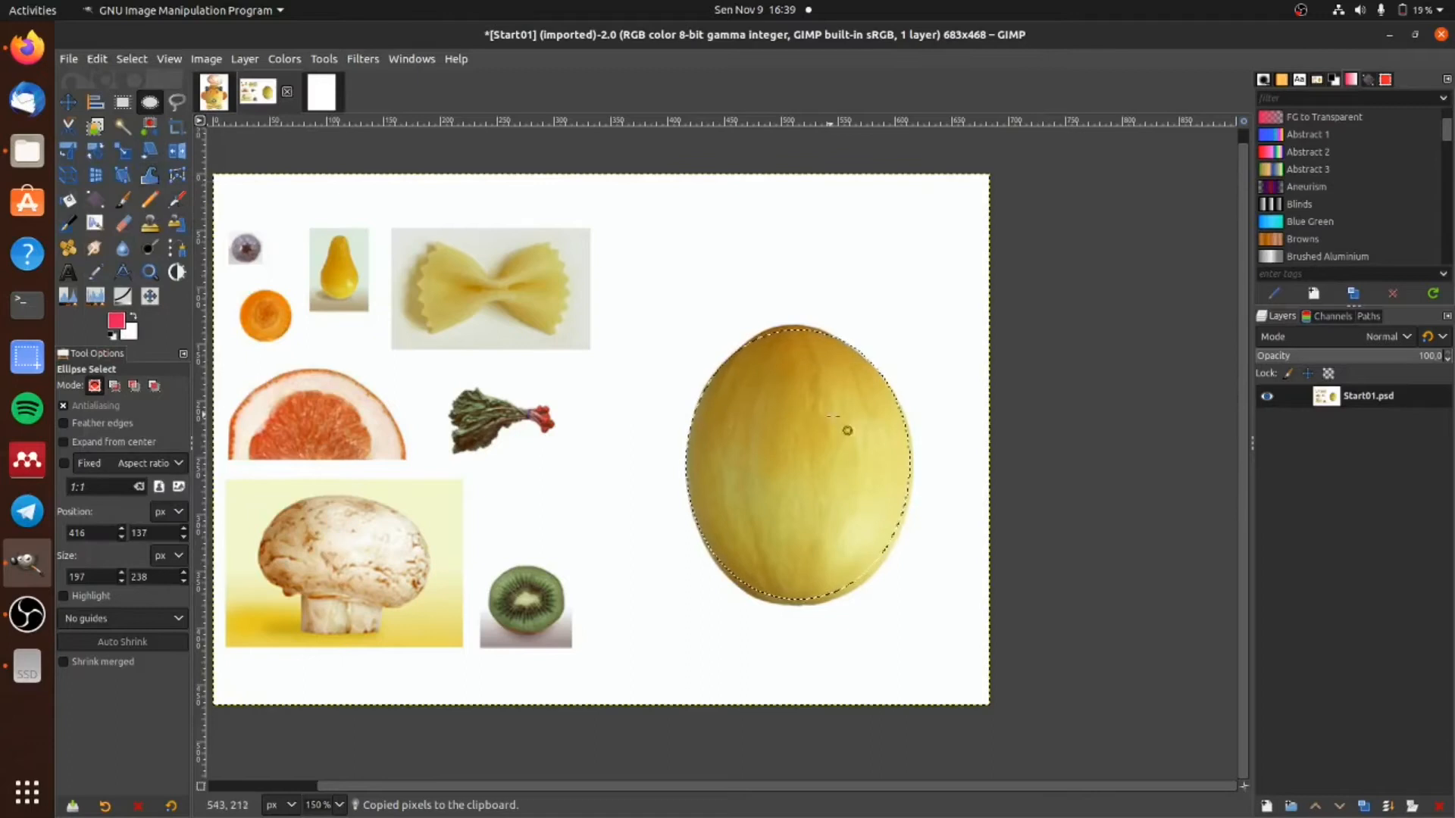
pyautogui.click(319, 87)
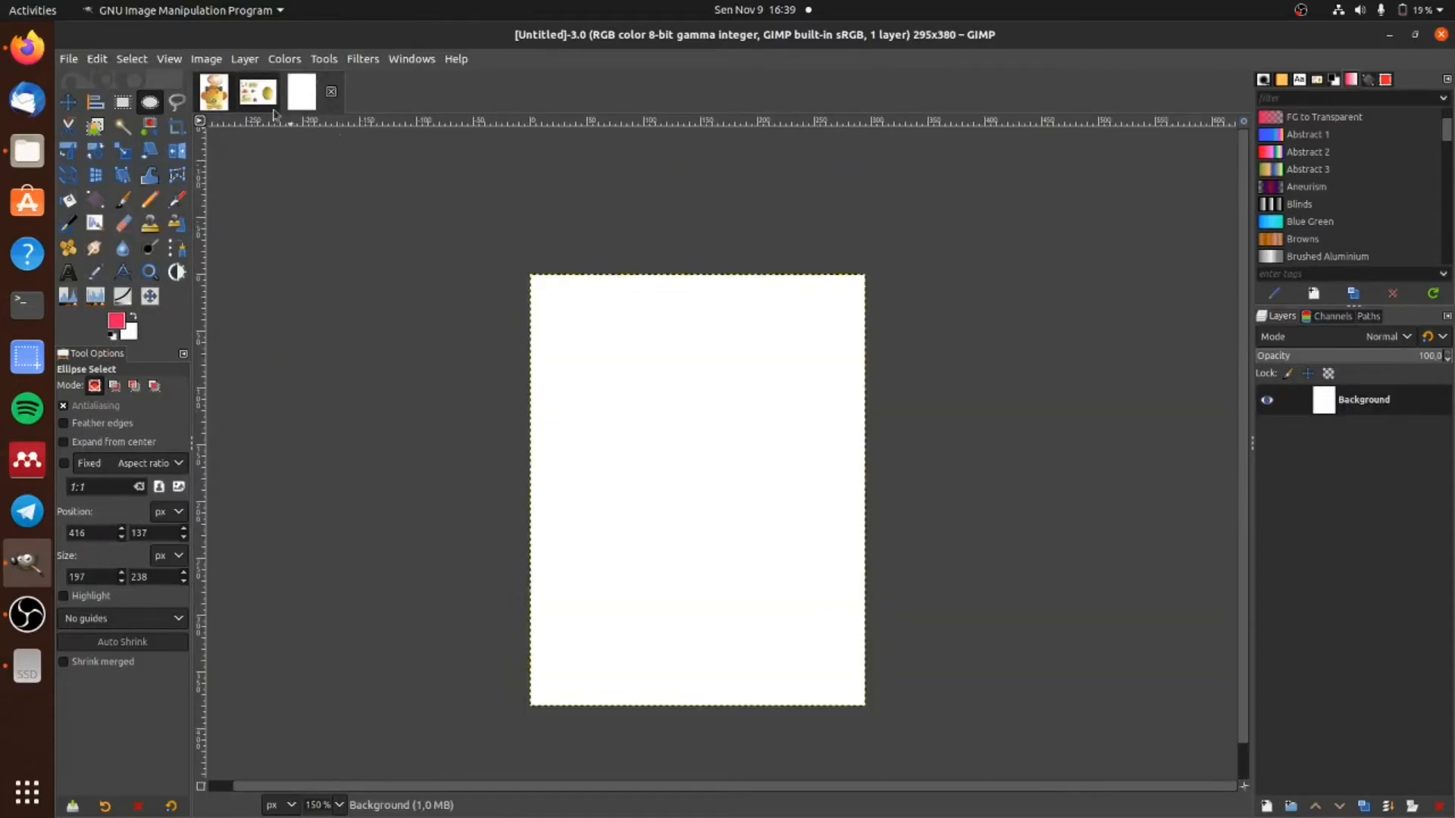
pyautogui.click(98, 59)
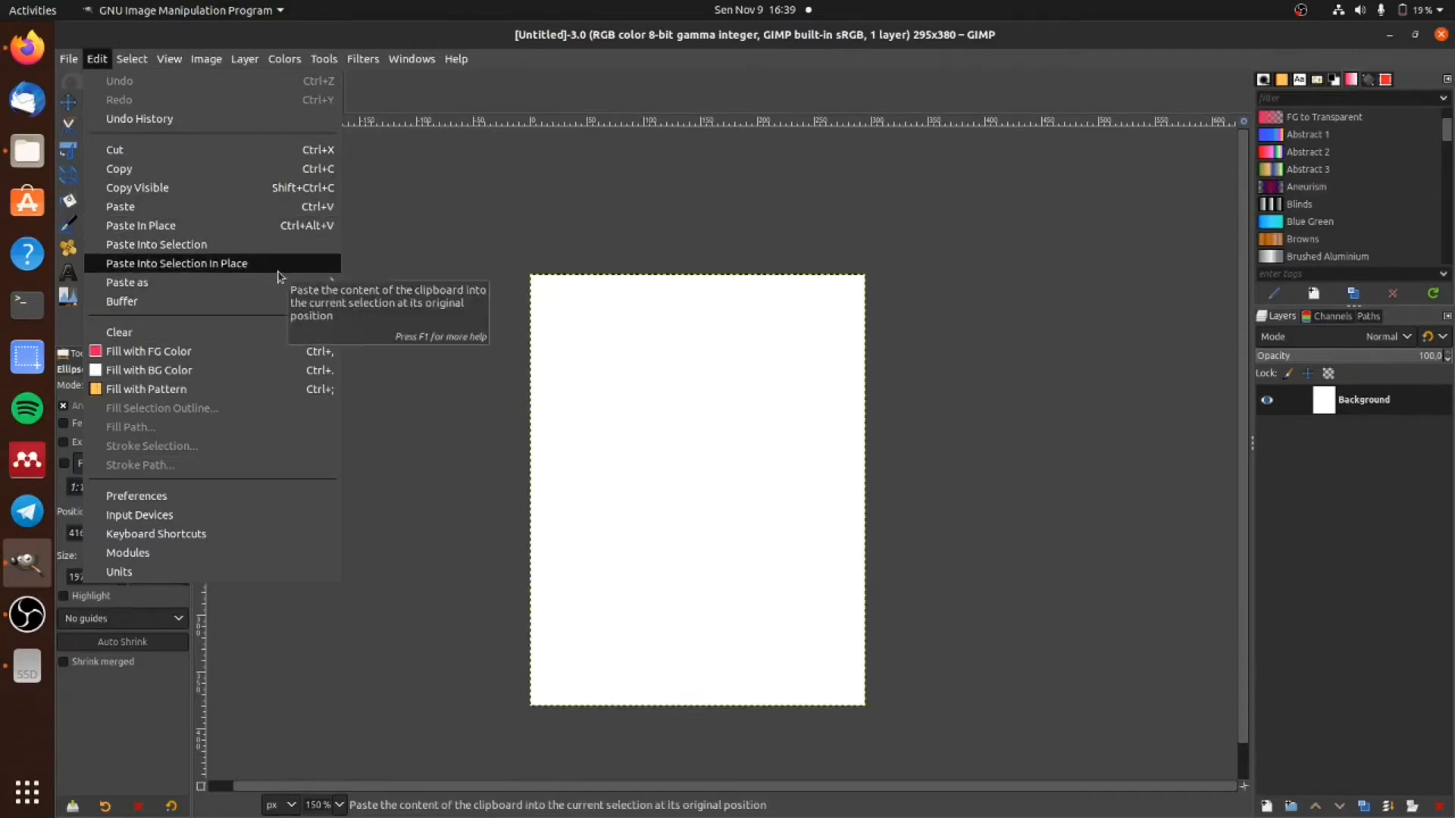
pyautogui.moveTo(281, 291)
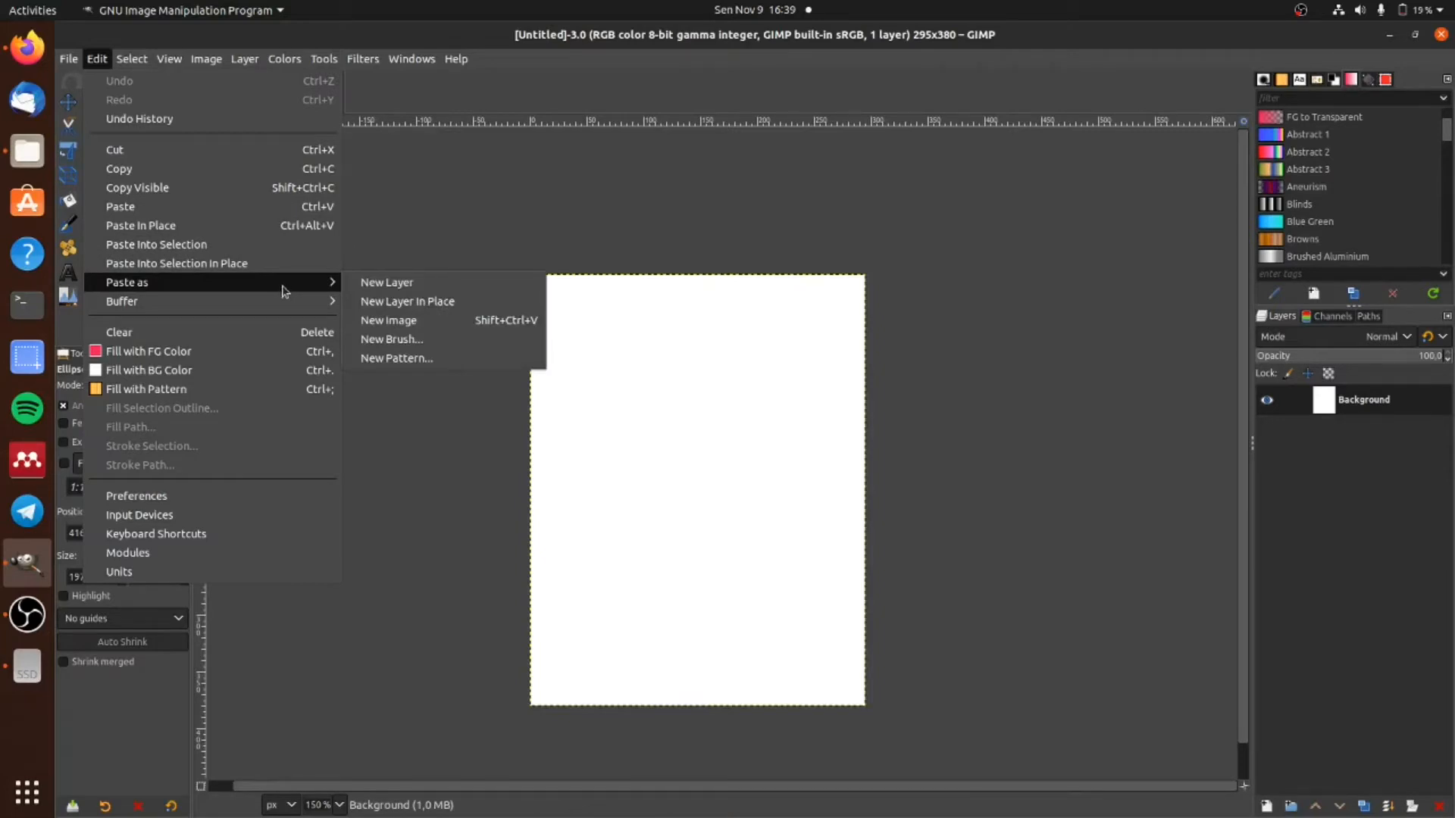
pyautogui.click(226, 206)
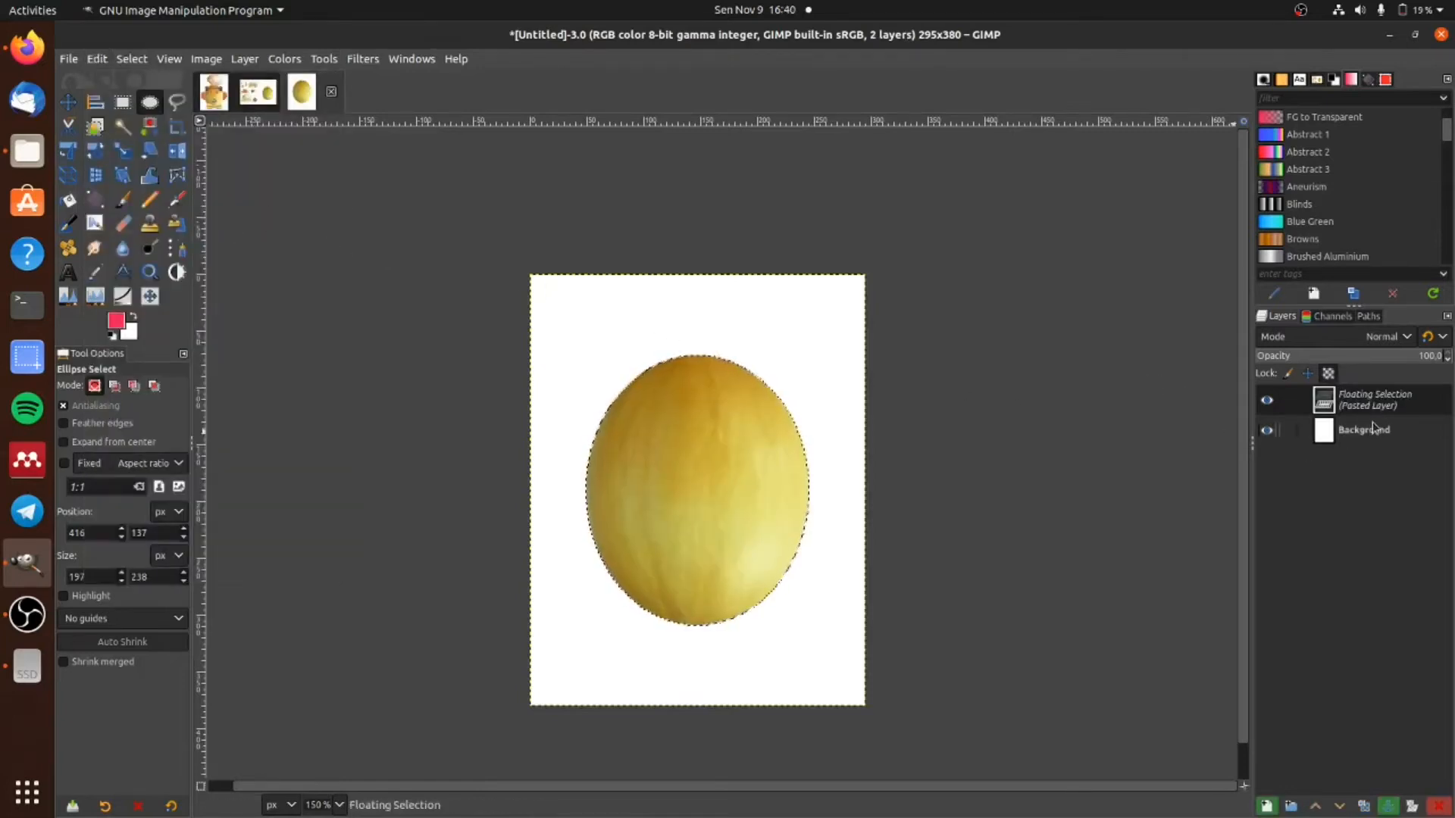
pyautogui.hotkey('ctrl', 'x')
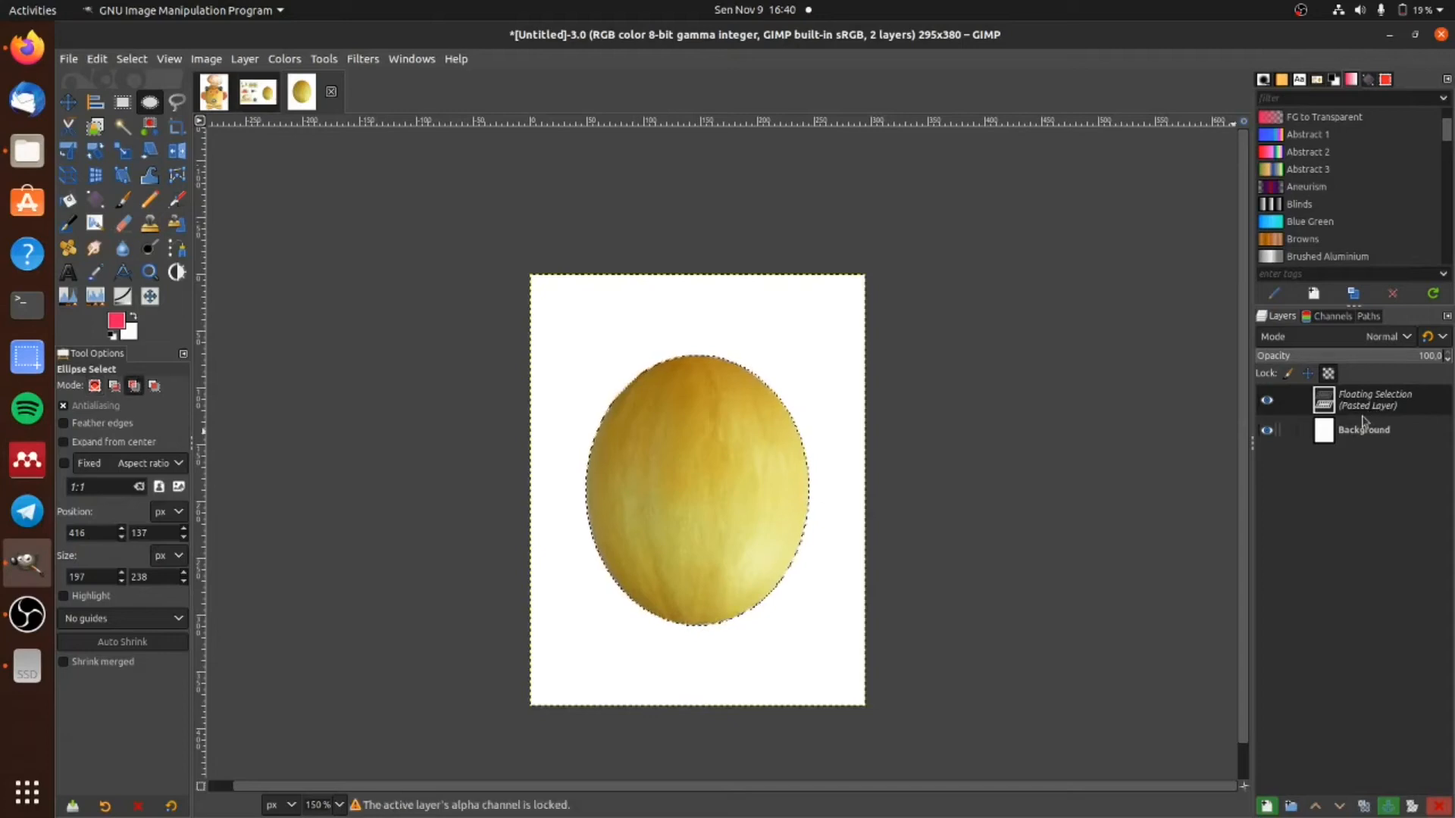
pyautogui.hotkey('ctrl', 'z')
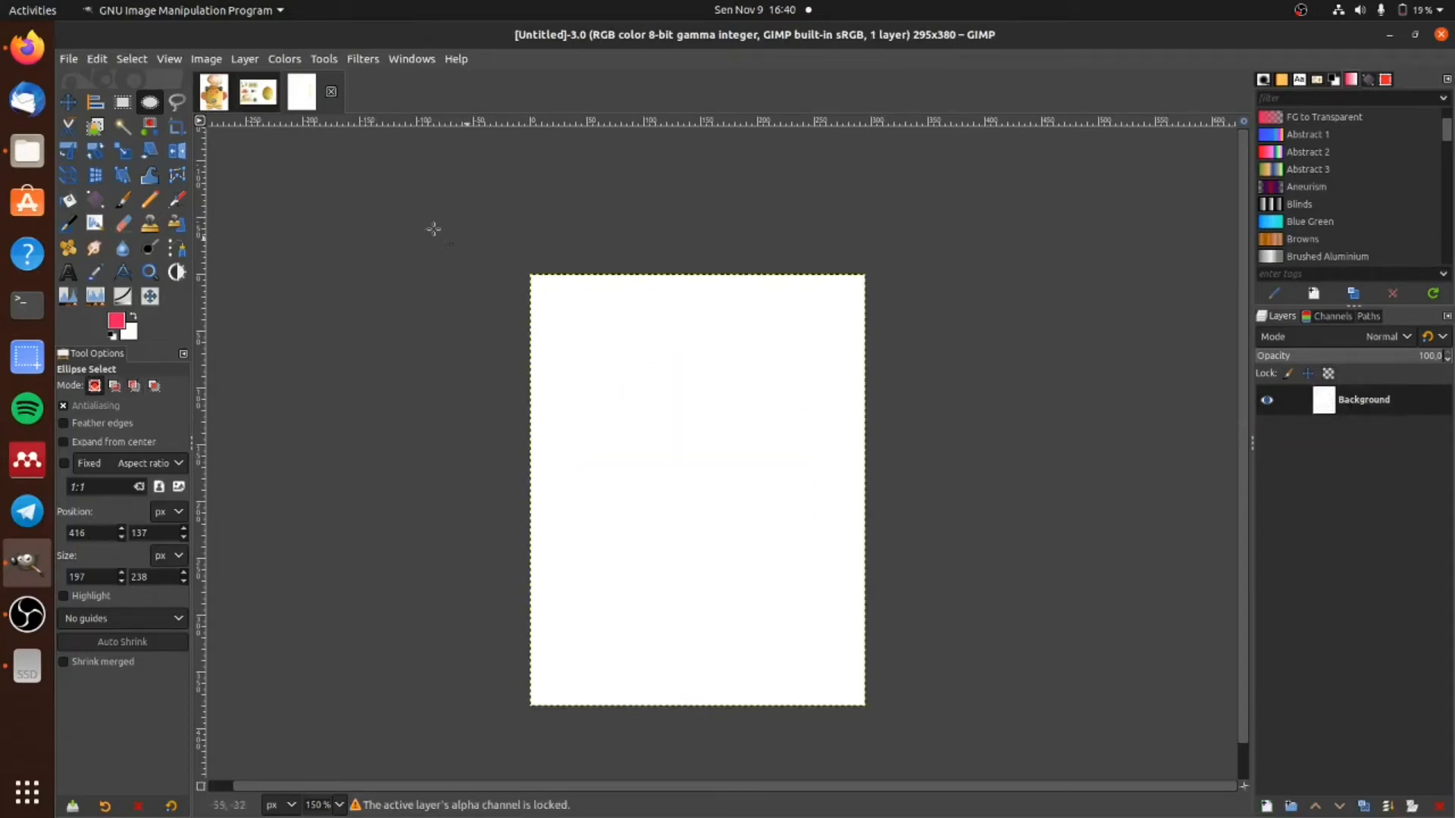
# Step: Paste the copied melon into the blank image as a new layer
pyautogui.click(109, 60)
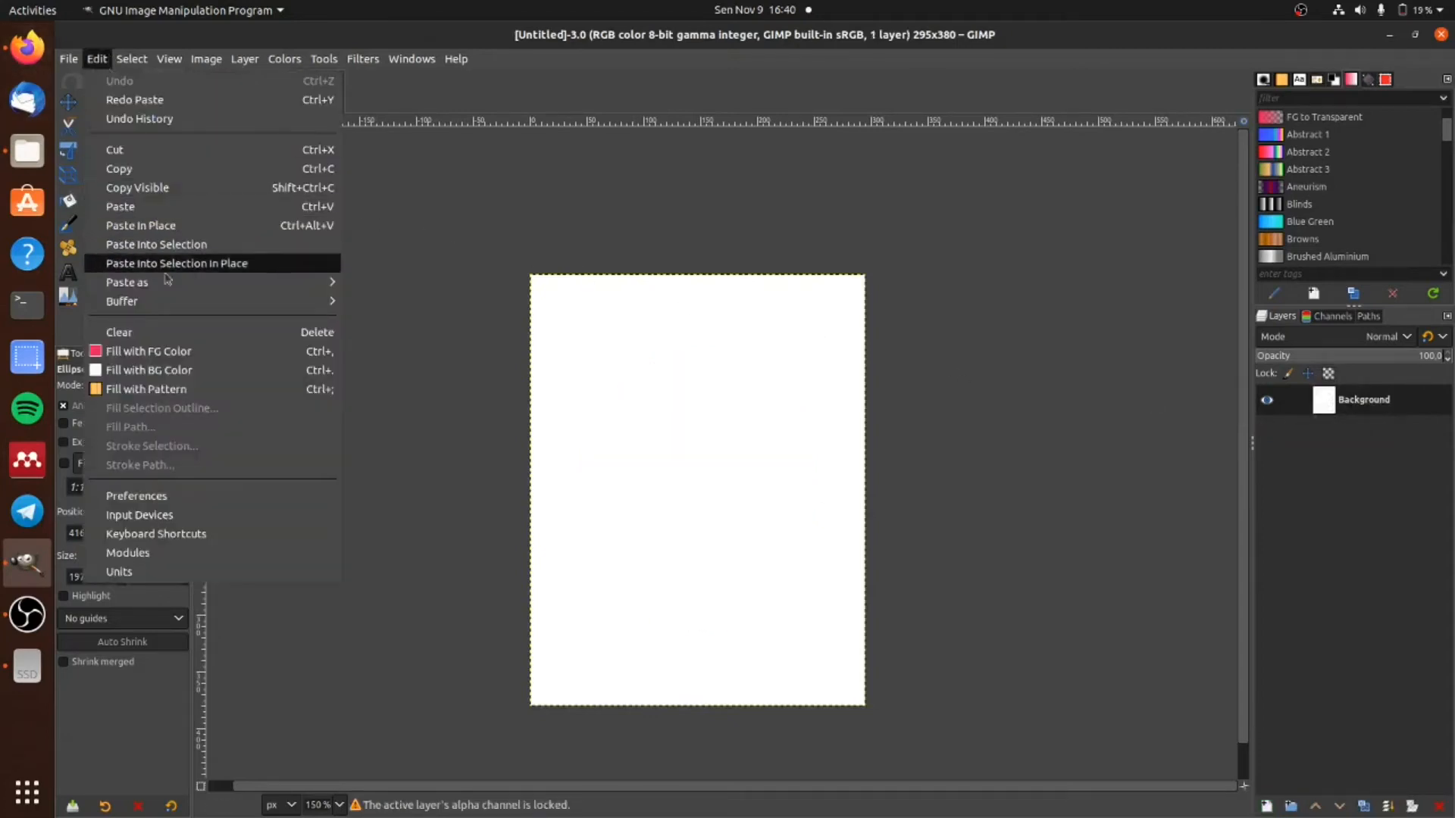
pyautogui.moveTo(172, 284)
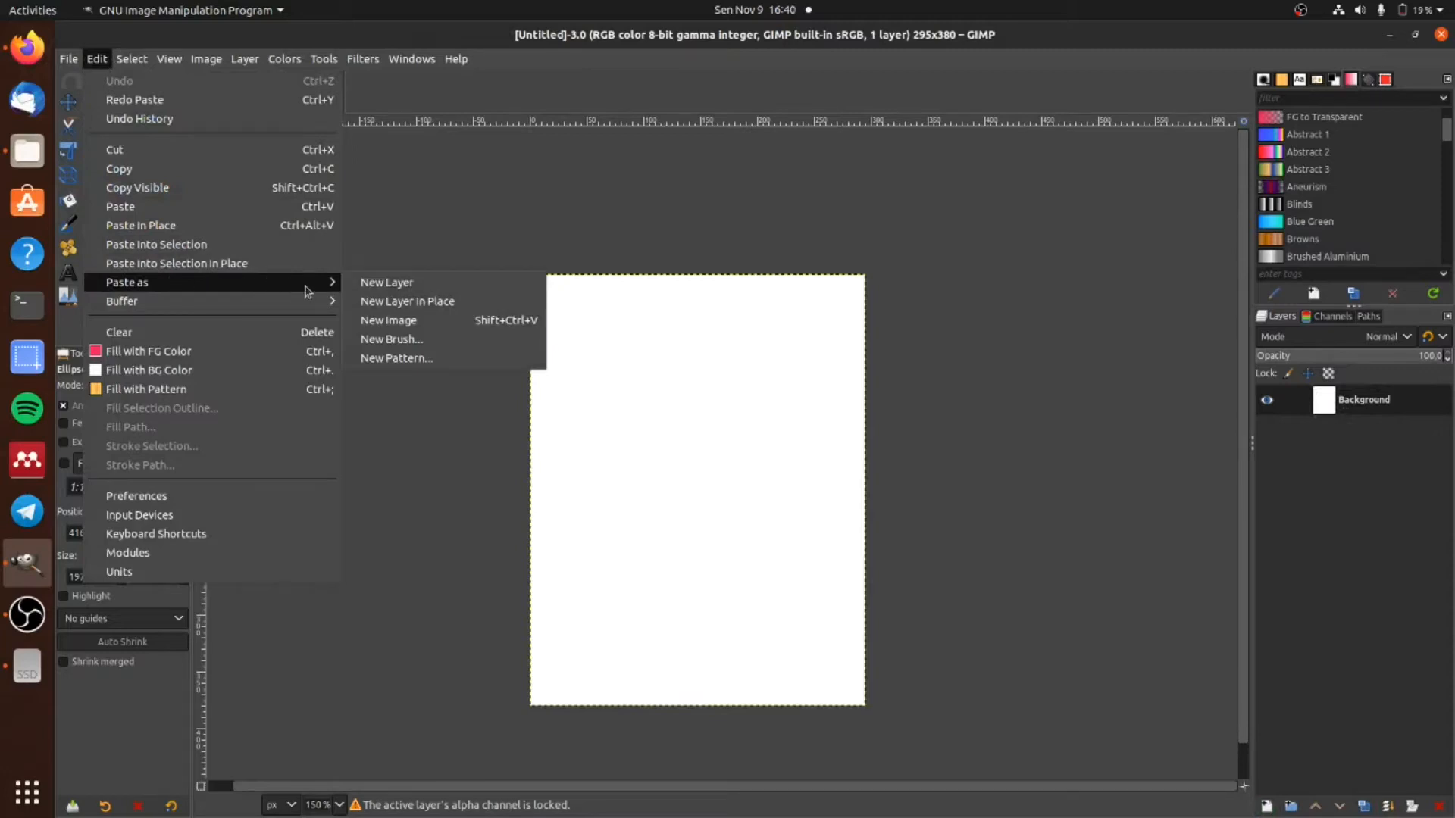
pyautogui.click(485, 288)
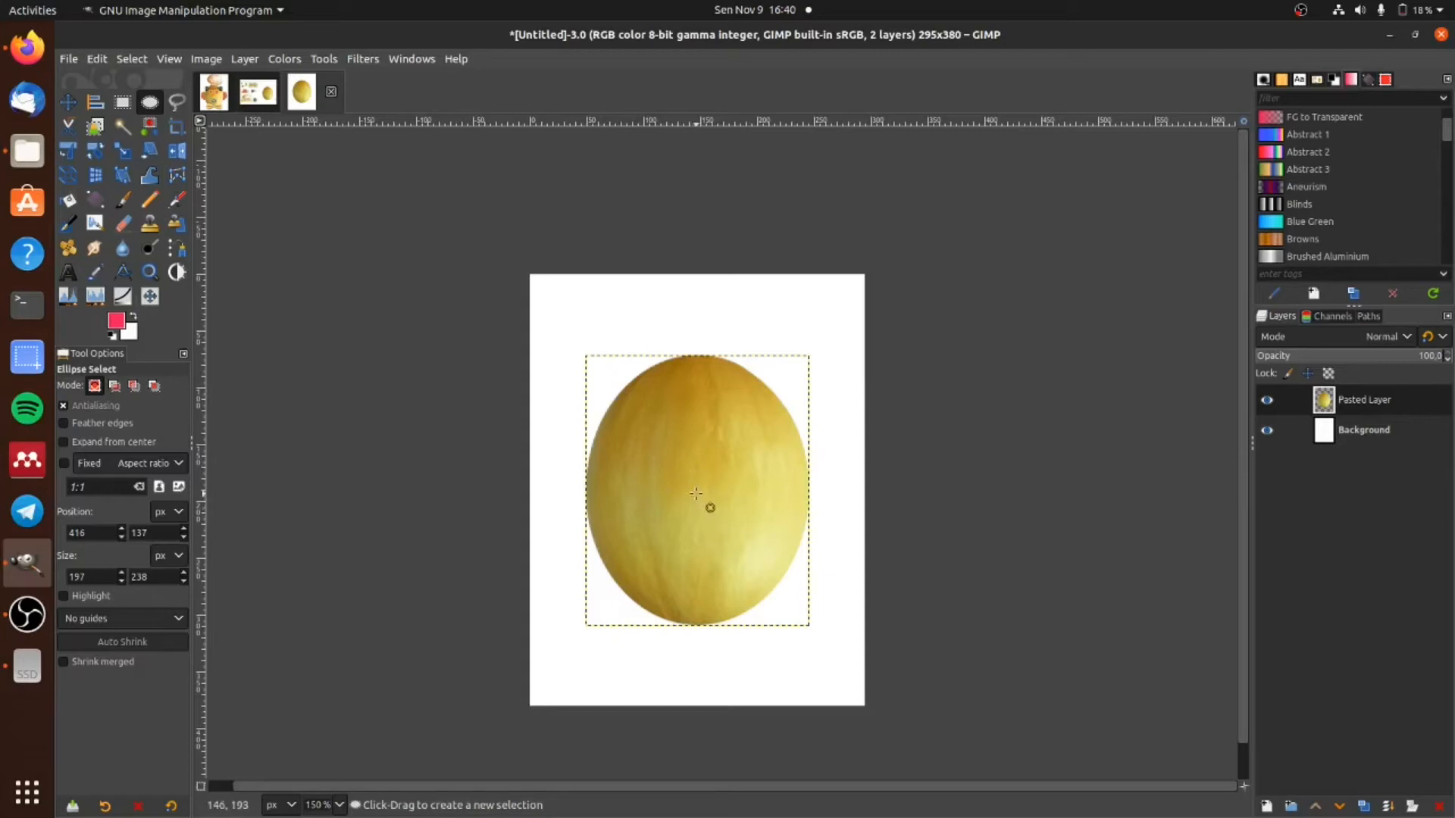
pyautogui.moveTo(693, 485); pyautogui.dragTo(694, 485)
pyautogui.click(70, 104)
# Step: Check the End01 reference, return to Start01 and trace a Free Select outline around the mushroom's cap and stem
pyautogui.click(221, 97)
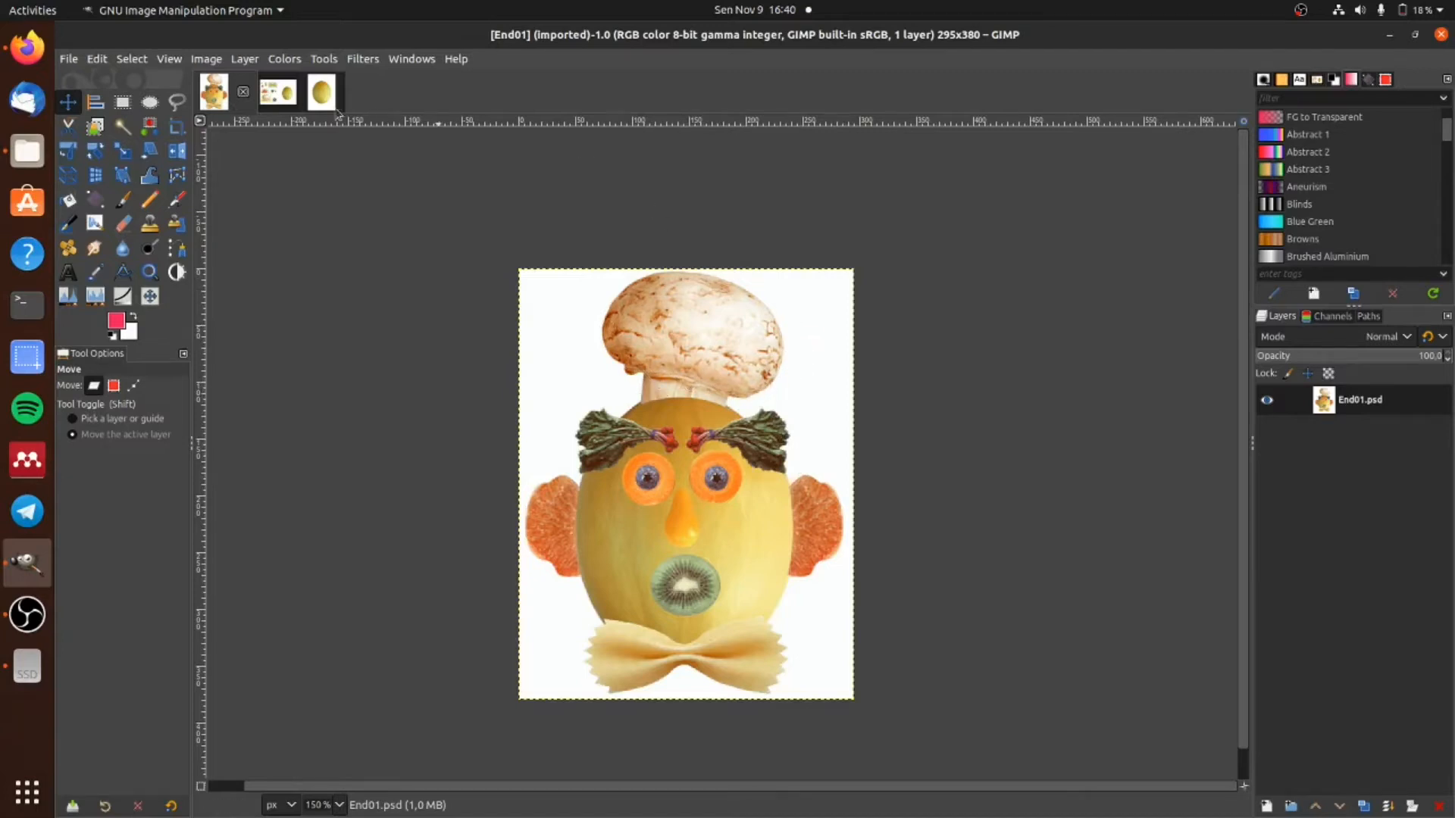
pyautogui.click(281, 95)
pyautogui.click(133, 385)
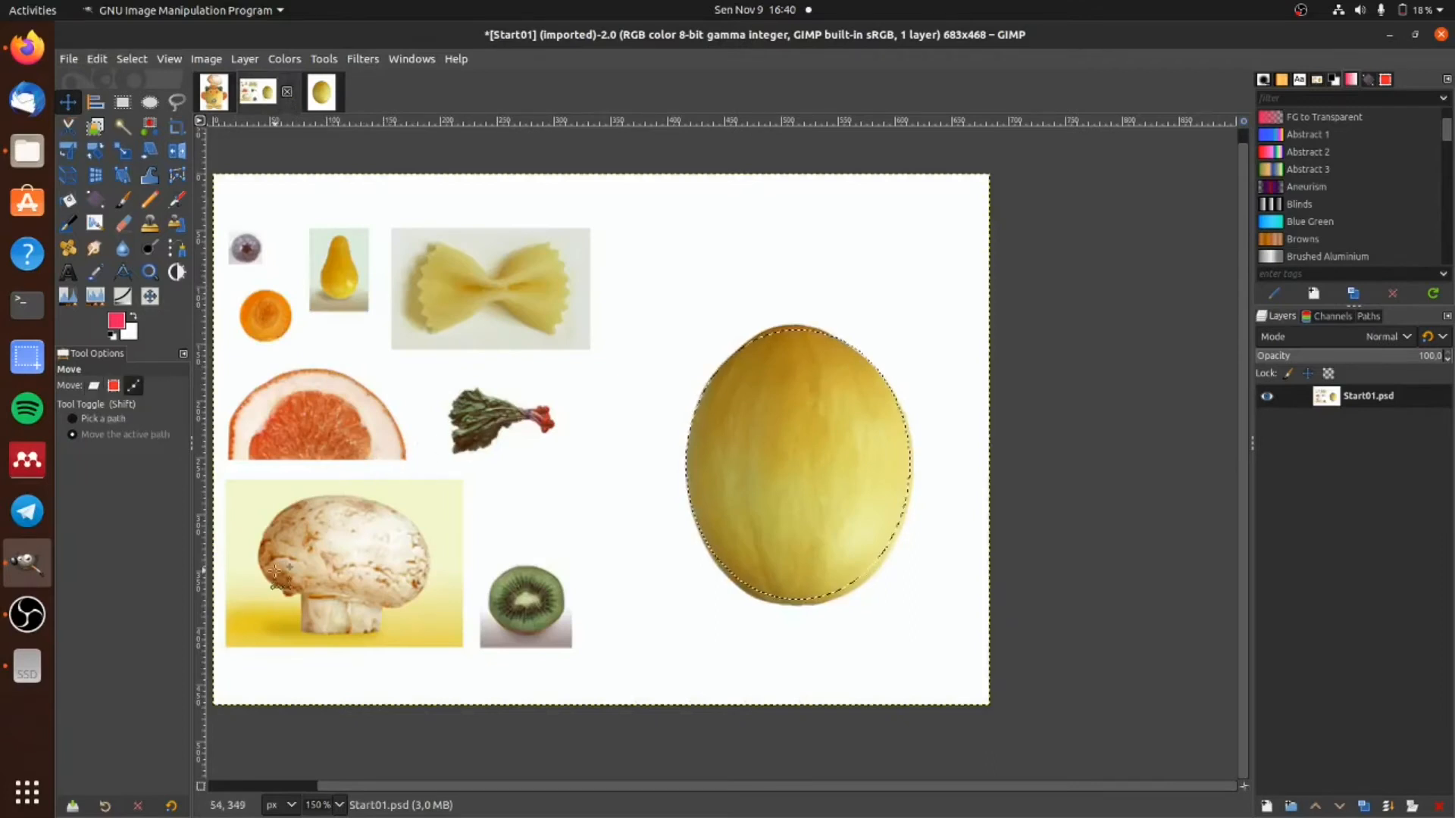
pyautogui.keyDown('ctrl'); pyautogui.scroll(1, 273, 575); pyautogui.keyUp('ctrl')
pyautogui.click(94, 386)
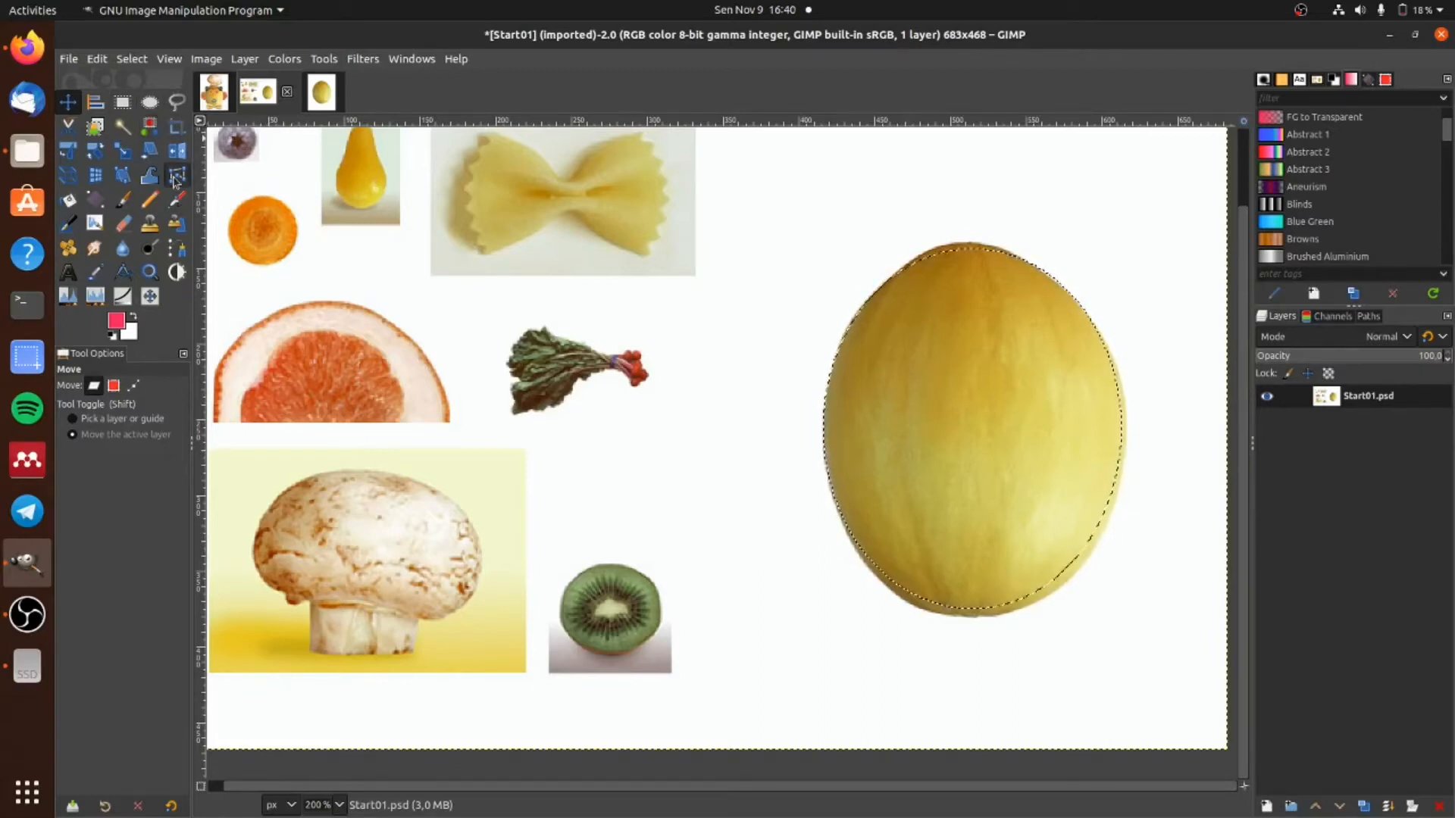
pyautogui.click(179, 103)
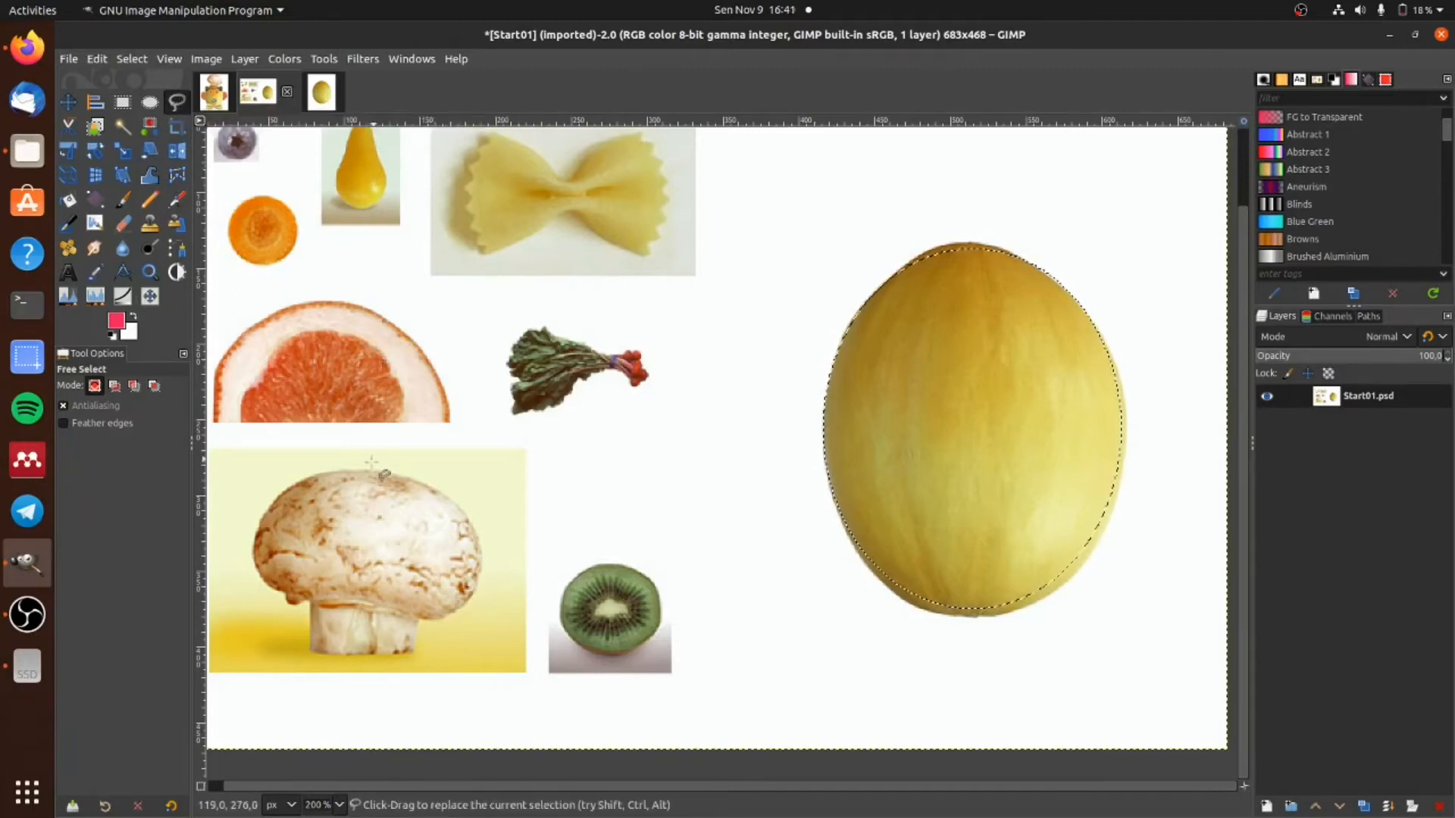
pyautogui.click(381, 471)
pyautogui.click(407, 476)
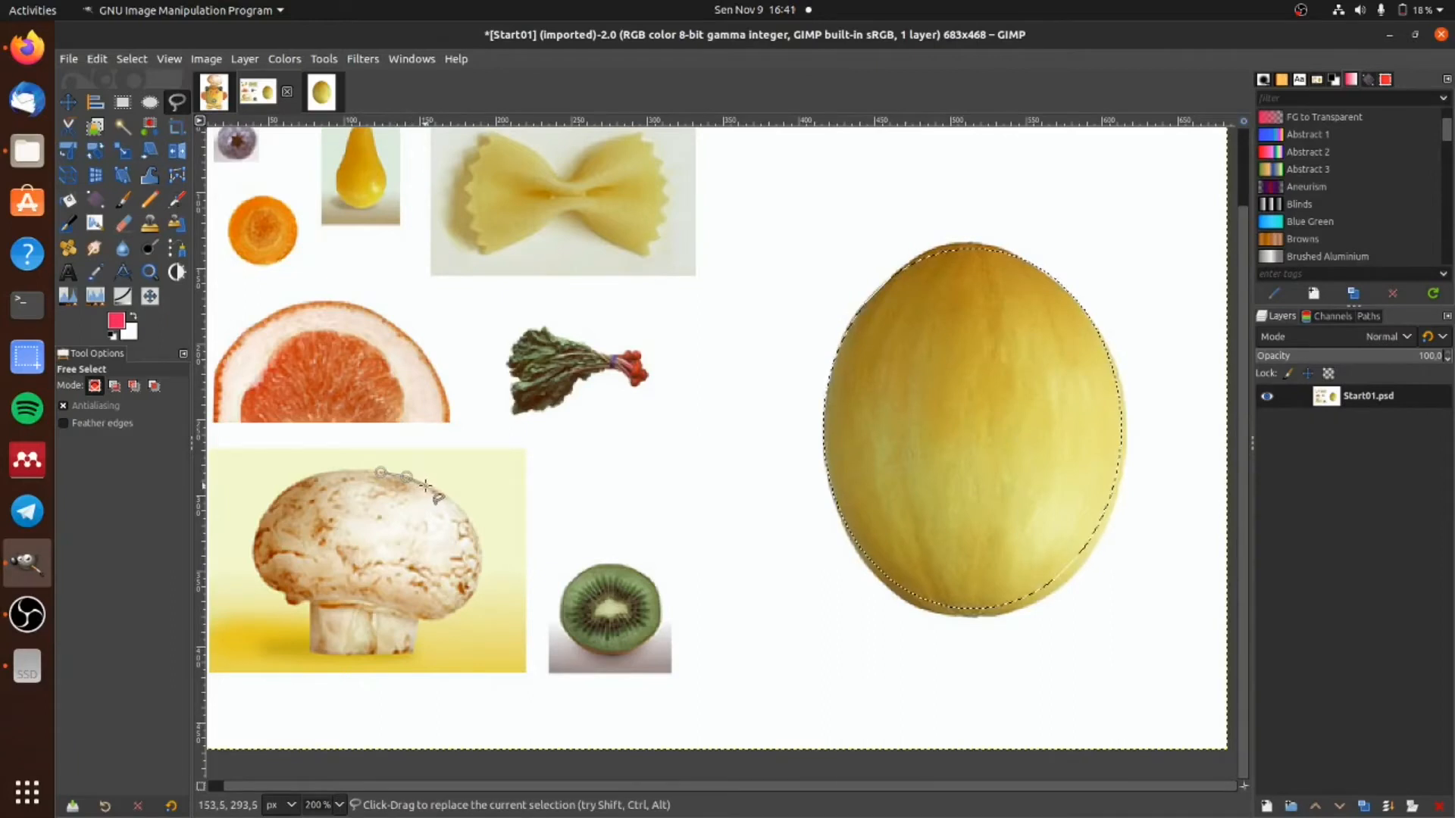
pyautogui.scroll(2, 425, 486)
pyautogui.scroll(-2, 425, 487)
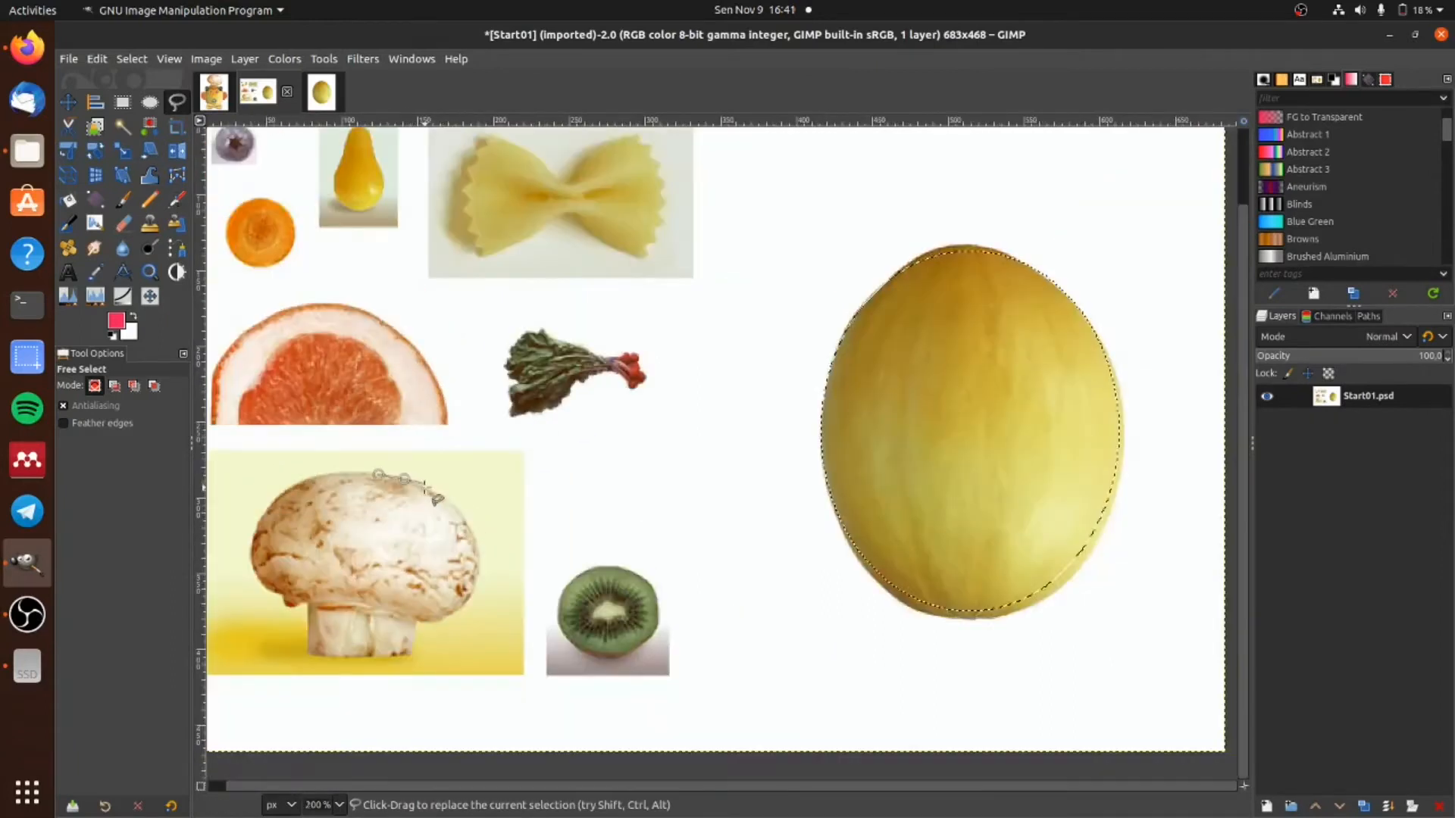
pyautogui.moveTo(427, 490)
pyautogui.mouseDown()
pyautogui.moveTo(472, 530)
pyautogui.moveTo(469, 607)
pyautogui.moveTo(420, 630)
pyautogui.moveTo(415, 619)
pyautogui.moveTo(414, 654)
pyautogui.moveTo(317, 660)
pyautogui.moveTo(309, 608)
pyautogui.moveTo(277, 606)
pyautogui.moveTo(250, 549)
pyautogui.moveTo(293, 484)
pyautogui.moveTo(380, 475)
pyautogui.mouseUp()
pyautogui.press('Return')
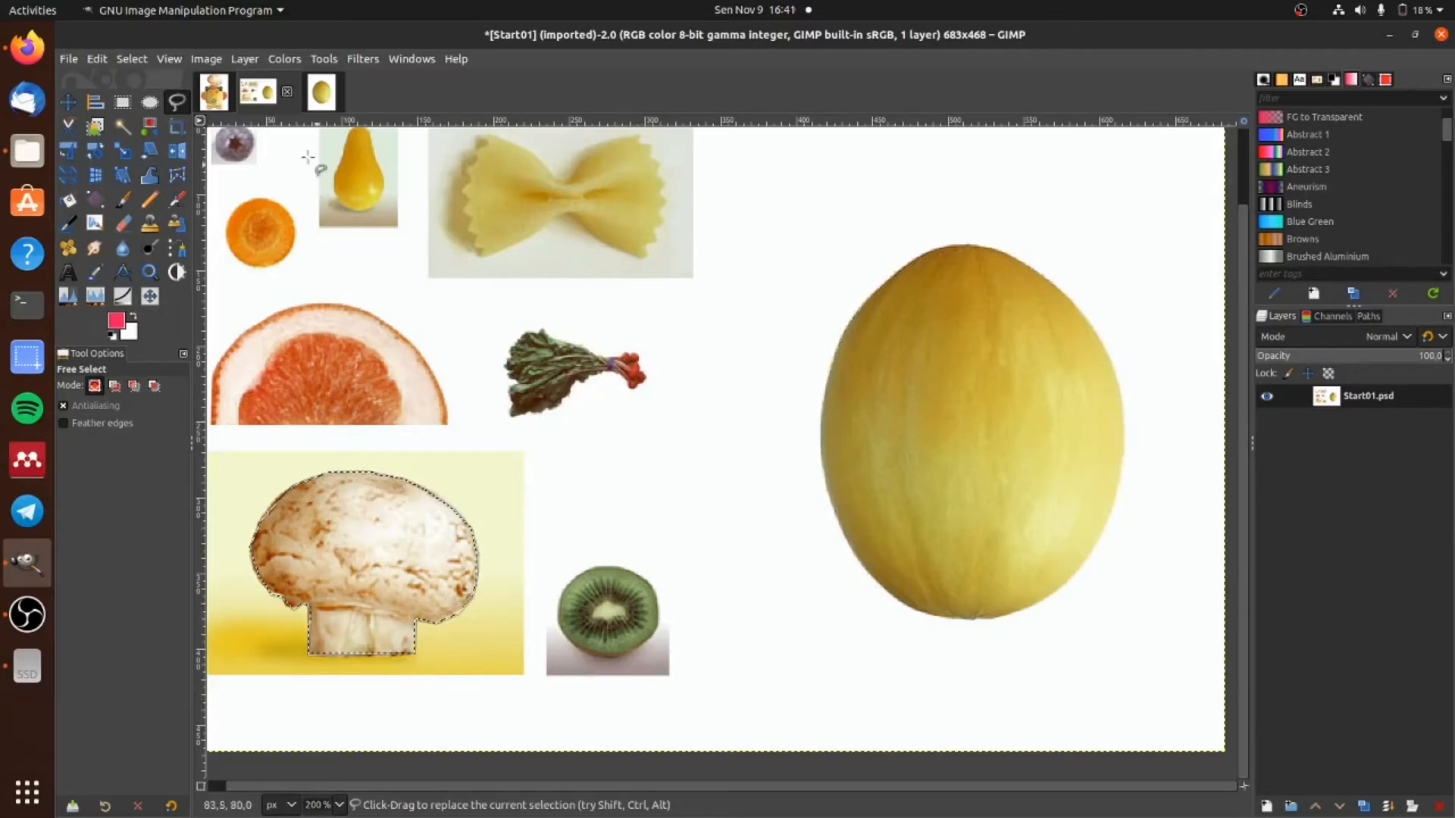
# Step: Copy the selected mushroom and paste it as a new layer in the untitled image with the melon
pyautogui.click(97, 59)
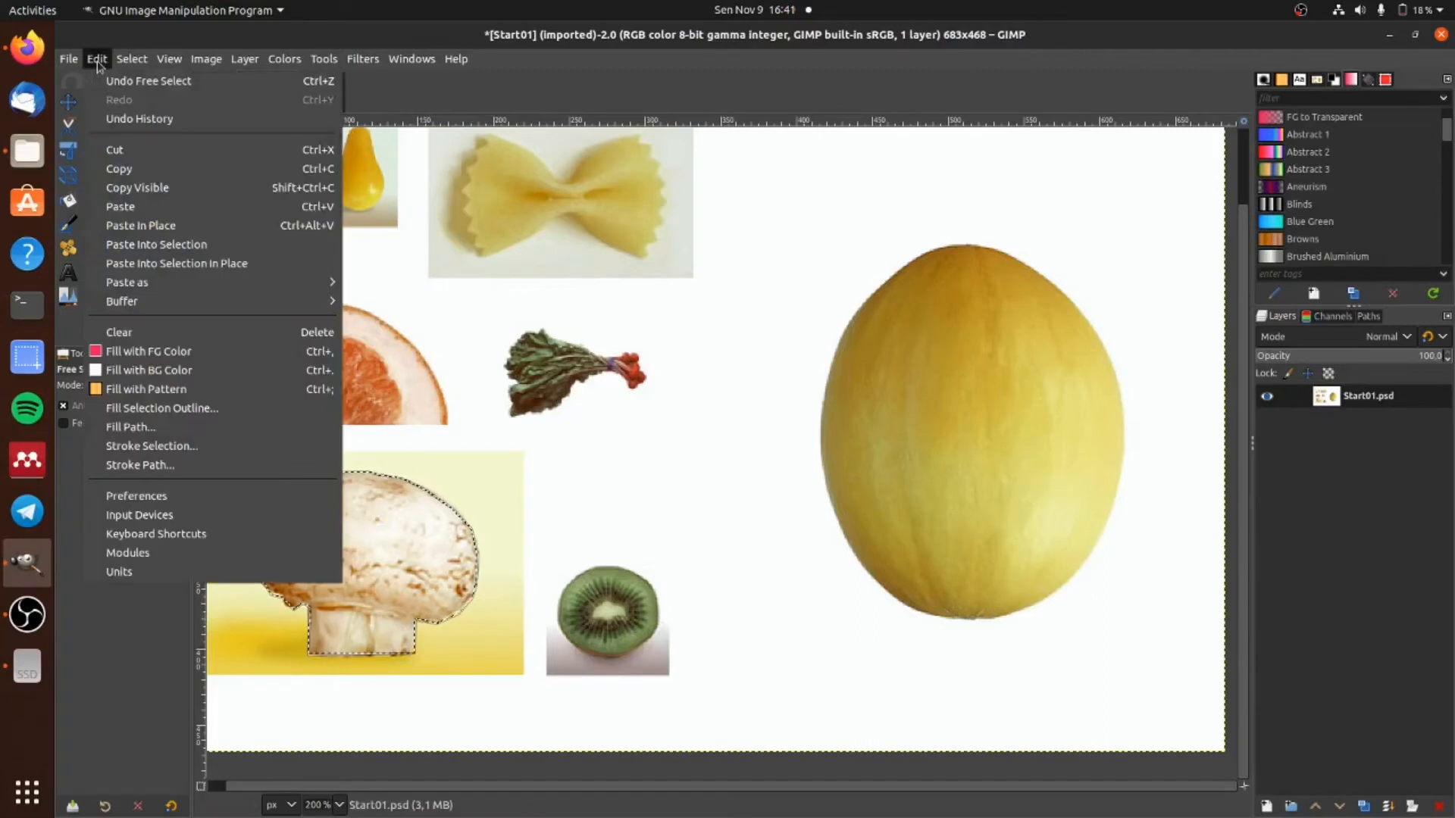
pyautogui.click(133, 168)
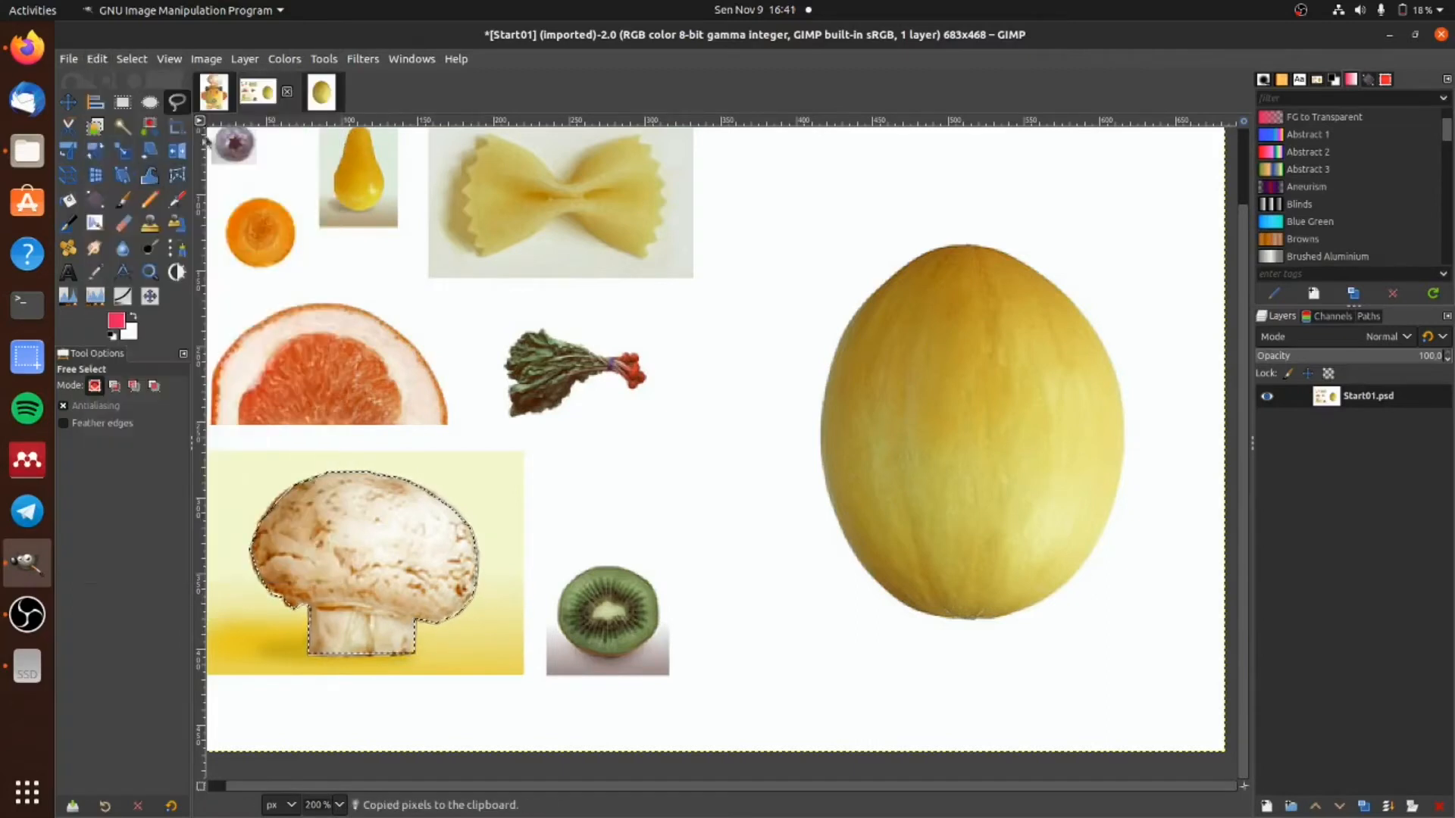
pyautogui.hotkey('ctrl', 'shift', 'v')
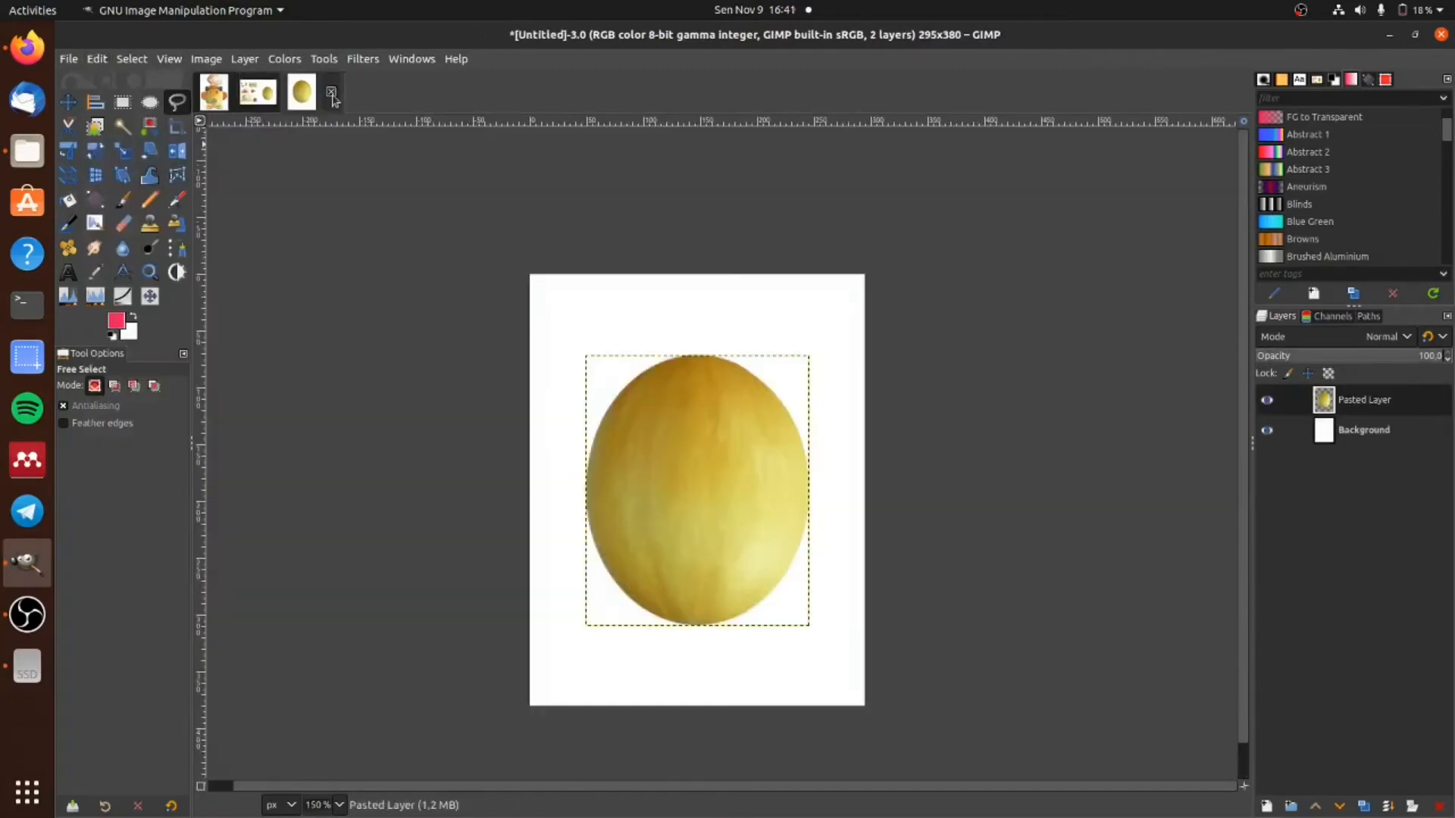
pyautogui.click(97, 59)
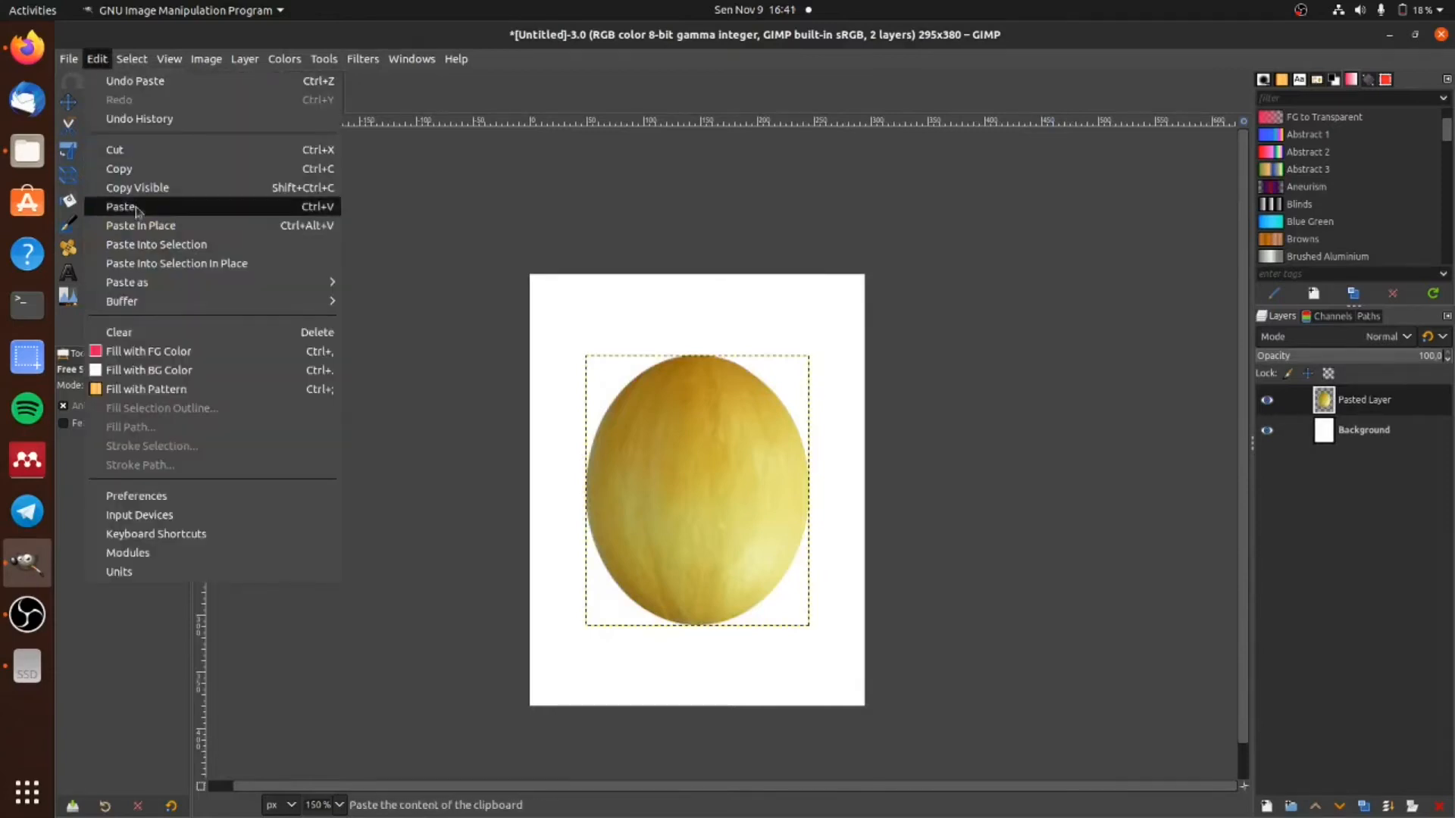
pyautogui.moveTo(319, 282)
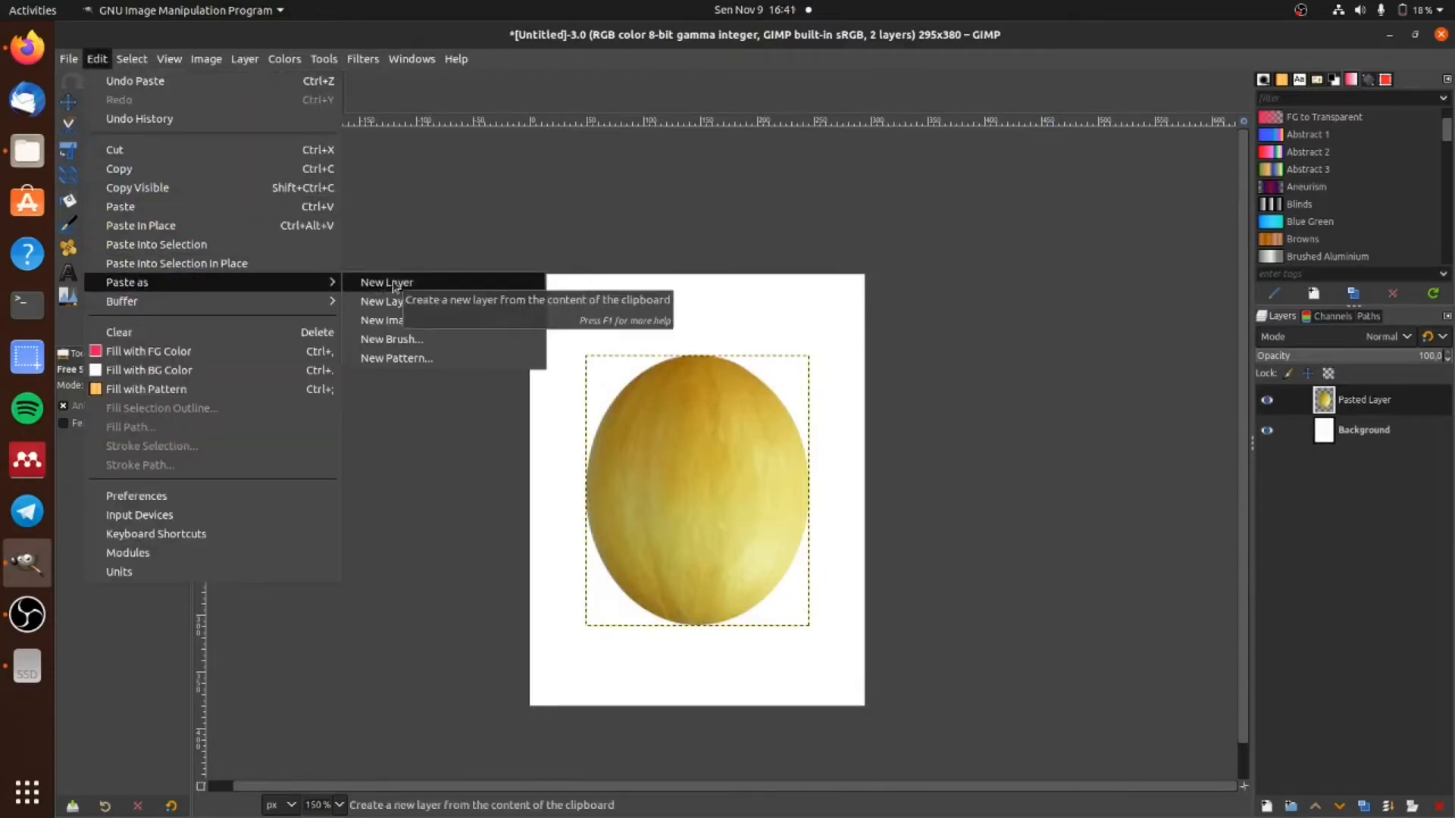
pyautogui.click(479, 283)
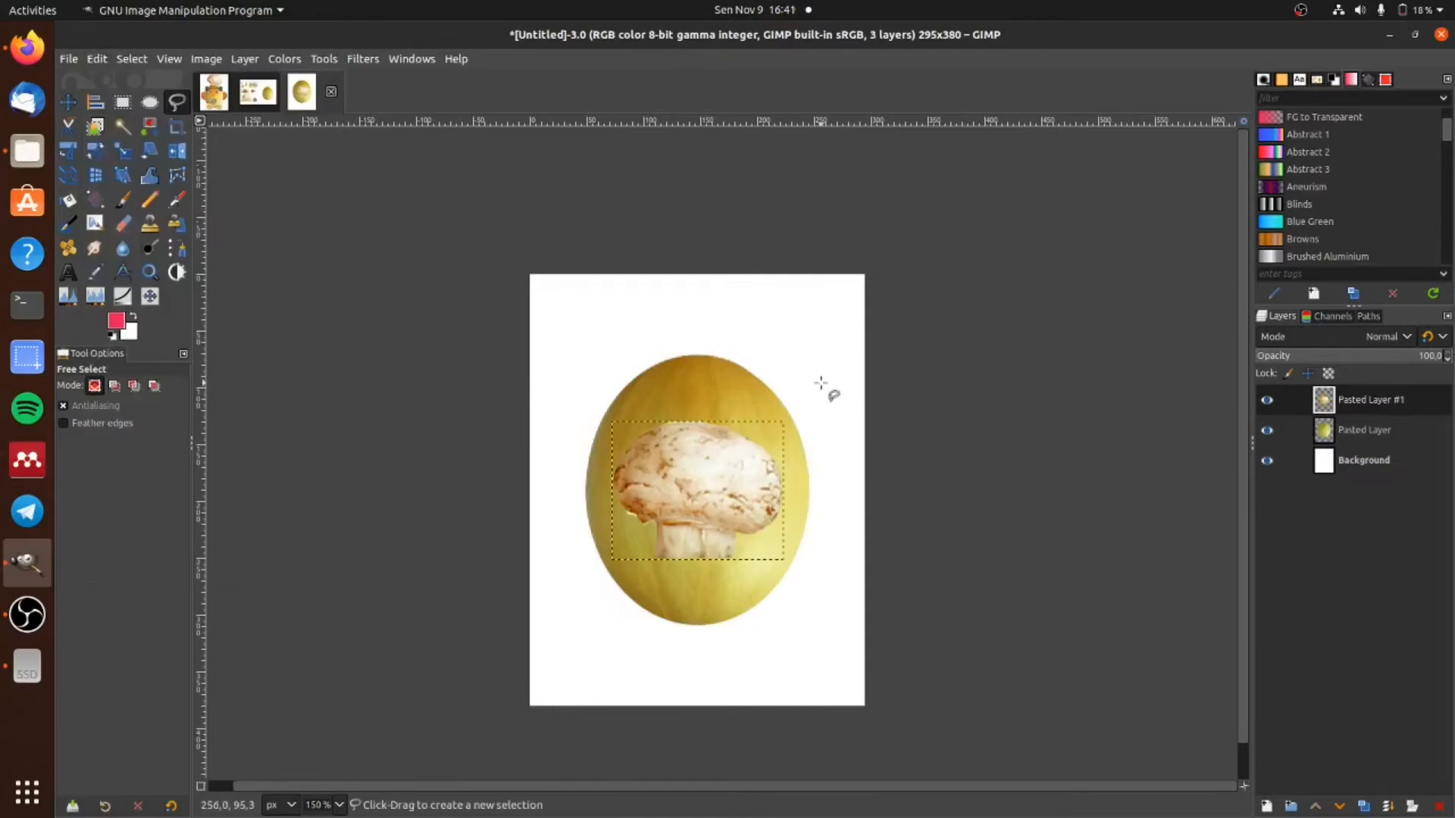
# Step: Rename the mushroom layer as Topi and the melon layer as Kepala
pyautogui.press('m')
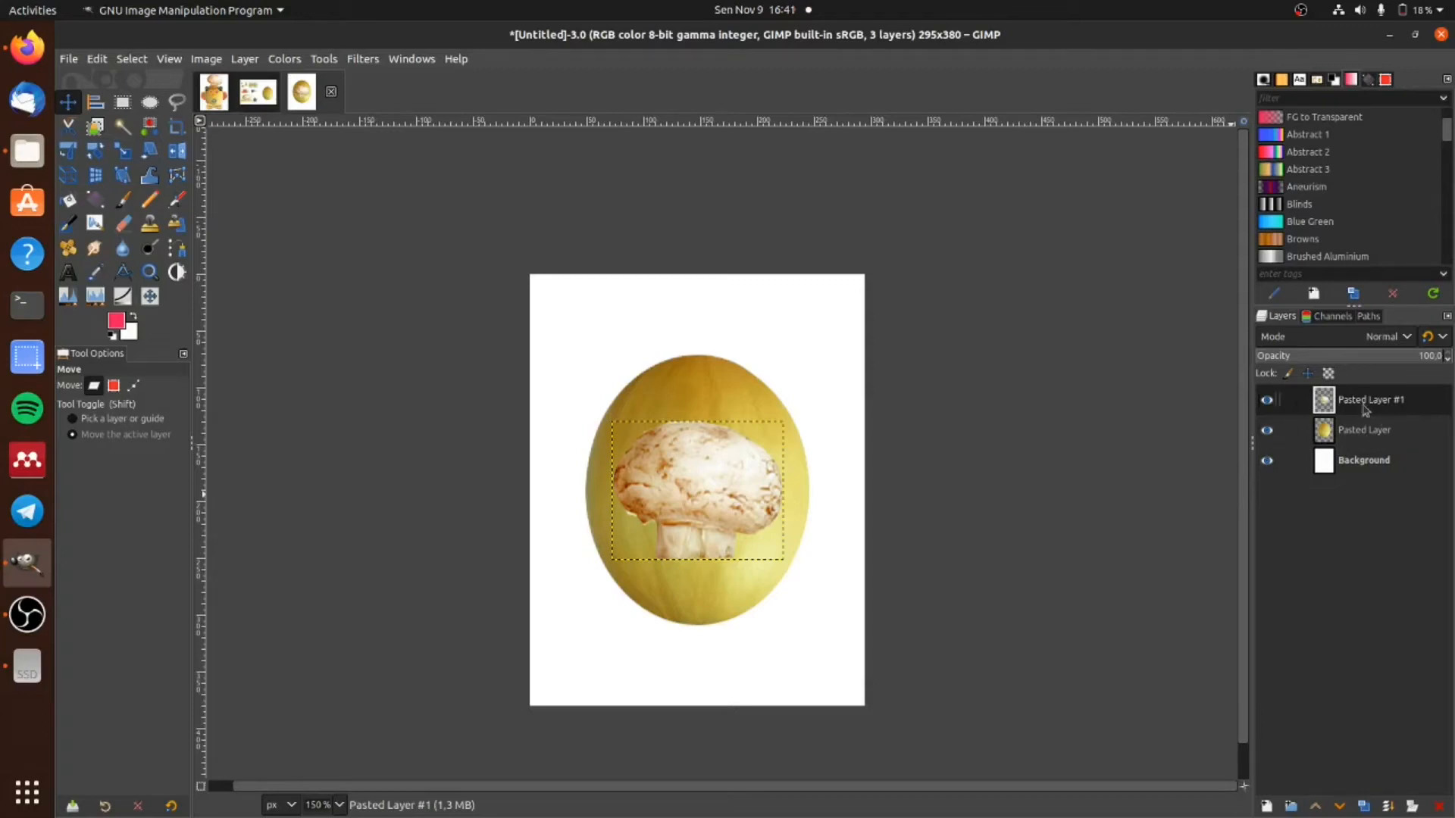
pyautogui.doubleClick(1364, 402)
pyautogui.click(1365, 399)
pyautogui.tripleClick(1362, 399)
pyautogui.write('Topi')
pyautogui.click(1370, 441)
pyautogui.doubleClick(1366, 432)
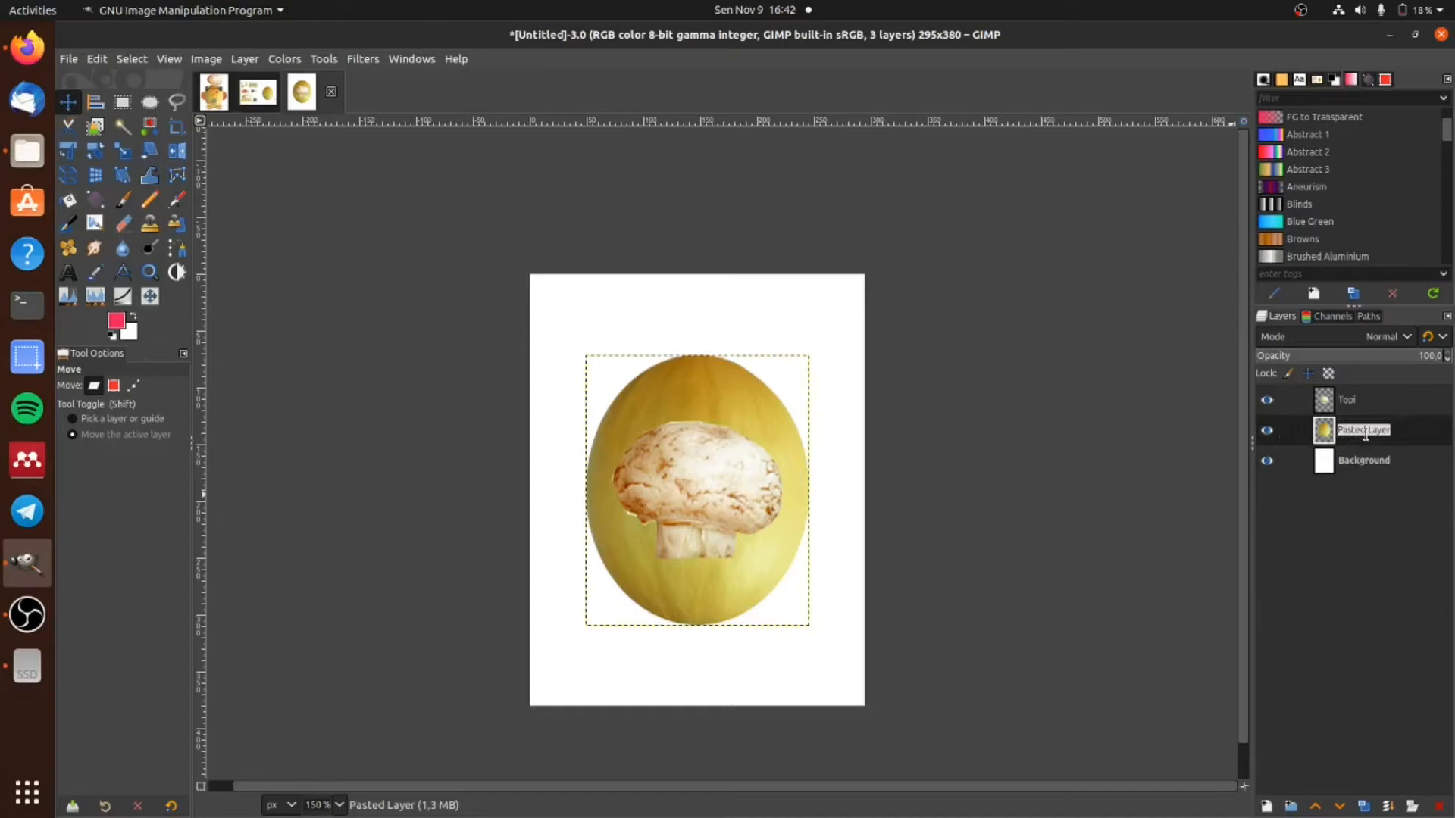
pyautogui.write('Kepala')
pyautogui.press('Return')
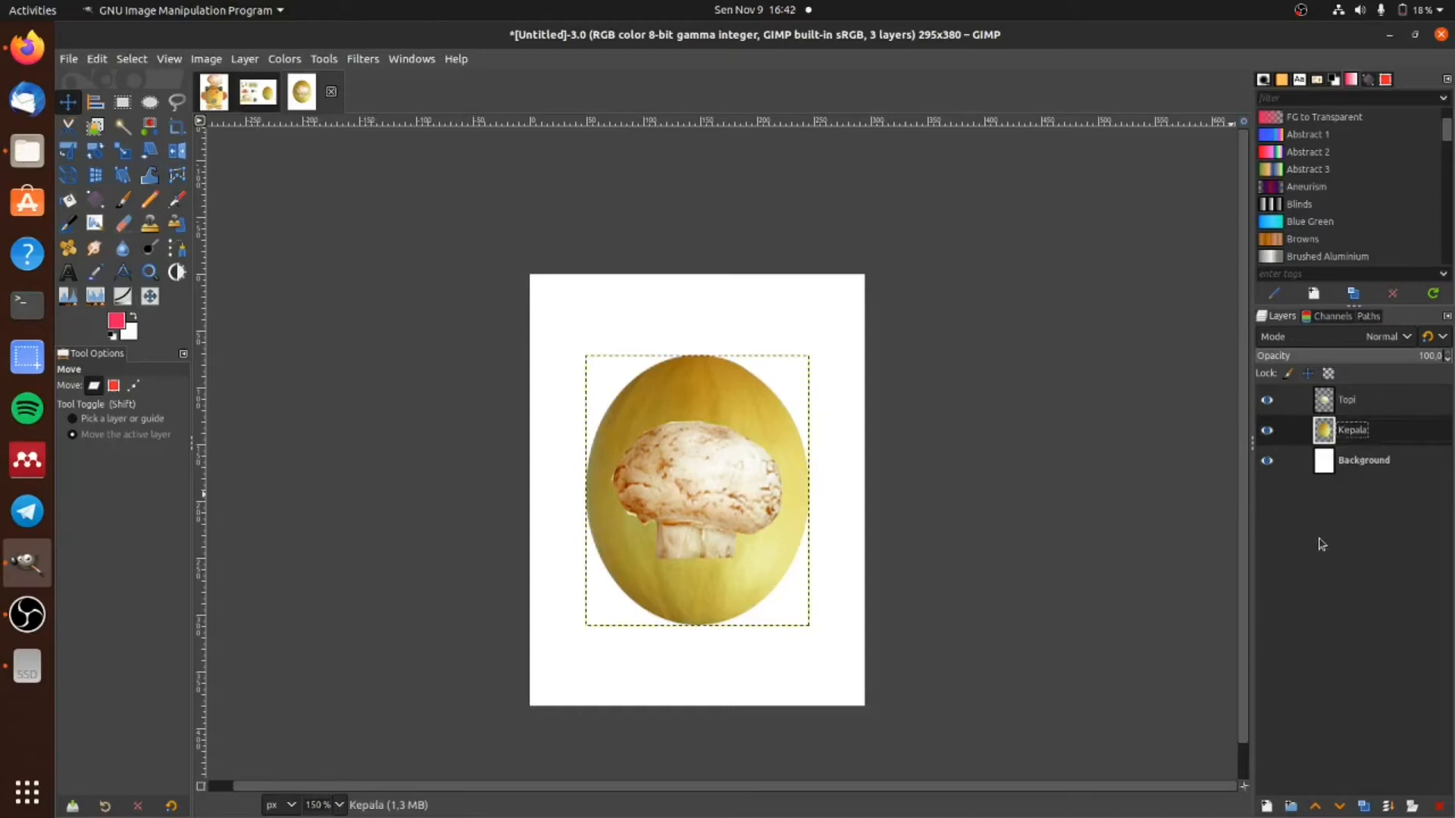
# Step: Move the Topi mushroom up to the canvas's upper edge and shift the Kepala melon slightly down
pyautogui.click(1366, 402)
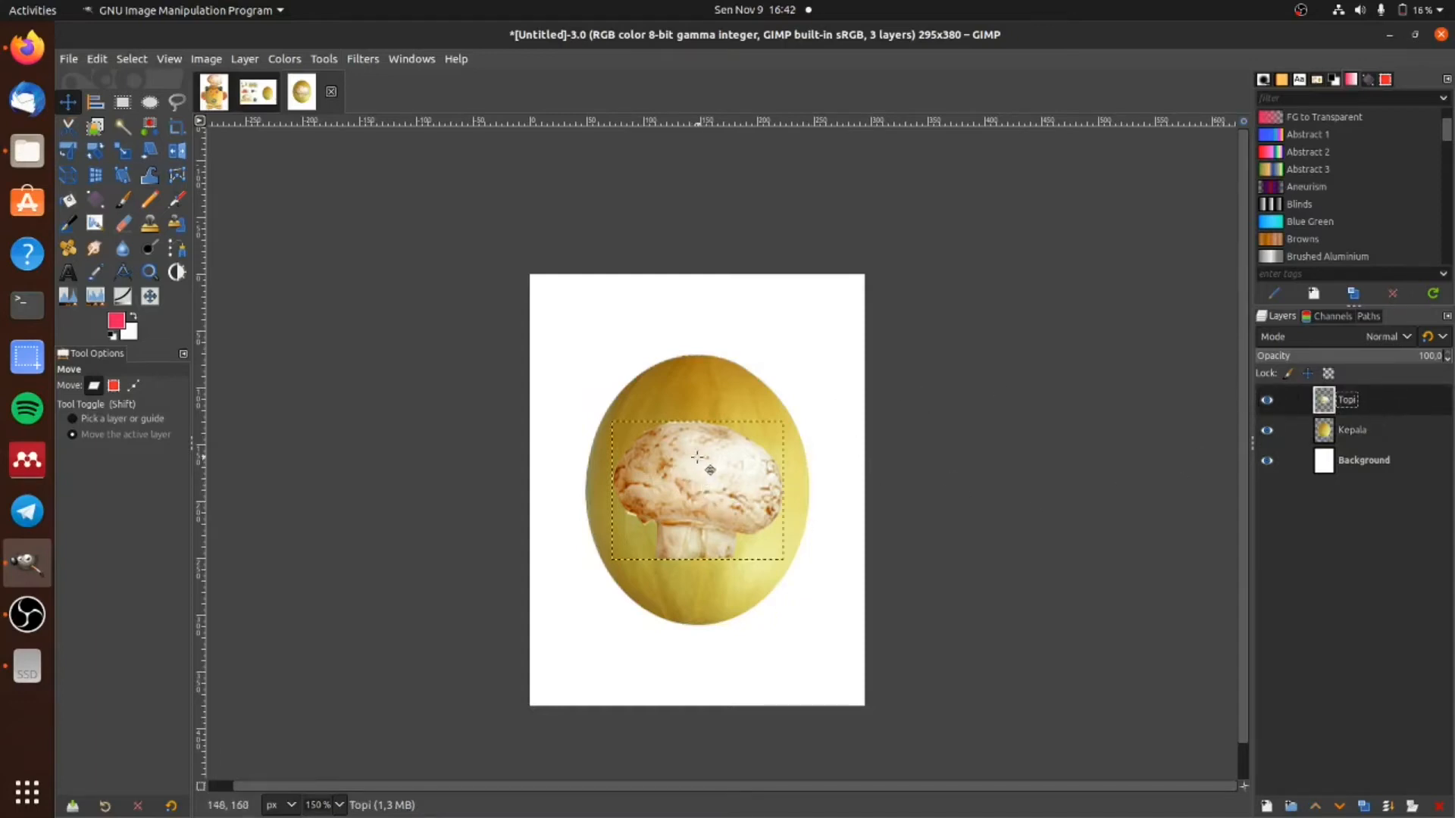
pyautogui.moveTo(704, 498); pyautogui.dragTo(703, 342)
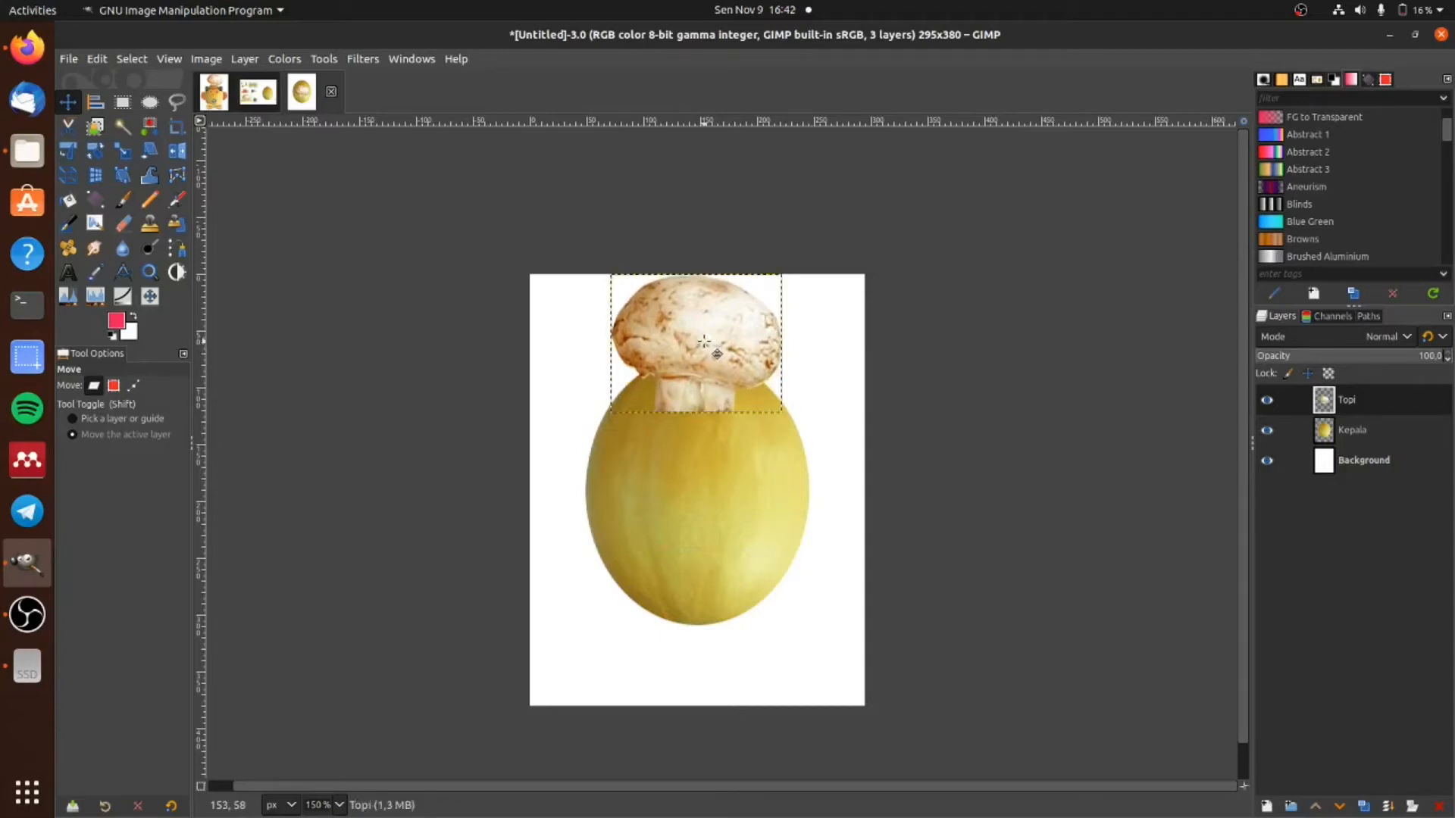
pyautogui.moveTo(727, 502); pyautogui.dragTo(721, 532)
pyautogui.hotkey('ctrl', 'z')
pyautogui.click(1402, 429)
pyautogui.moveTo(755, 508); pyautogui.dragTo(753, 532)
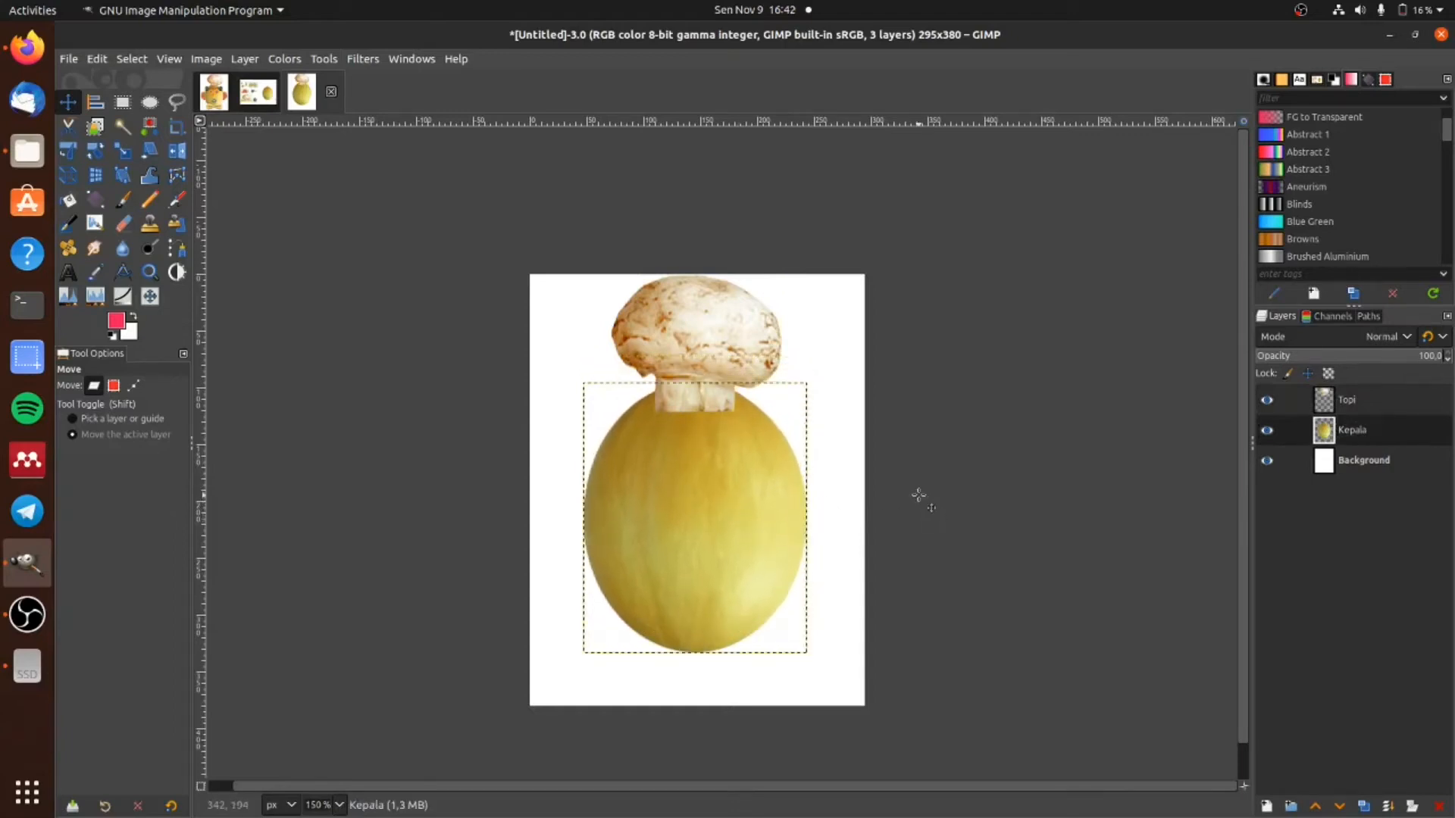
# Step: Compare the layer overlap with End01 and move the Topi layer below Kepala in the untitled image
pyautogui.click(1390, 402)
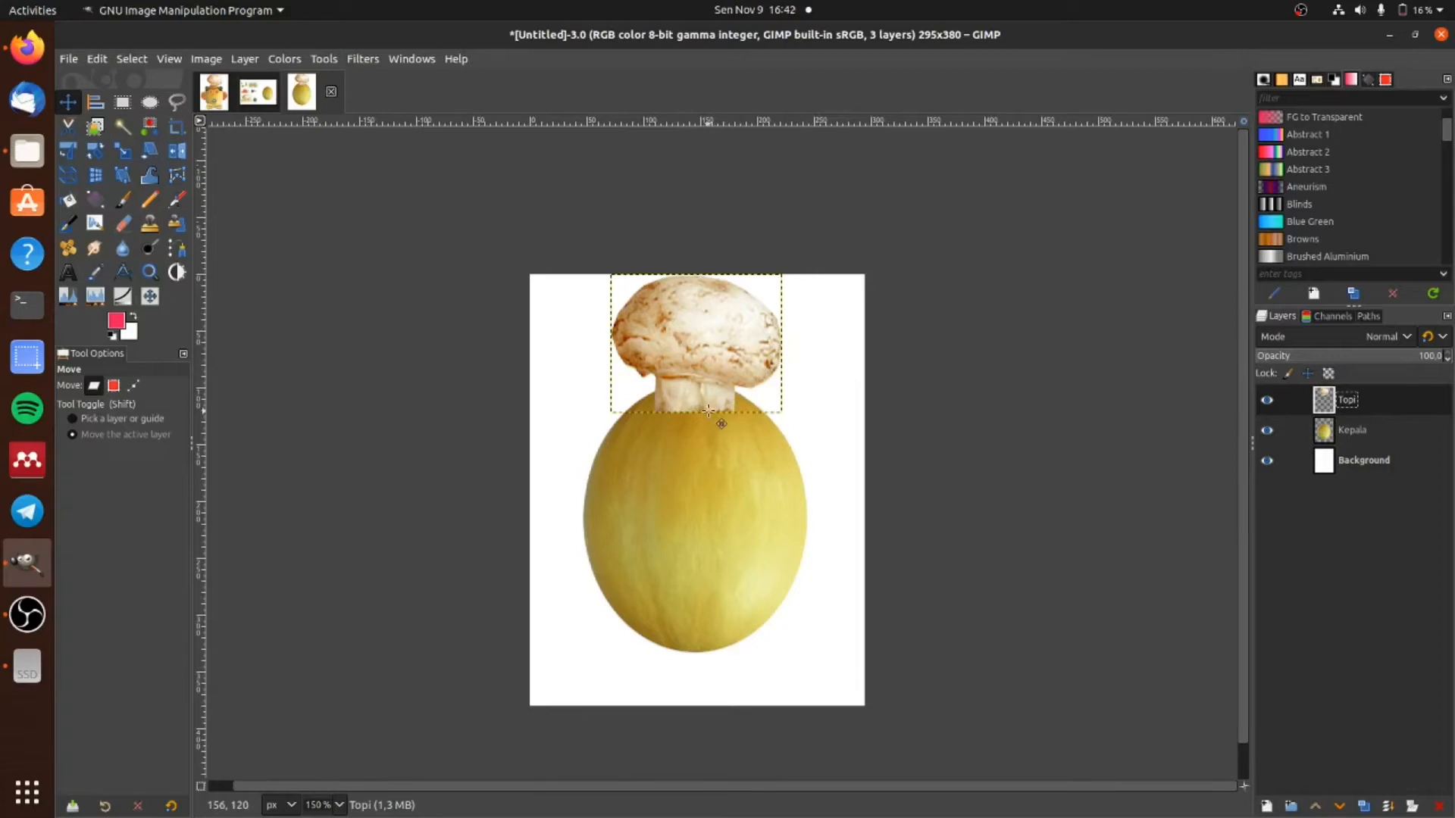
pyautogui.click(219, 97)
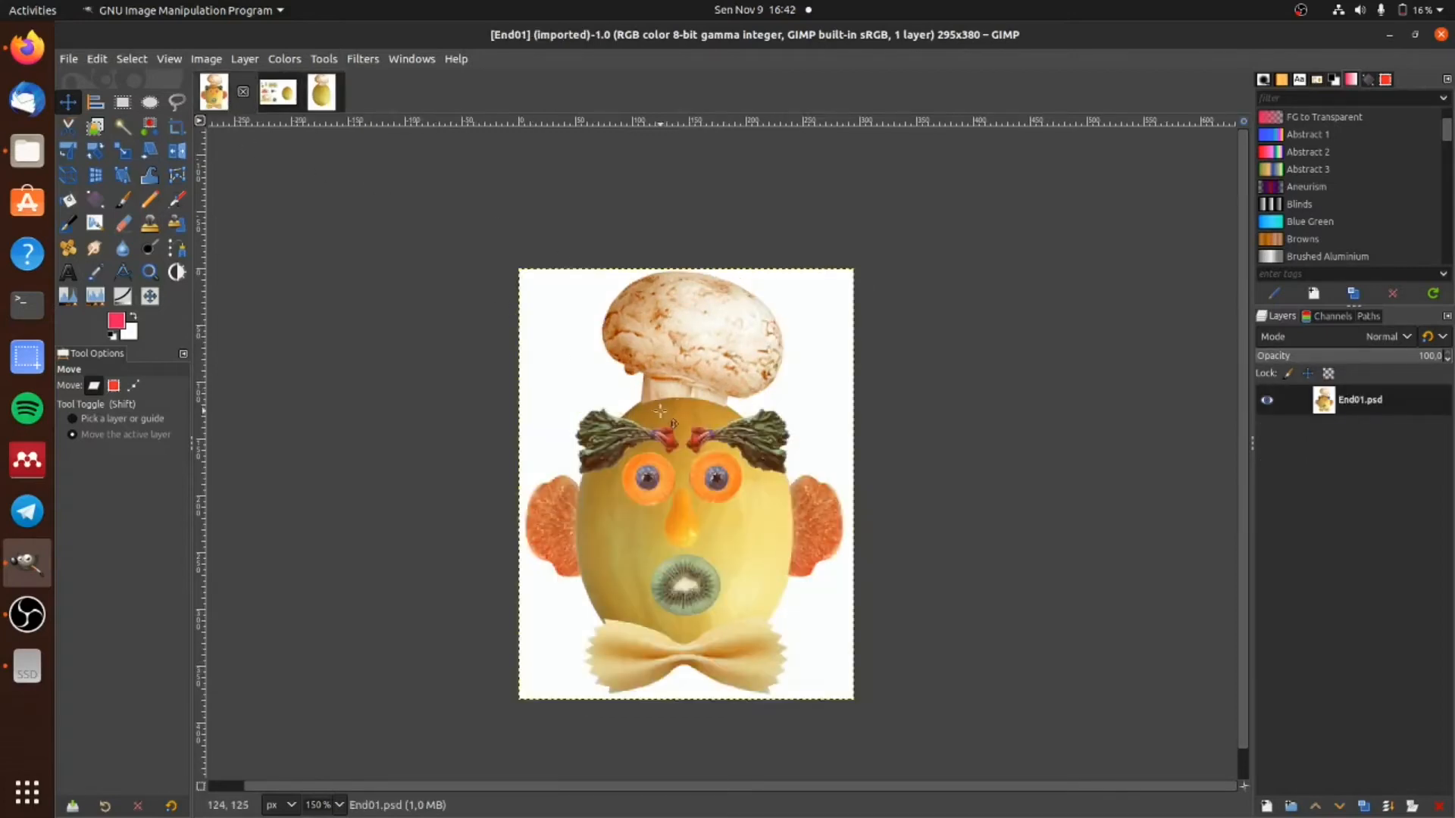
pyautogui.click(322, 92)
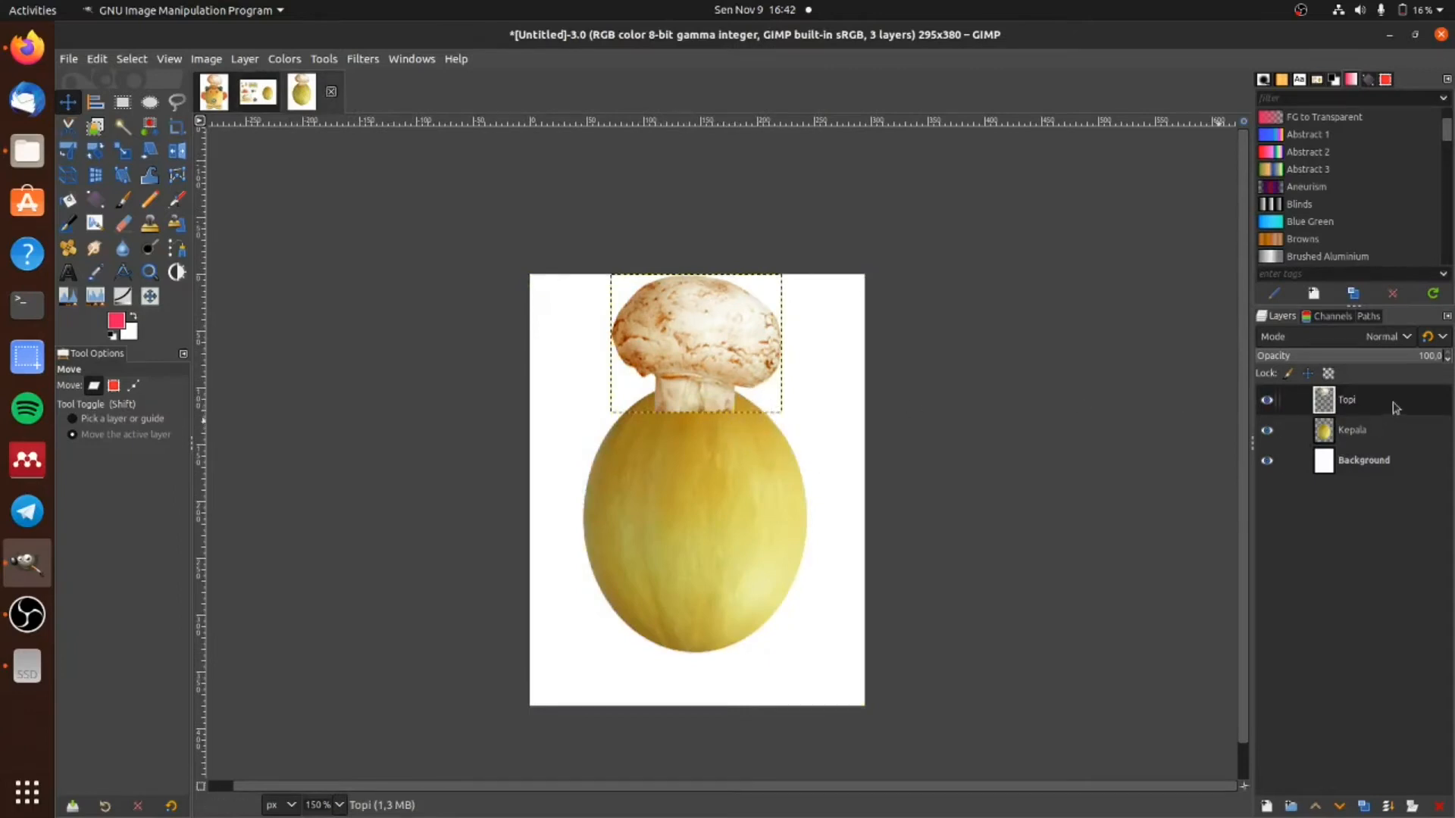
pyautogui.click(1388, 446)
pyautogui.click(1364, 406)
pyautogui.moveTo(1403, 409); pyautogui.dragTo(1396, 449)
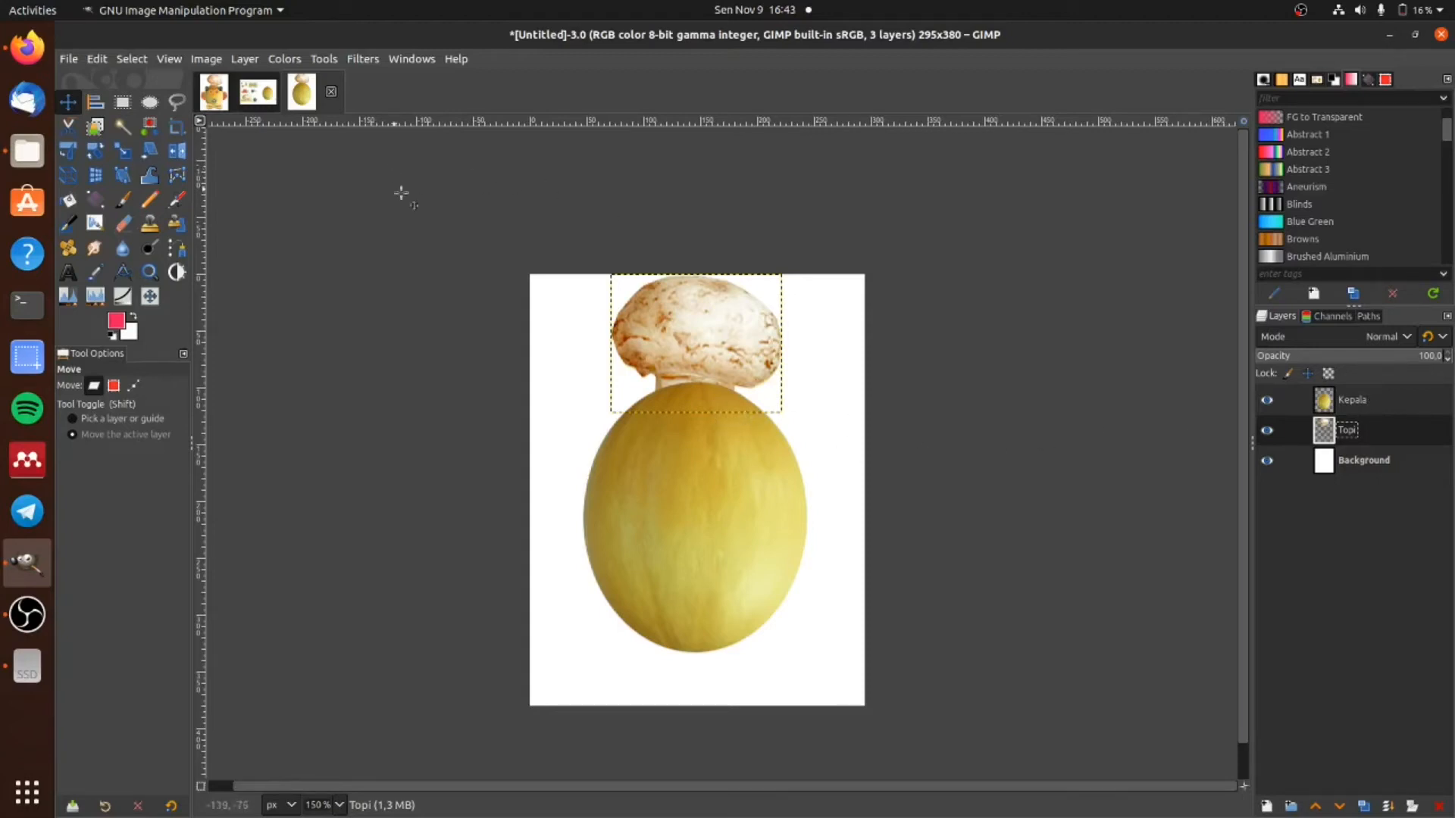
# Step: Check the eyes in End01, return to Start01 and fit a 42 × 42 px elliptical selection around the carrot slice
pyautogui.click(215, 98)
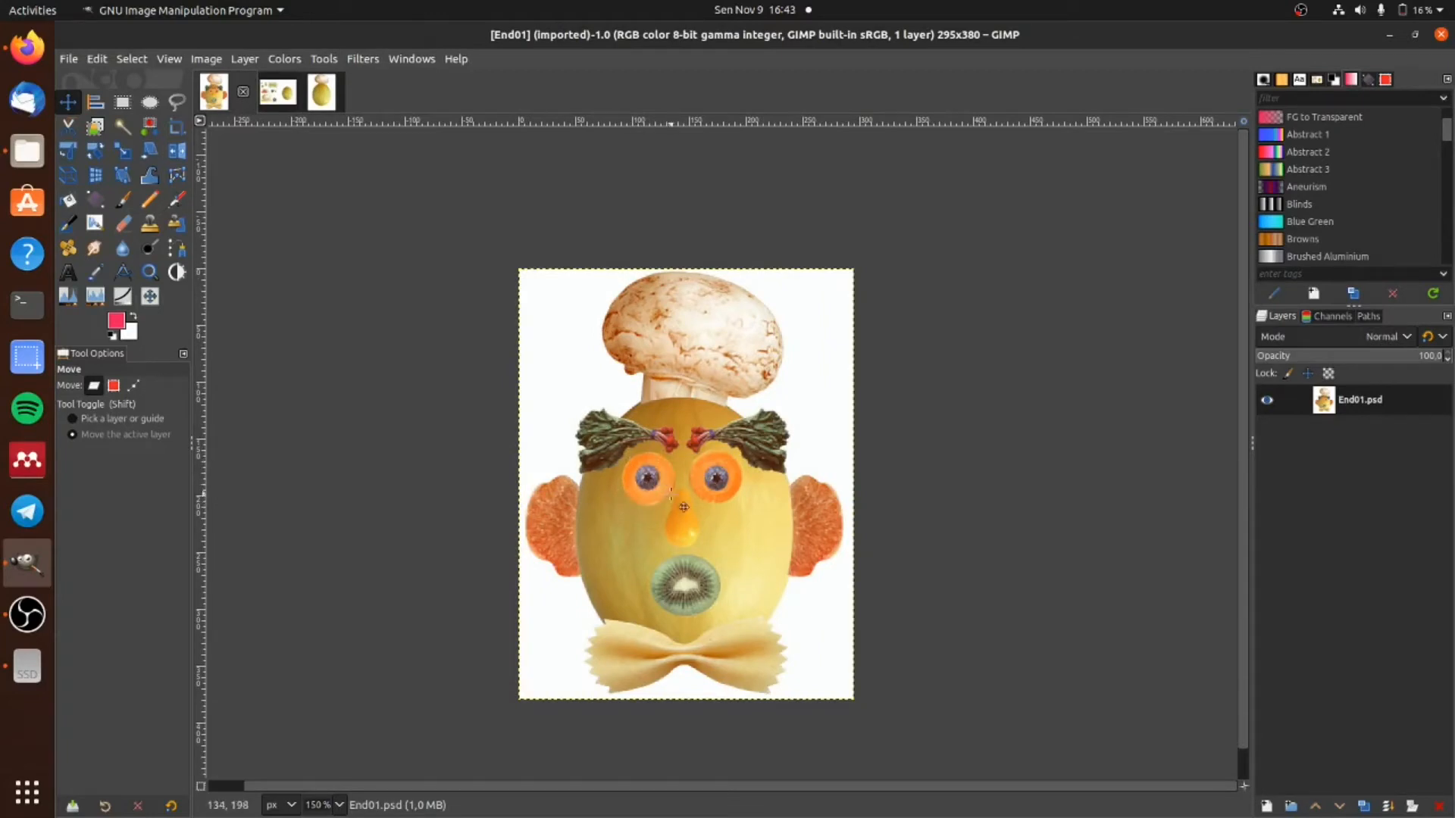
pyautogui.click(278, 92)
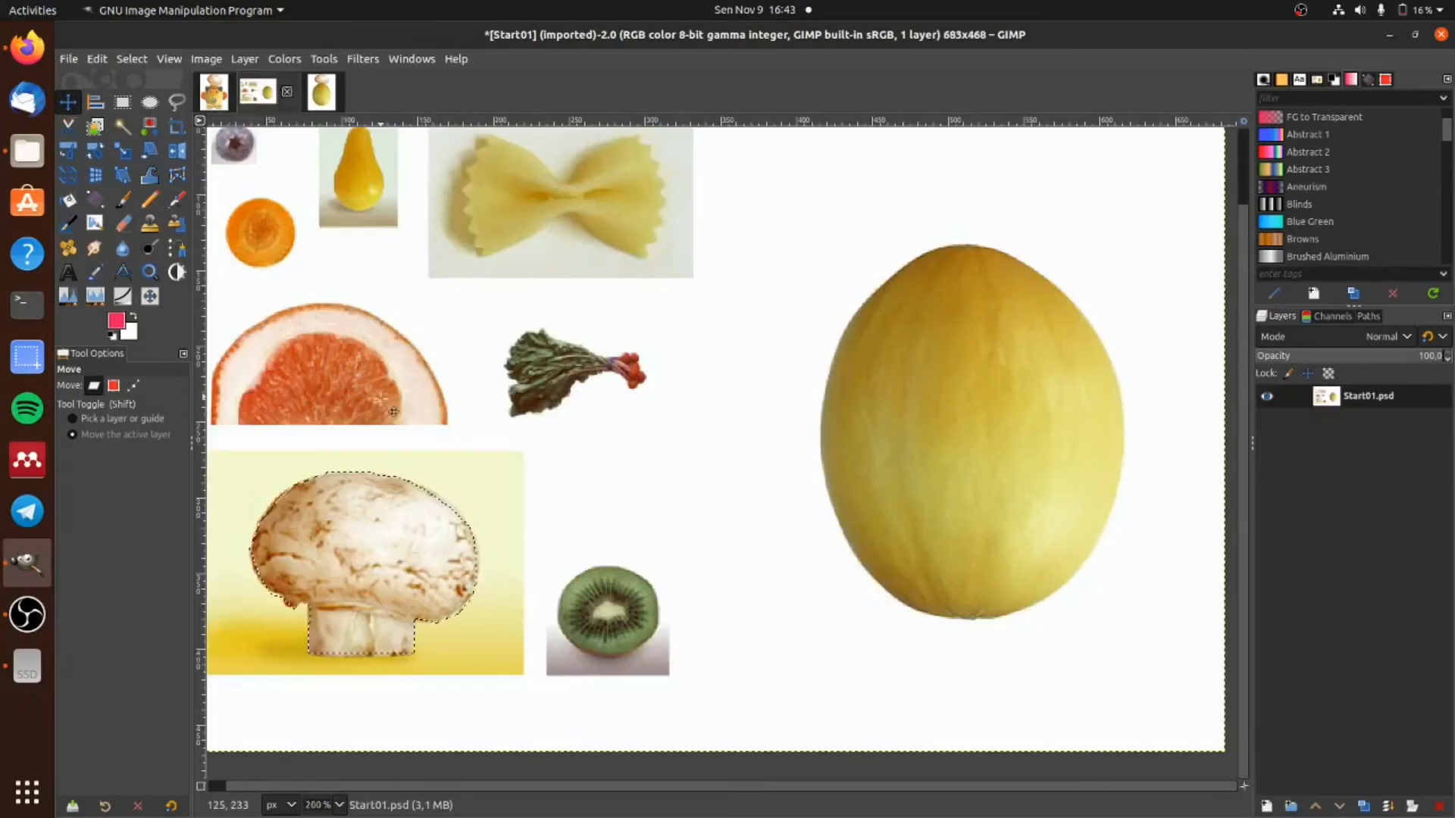
pyautogui.moveTo(329, 553); pyautogui.dragTo(503, 652)
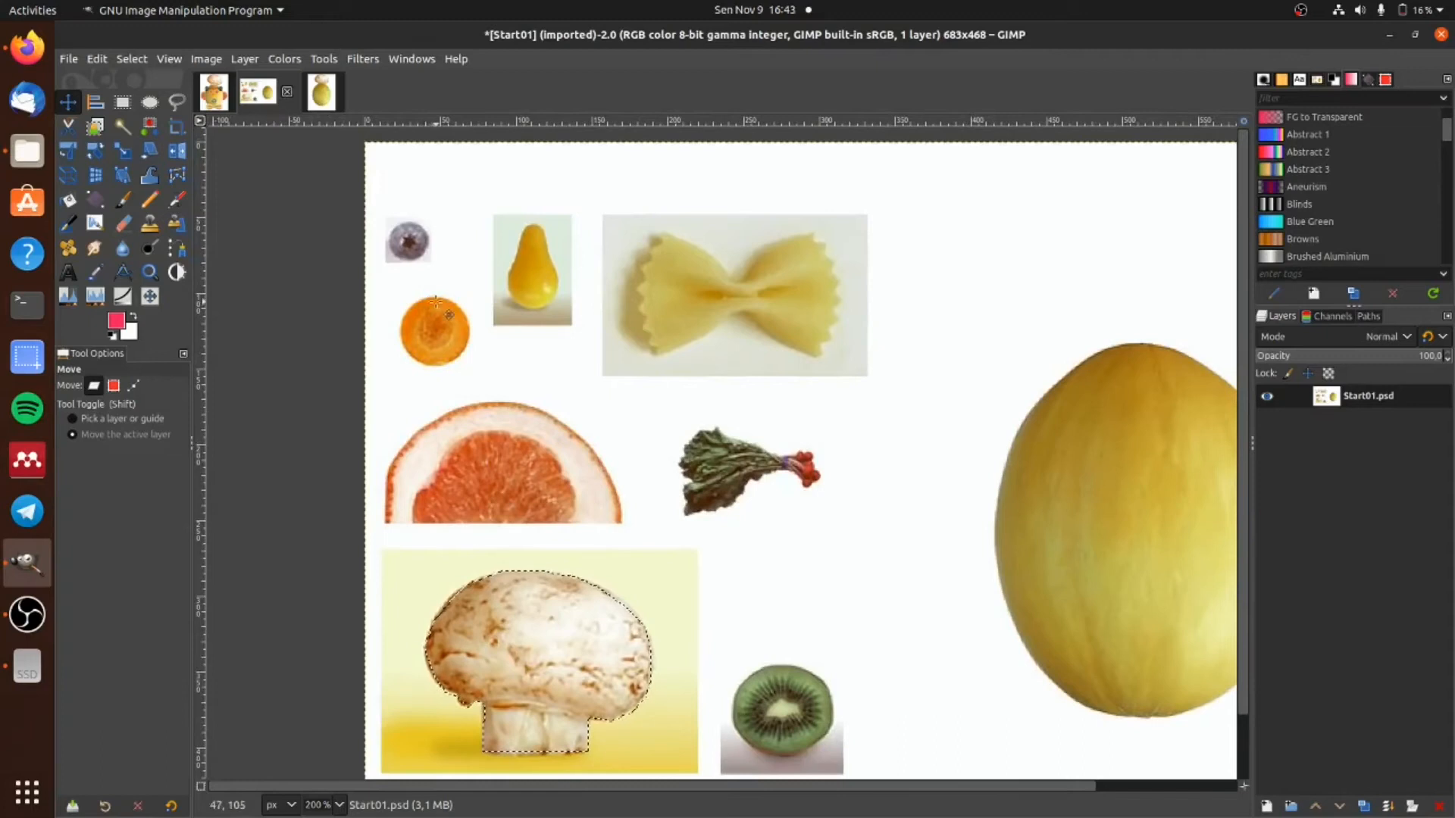
pyautogui.click(149, 101)
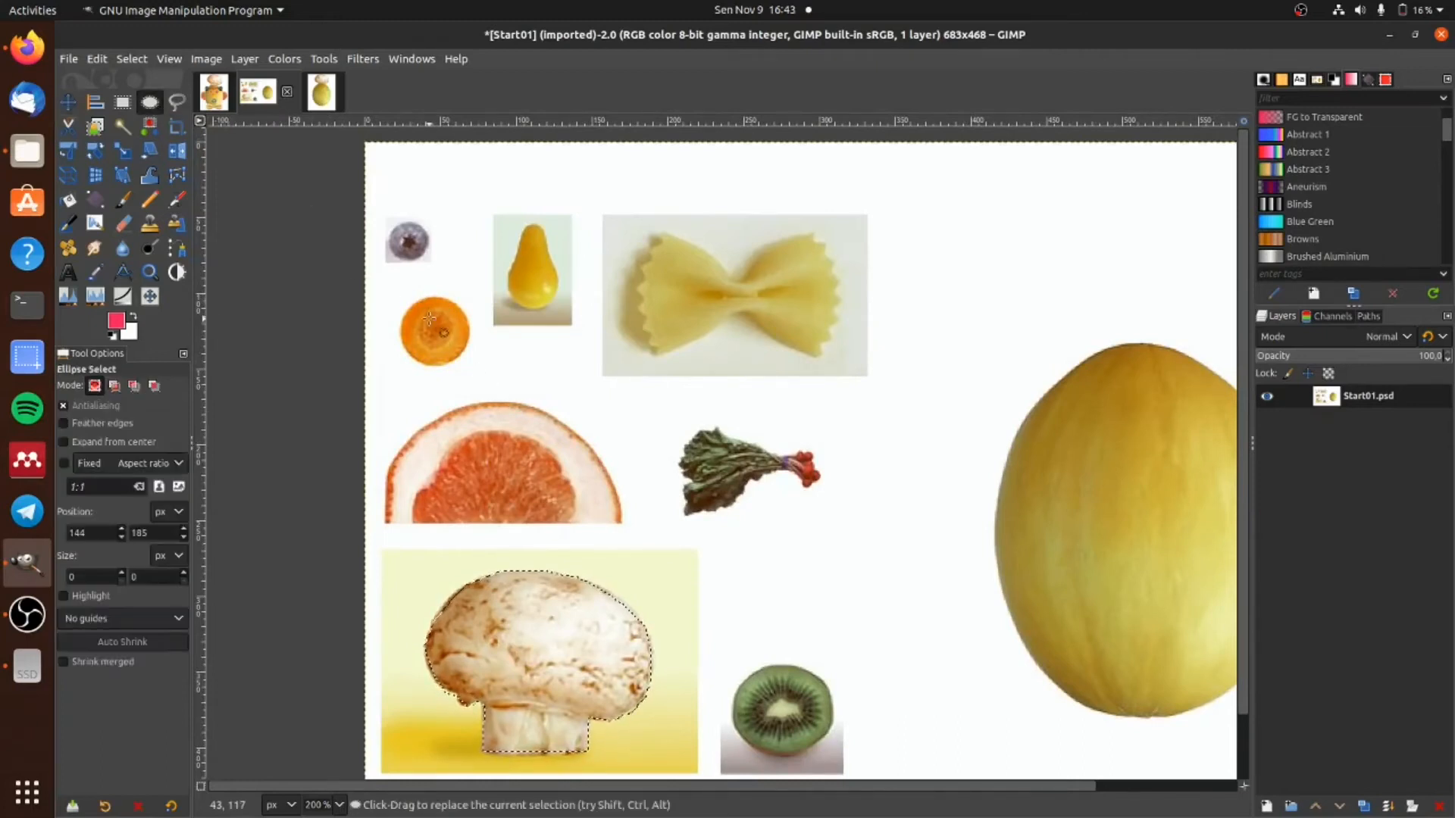
pyautogui.moveTo(411, 301); pyautogui.dragTo(433, 328)
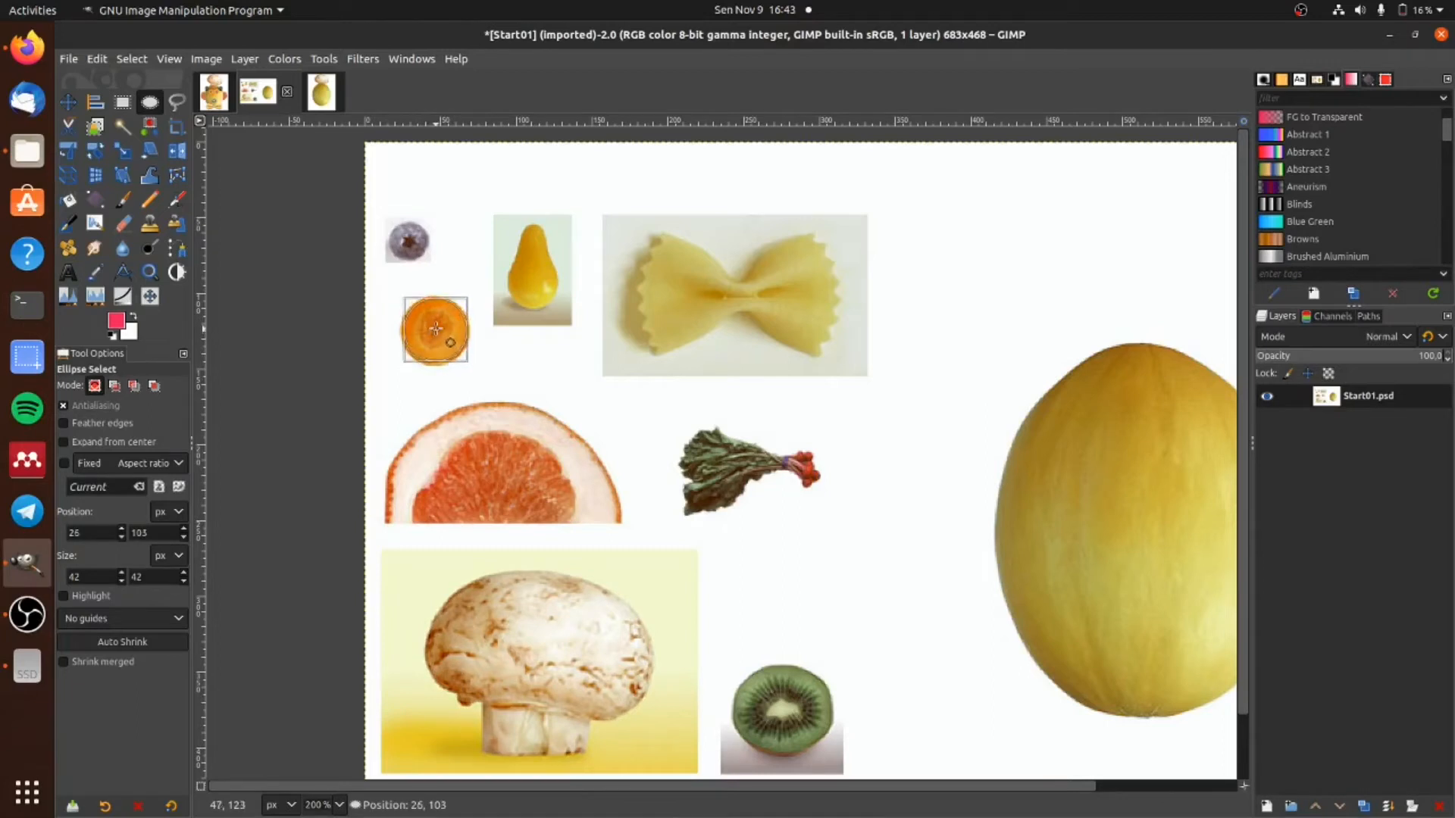
pyautogui.moveTo(434, 330); pyautogui.dragTo(434, 331)
pyautogui.press('Return')
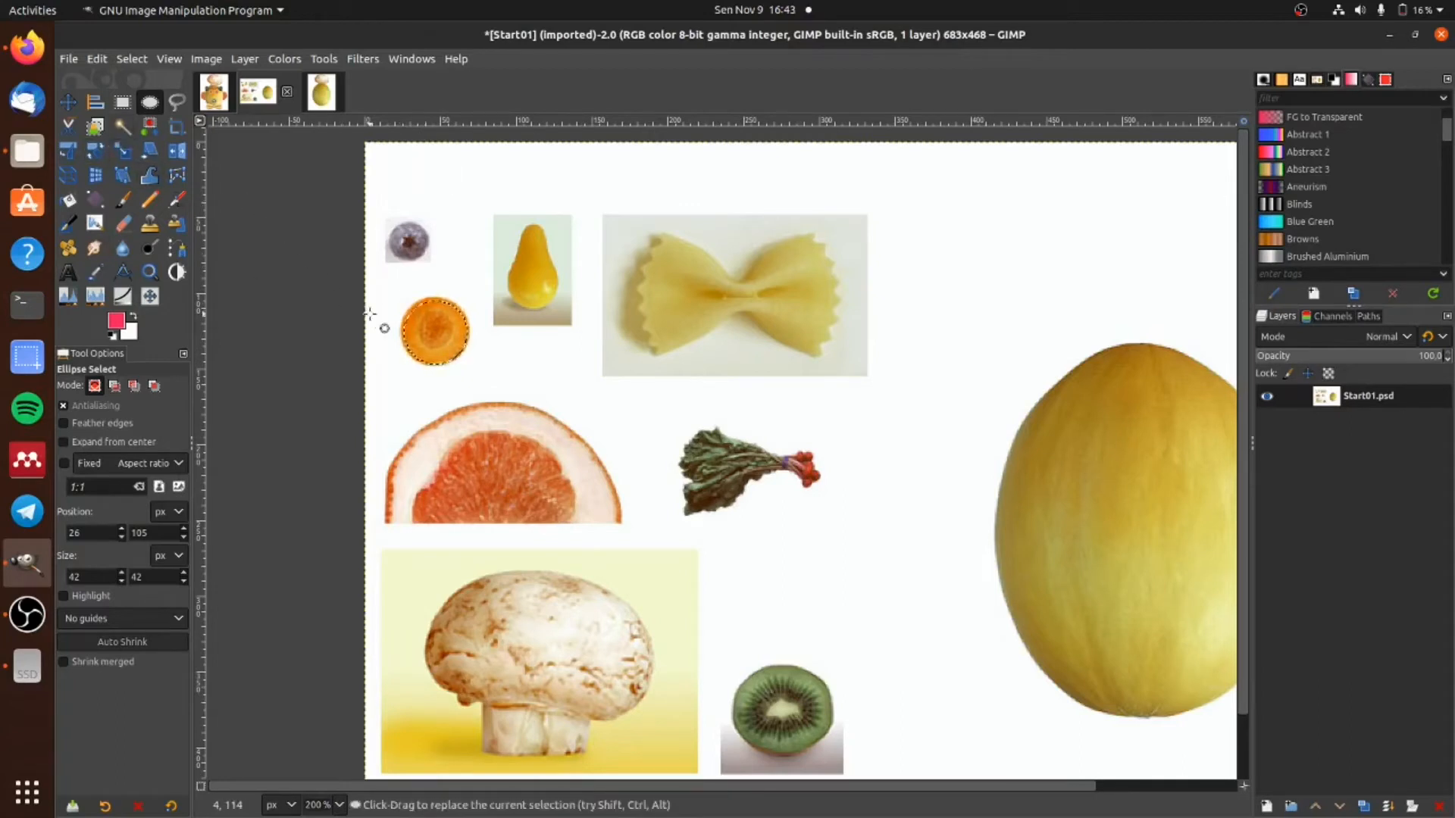
# Step: Copy the selected carrot slice and paste it as a new layer in the untitled face image
pyautogui.press('ctrl')
pyautogui.hotkey('ctrl', 'c')
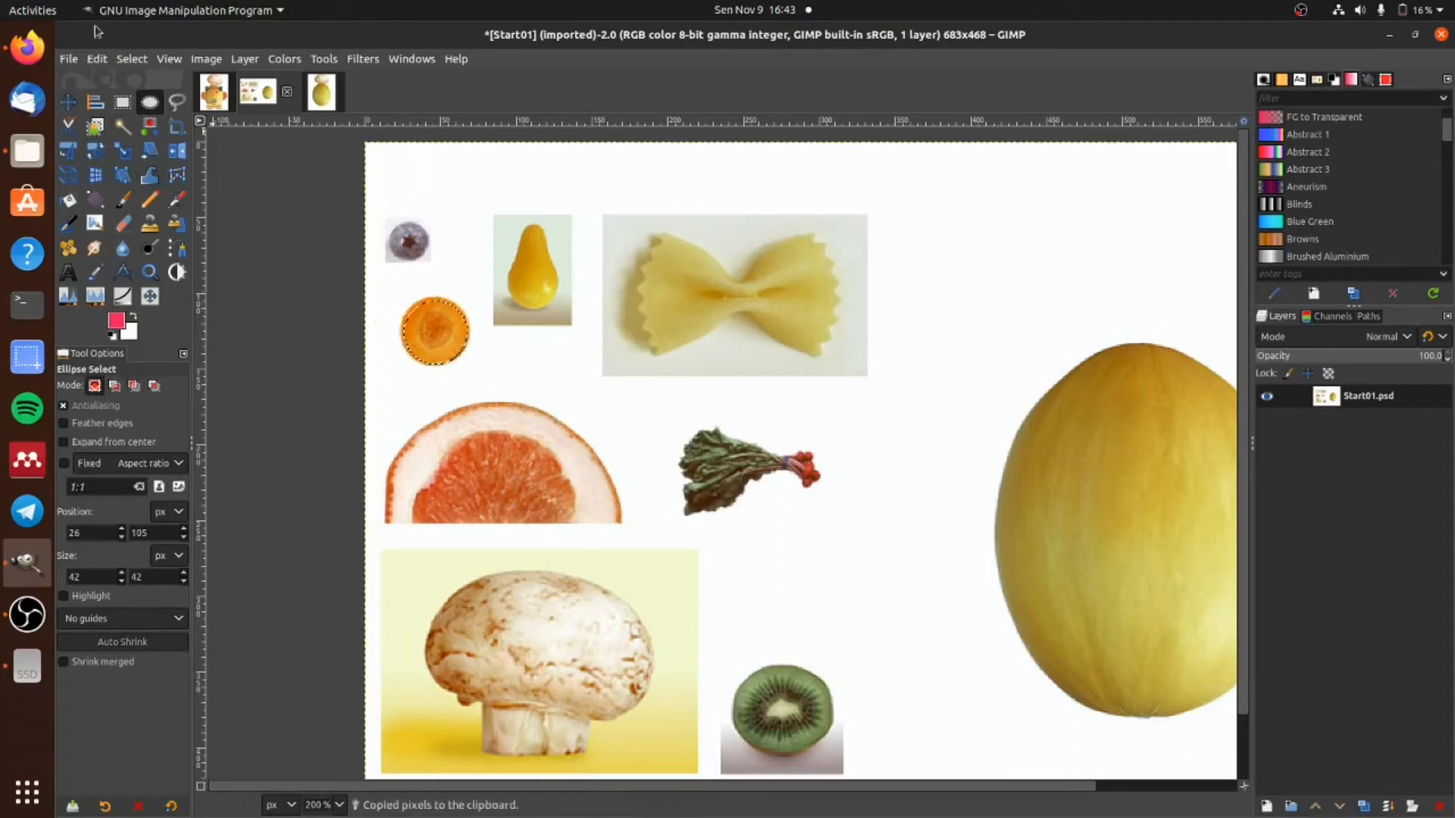
pyautogui.click(99, 64)
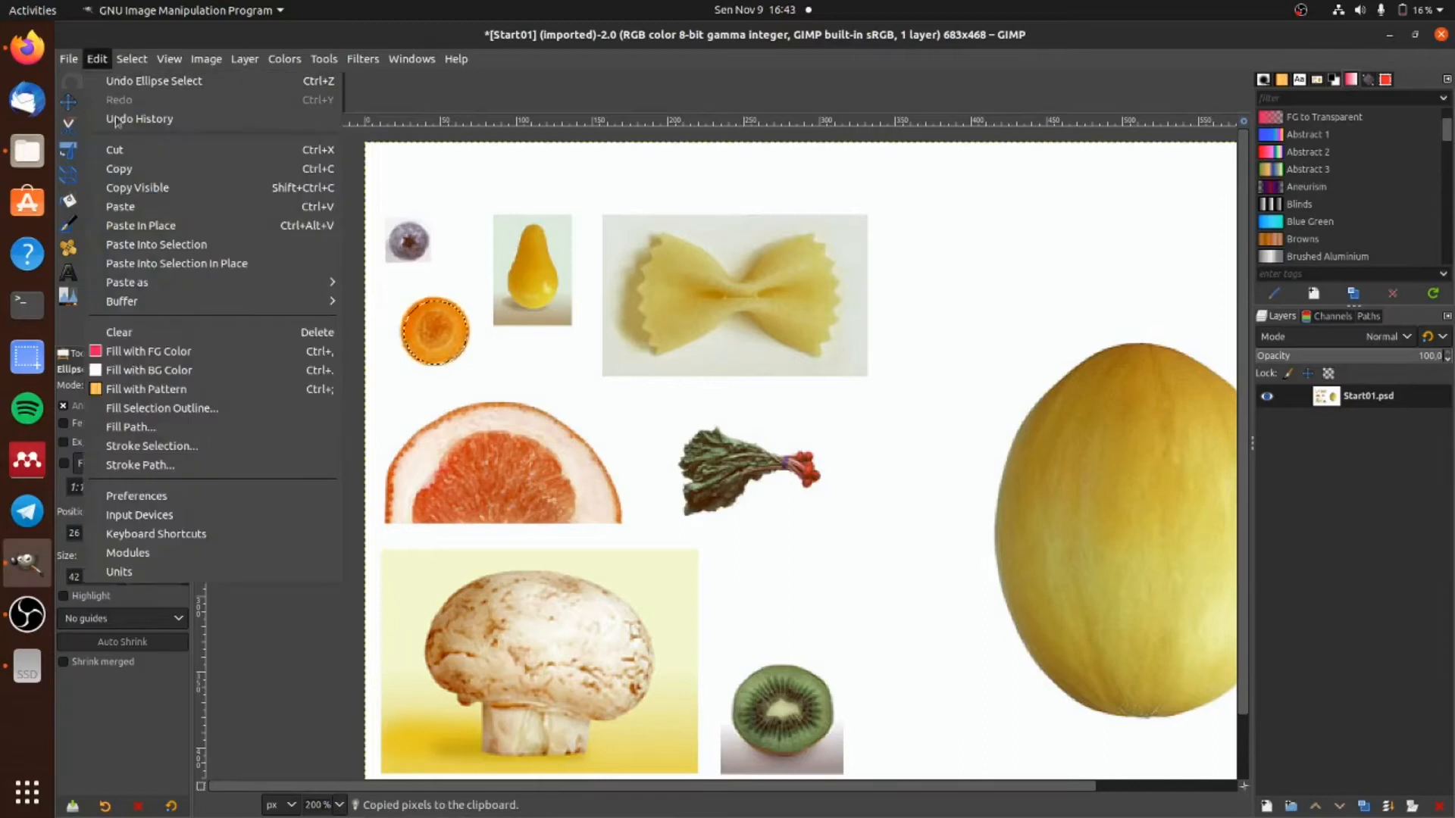
pyautogui.click(159, 174)
pyautogui.click(321, 106)
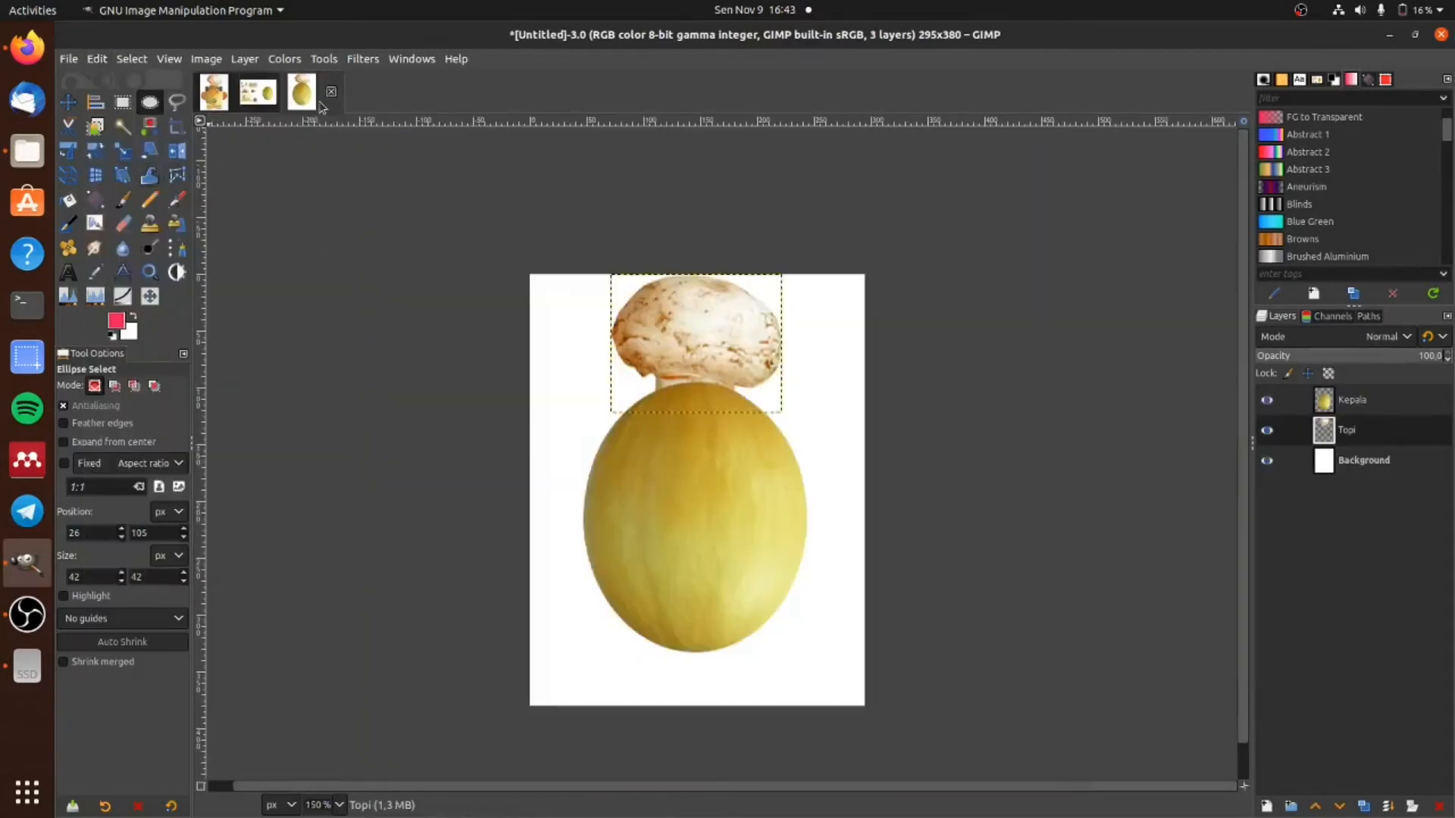
pyautogui.click(97, 61)
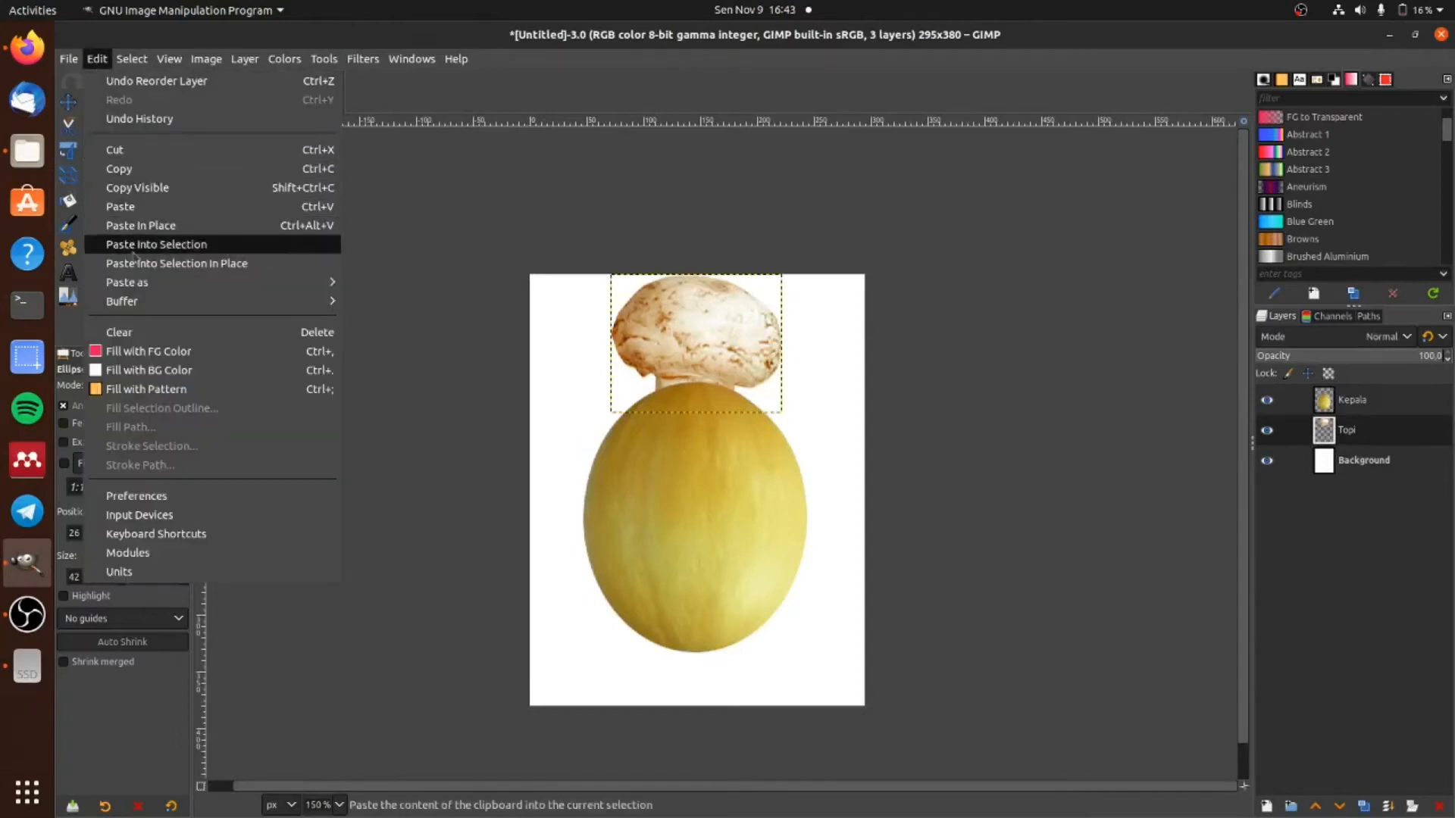
pyautogui.moveTo(142, 286)
pyautogui.click(443, 287)
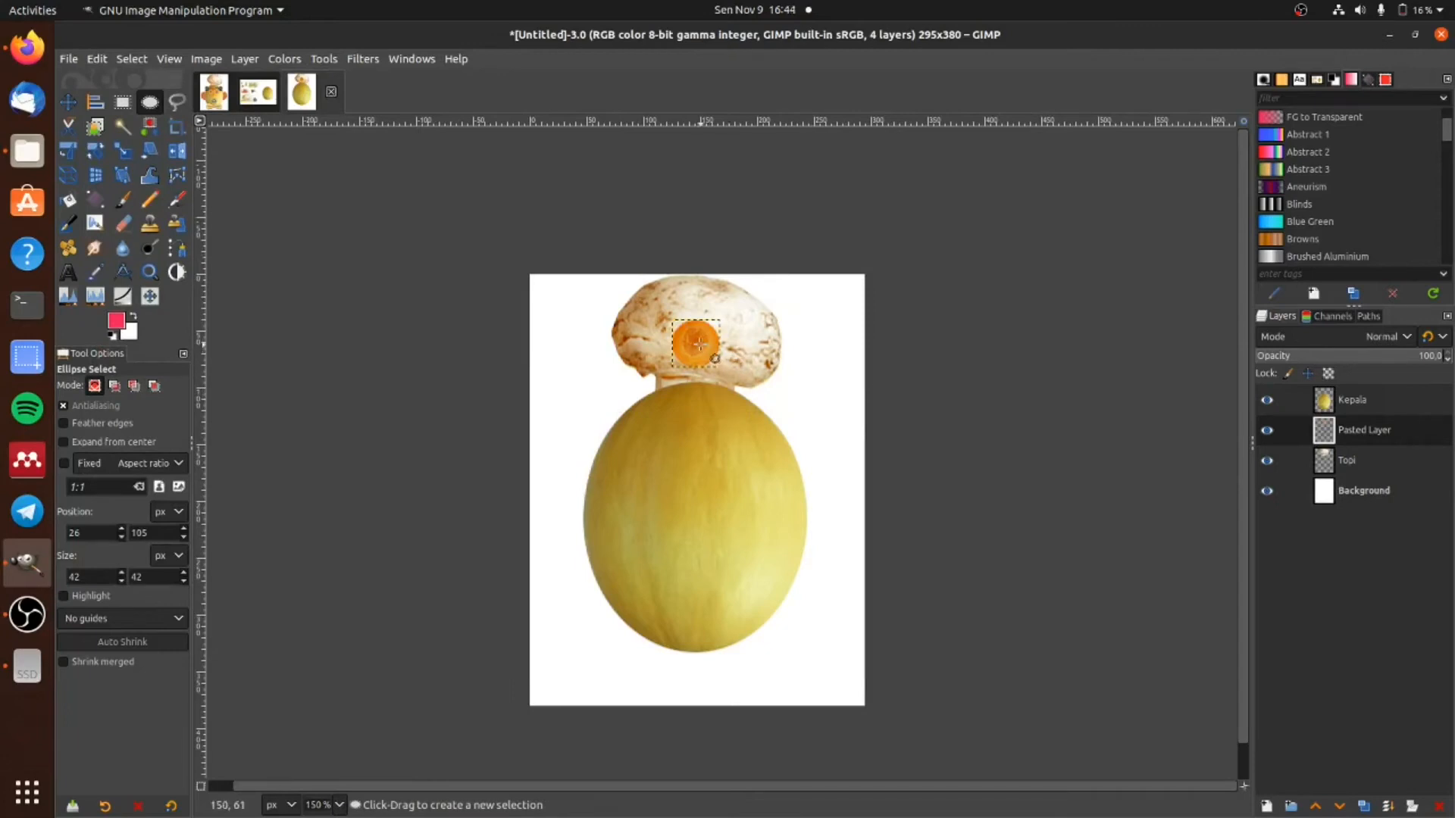
# Step: Move the carrot slice to the left eye position on the melon and raise its layer above Kepala
pyautogui.moveTo(698, 344); pyautogui.dragTo(658, 422)
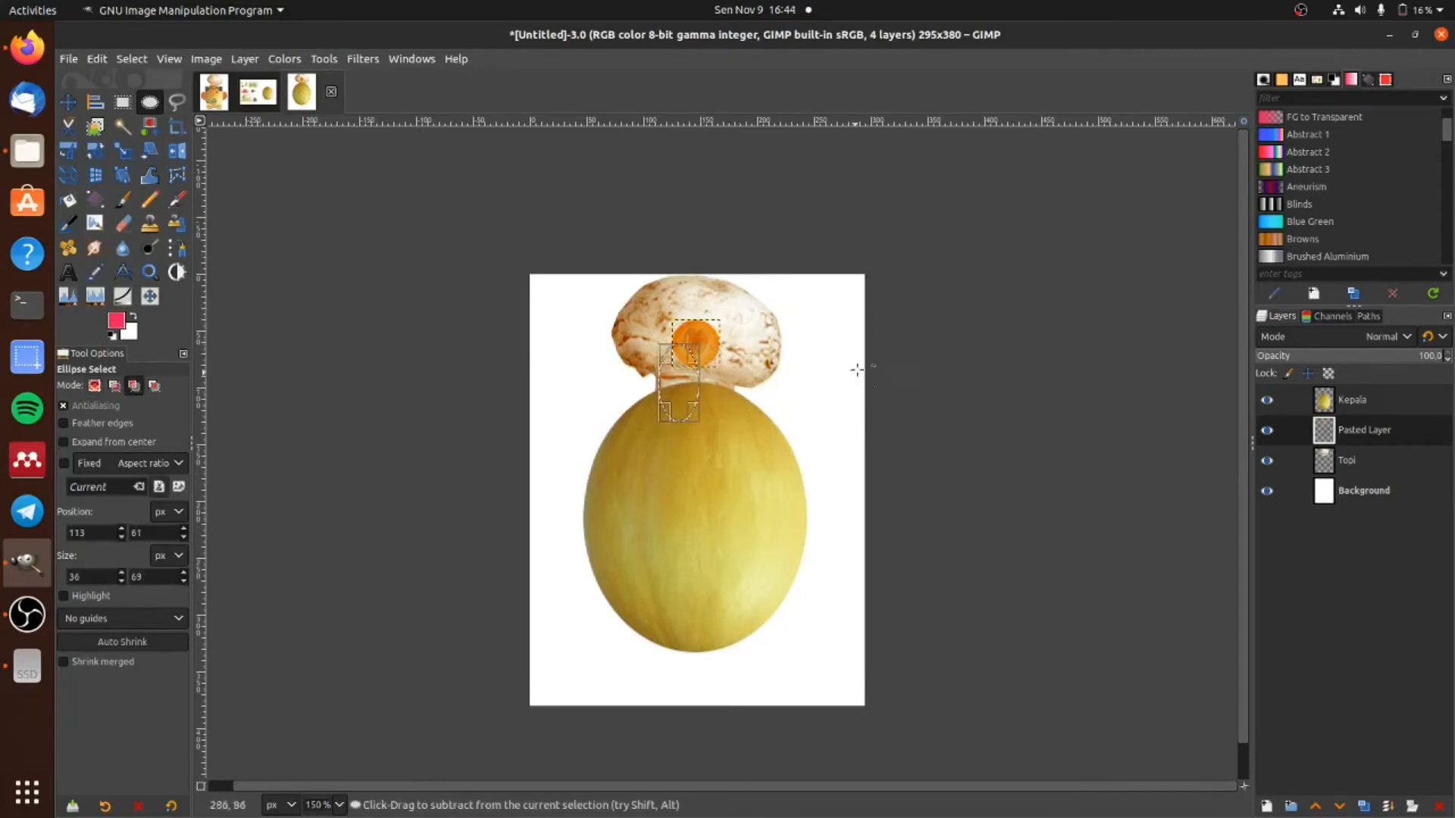
pyautogui.click(69, 102)
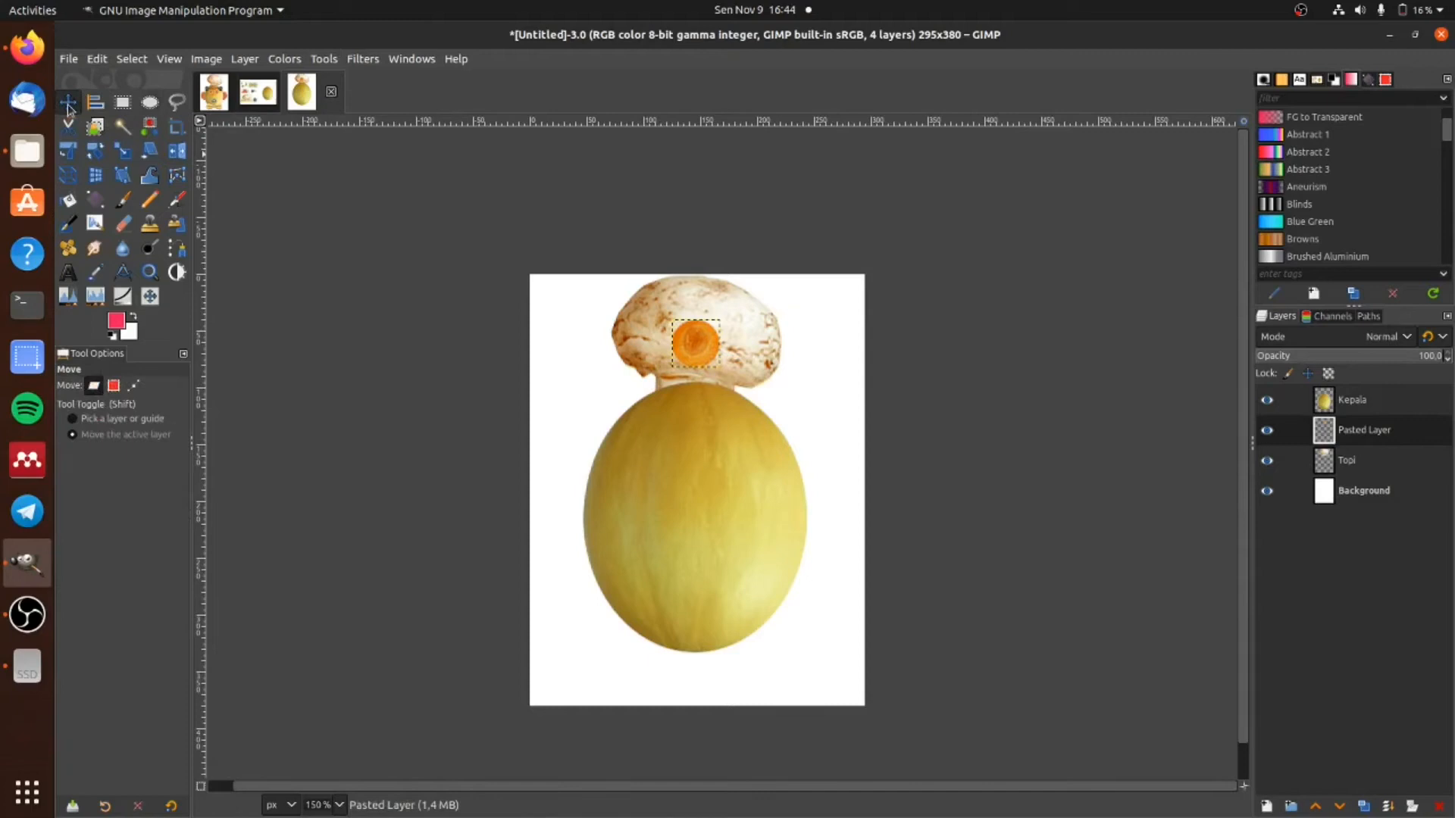
pyautogui.moveTo(703, 344); pyautogui.dragTo(665, 448)
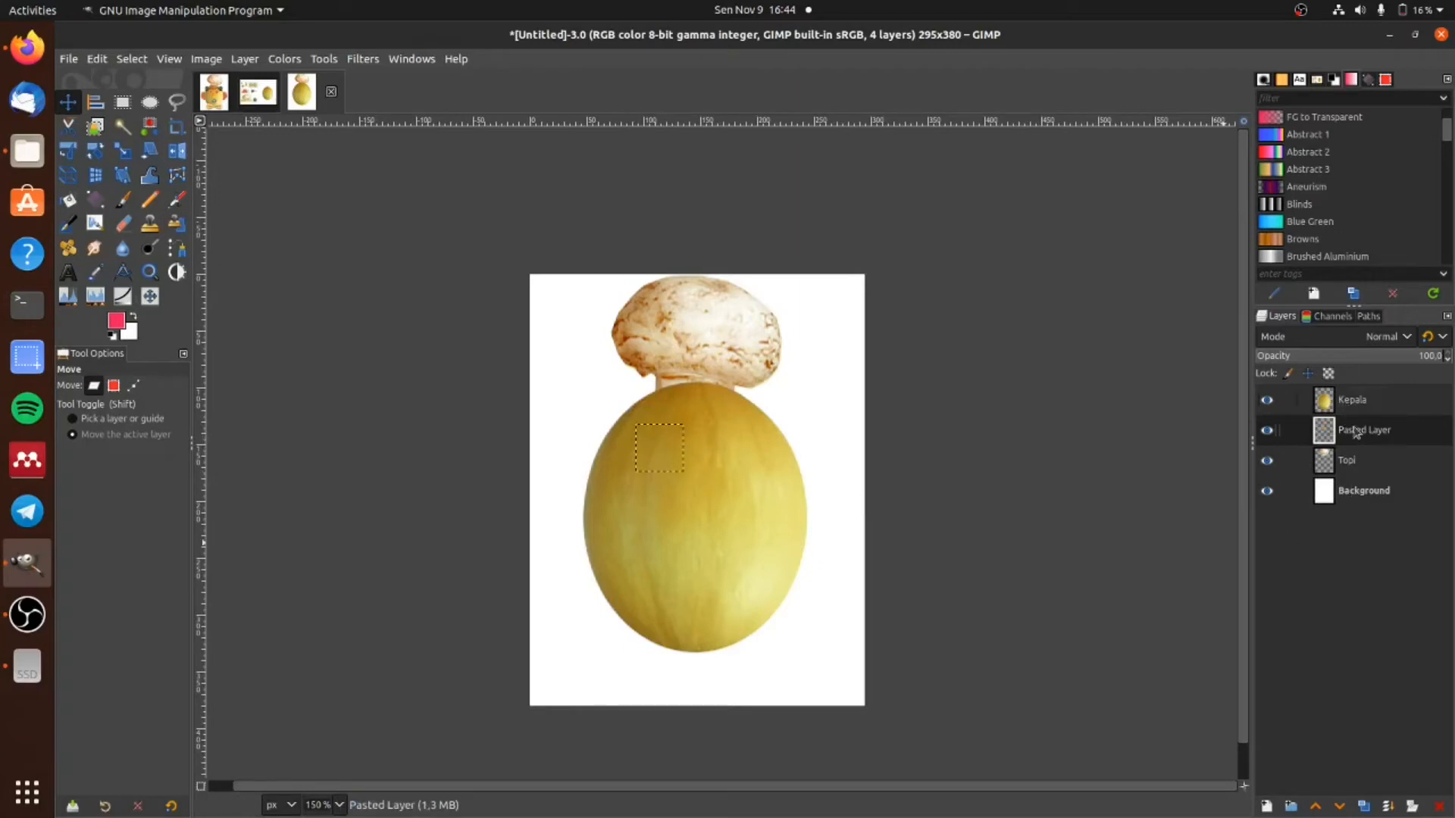
pyautogui.moveTo(1366, 433); pyautogui.dragTo(1376, 395)
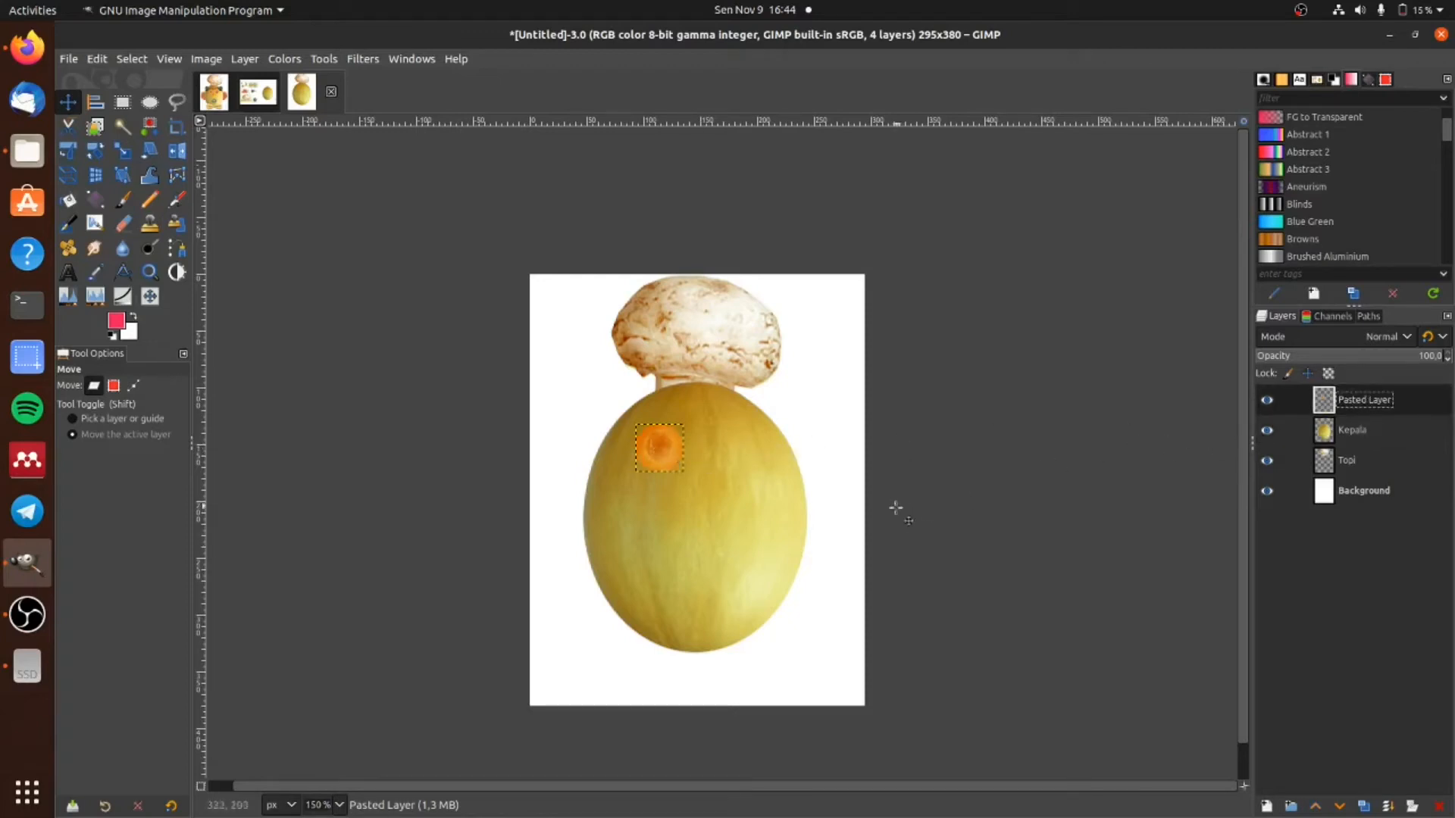
pyautogui.moveTo(658, 450); pyautogui.dragTo(665, 474)
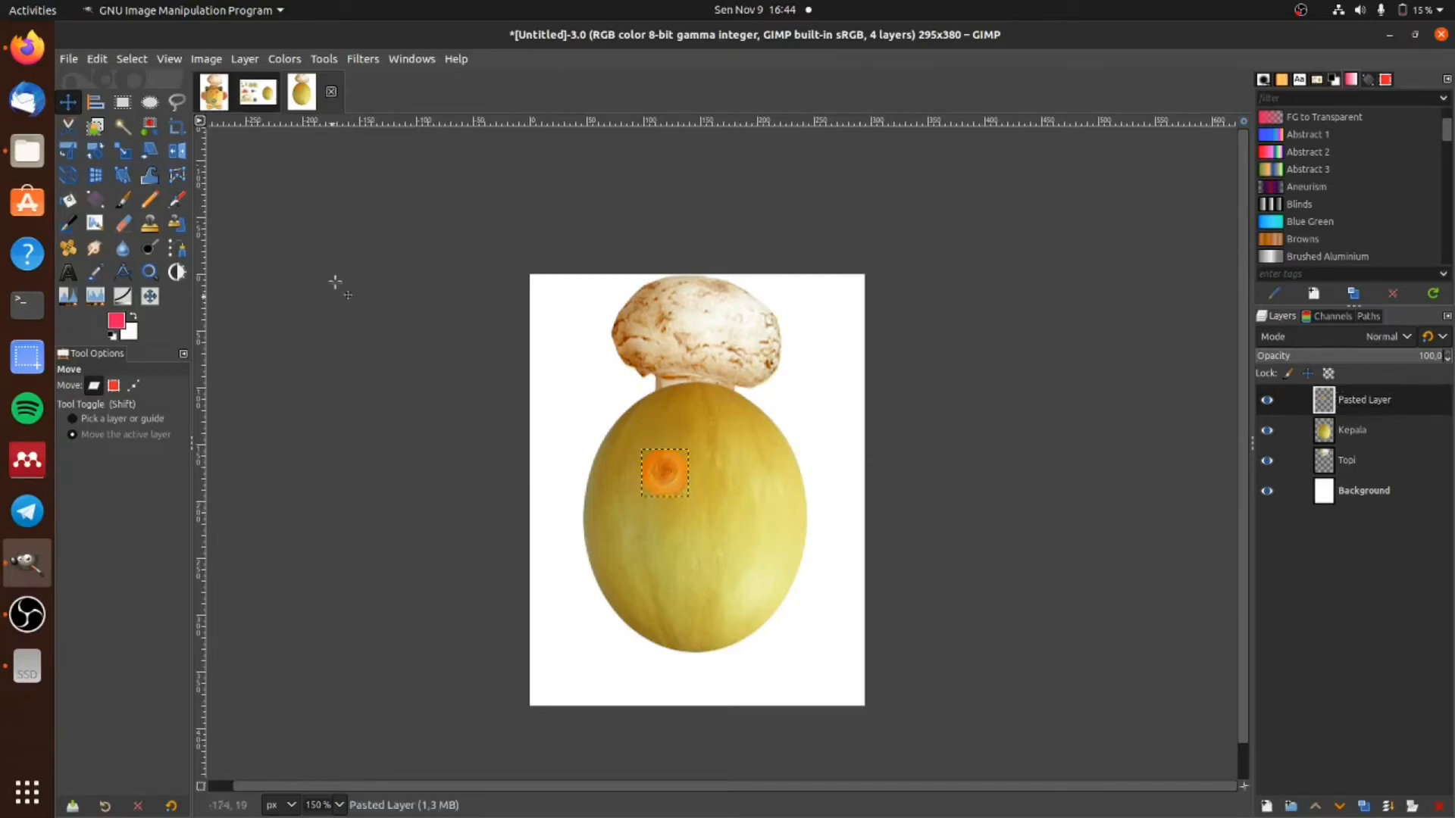
# Step: Check the eyes in End01, return to Start01 and fit a 24 × 24 px elliptical selection around the blueberry
pyautogui.click(214, 97)
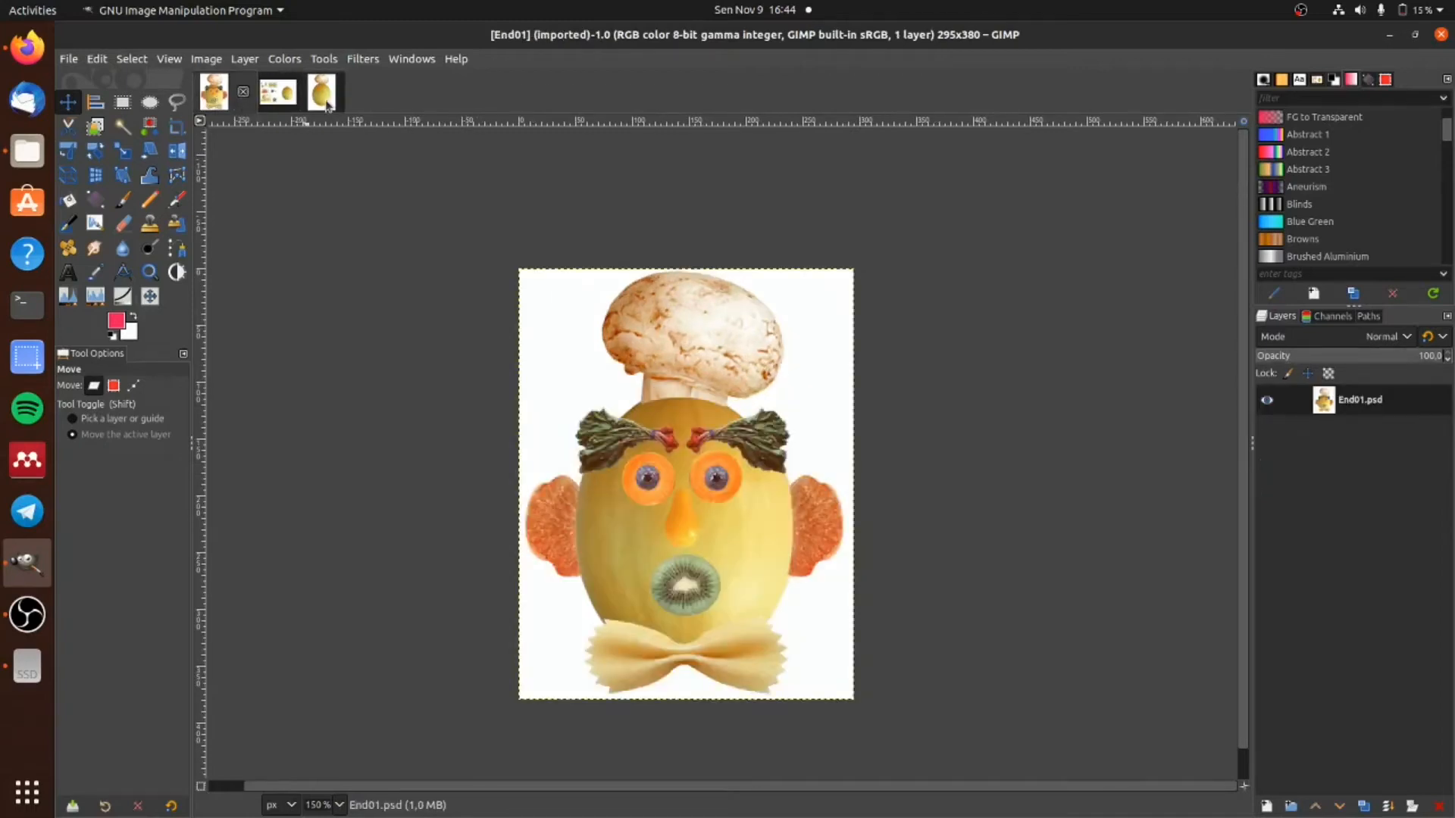
pyautogui.click(324, 97)
pyautogui.click(257, 92)
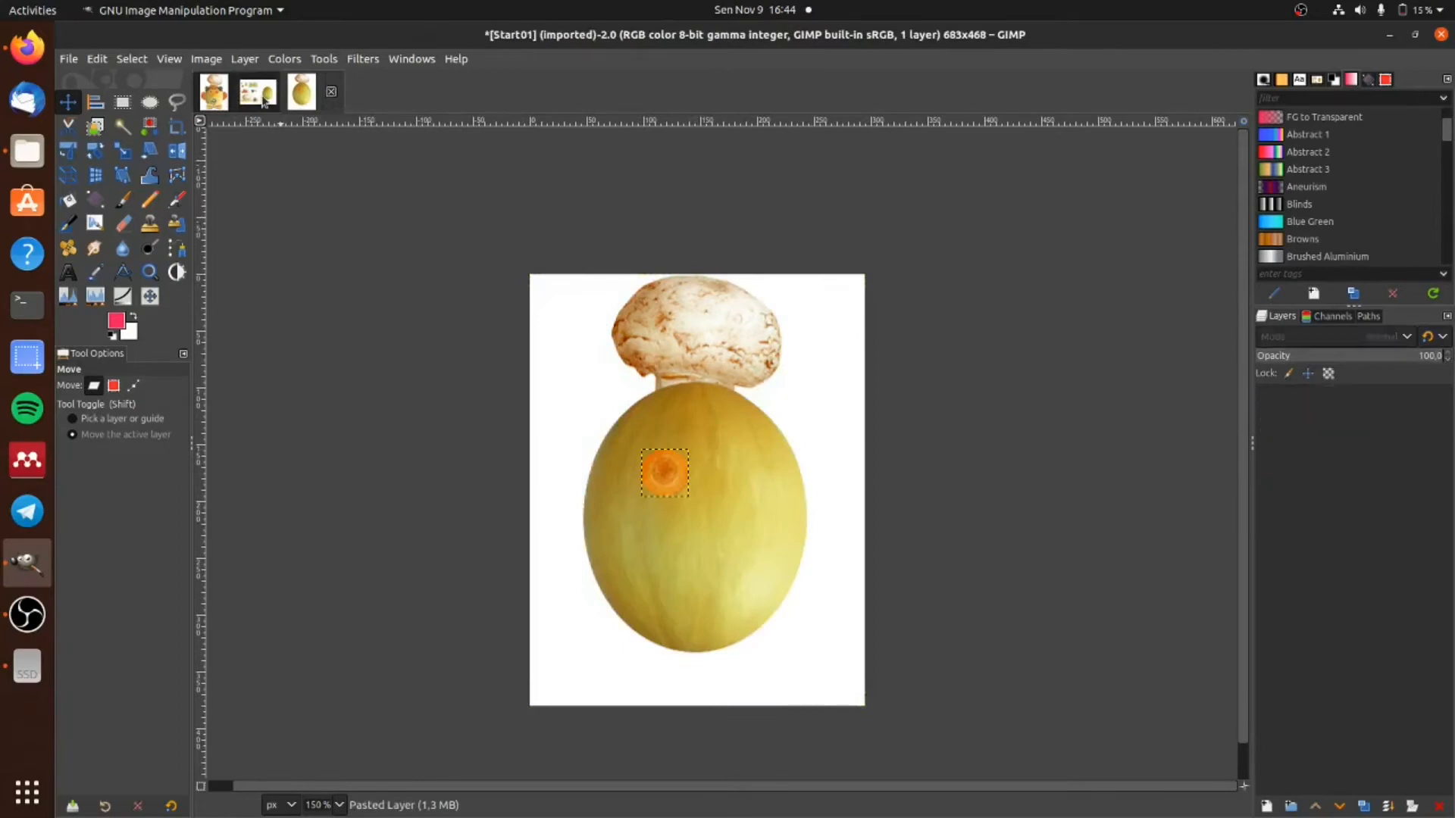
pyautogui.click(149, 101)
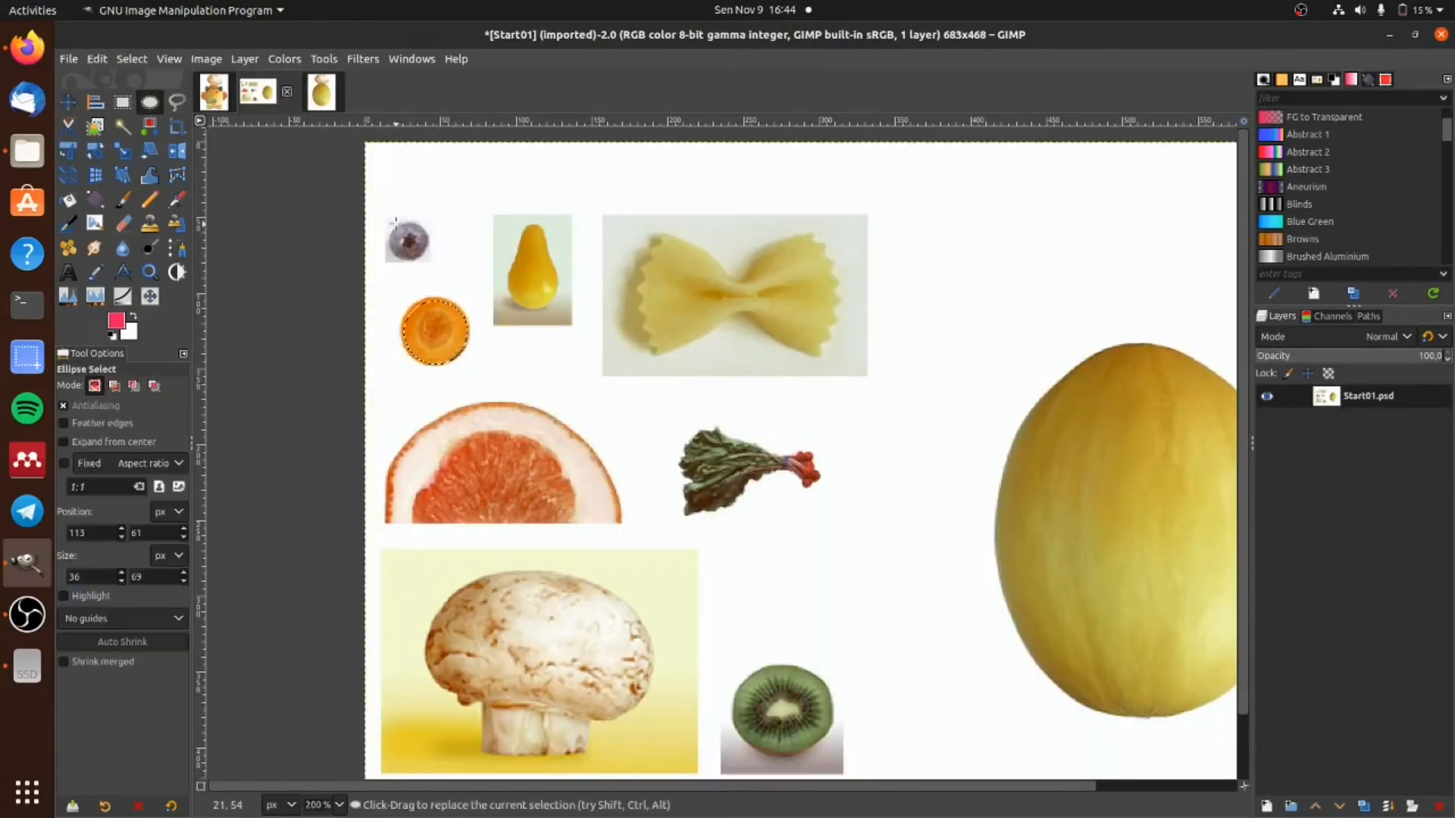
pyautogui.moveTo(393, 223)
pyautogui.mouseDown()
pyautogui.moveTo(443, 273)
pyautogui.moveTo(409, 241)
pyautogui.mouseUp()
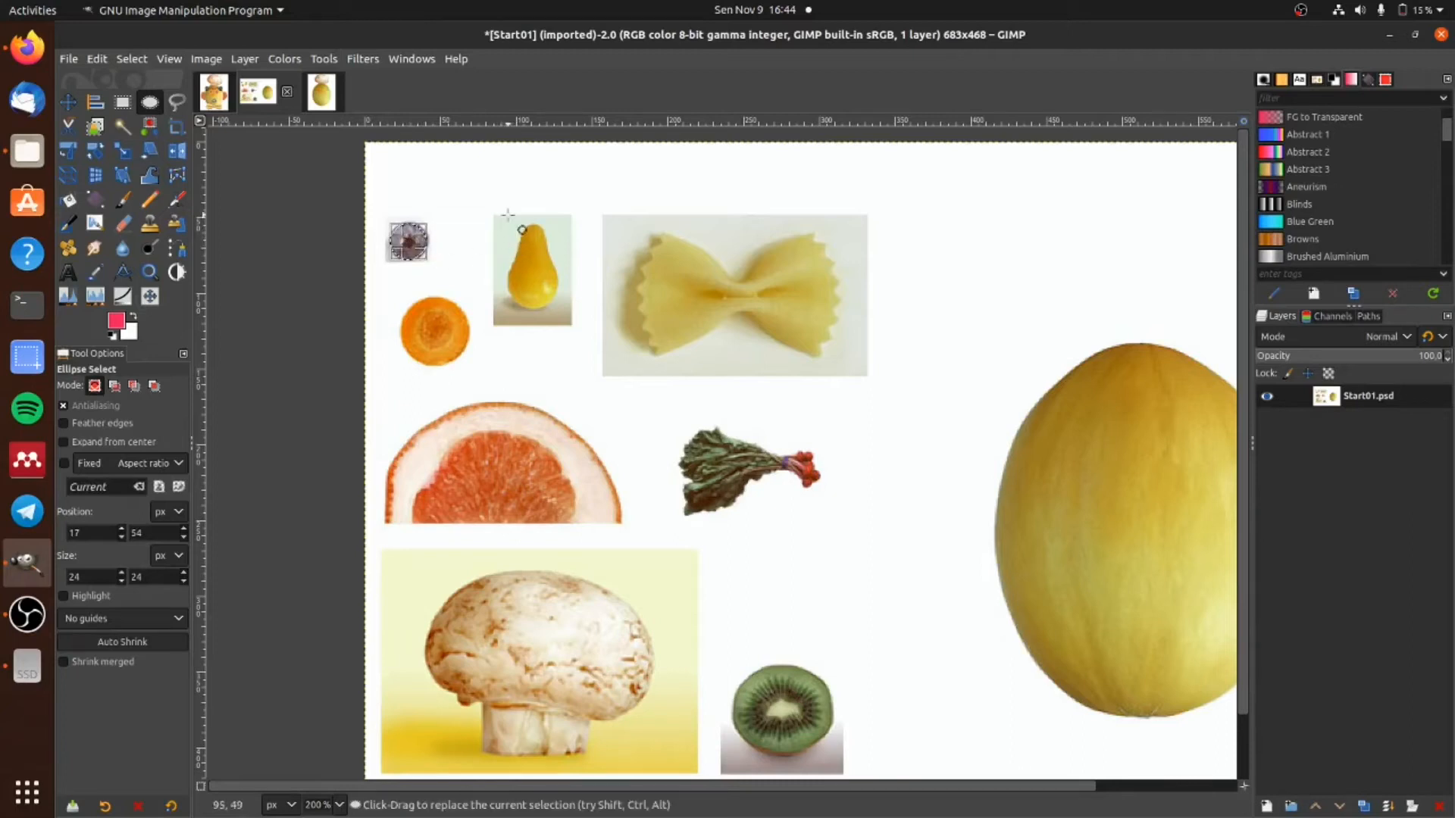
# Step: Copy the selected blueberry and paste it as a new layer over the carrot slice in the untitled image
pyautogui.click(97, 60)
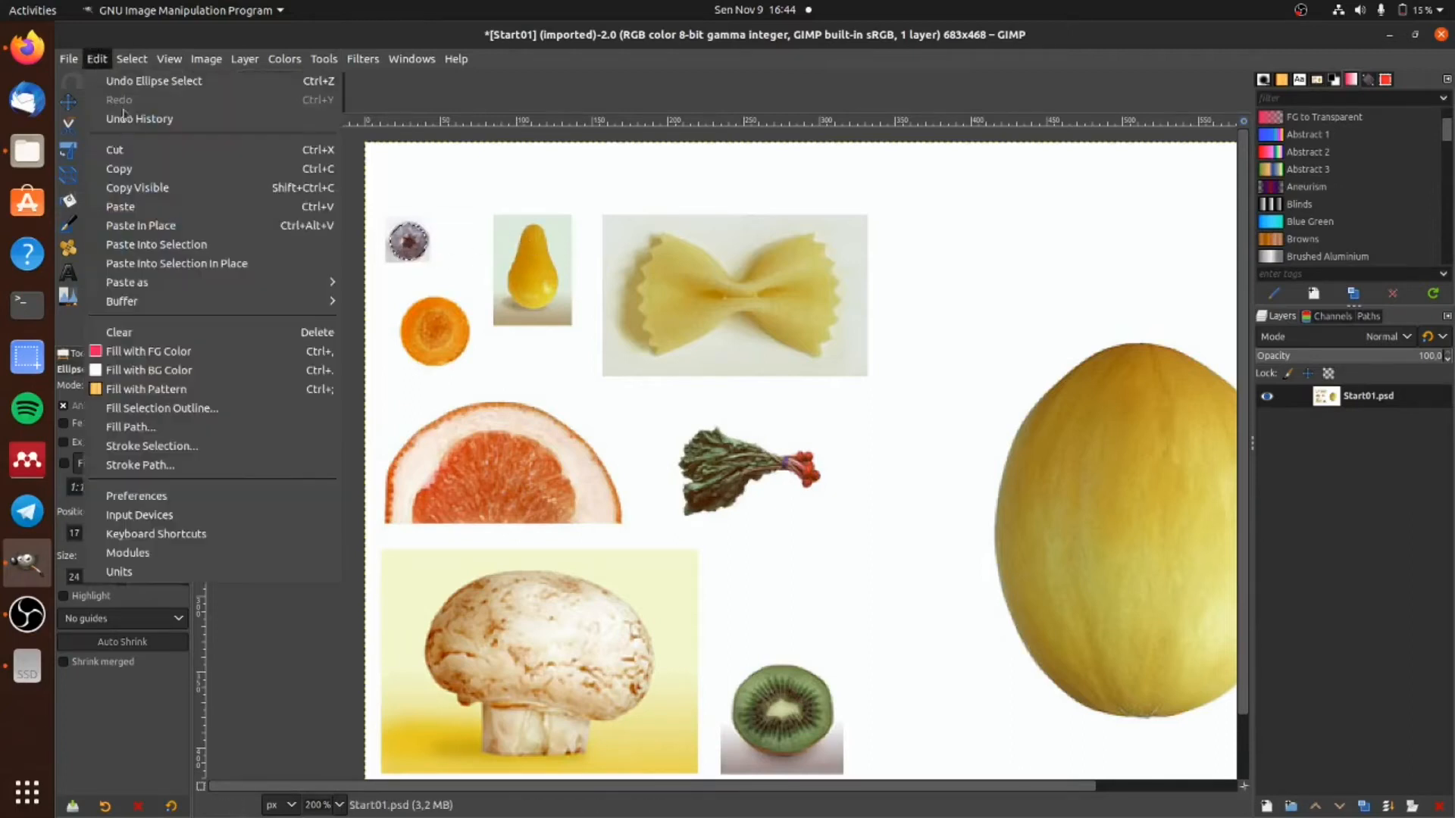
pyautogui.click(138, 173)
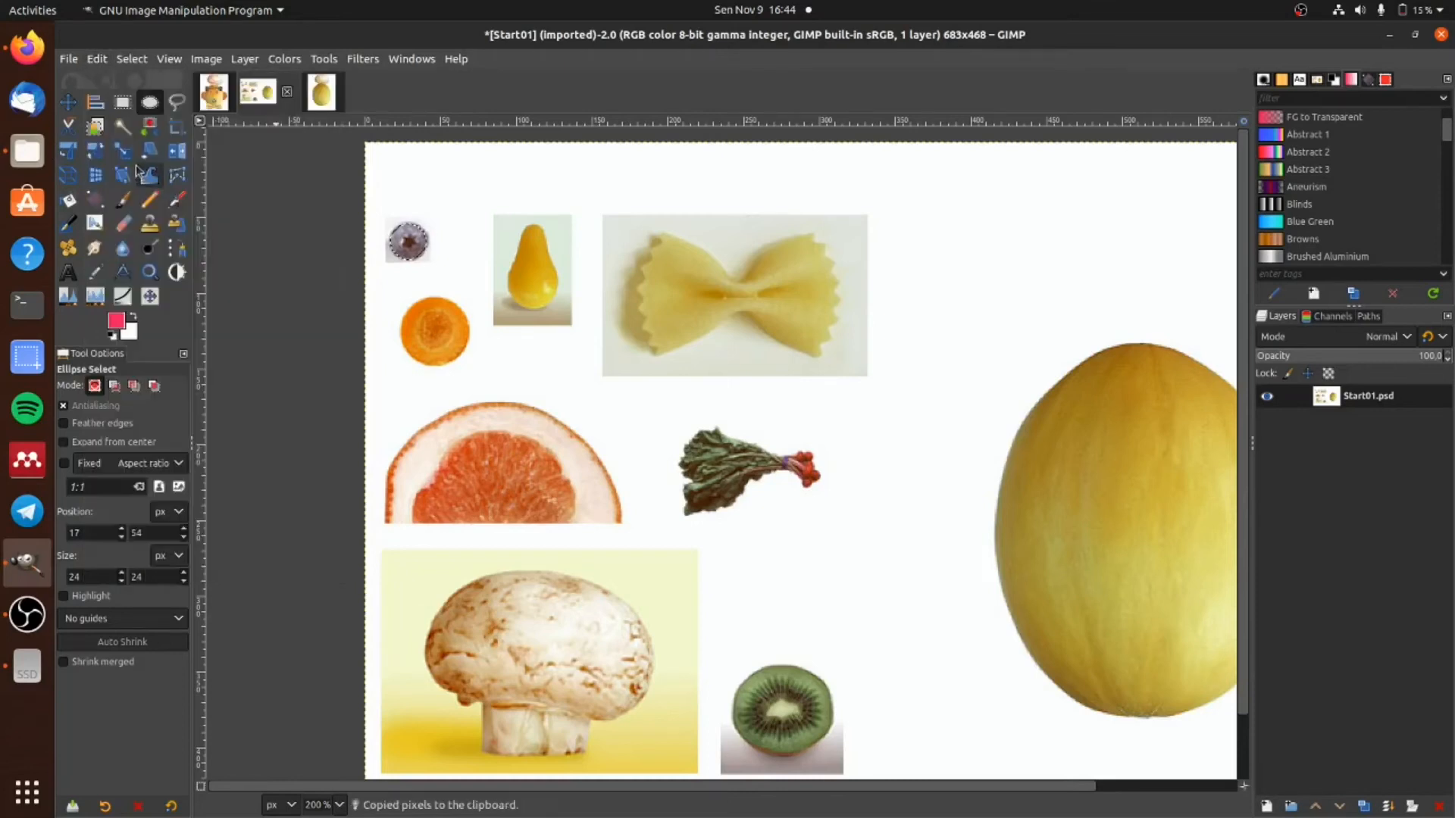
pyautogui.click(309, 106)
pyautogui.click(95, 61)
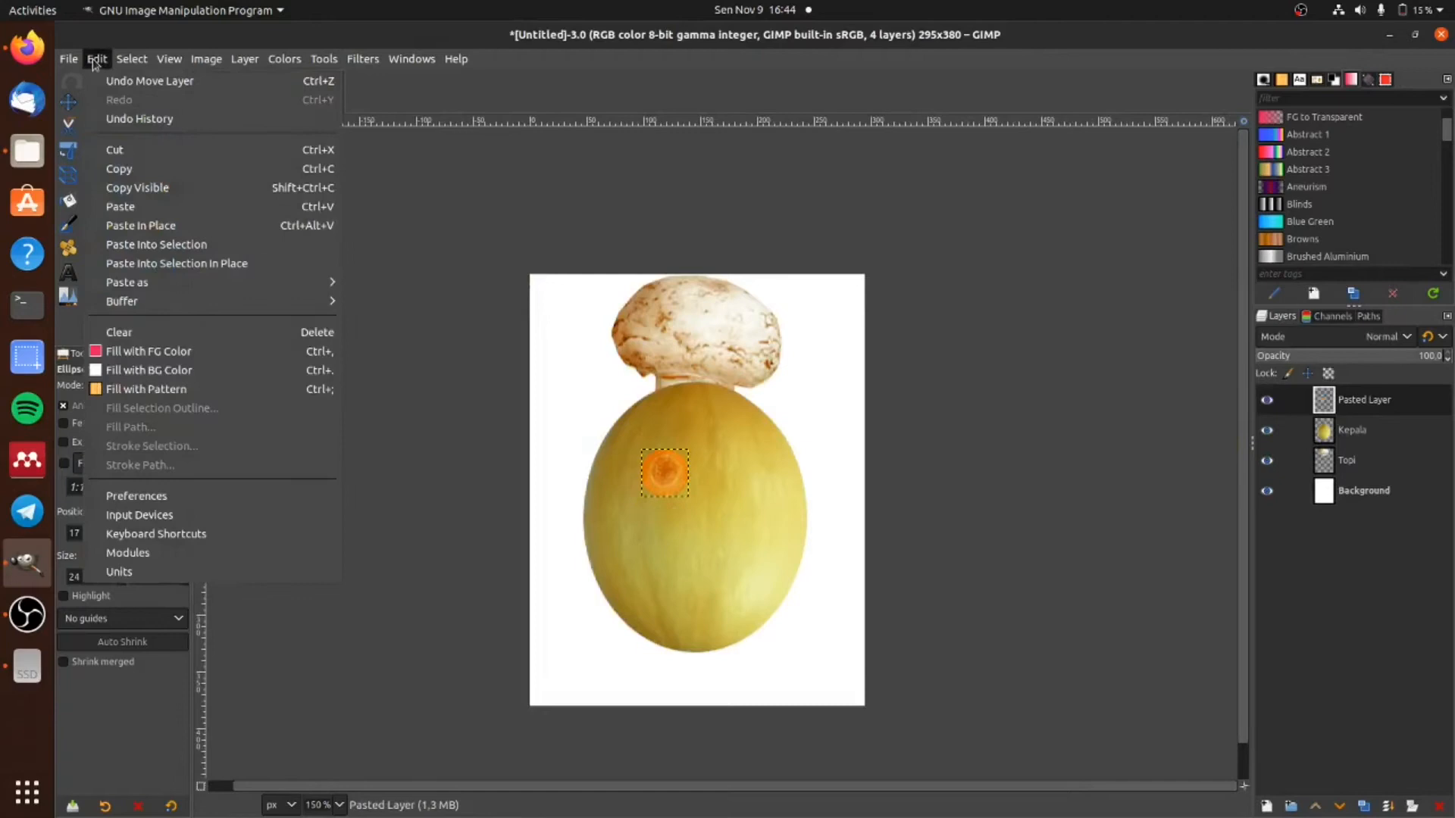
pyautogui.moveTo(168, 292)
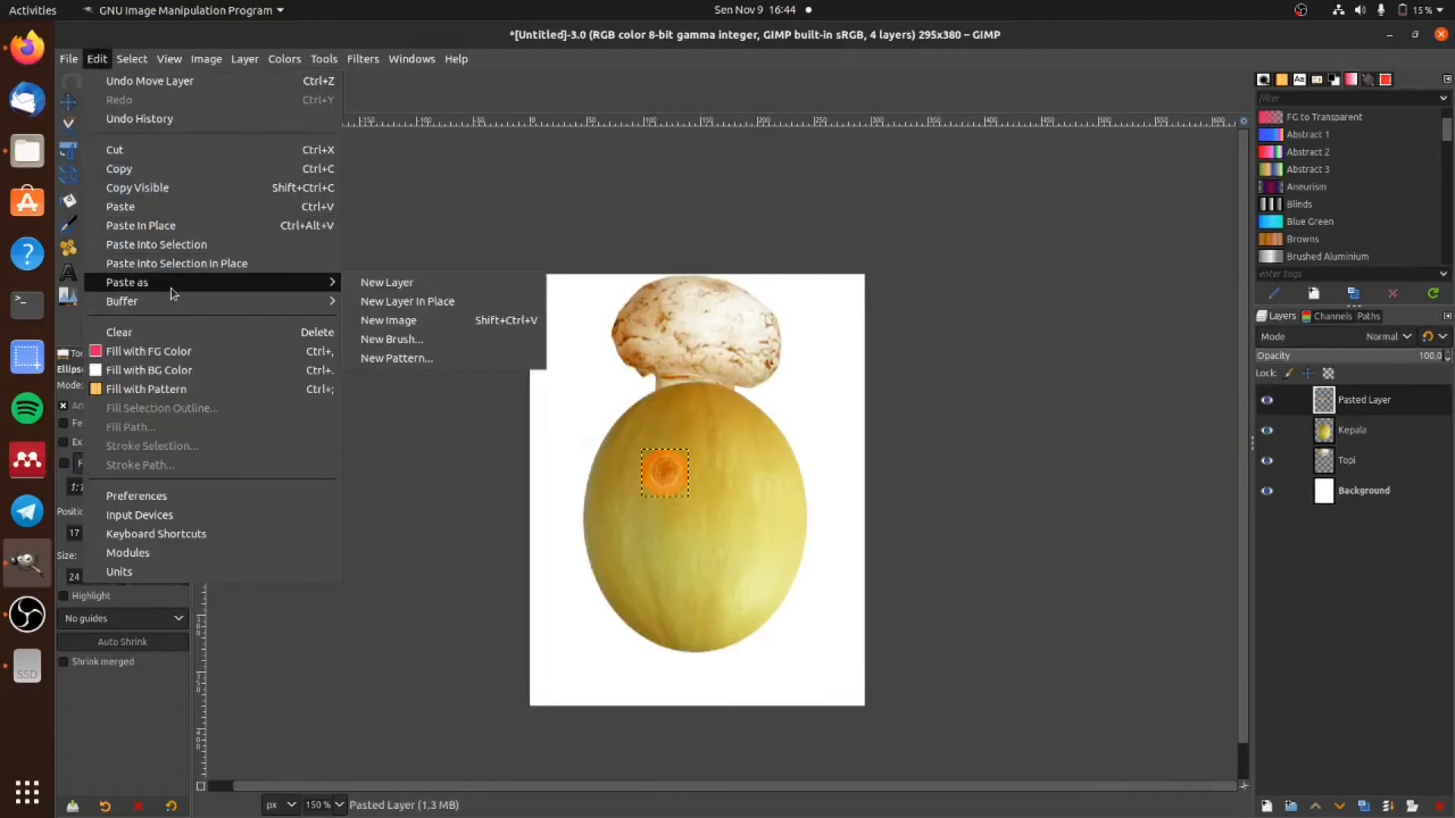
pyautogui.click(446, 285)
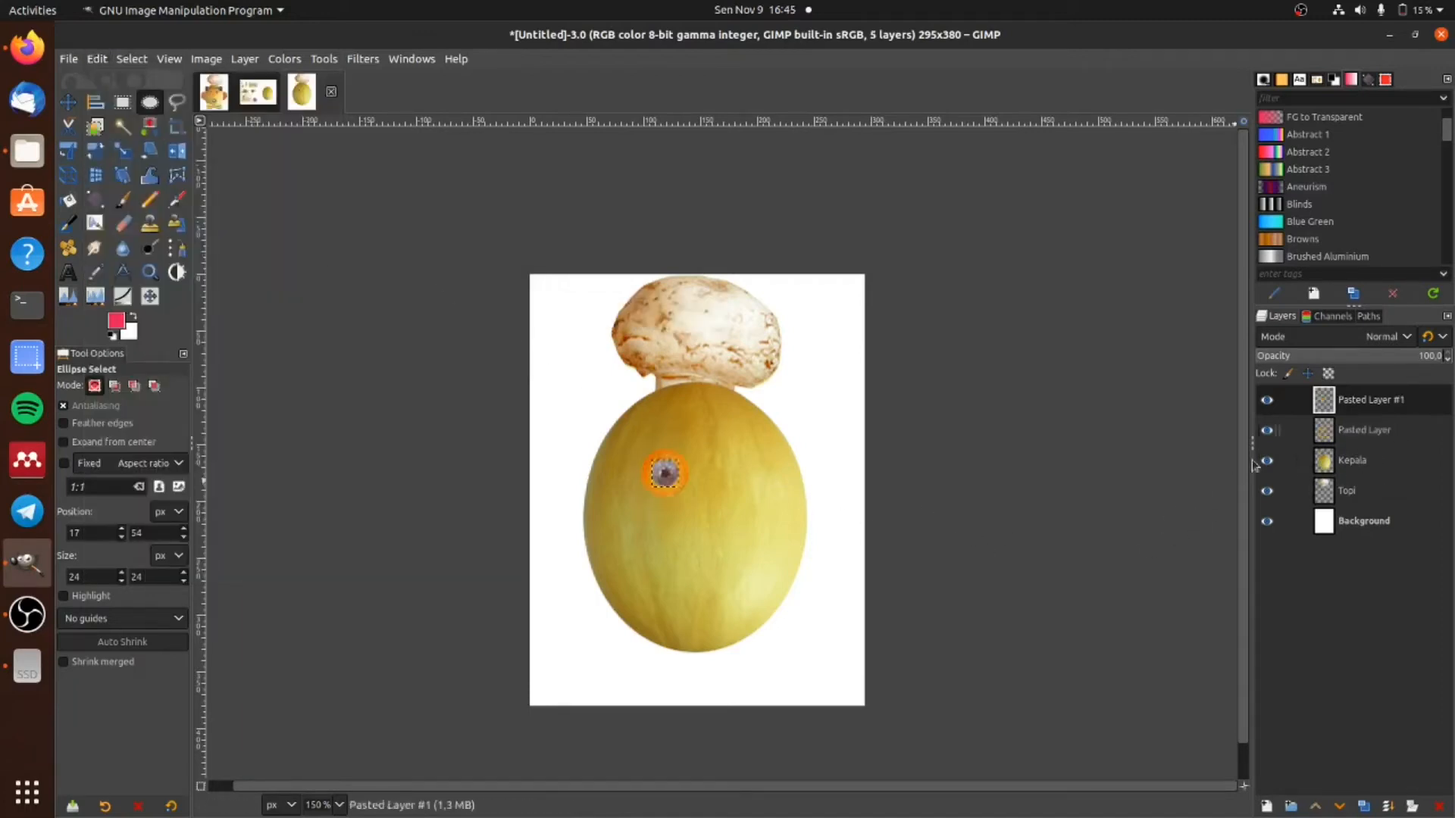
# Step: Compare the blueberry and carrot layers, merge the blueberry down into the carrot layer and check the merged eye by toggling its visibility
pyautogui.click(1391, 431)
pyautogui.click(1387, 401)
pyautogui.click(1380, 432)
pyautogui.click(1378, 401)
pyautogui.click(1372, 430)
pyautogui.click(1375, 409)
pyautogui.click(1374, 439)
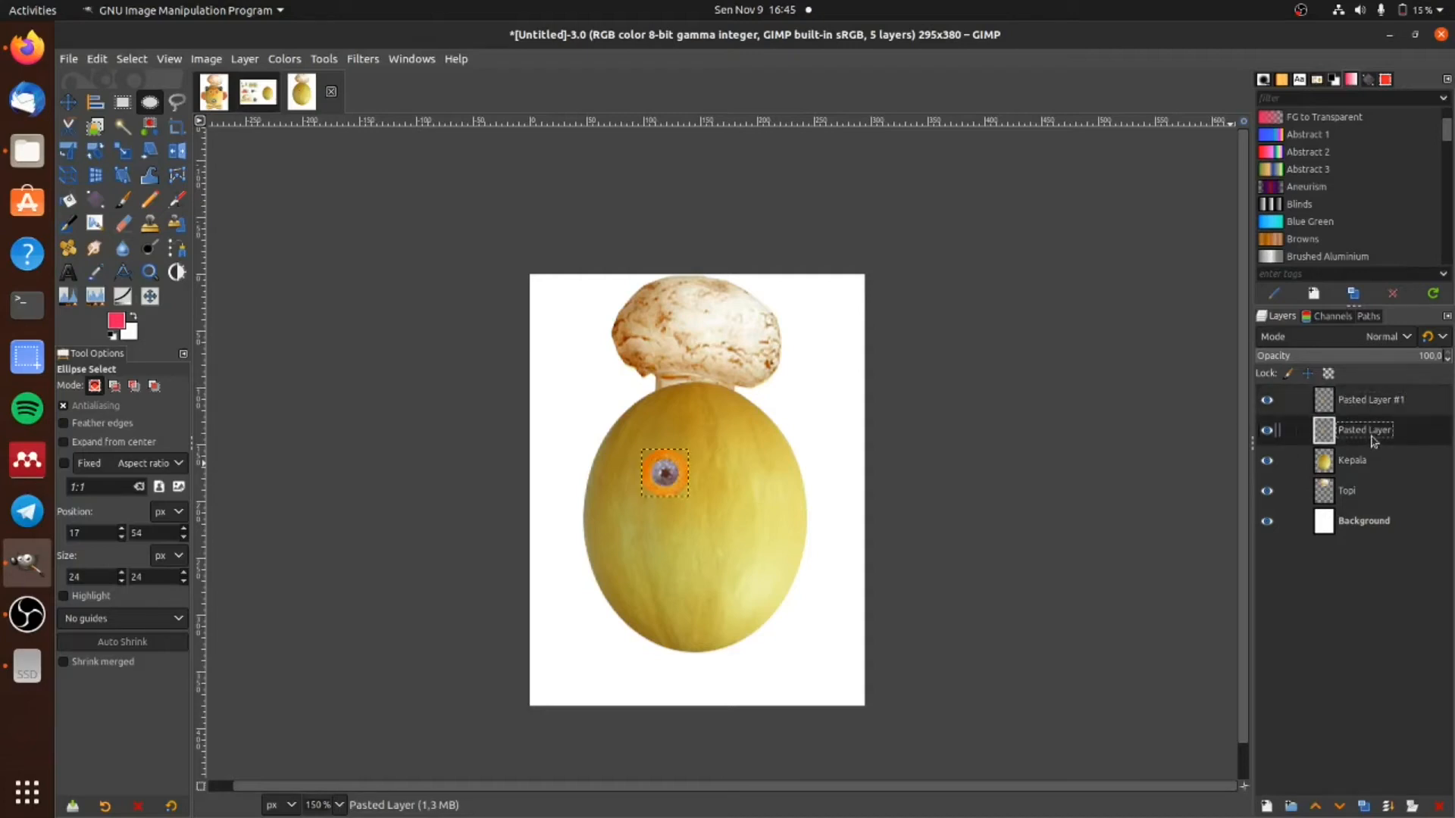
pyautogui.click(1374, 407)
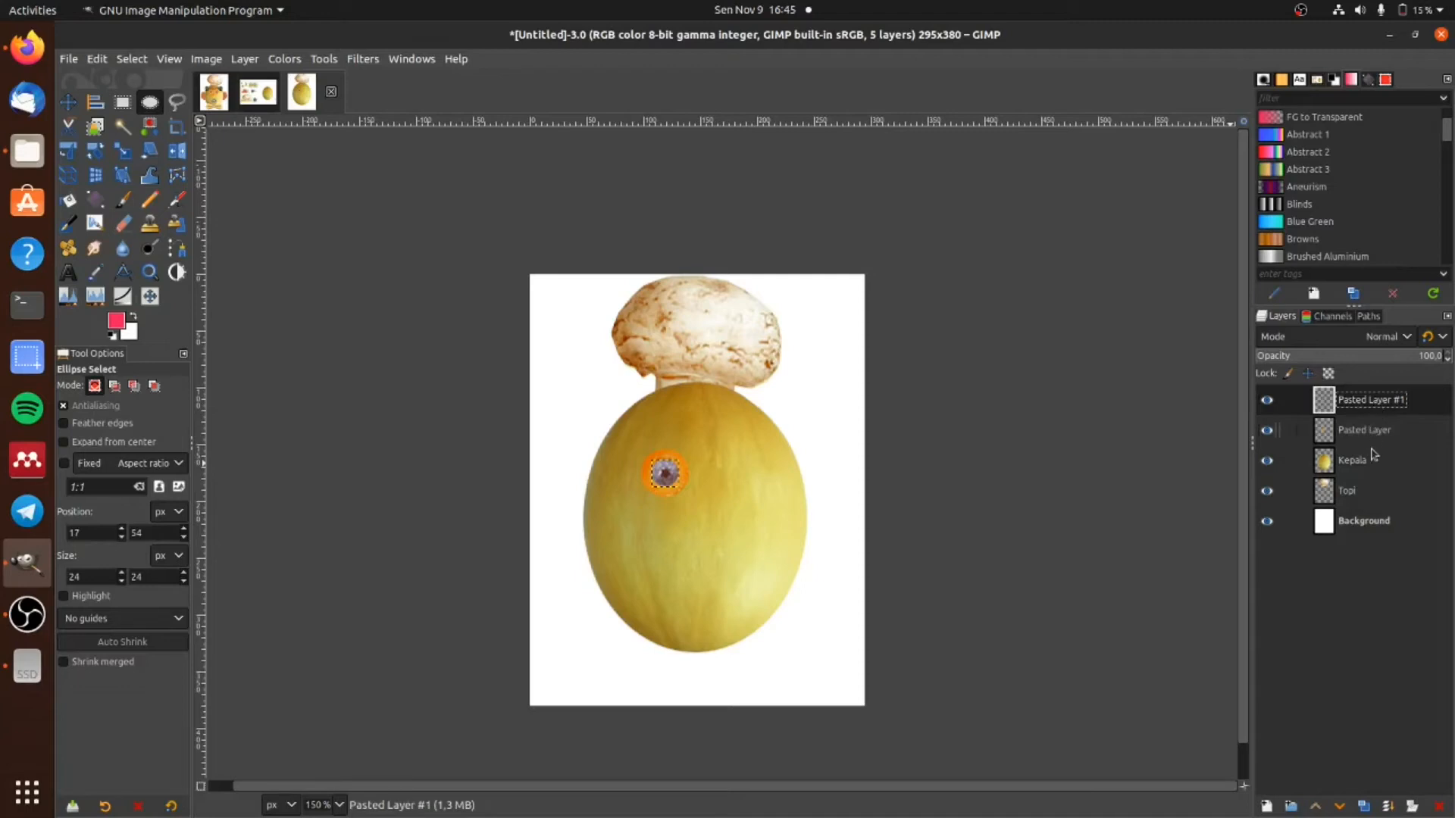
pyautogui.click(1388, 810)
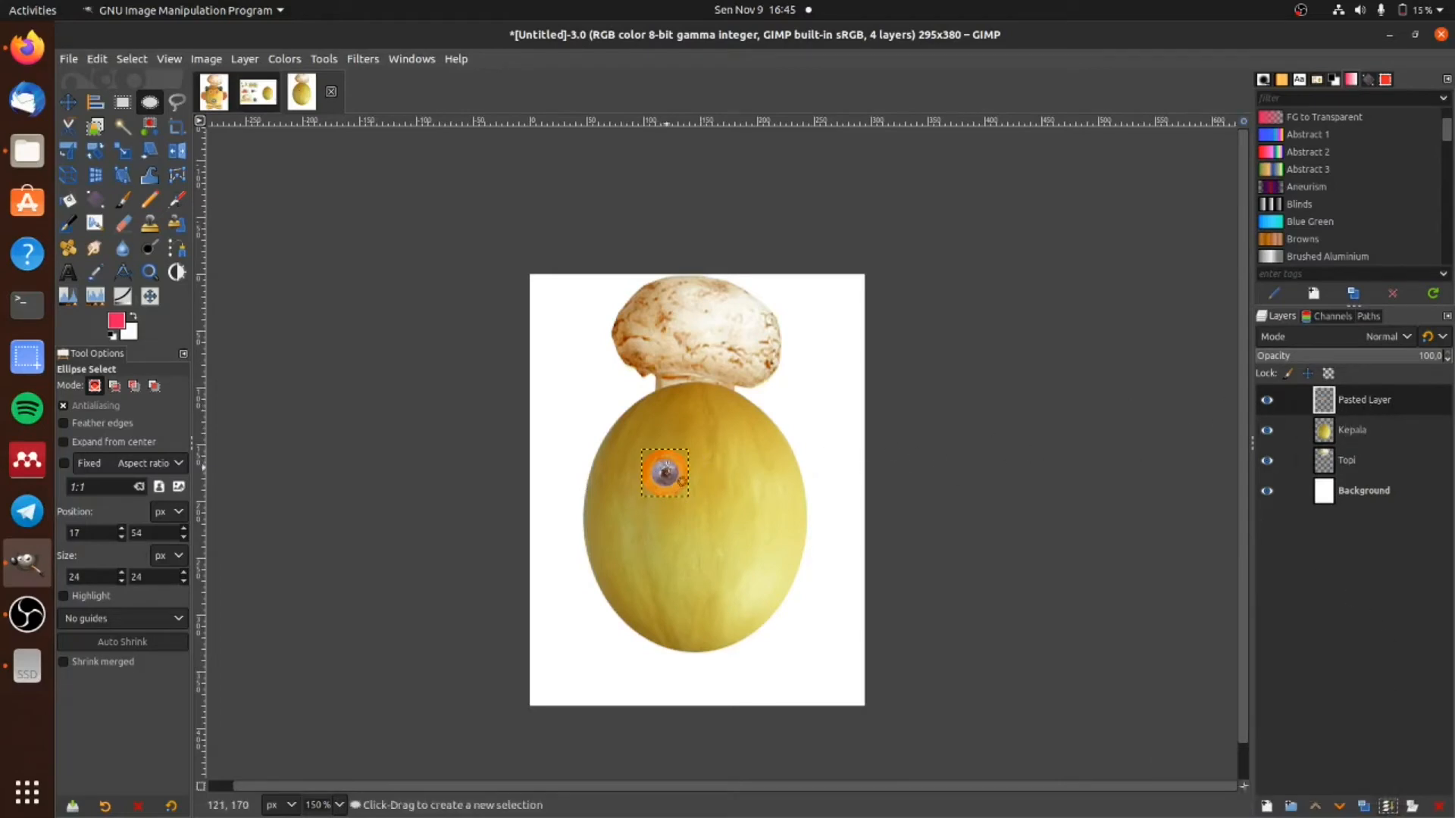
pyautogui.click(1266, 400)
pyautogui.click(1266, 400)
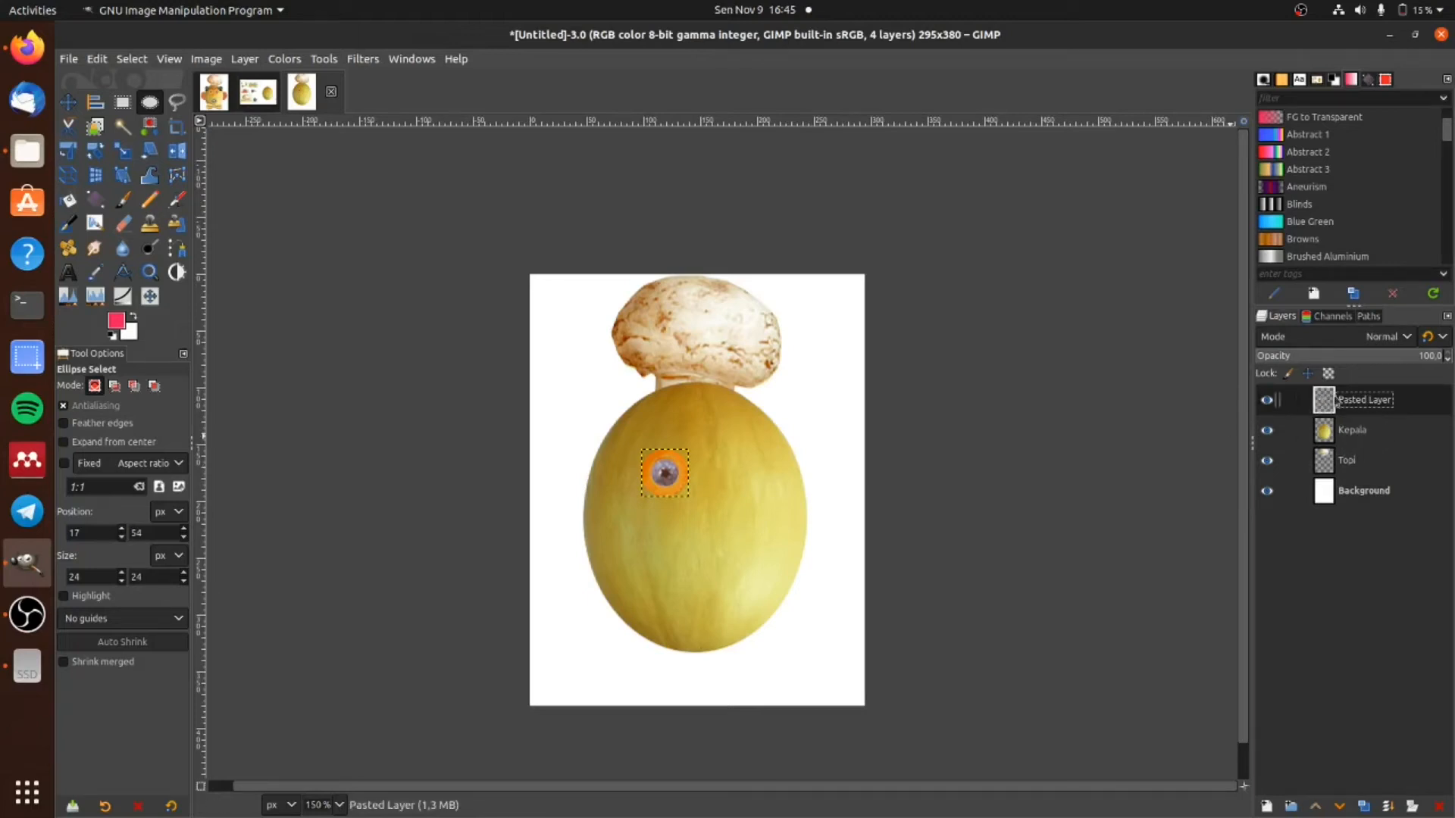
# Step: Rename the merged eye layer as mata kiri and shift the eye slightly left on the melon
pyautogui.doubleClick(1364, 402)
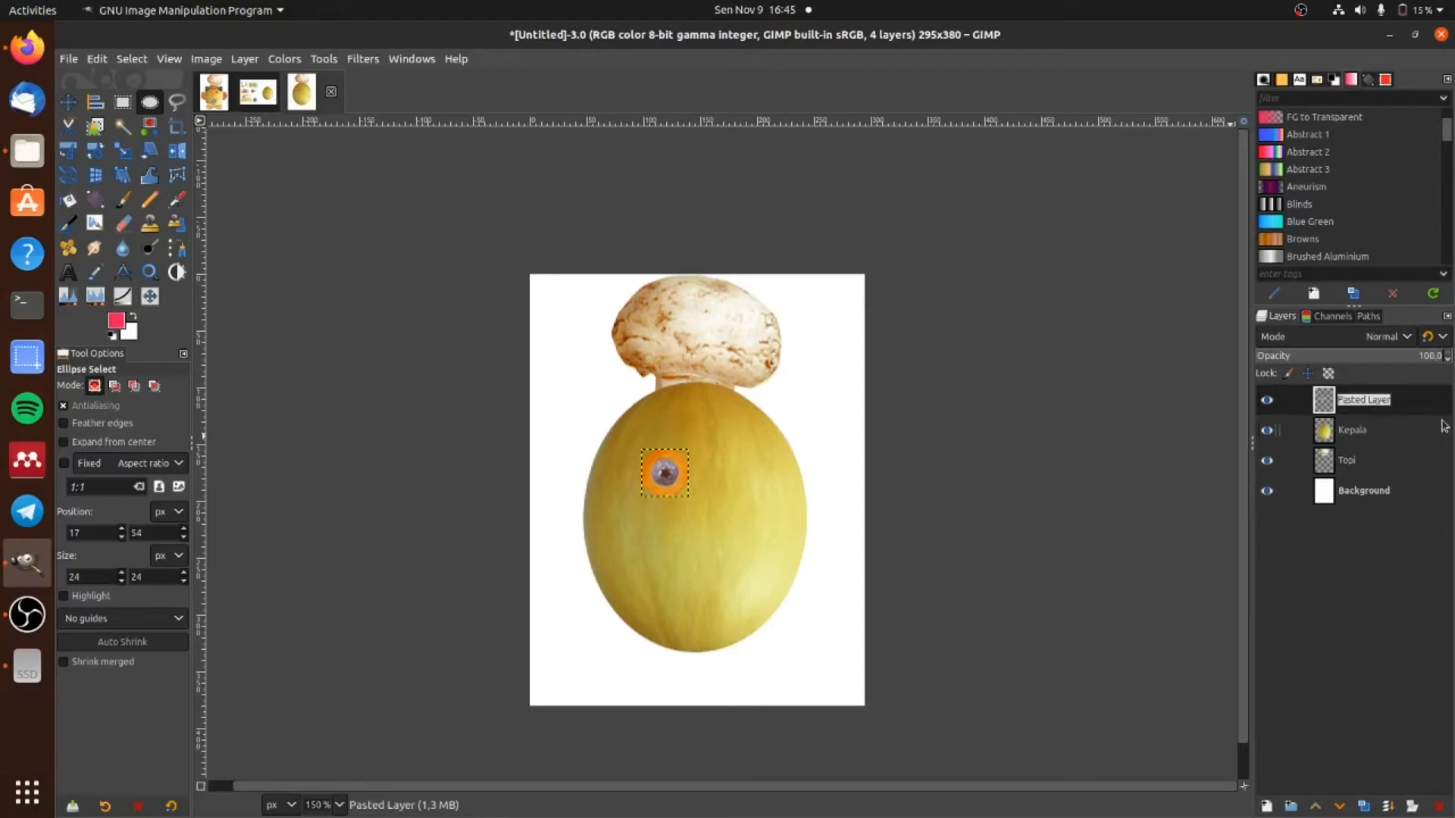
pyautogui.write('mata kiri')
pyautogui.press('Return')
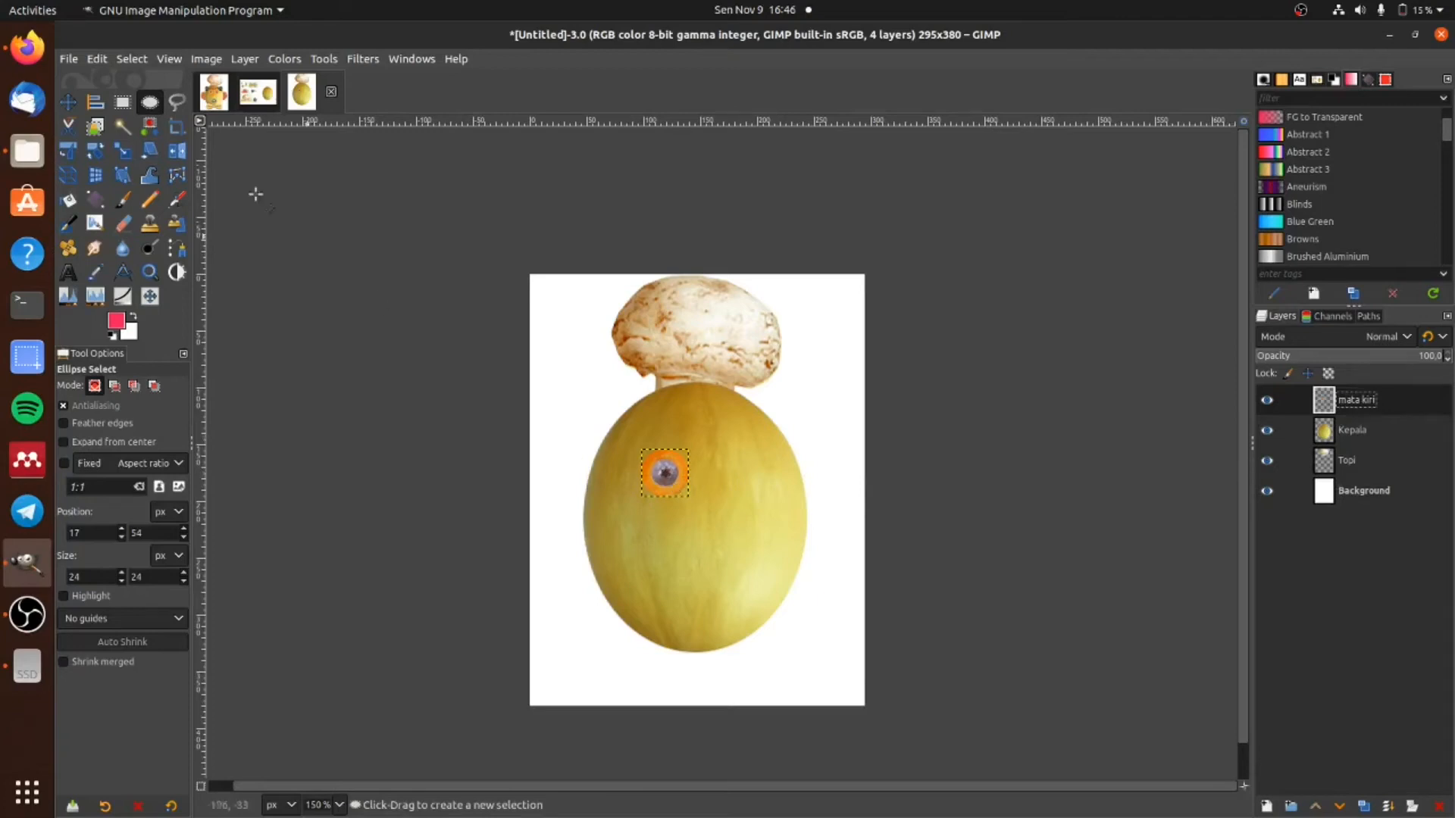
pyautogui.click(68, 101)
pyautogui.moveTo(695, 492); pyautogui.dragTo(682, 496)
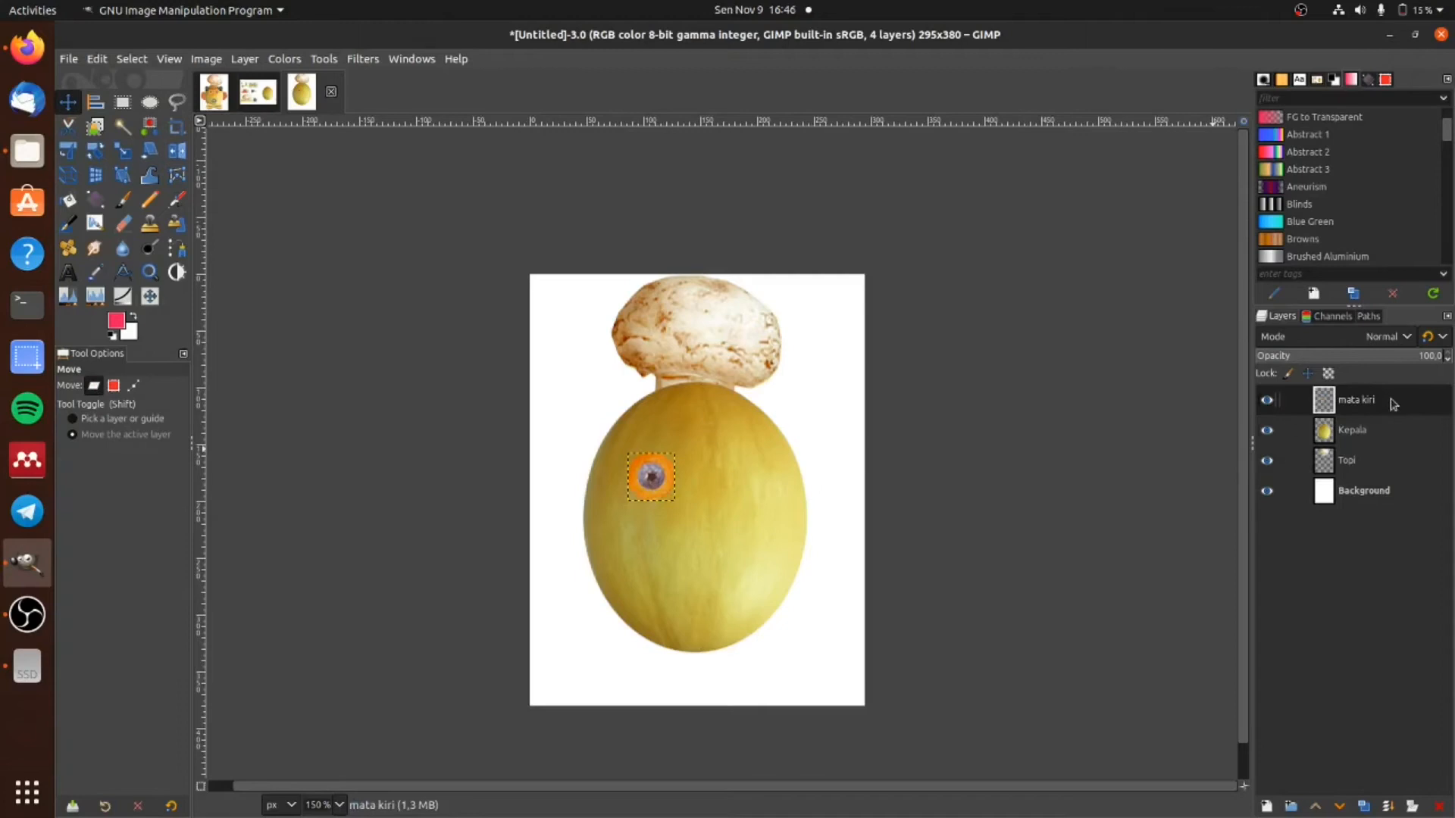
# Step: Duplicate the mata kiri layer, place the copy level with it as the right eye and name it mata kanan
pyautogui.moveTo(1393, 404); pyautogui.dragTo(1361, 807)
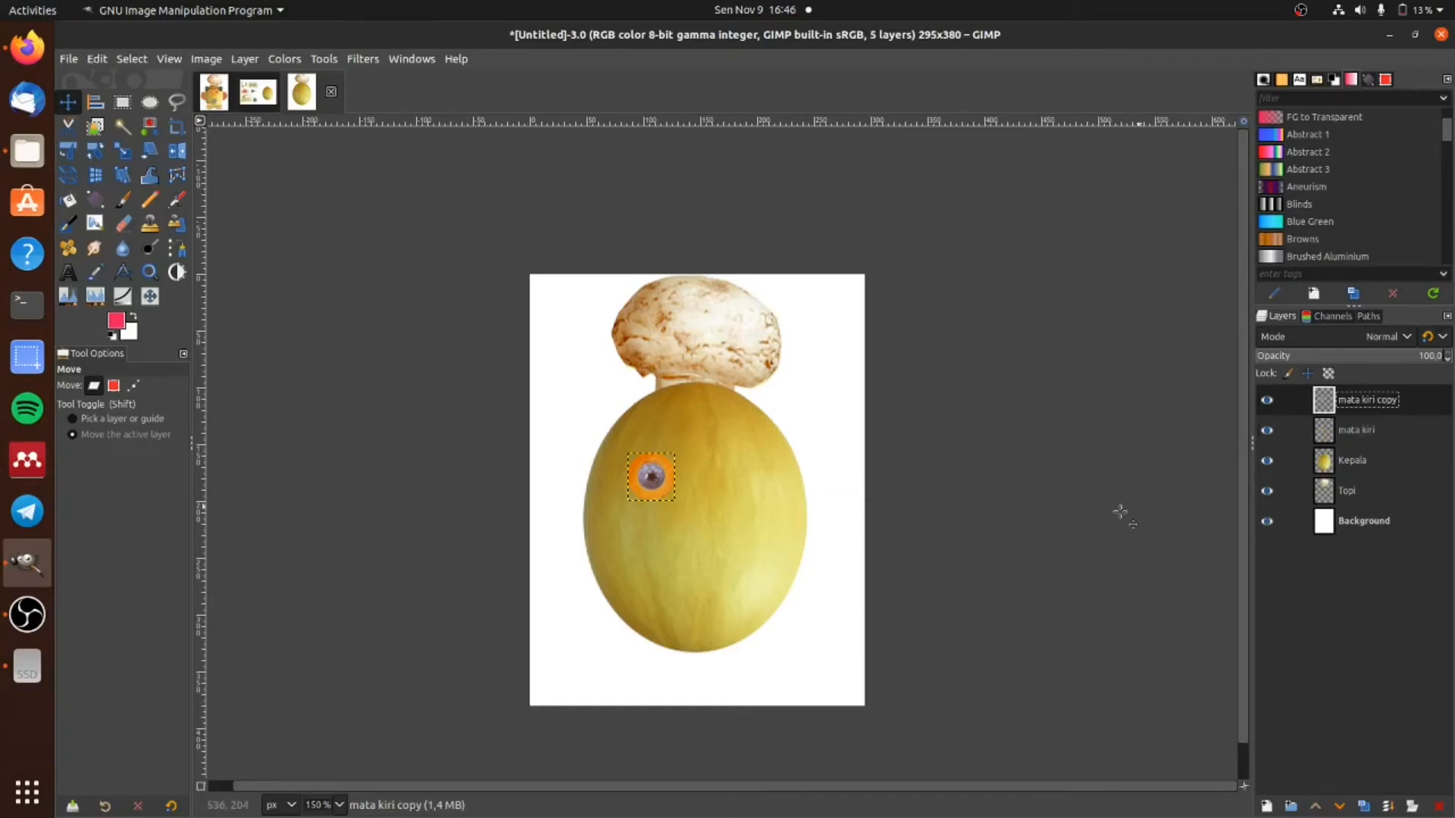
pyautogui.moveTo(651, 476); pyautogui.dragTo(732, 478)
pyautogui.doubleClick(1364, 400)
pyautogui.write('mata kanan')
pyautogui.press('Return')
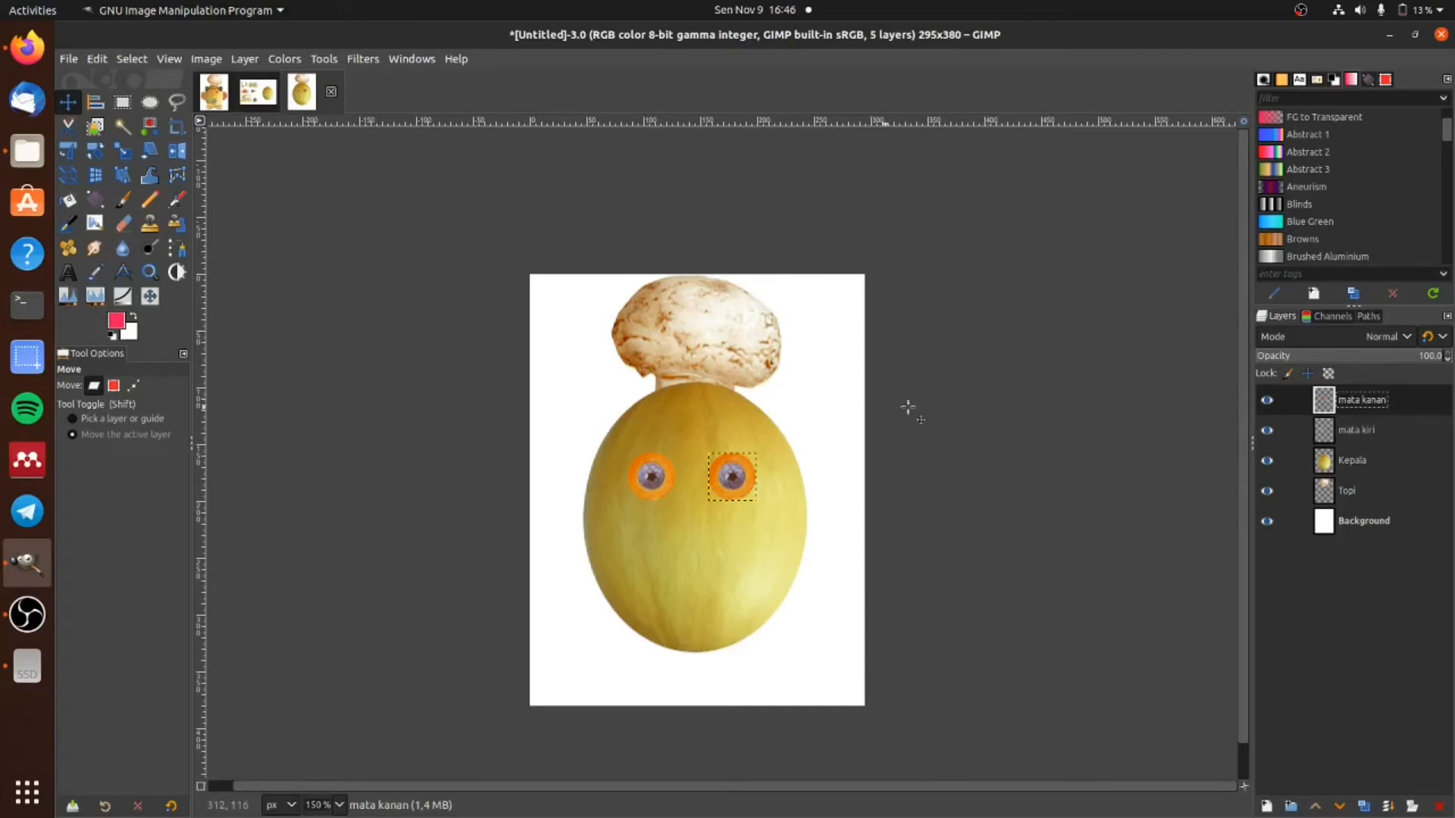
# Step: In Start01, make a 118 × 83 px rectangular selection around the leafy bunch with red tips and copy it
pyautogui.click(254, 94)
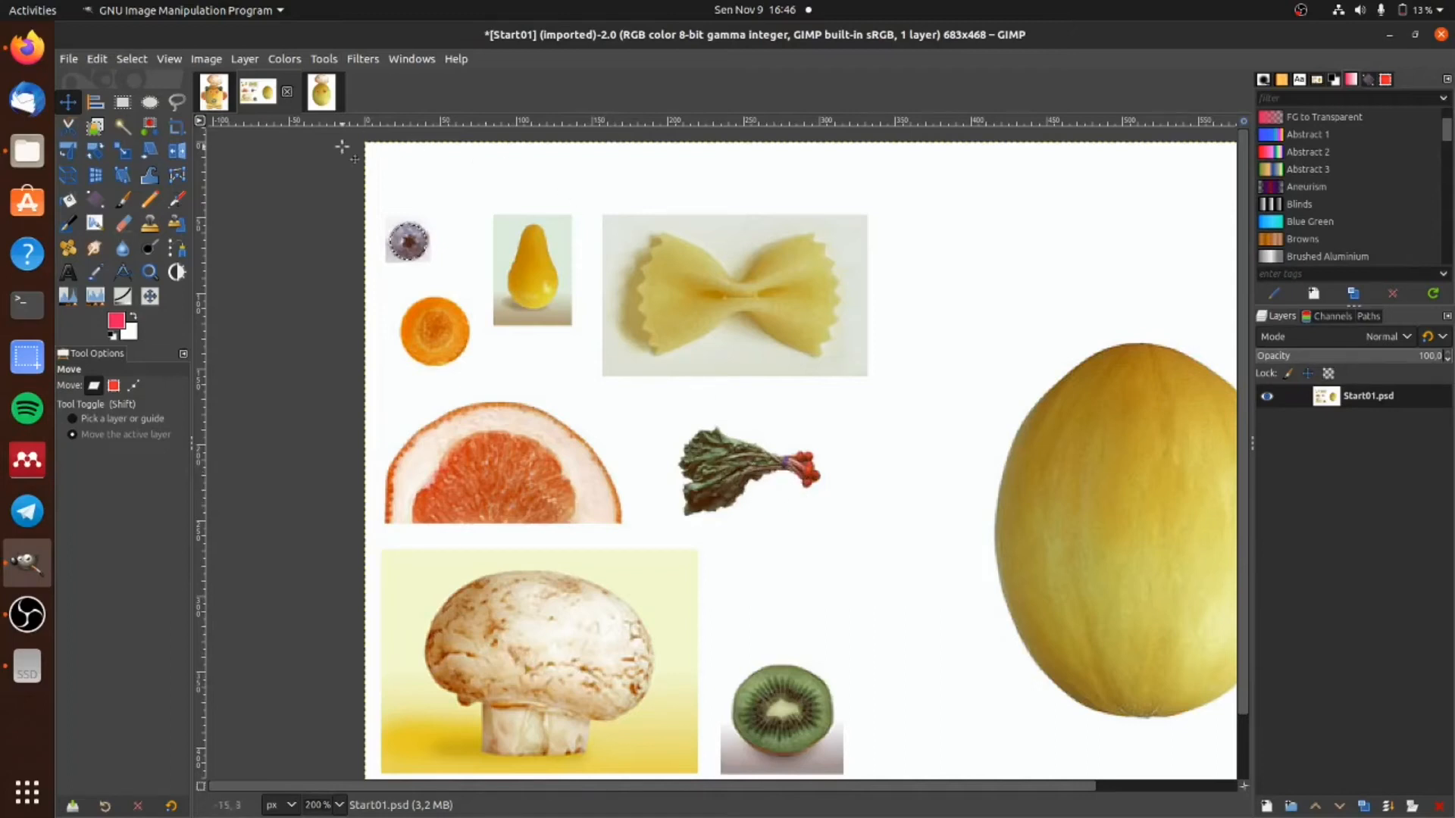
pyautogui.click(123, 103)
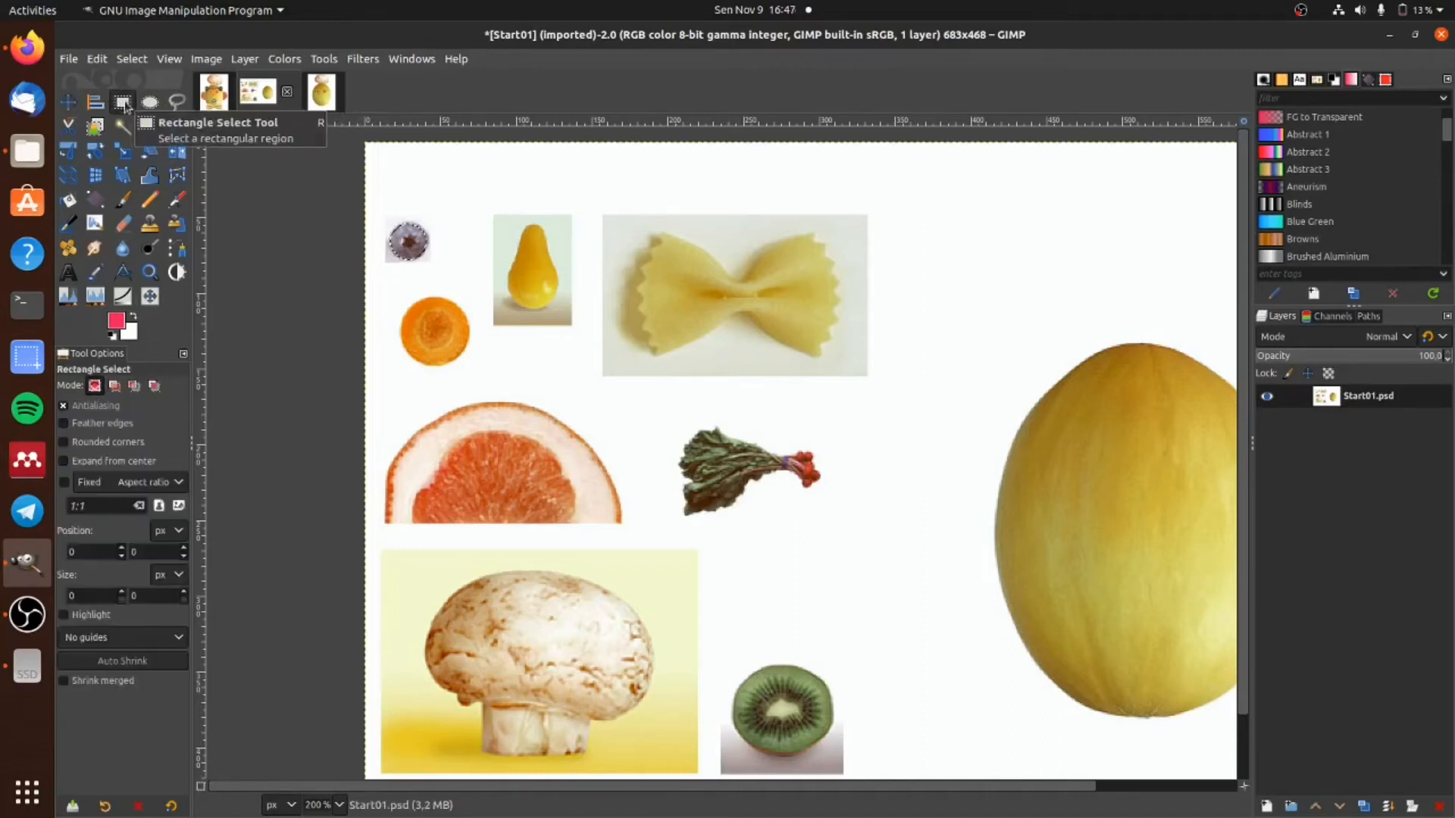
pyautogui.moveTo(657, 411); pyautogui.dragTo(835, 534)
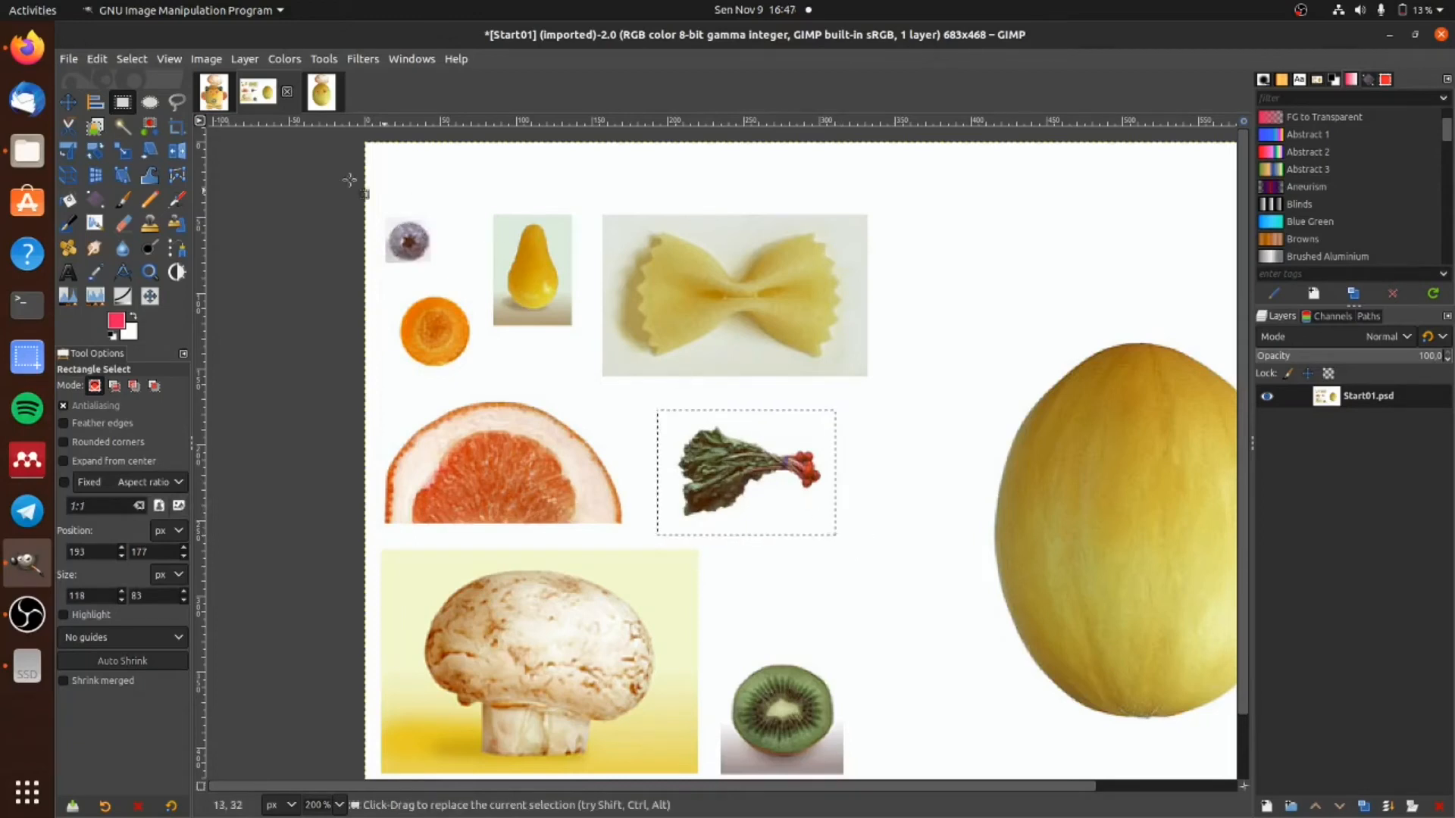
pyautogui.click(105, 61)
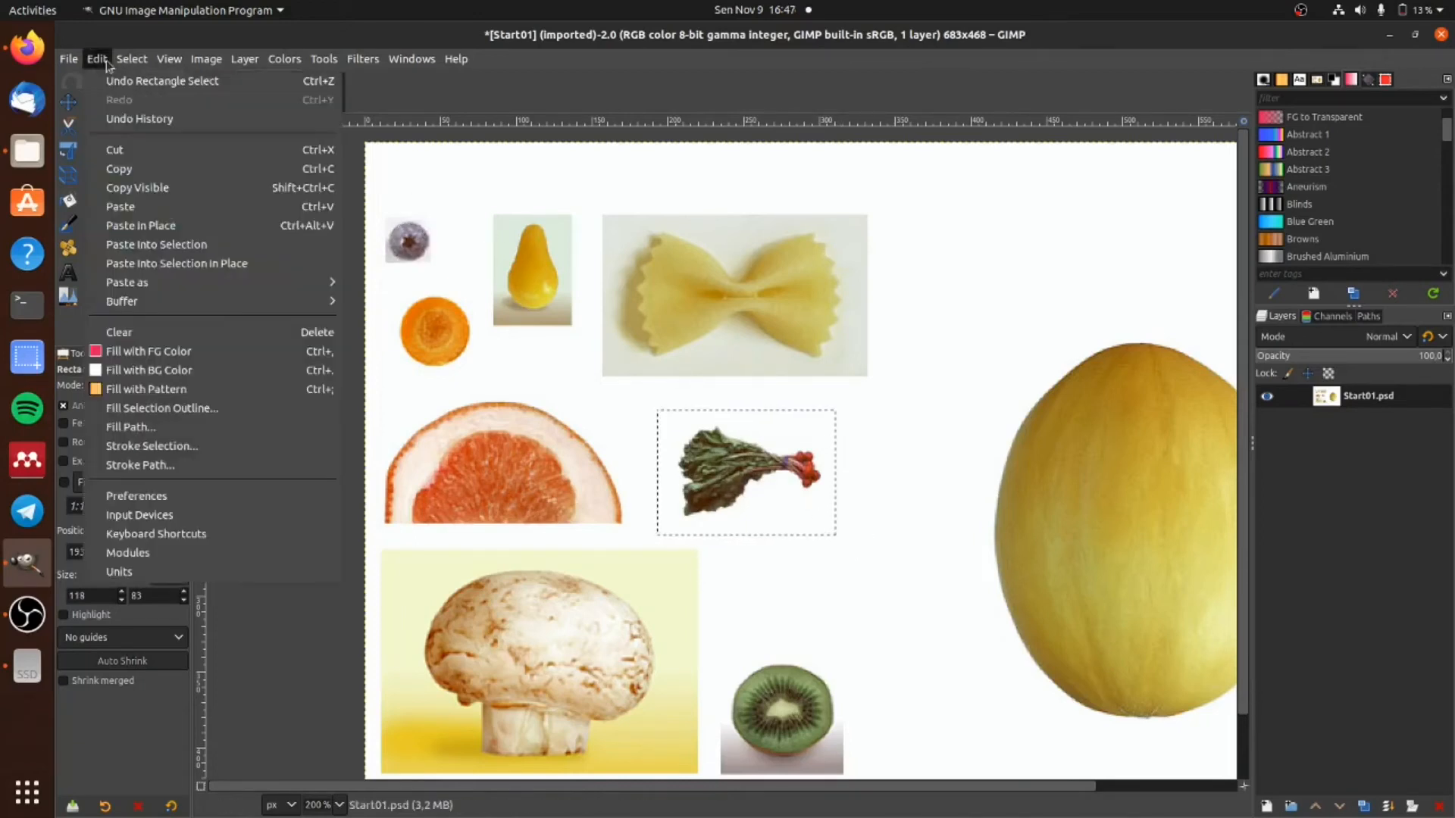
pyautogui.click(120, 169)
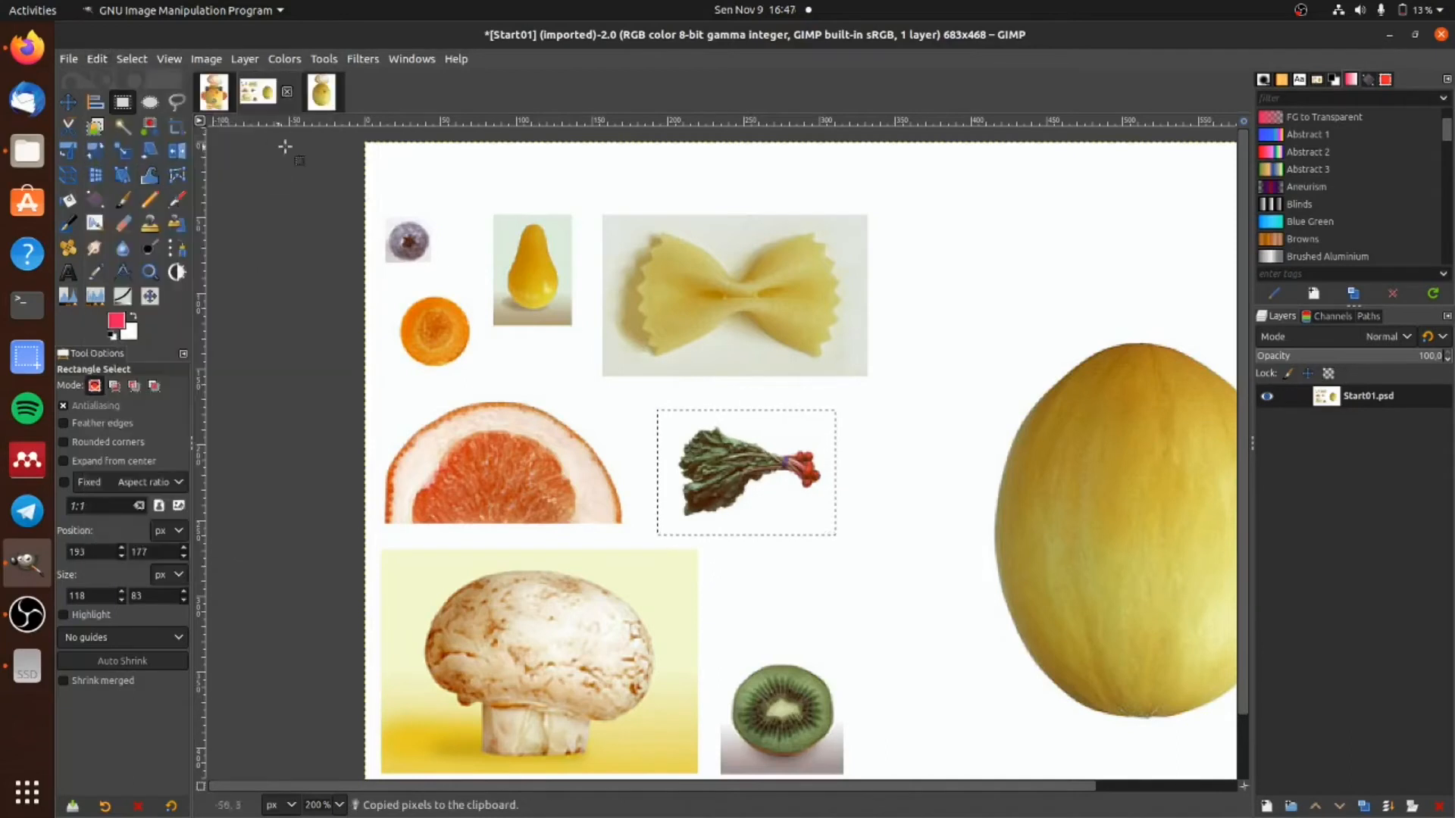
# Step: Paste the copied leafy bunch as a new layer in the untitled face image
pyautogui.click(319, 91)
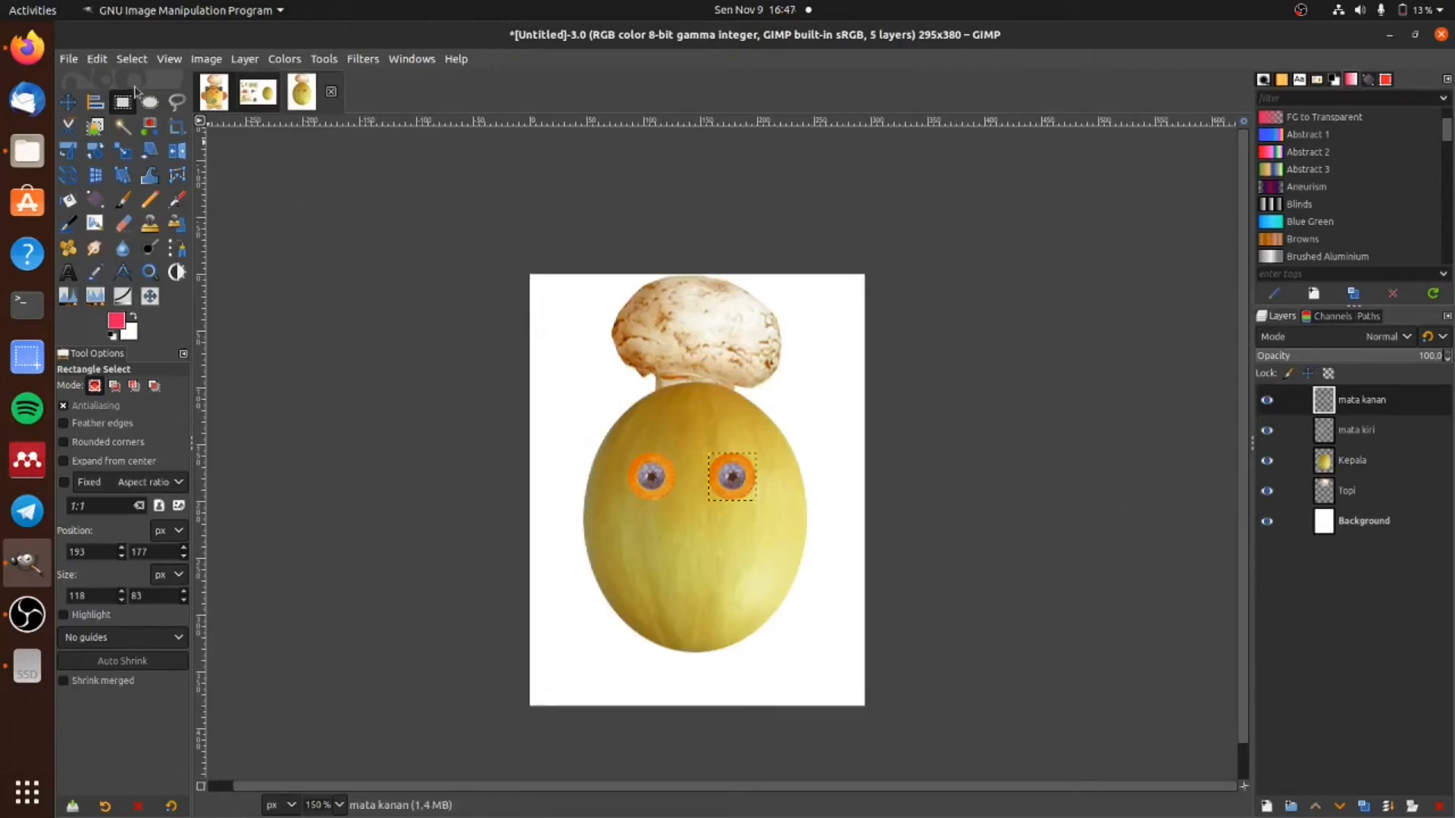
pyautogui.click(97, 59)
pyautogui.moveTo(152, 282)
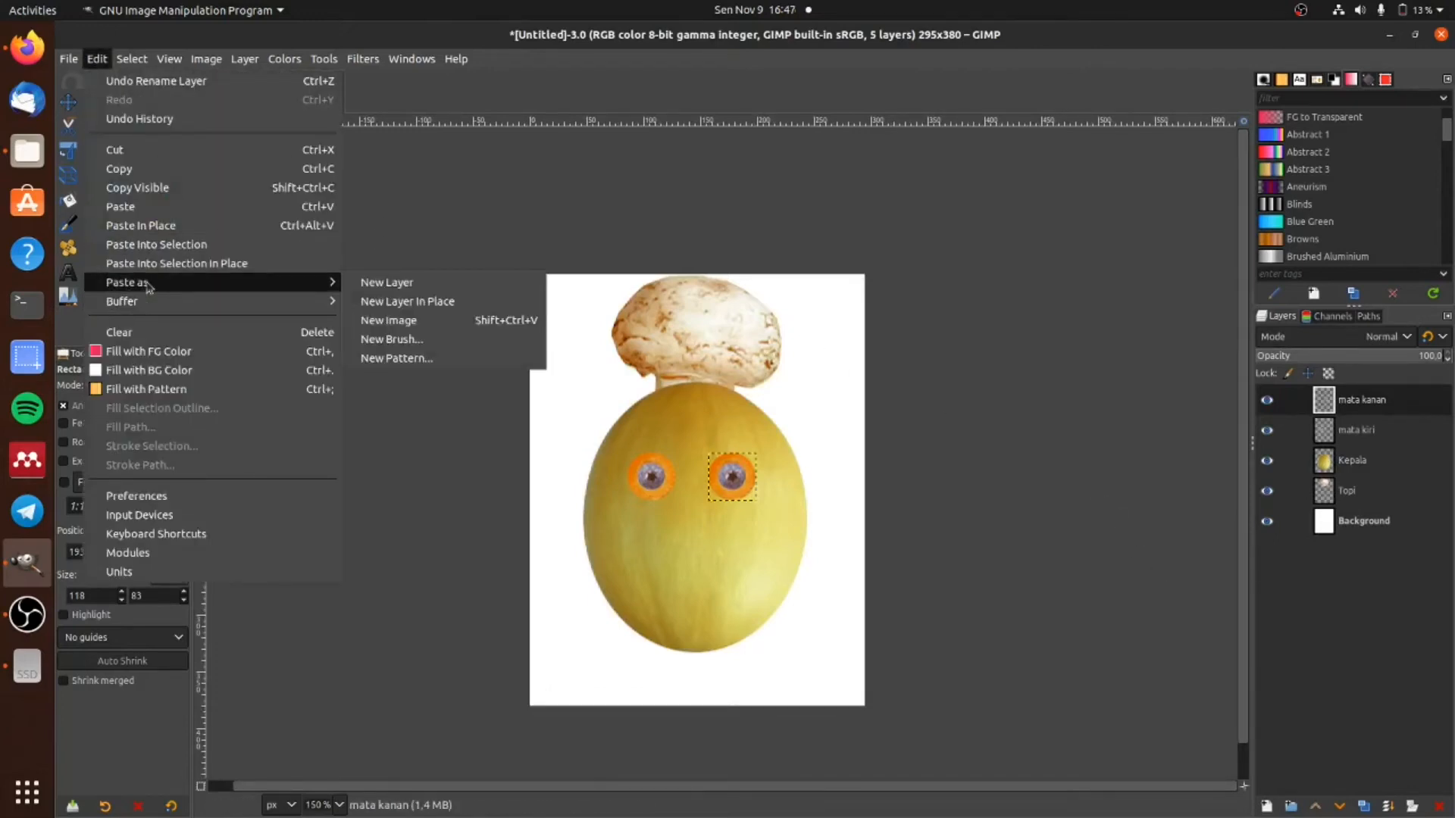
pyautogui.click(482, 291)
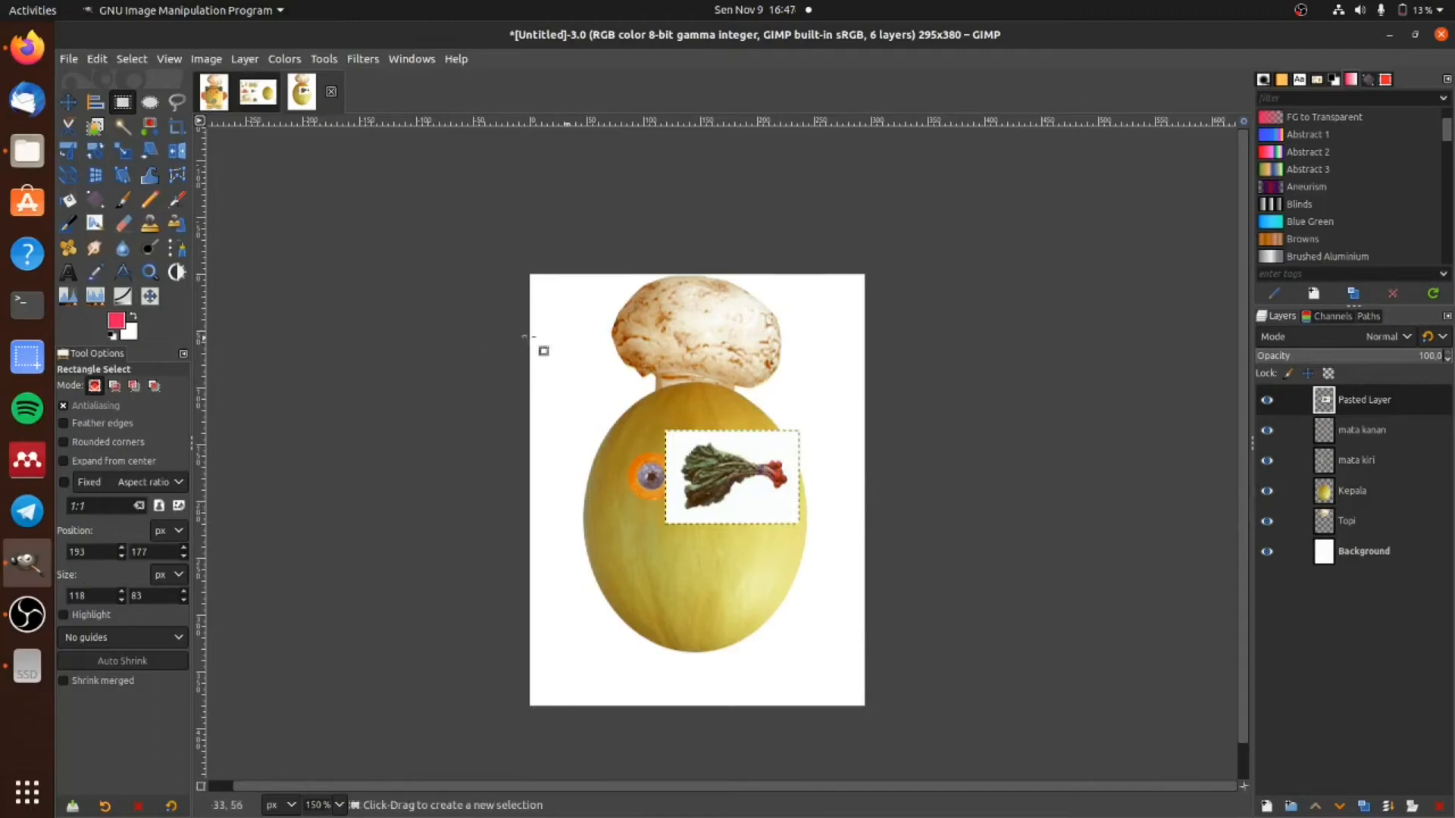
# Step: Remove the white background around the pasted leafy bunch using Fuzzy Select at threshold 15, and clear the selection
pyautogui.click(122, 128)
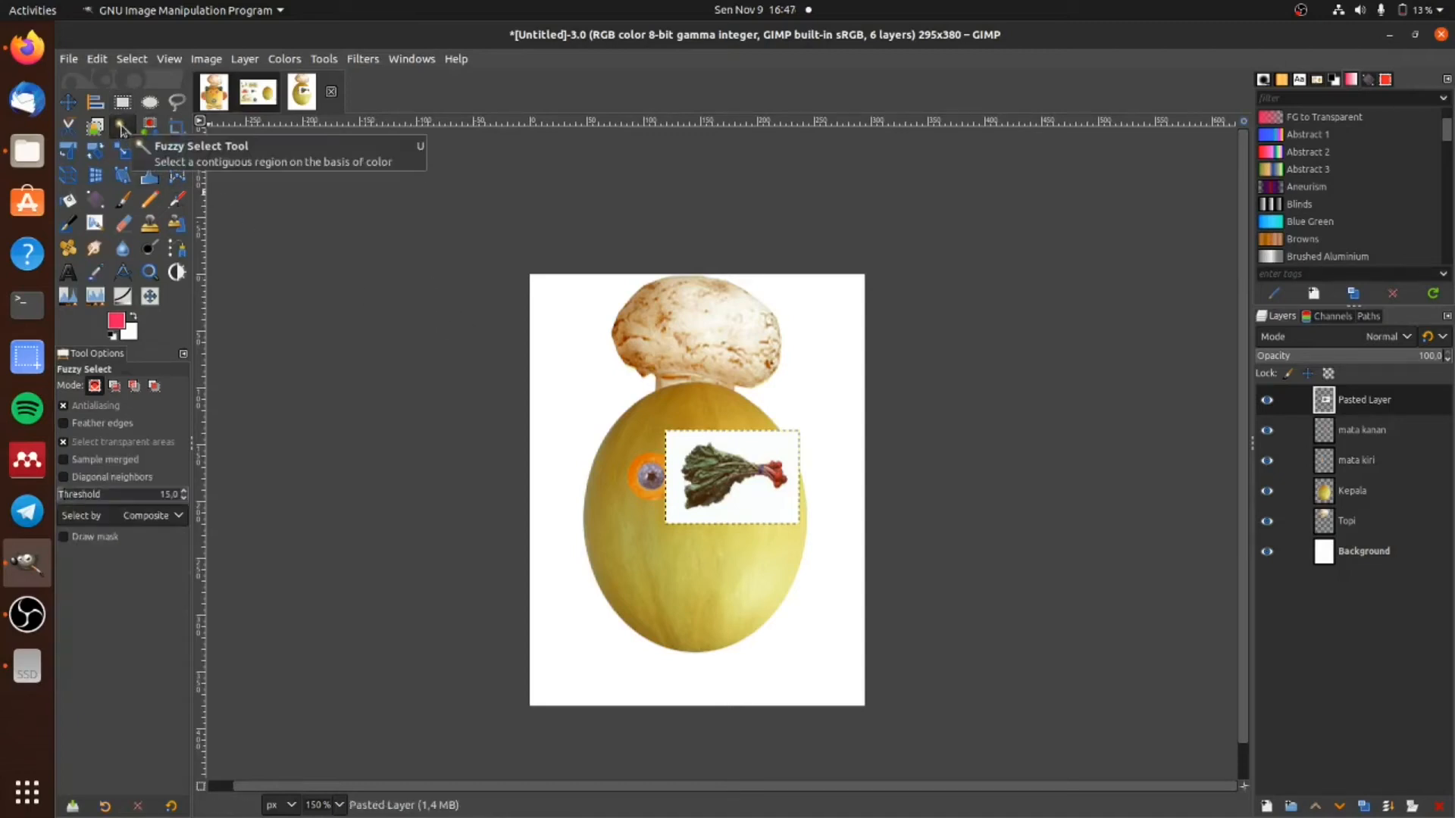
pyautogui.click(756, 446)
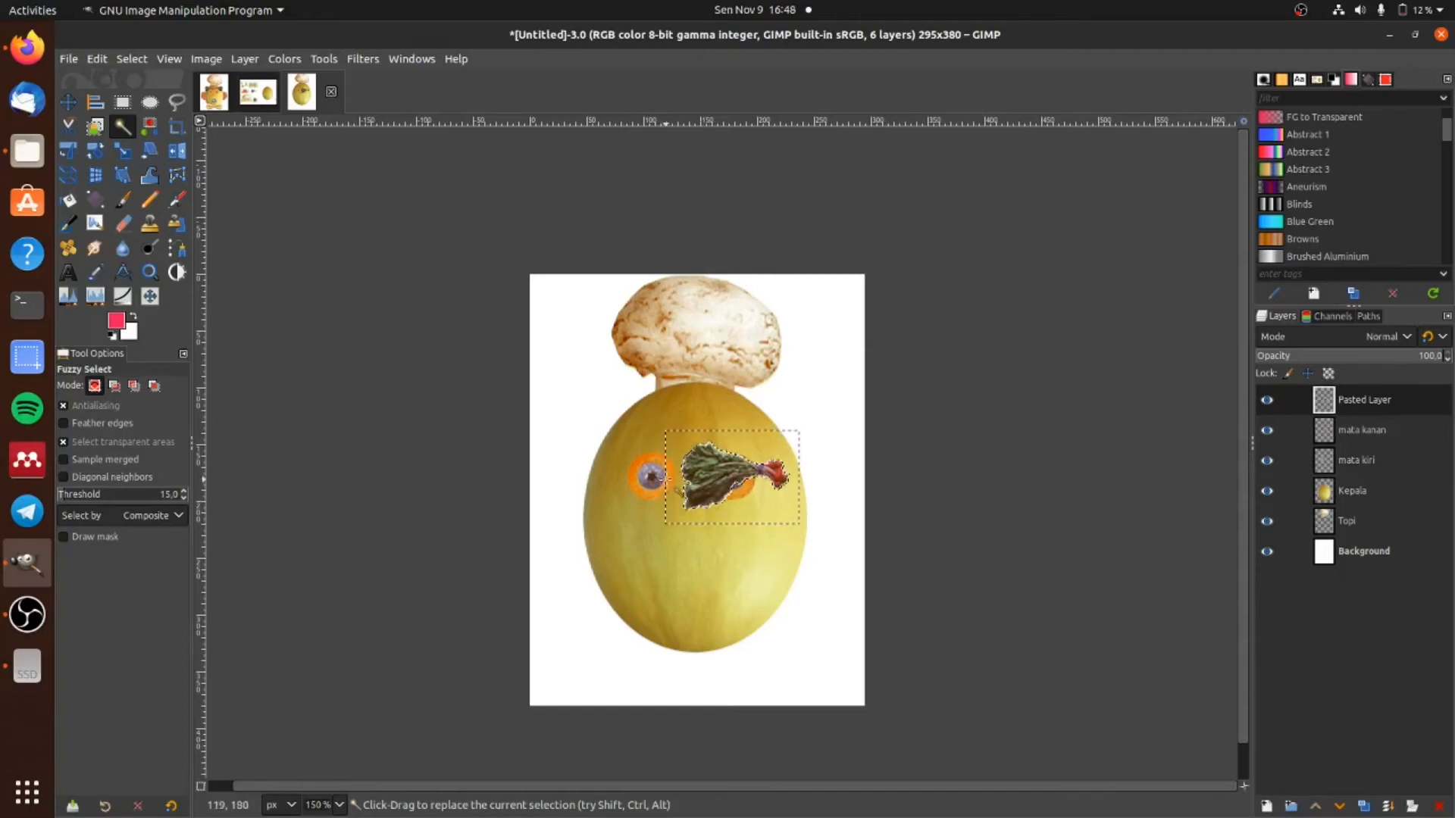
pyautogui.click(140, 61)
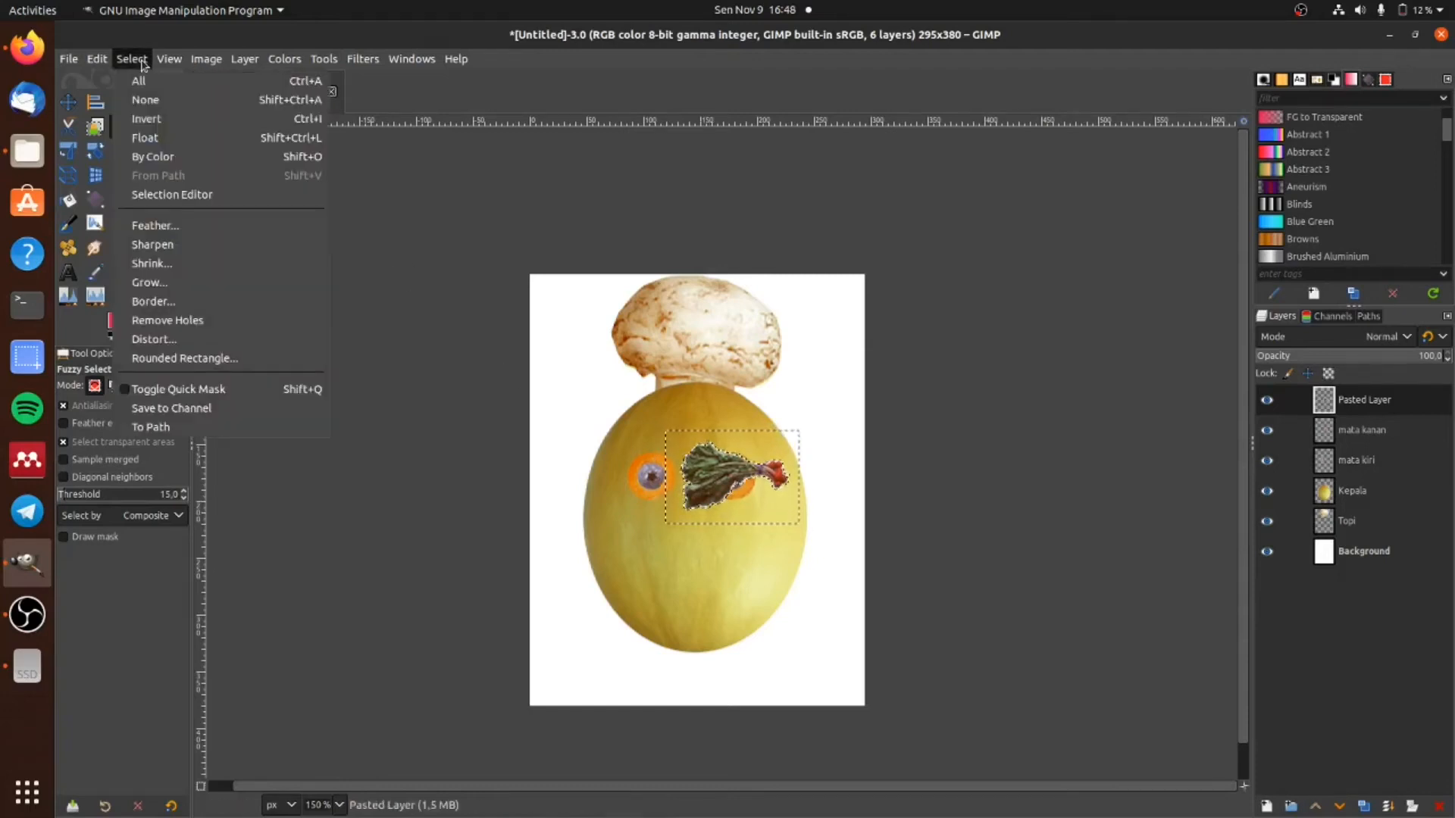
pyautogui.click(150, 121)
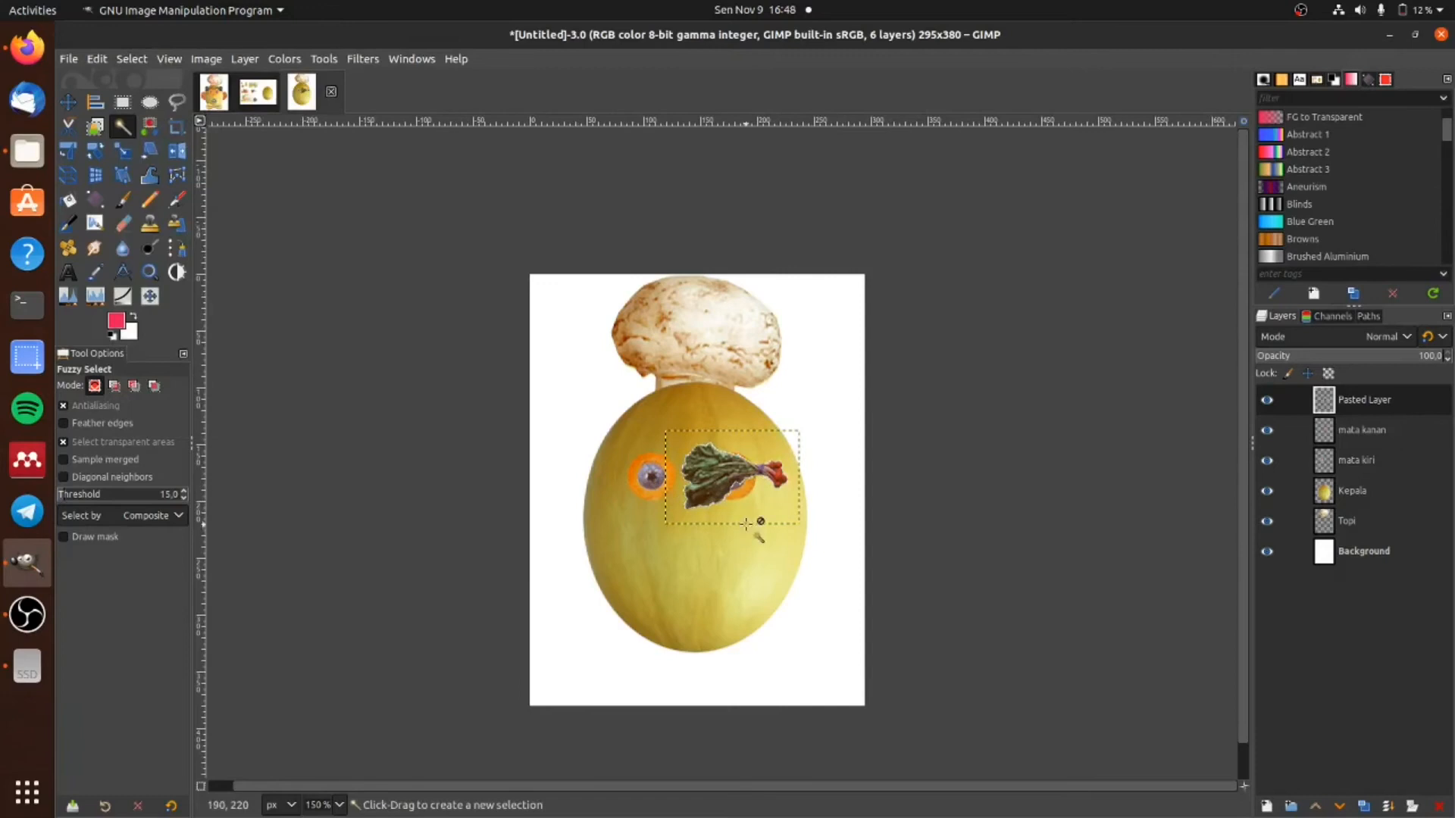
# Step: Name the pasted leafy bunch layer alis kiri and place it above the left eye as an eyebrow
pyautogui.click(1378, 402)
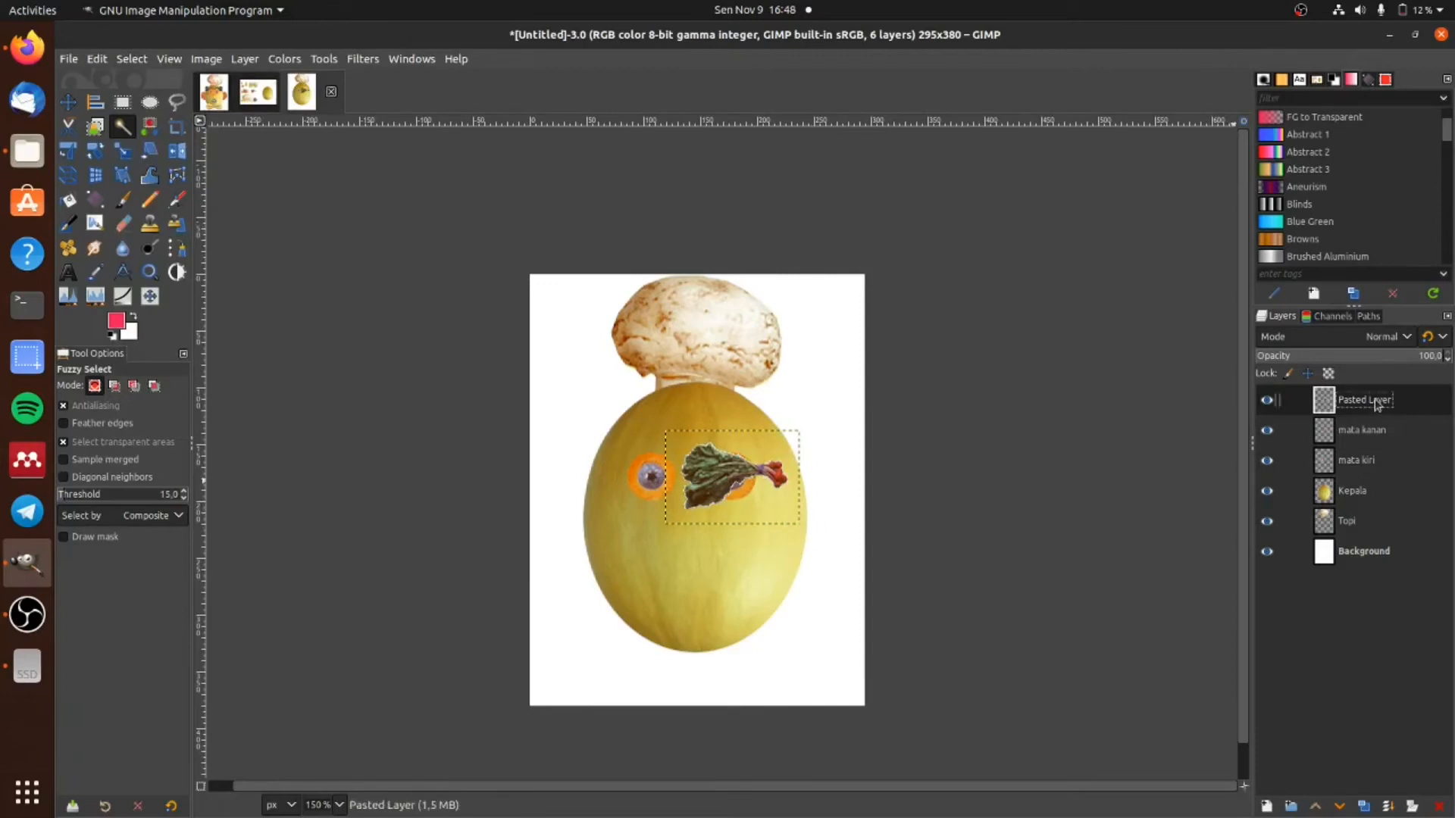
pyautogui.doubleClick(1378, 403)
pyautogui.write('al')
pyautogui.press('Return')
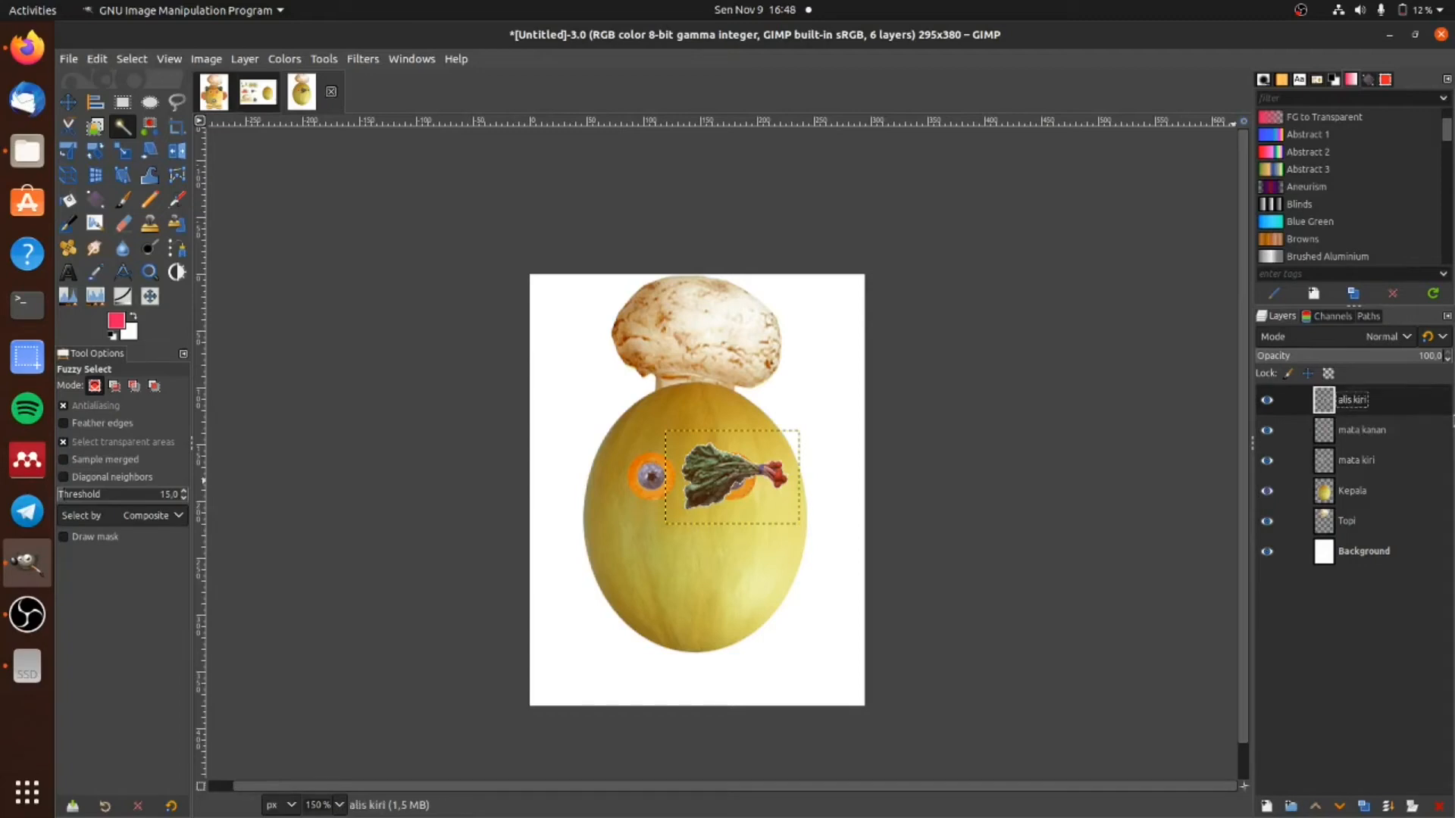
pyautogui.press('m')
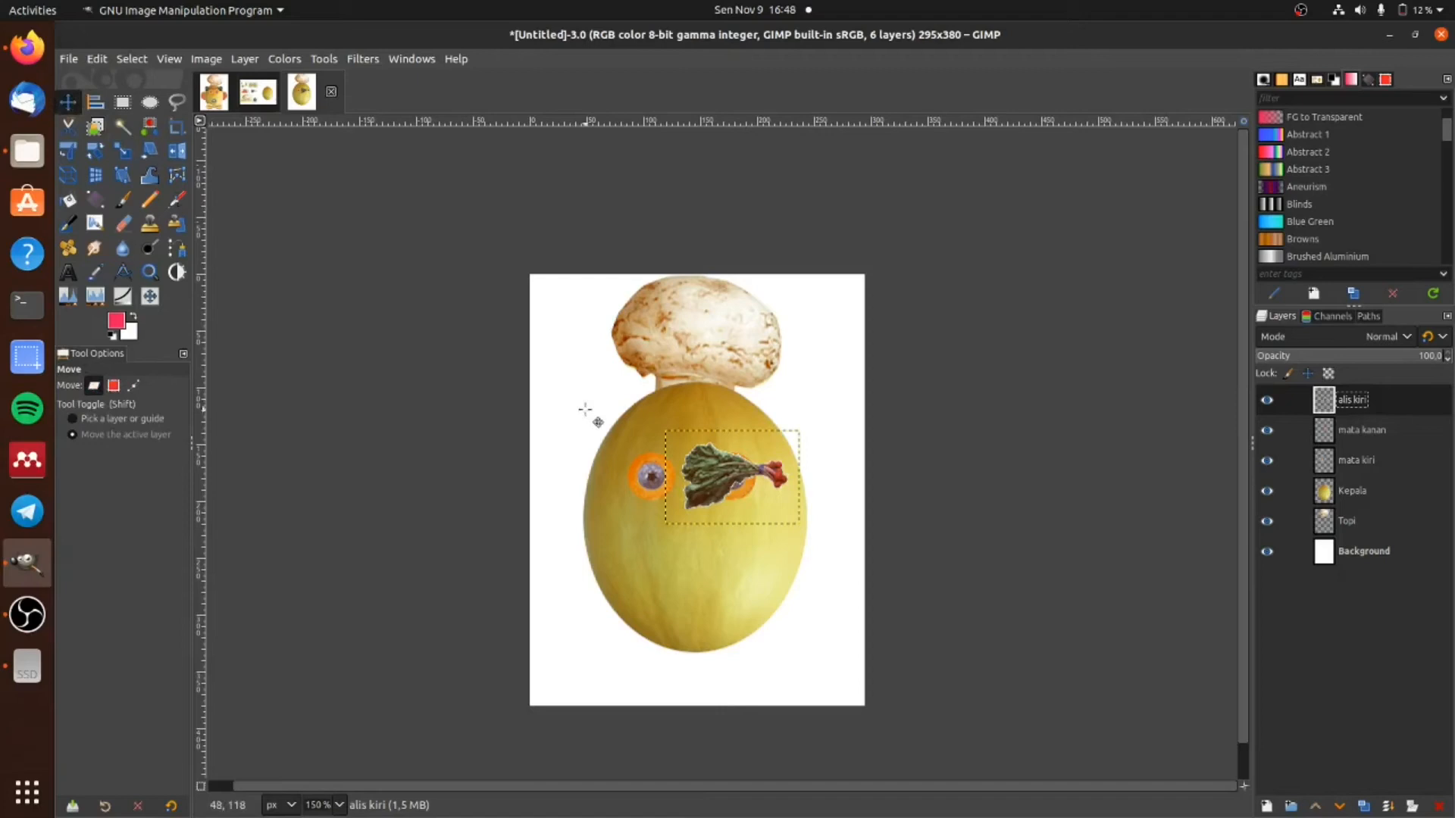
pyautogui.moveTo(722, 471); pyautogui.dragTo(621, 444)
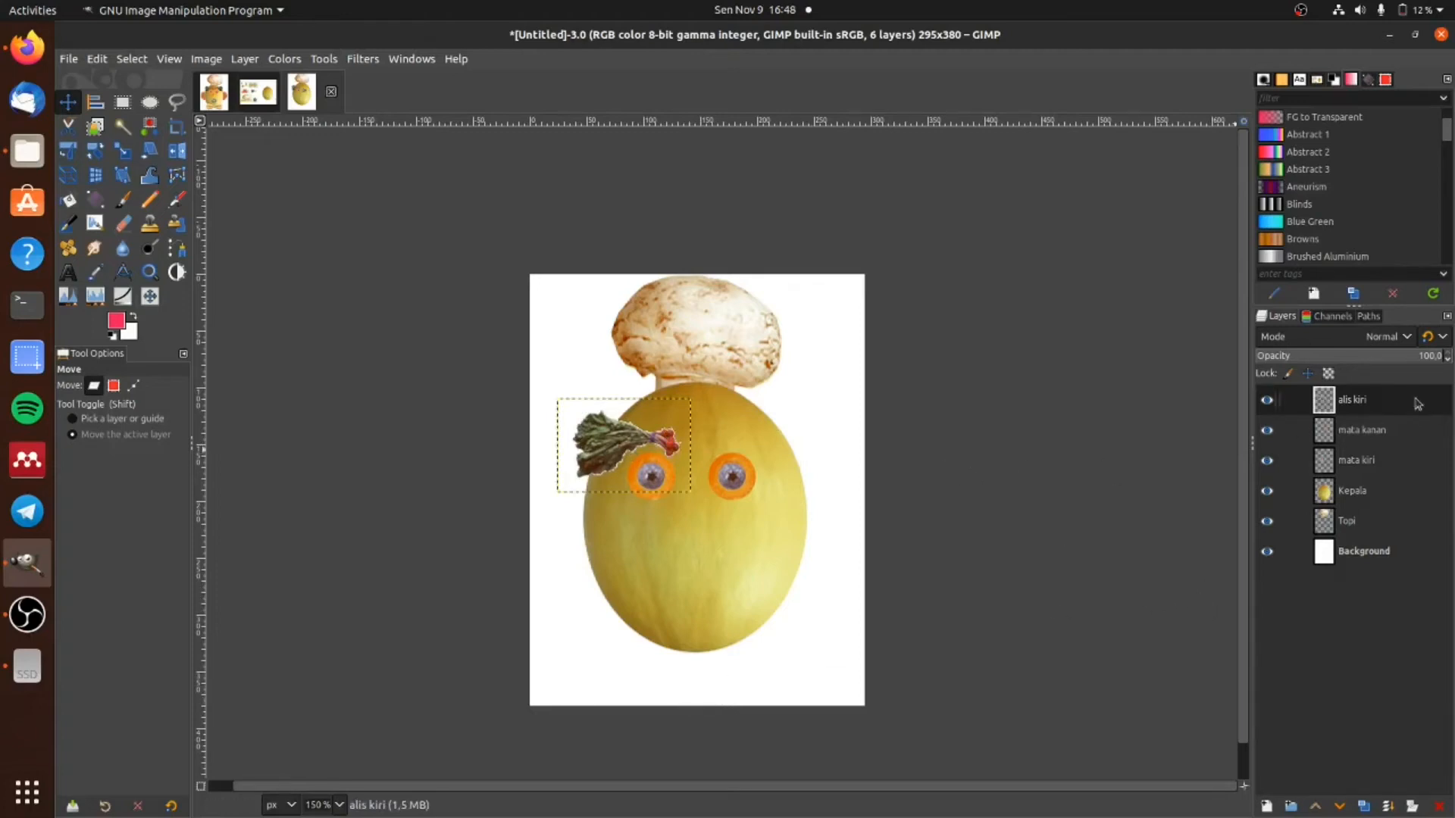
# Step: Duplicate the alis kiri layer, name the copy alis kanan and move it level with the original above the right eye
pyautogui.moveTo(1420, 475); pyautogui.dragTo(1366, 807)
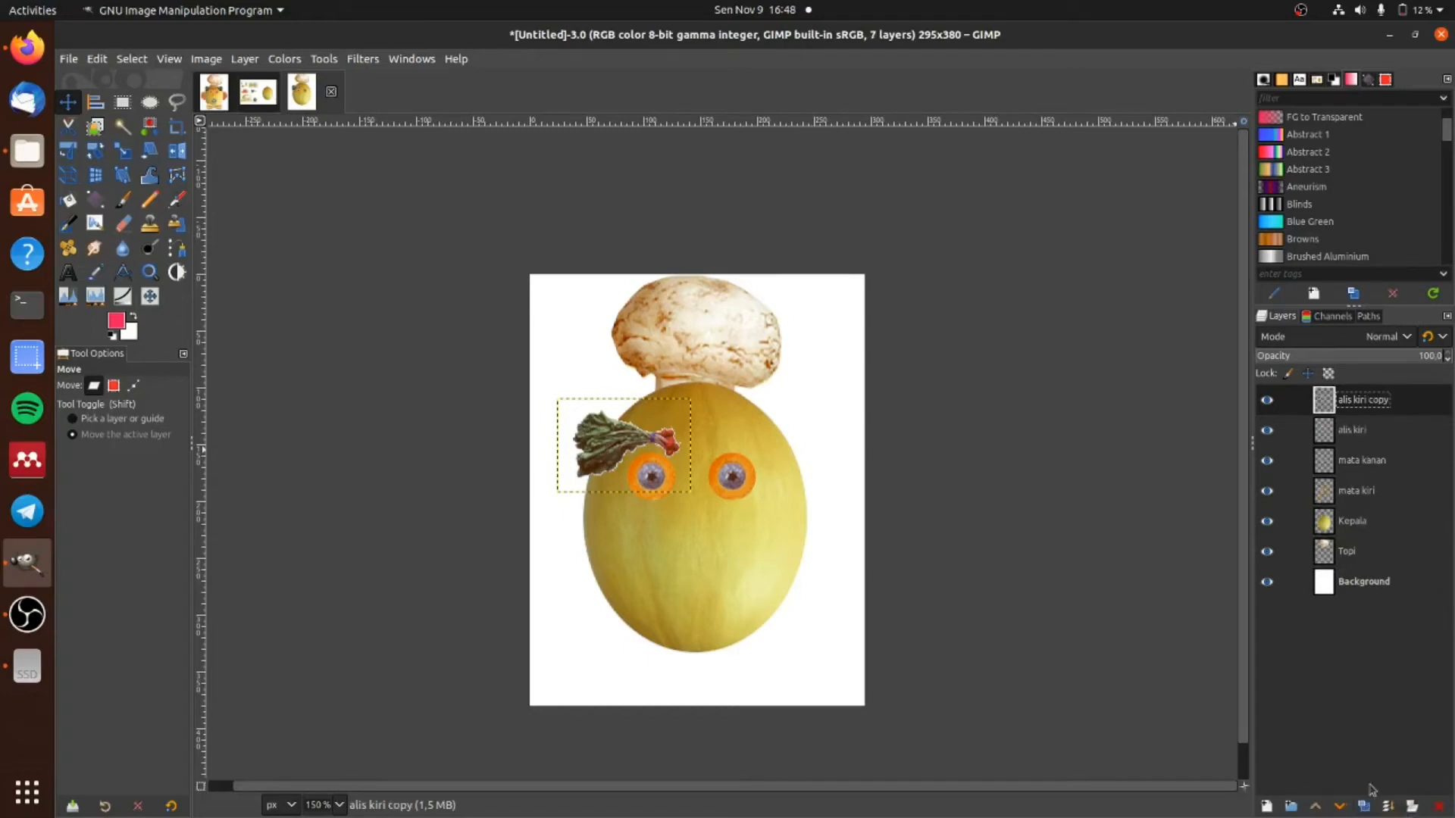
pyautogui.doubleClick(1380, 410)
pyautogui.write('alis kanan')
pyautogui.press('Return')
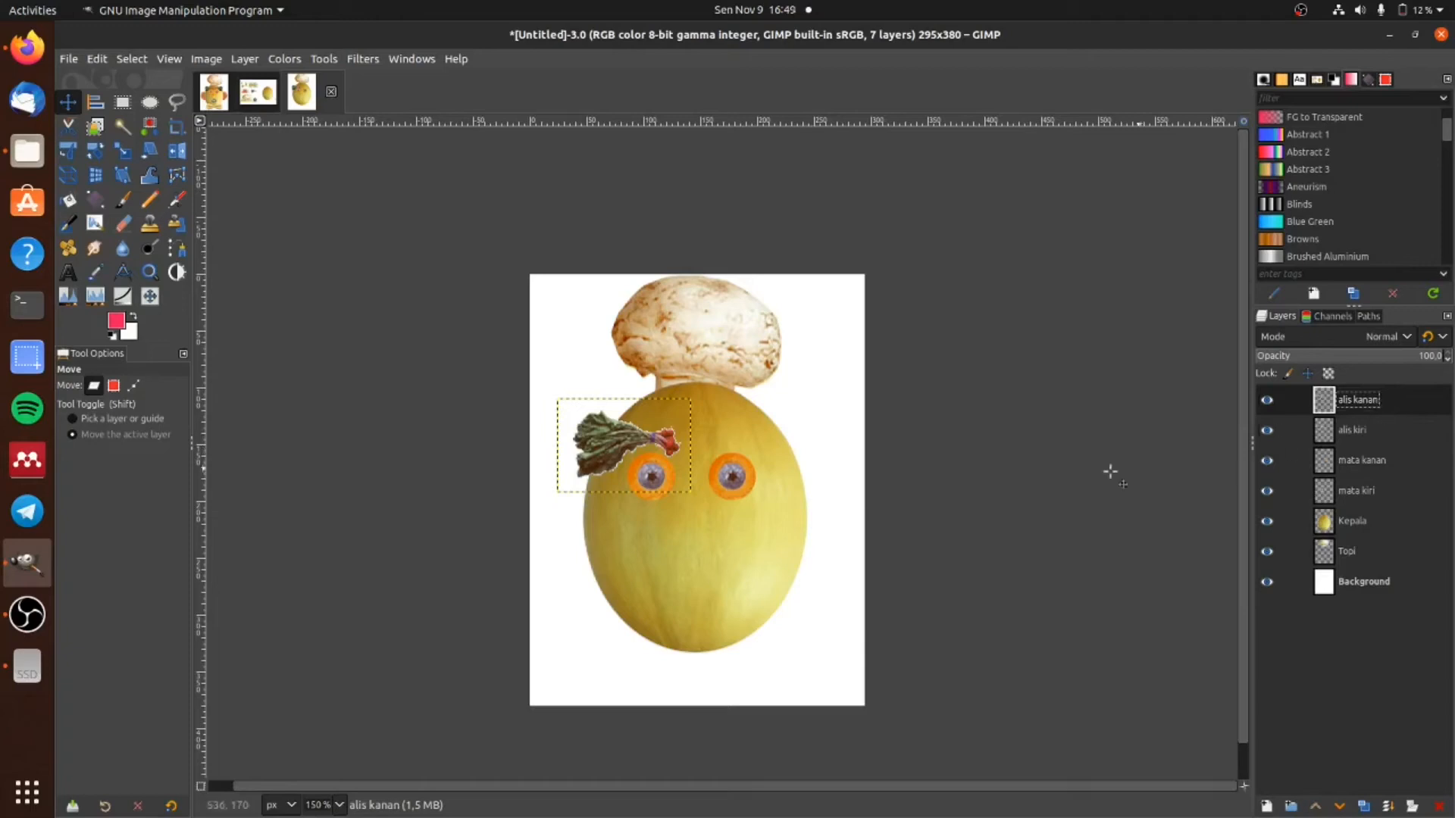
pyautogui.moveTo(606, 440); pyautogui.dragTo(716, 435)
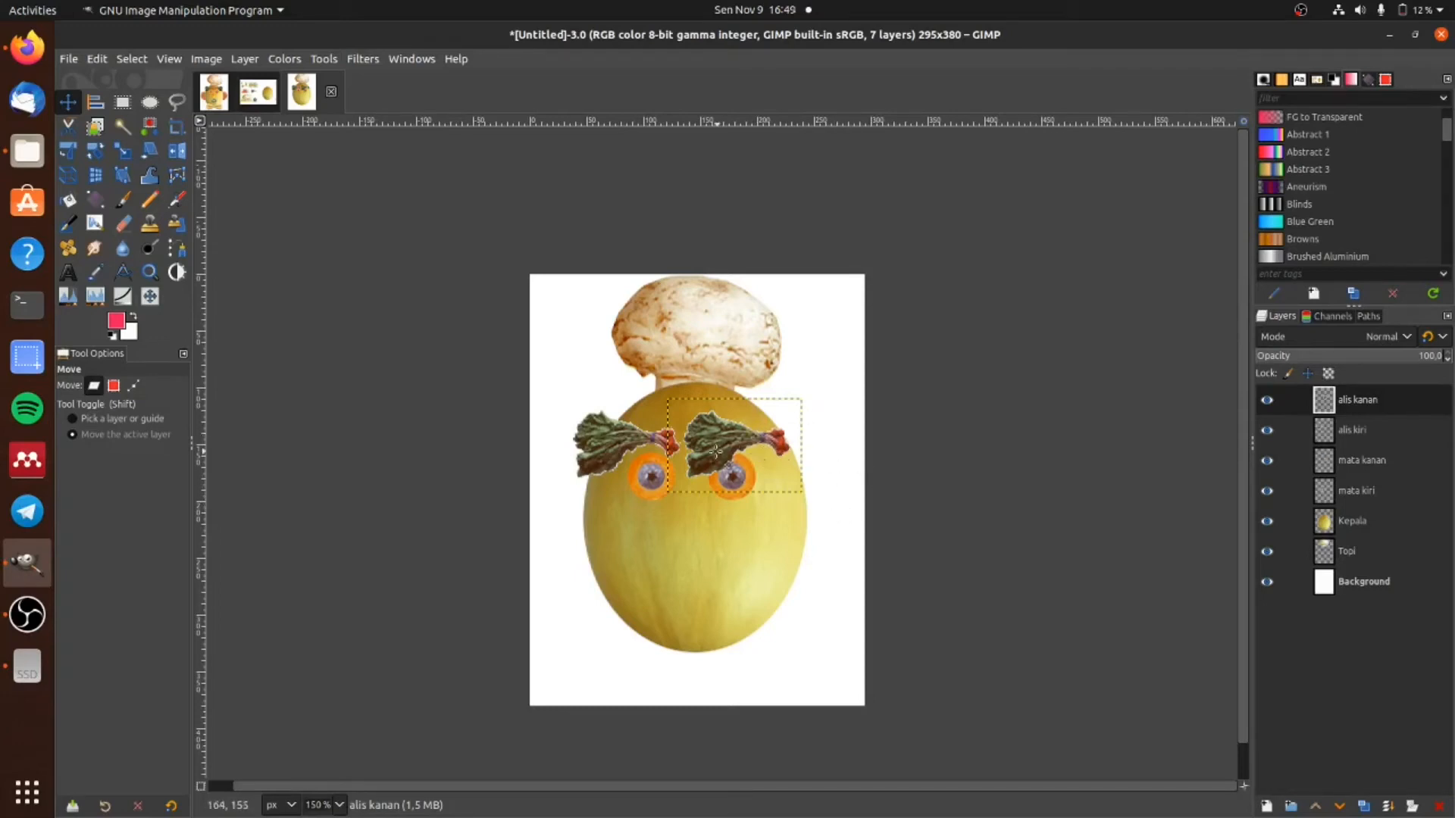
# Step: Flip the alis kanan layer horizontally and shift it slightly outward so a gap separates the two eyebrows
pyautogui.click(177, 154)
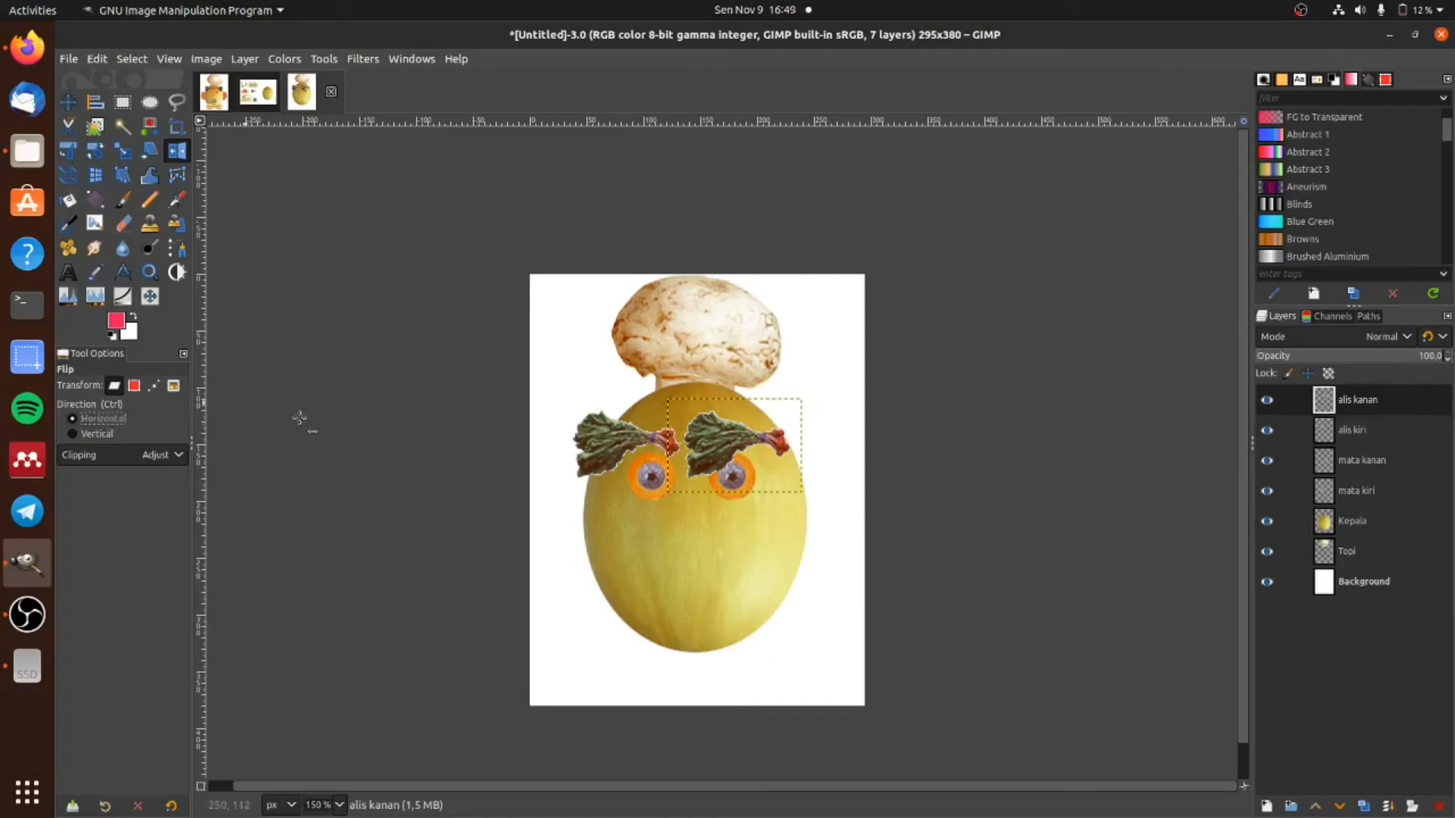
pyautogui.click(720, 434)
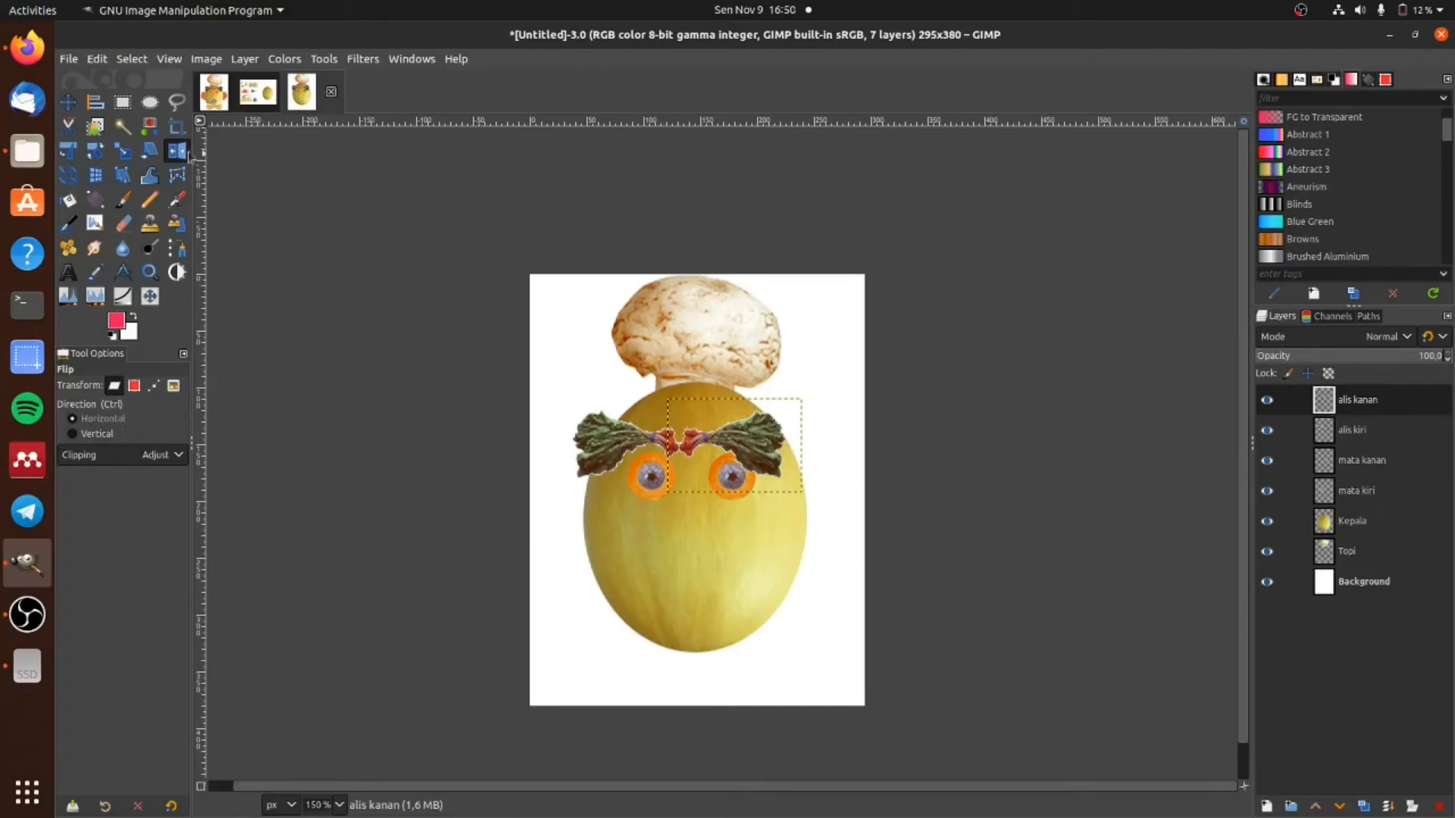
pyautogui.click(68, 102)
pyautogui.moveTo(758, 450); pyautogui.dragTo(777, 447)
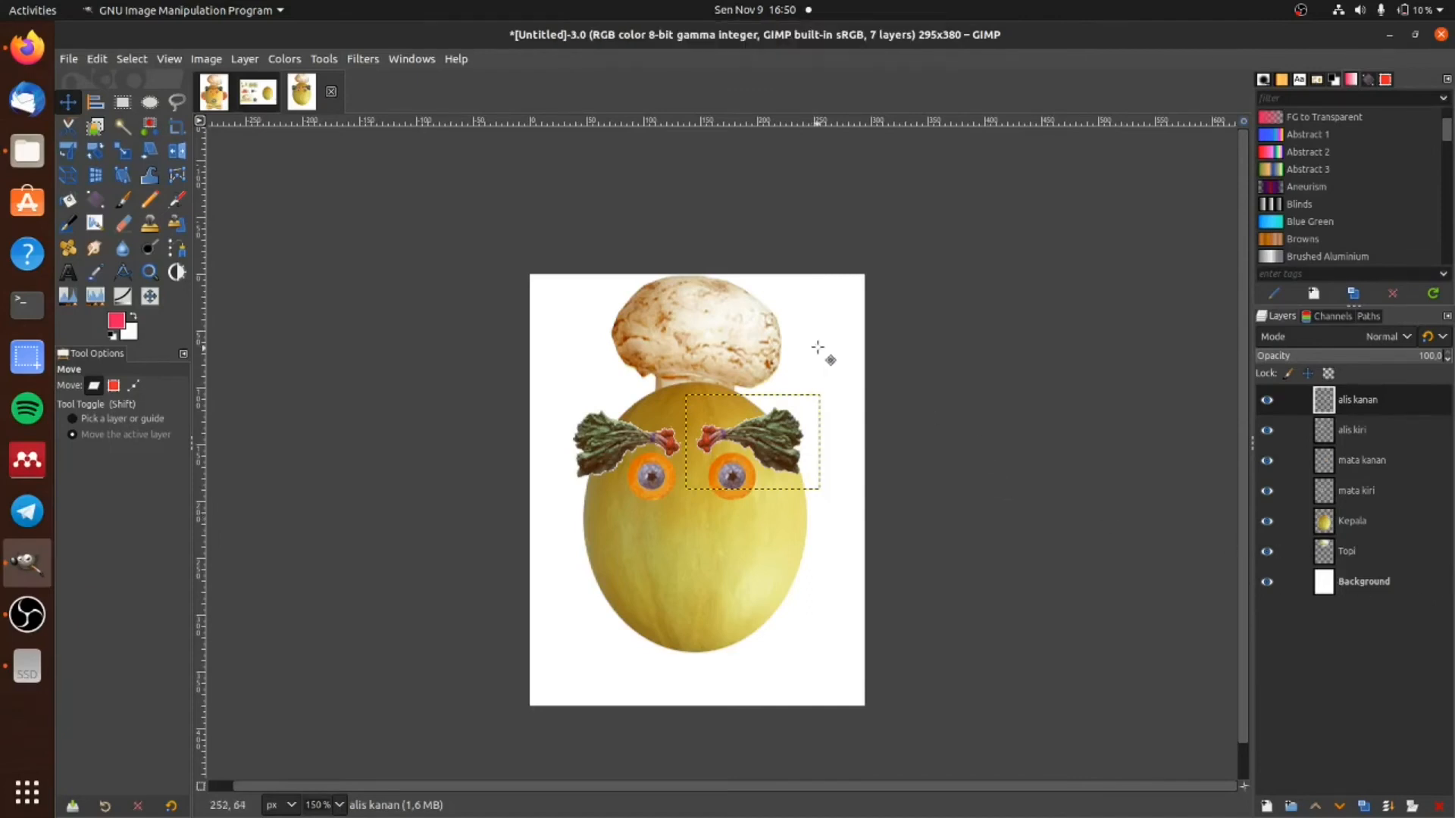
# Step: In Start01, trace a closed Free Select outline around the edge of the yellow pear
pyautogui.click(251, 97)
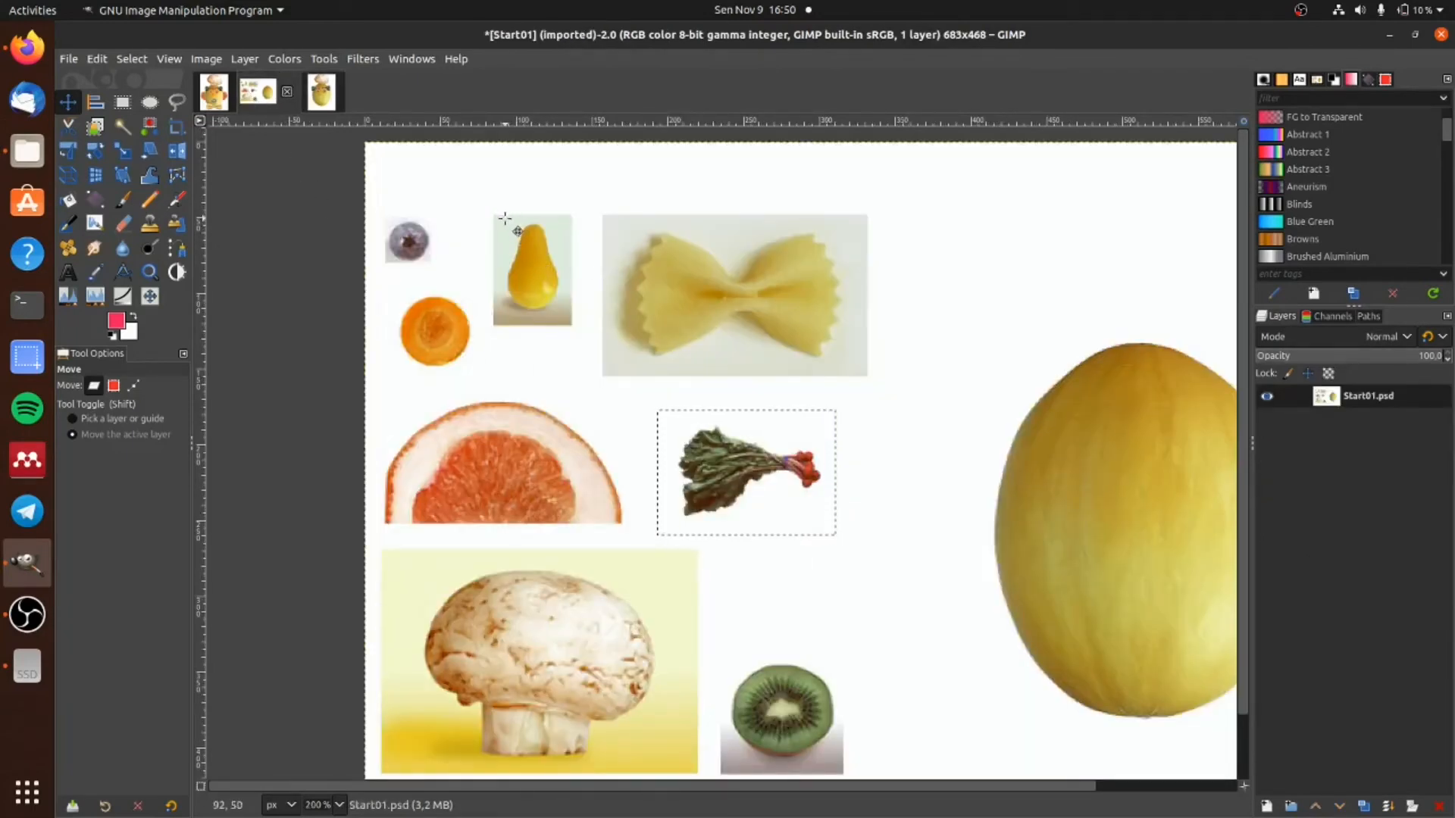
pyautogui.keyDown('ctrl'); pyautogui.scroll(1, 507, 220); pyautogui.keyUp('ctrl')
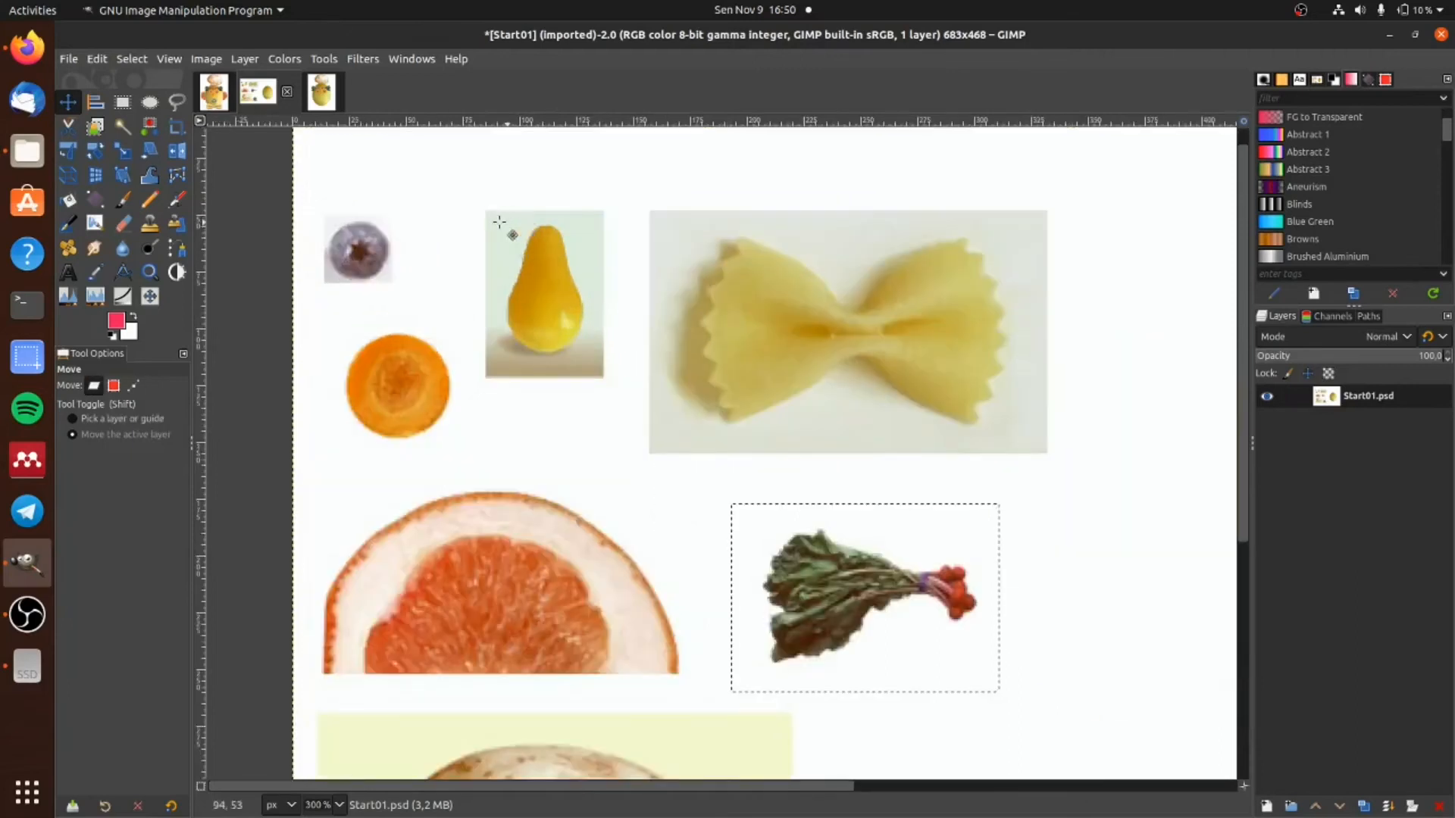
pyautogui.click(176, 102)
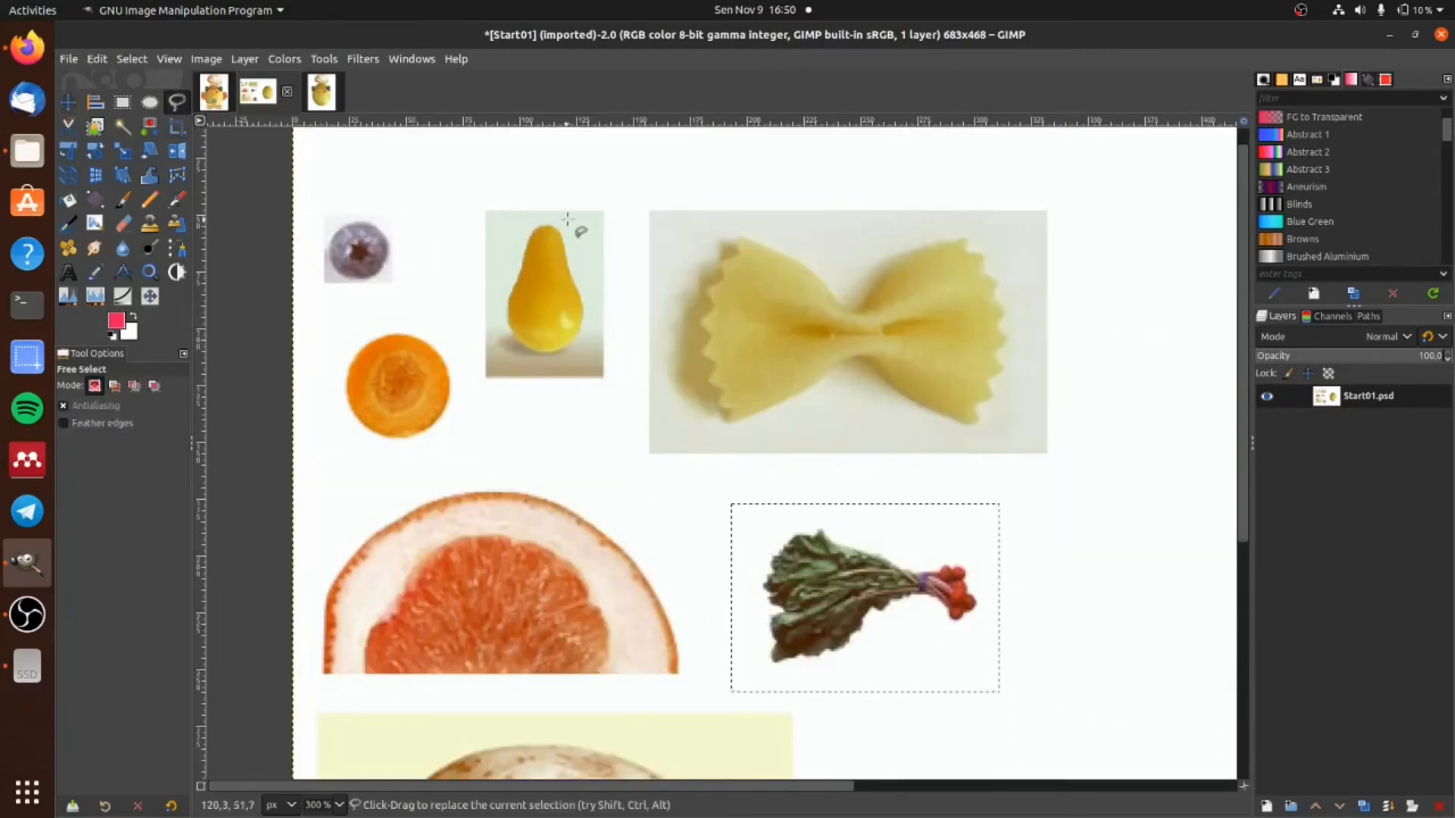
pyautogui.click(553, 225)
pyautogui.click(564, 234)
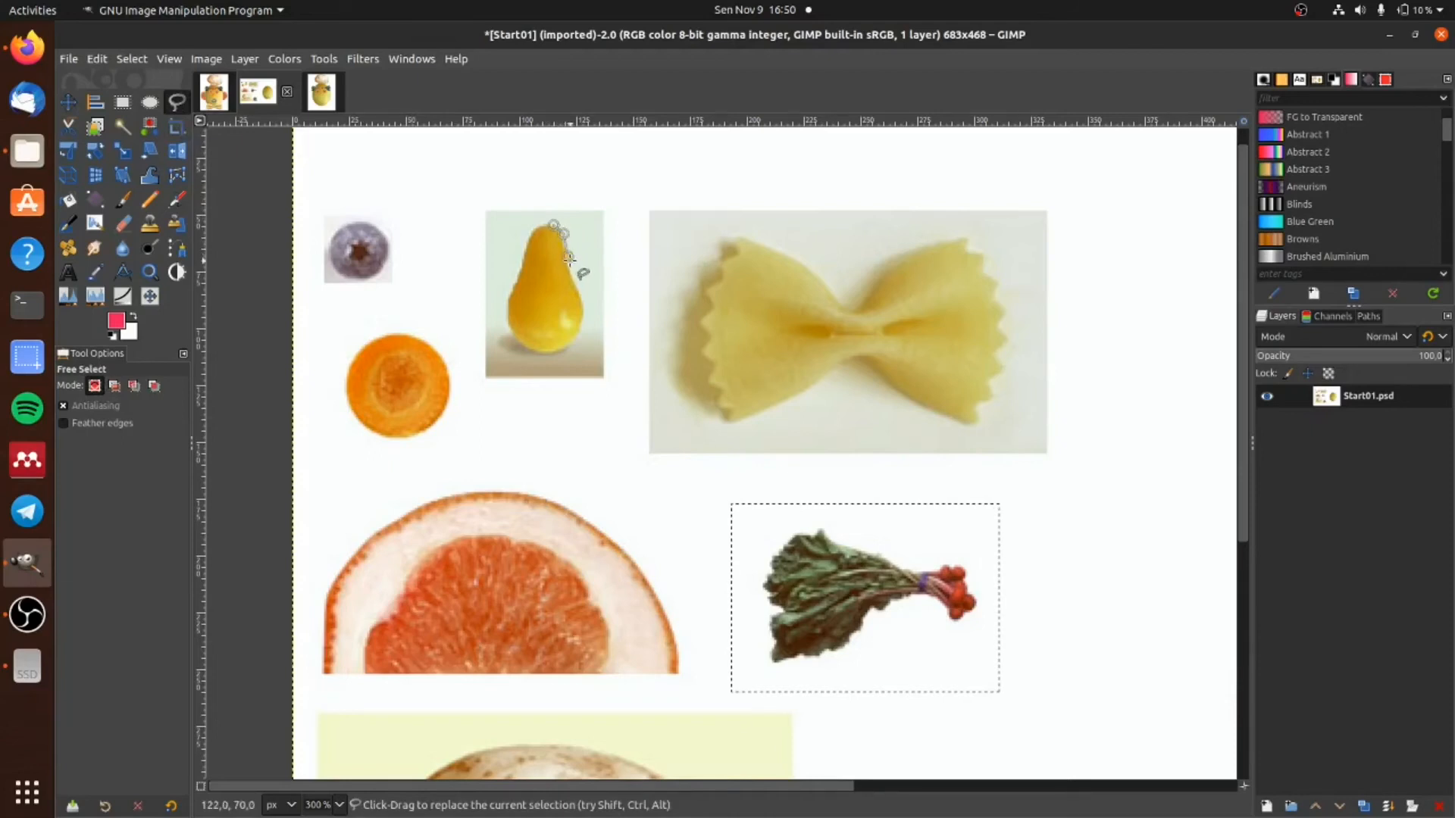
pyautogui.click(574, 275)
pyautogui.click(583, 322)
pyautogui.click(576, 341)
pyautogui.click(554, 356)
pyautogui.click(529, 352)
pyautogui.click(513, 341)
pyautogui.click(505, 323)
pyautogui.click(513, 289)
pyautogui.click(524, 260)
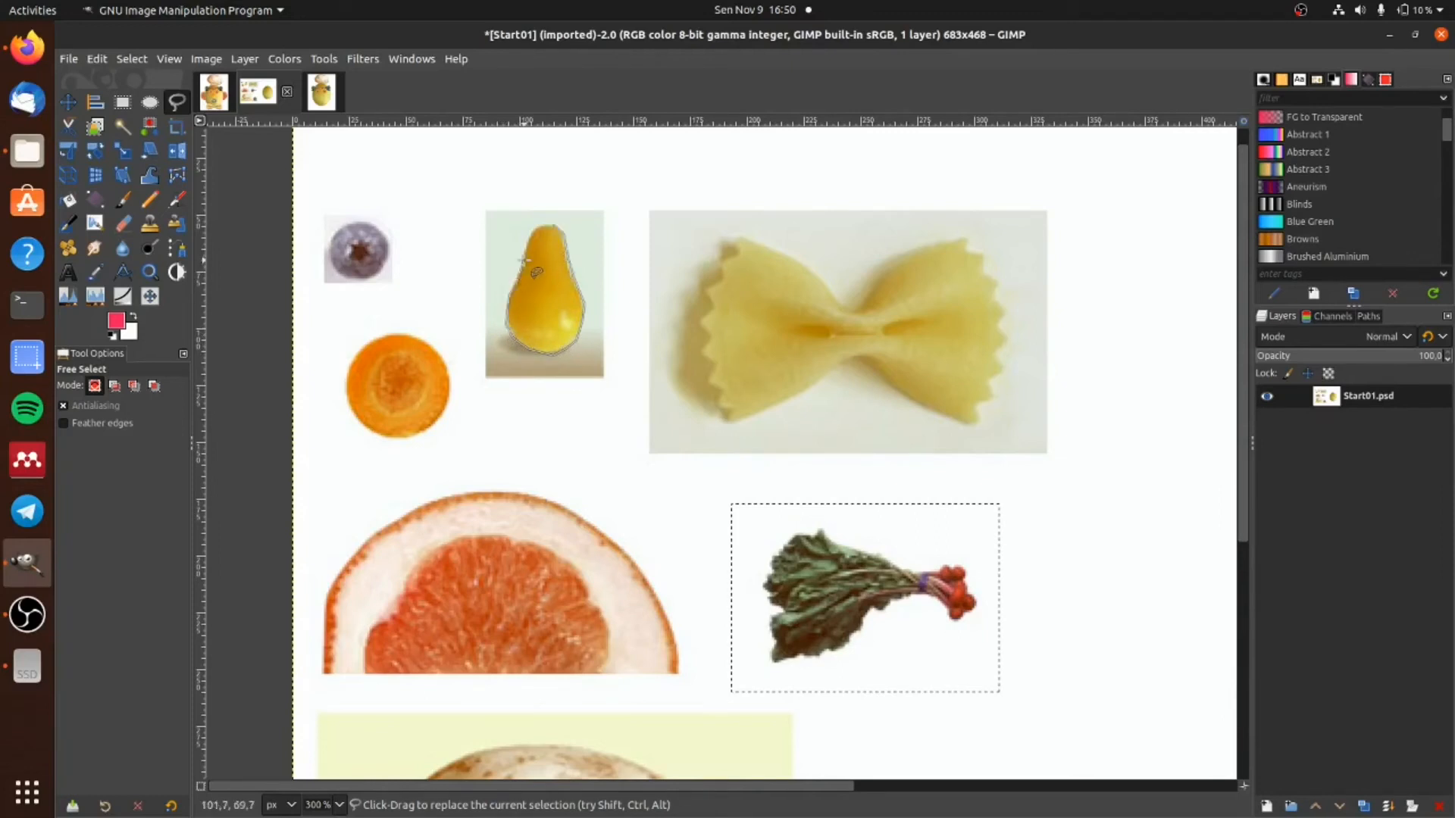
pyautogui.click(524, 241)
pyautogui.click(538, 226)
pyautogui.click(549, 224)
pyautogui.press('Return')
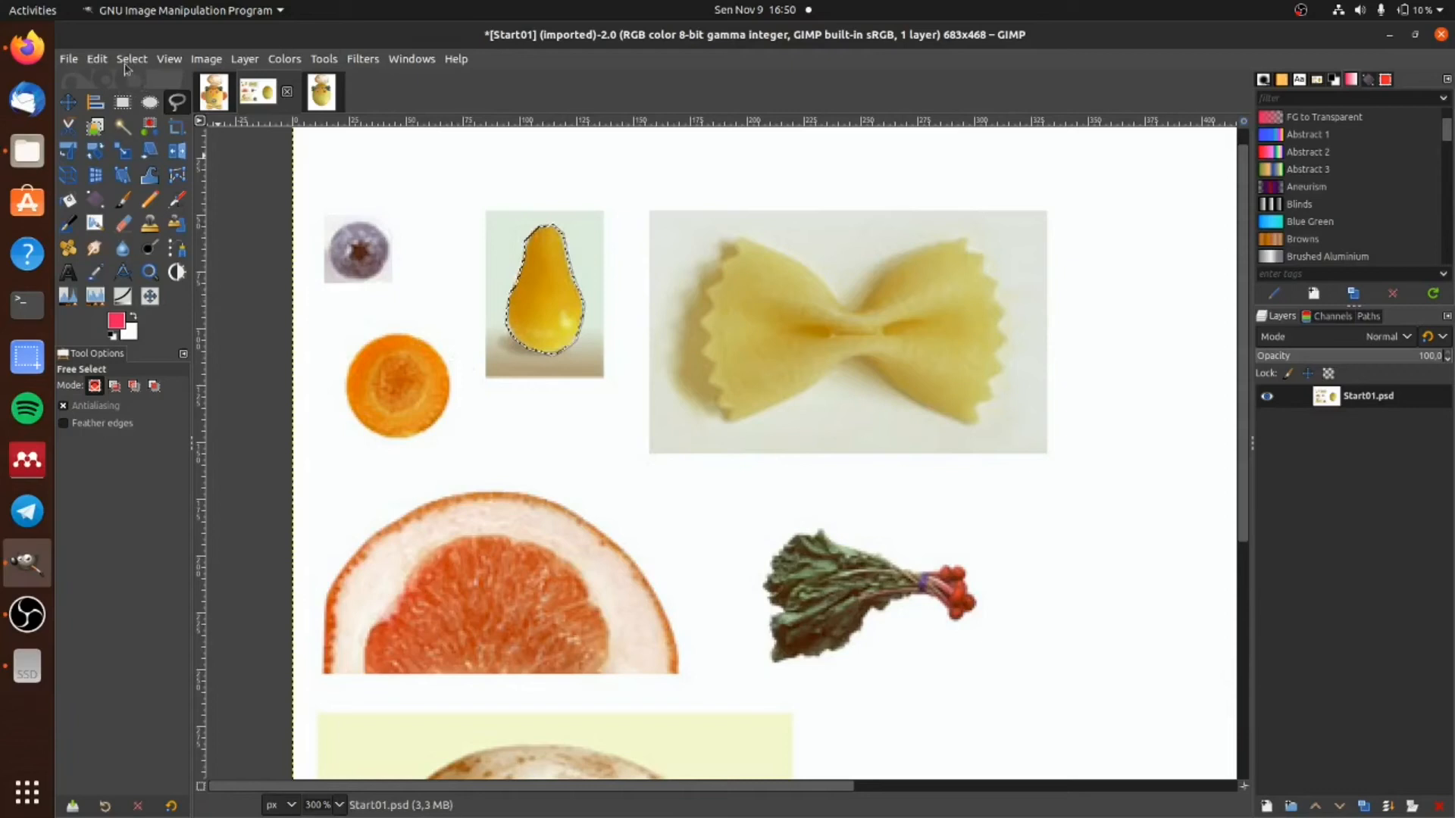
# Step: Copy the selected pear and paste it as a new layer in the untitled face image
pyautogui.hotkey('ctrl', 'c')
pyautogui.click(102, 59)
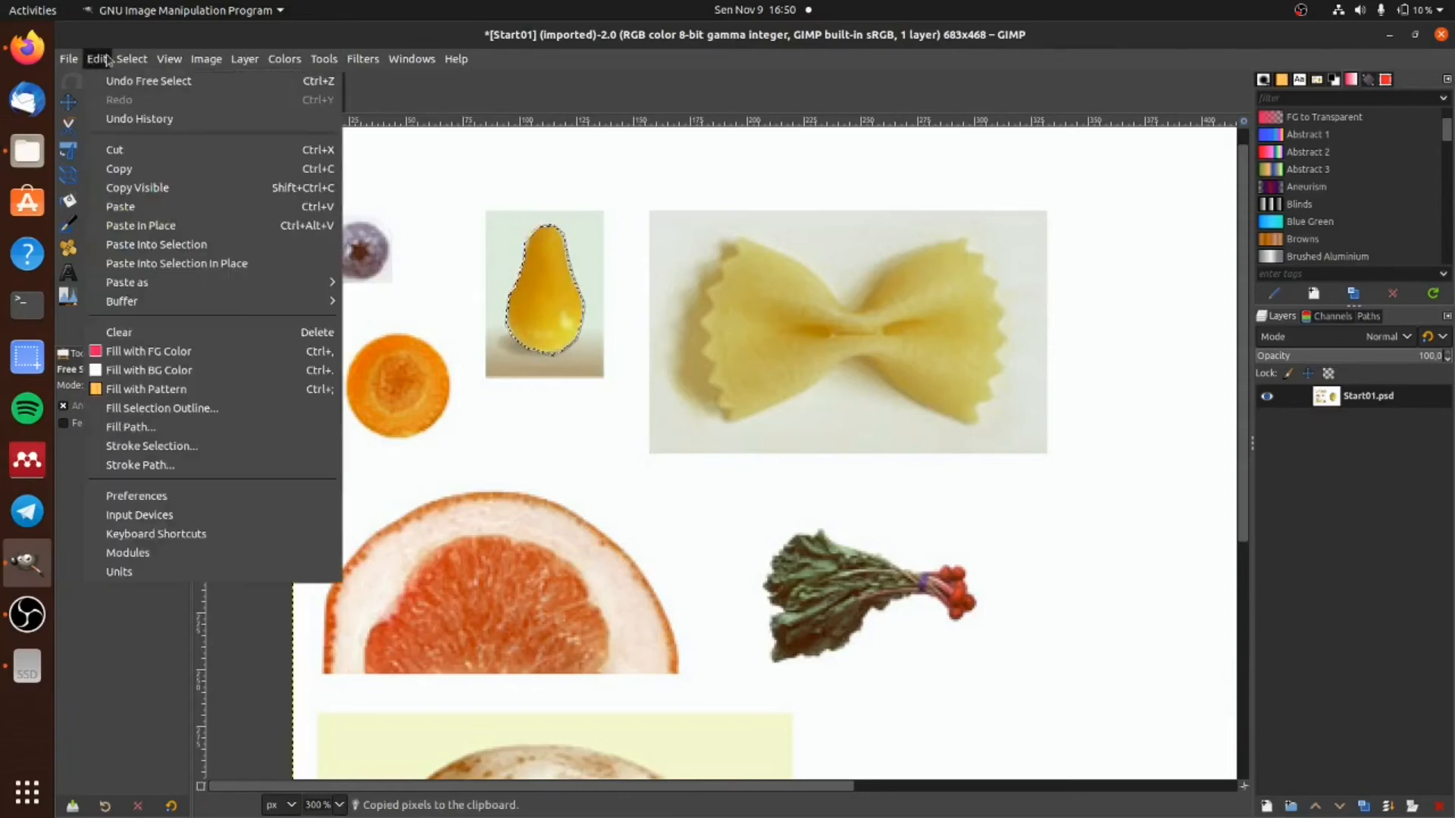
pyautogui.click(115, 168)
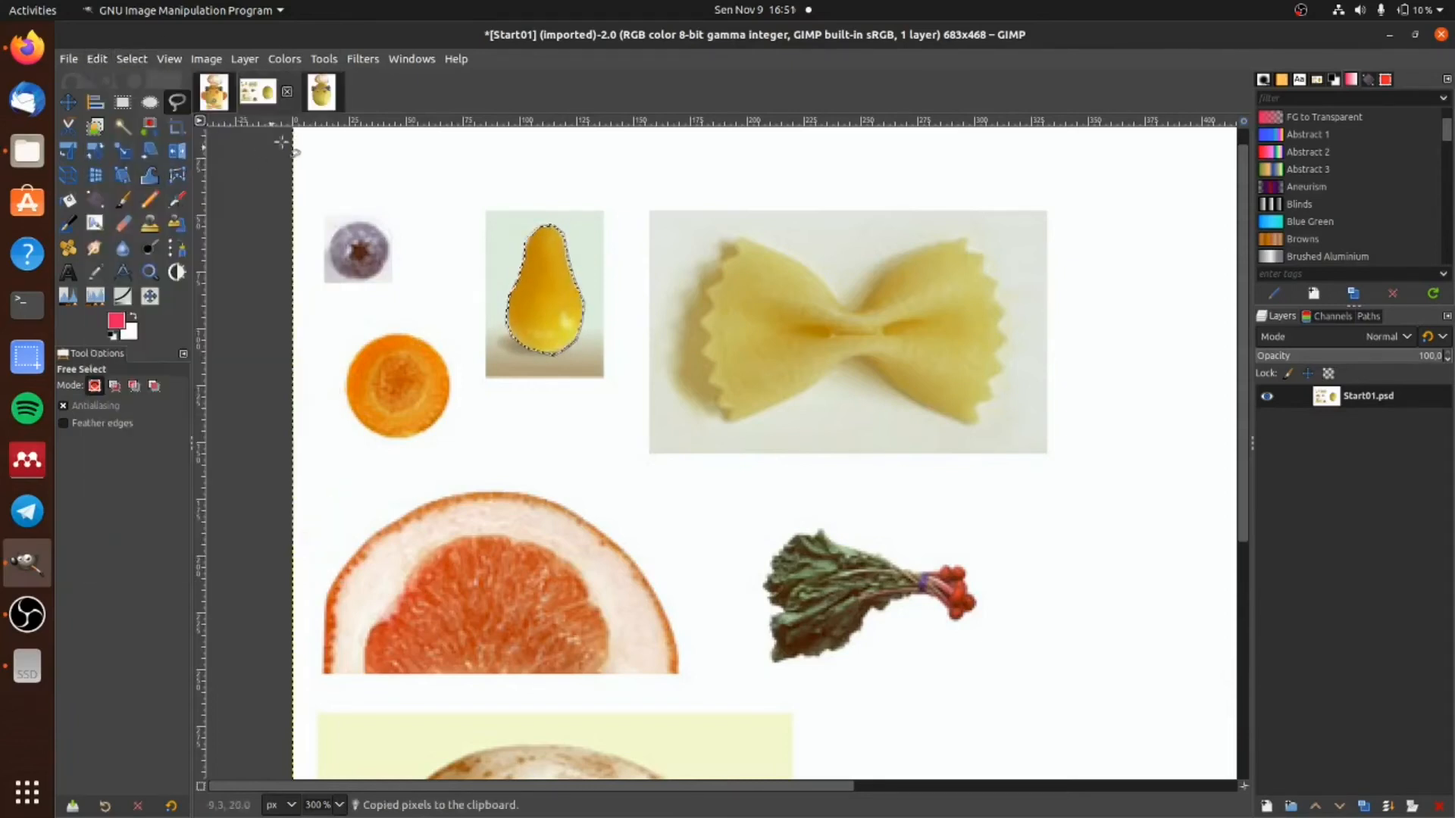
pyautogui.click(319, 100)
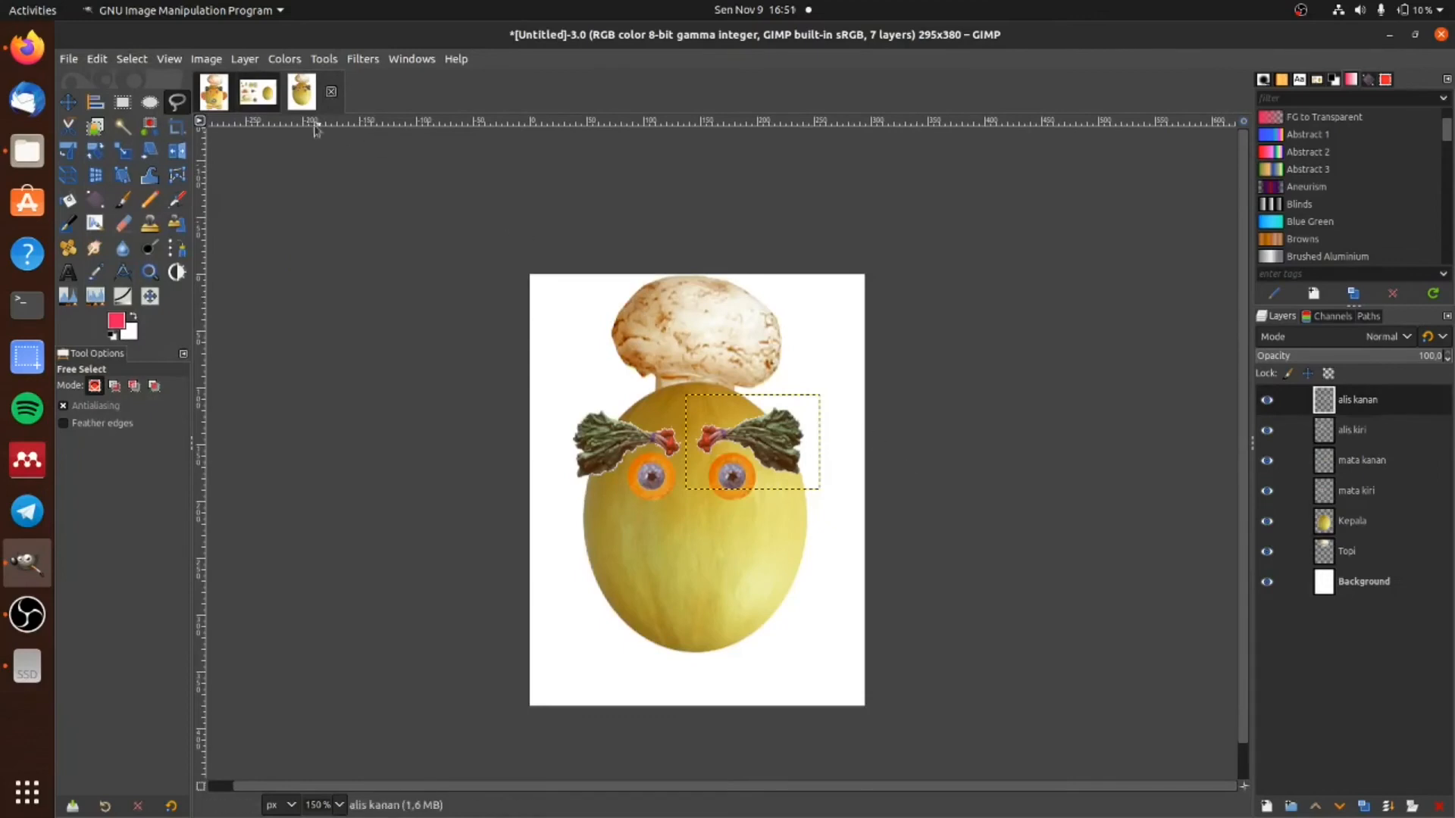
pyautogui.click(97, 59)
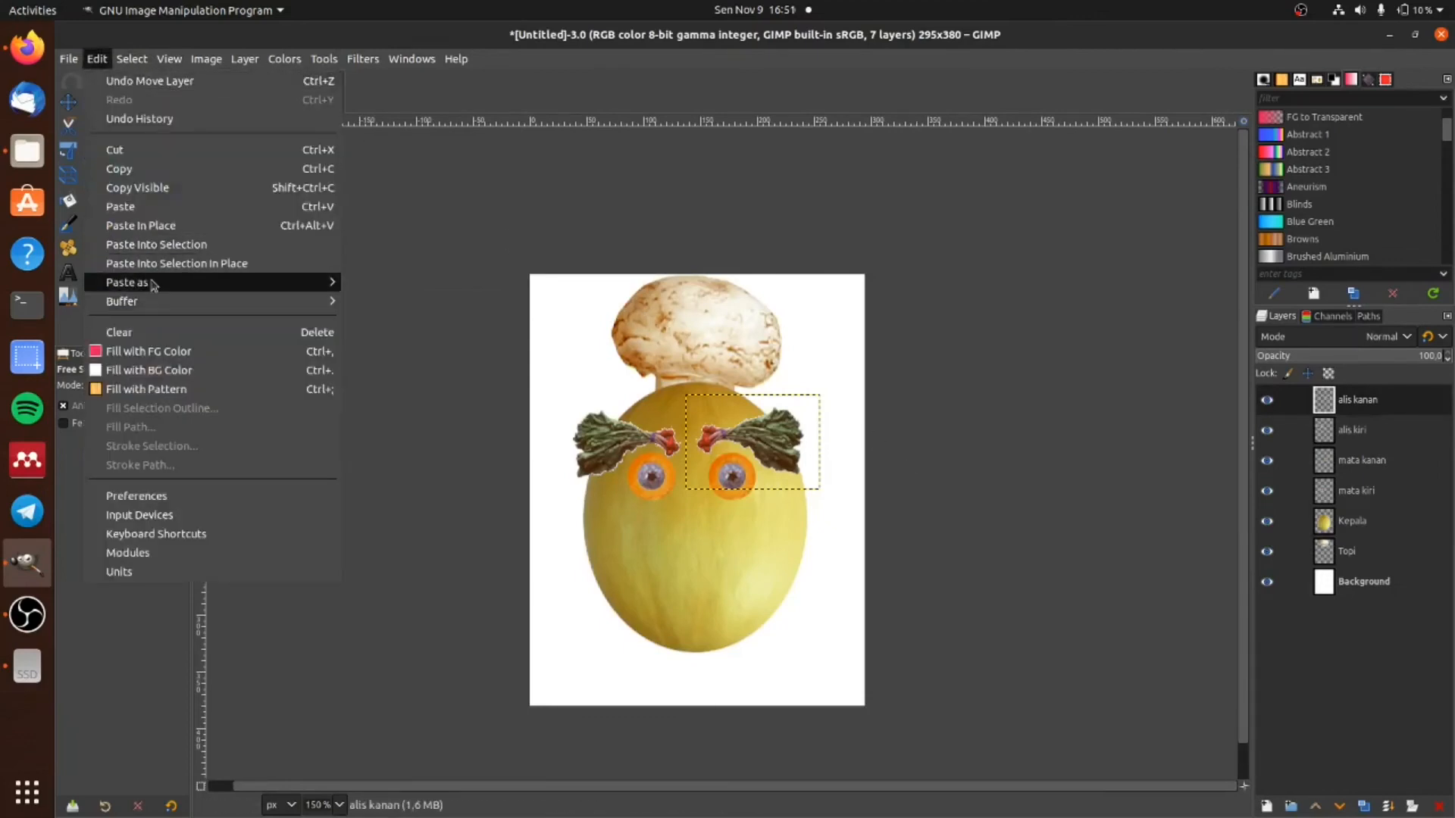
pyautogui.moveTo(154, 285)
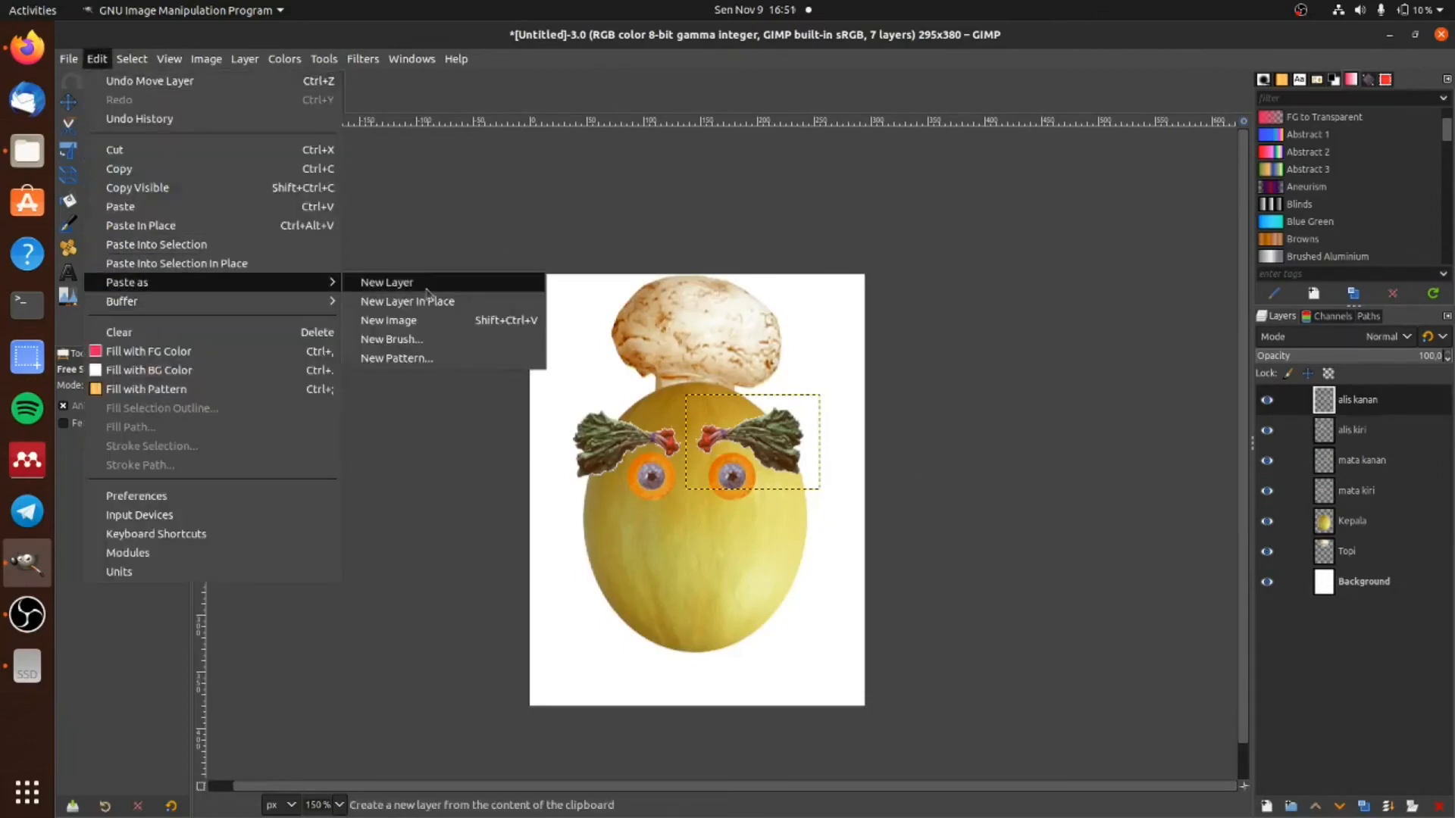
pyautogui.click(481, 292)
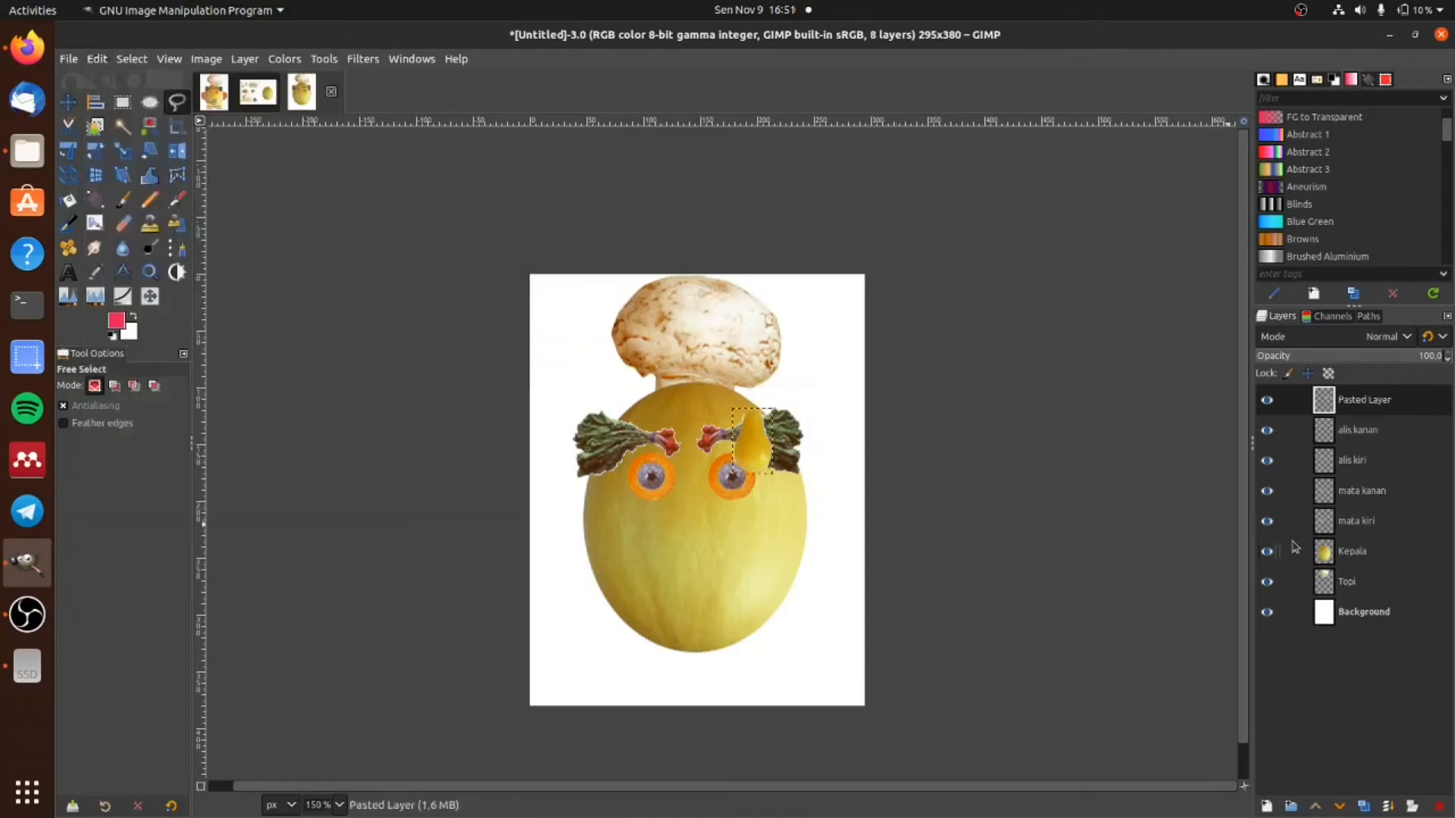
# Step: Name the pasted pear layer hidung and place it as the nose, centred just below the eyes
pyautogui.press('m')
pyautogui.doubleClick(1369, 399)
pyautogui.write('hidung')
pyautogui.press('Return')
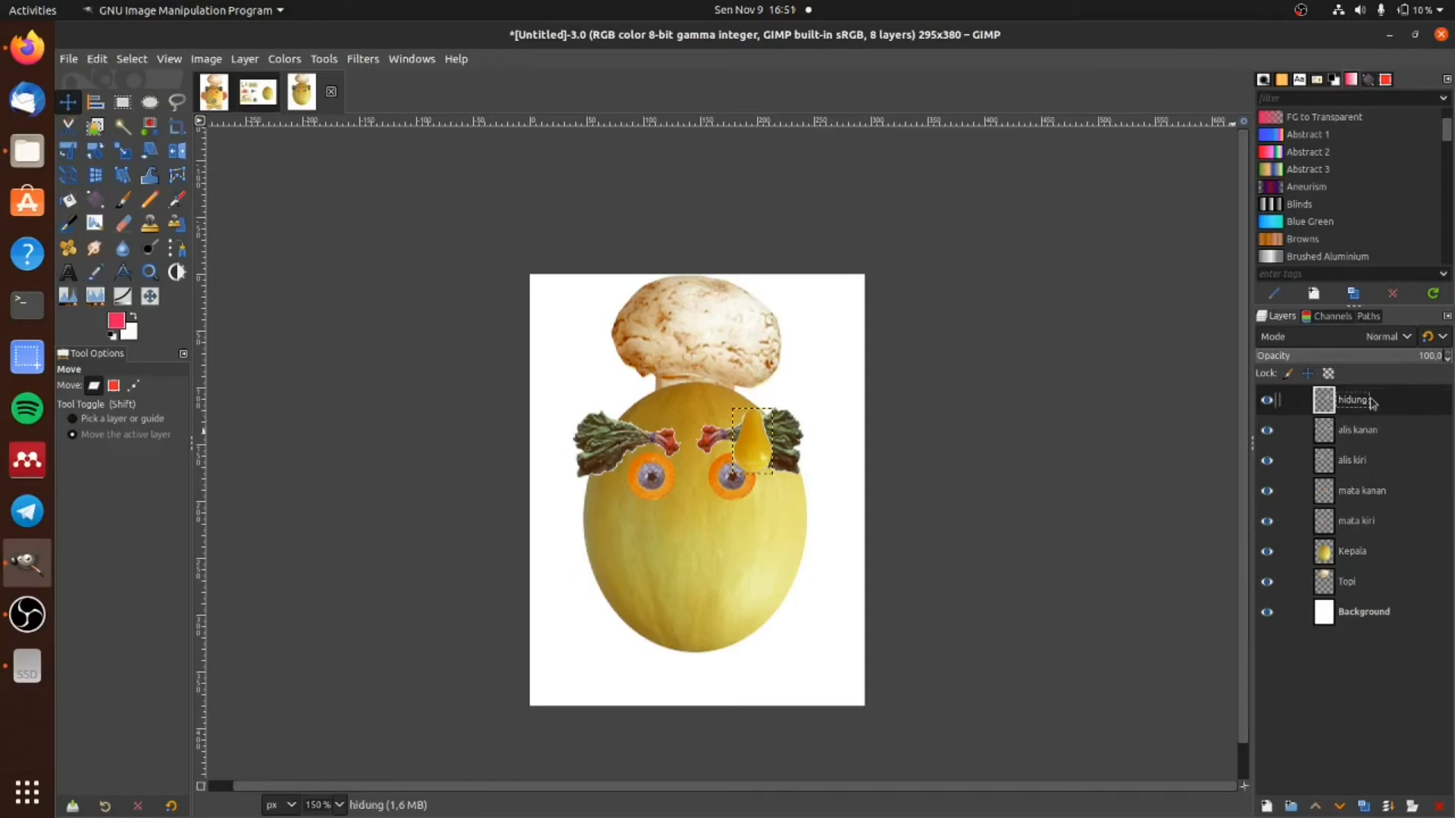
pyautogui.moveTo(762, 455); pyautogui.dragTo(701, 528)
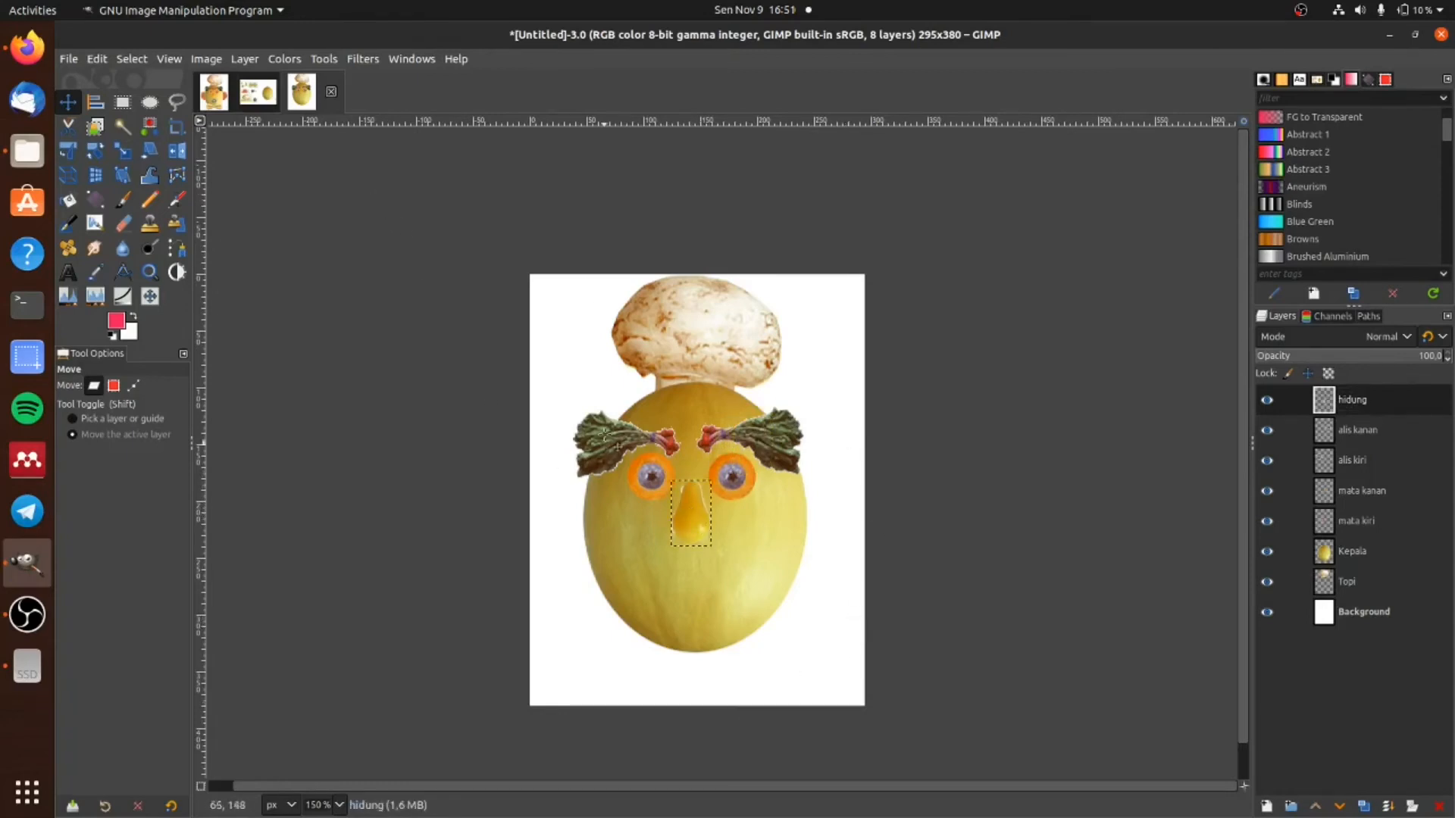
# Step: In Start01, make a 57 × 57 px elliptical selection over the kiwi slice and copy it
pyautogui.click(250, 101)
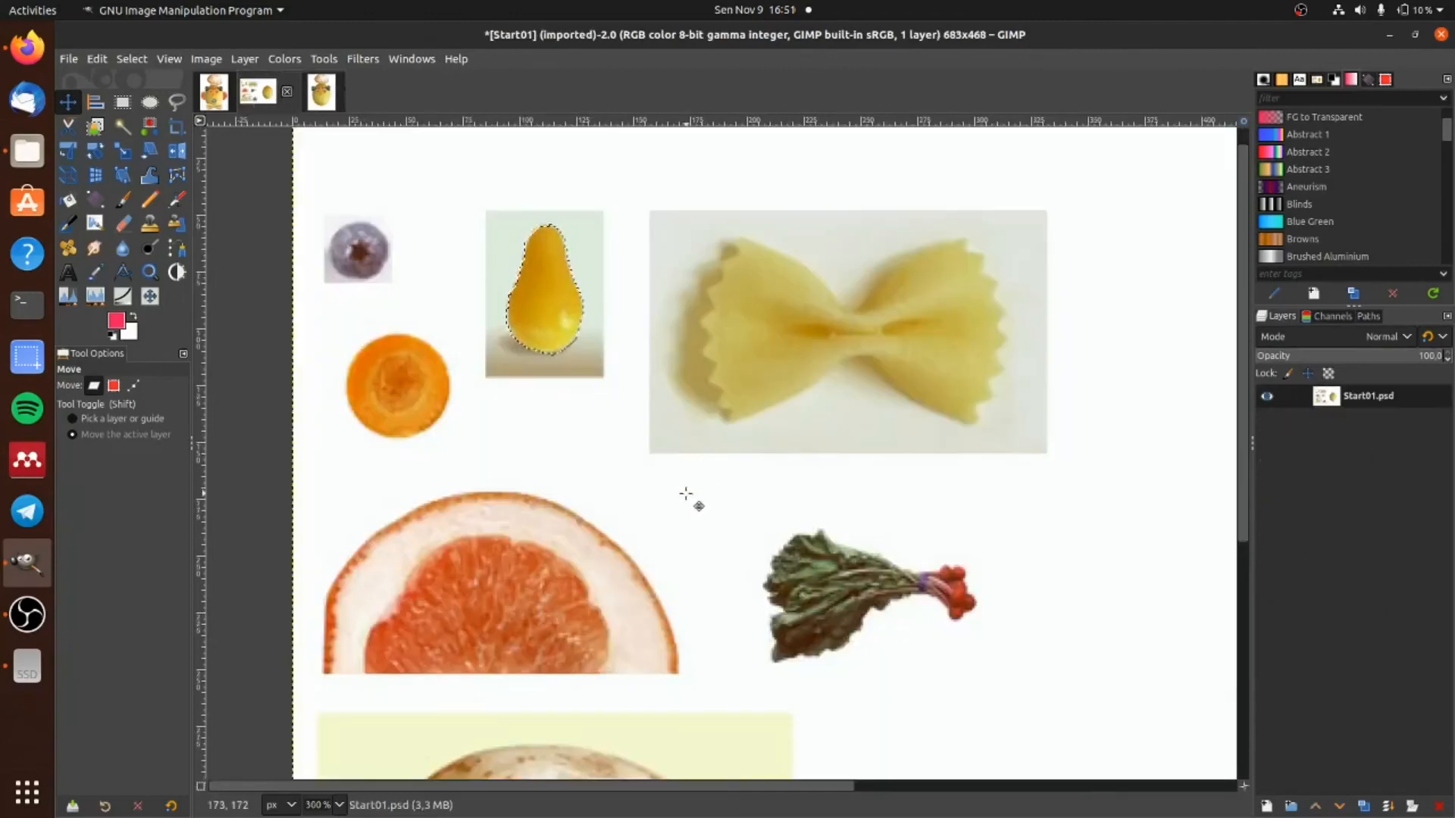
pyautogui.scroll(-5, 653, 489)
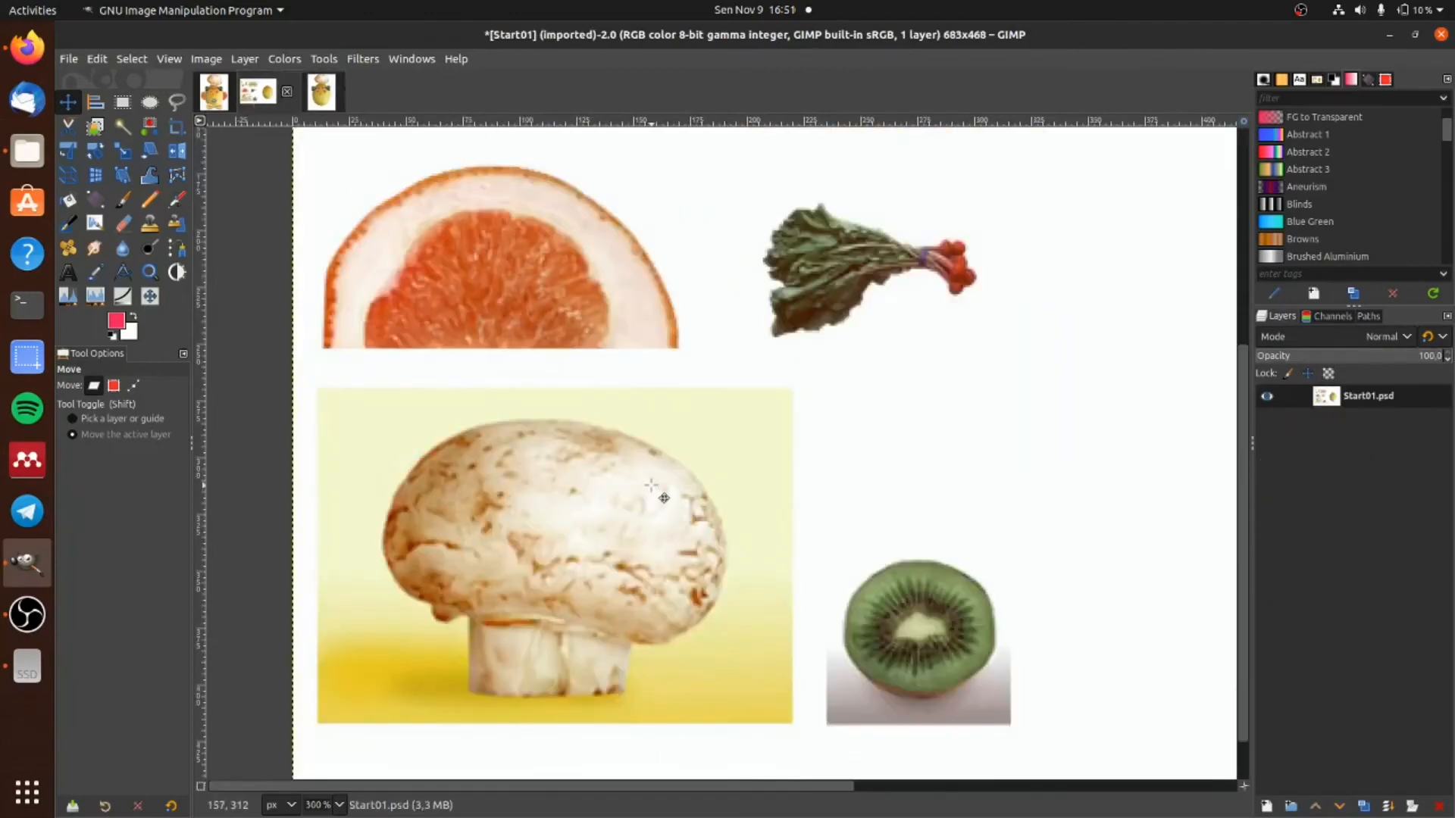
pyautogui.scroll(-1, 664, 498)
pyautogui.press('e')
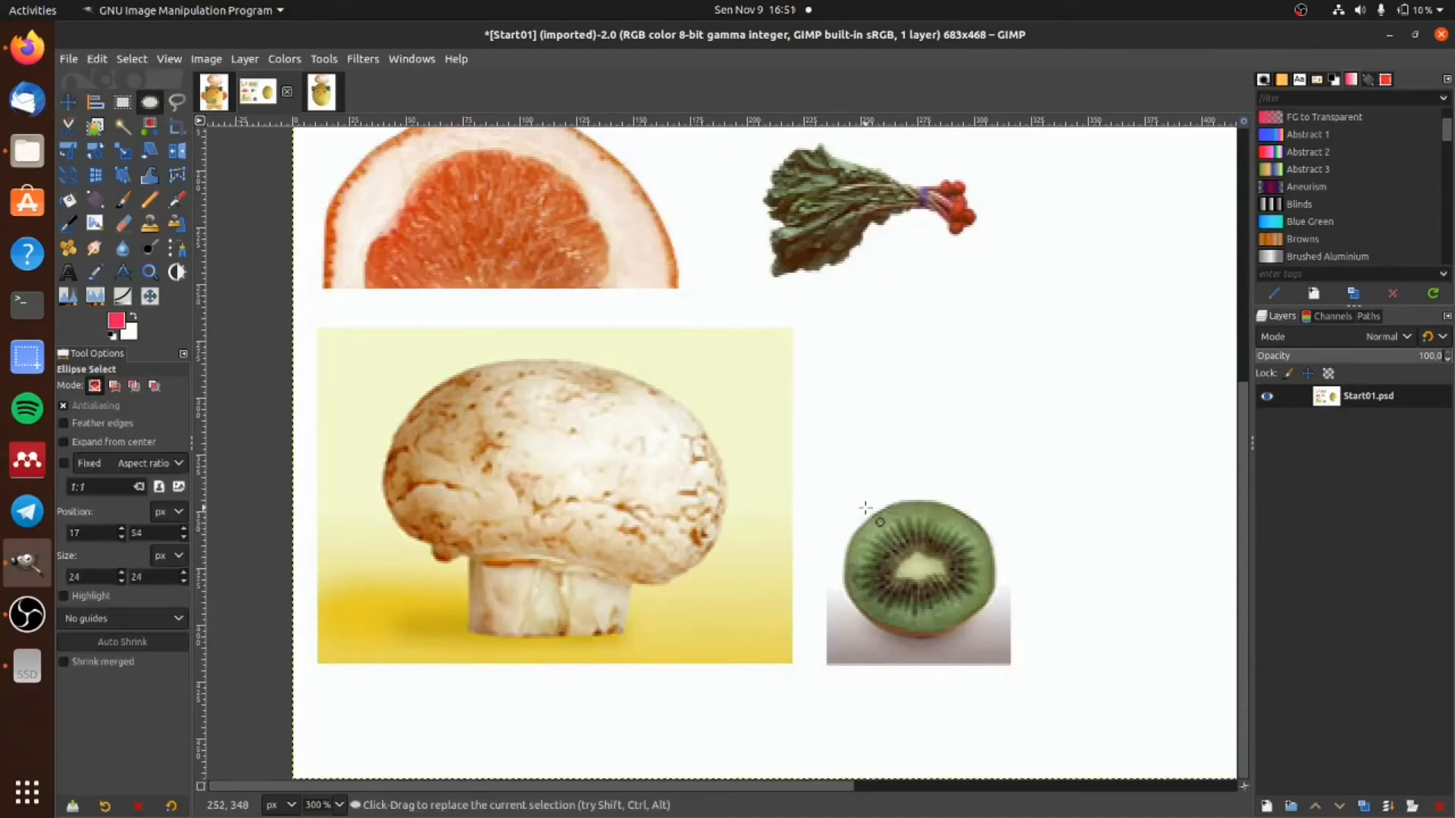
pyautogui.moveTo(865, 508); pyautogui.dragTo(996, 640)
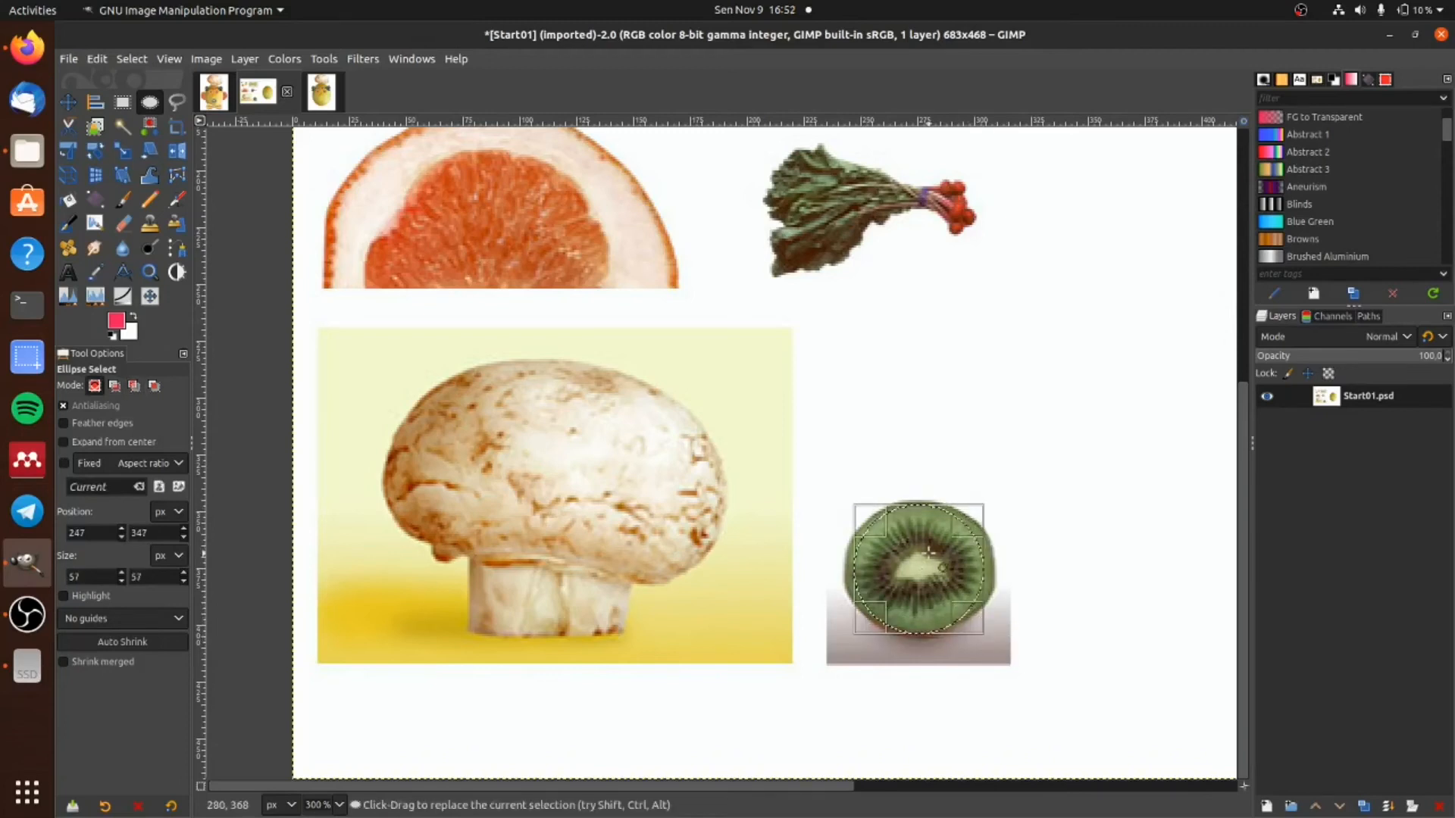
pyautogui.press('Return')
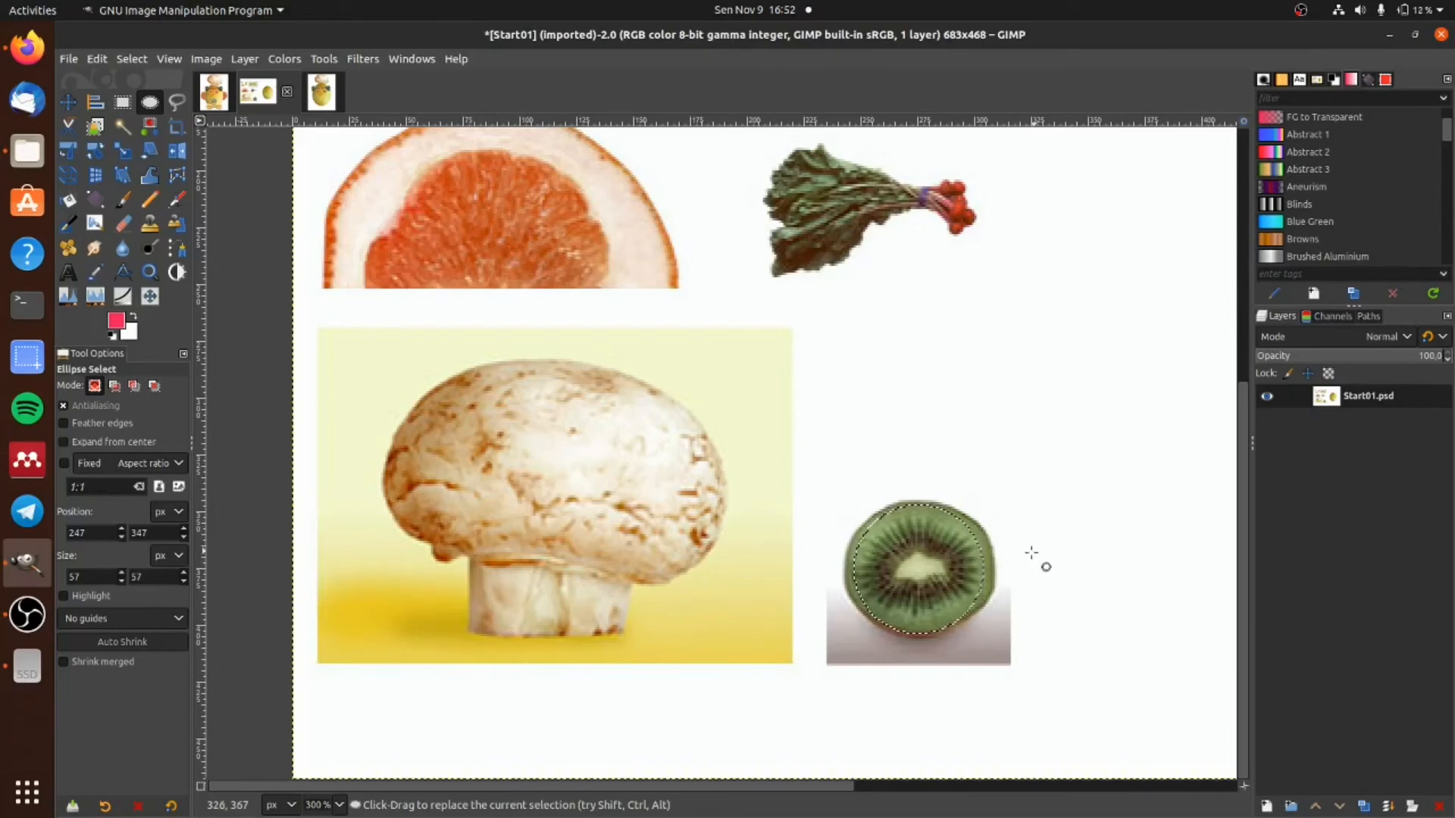
pyautogui.hotkey('ctrl', 'c')
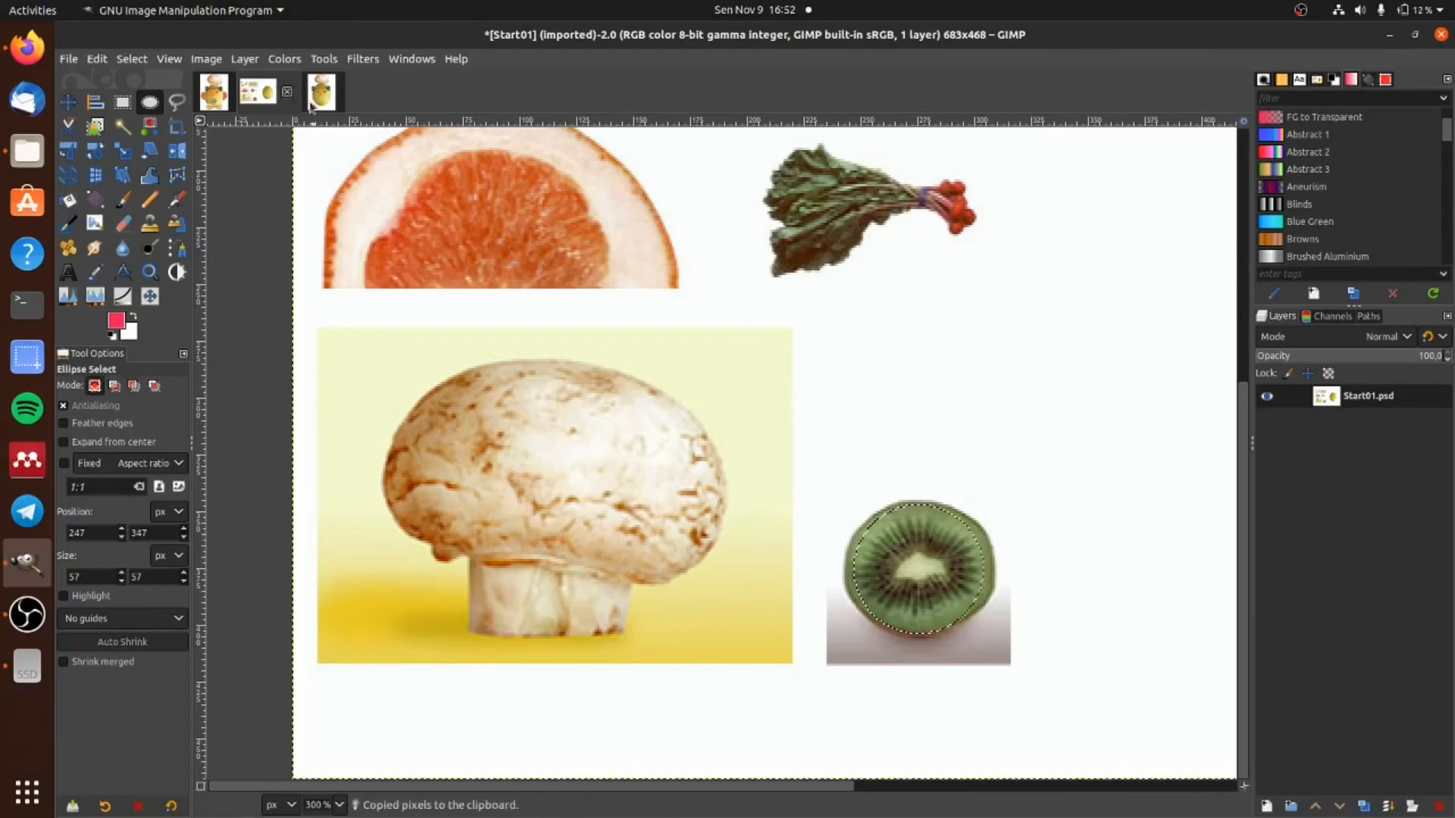
# Step: Paste the copied kiwi slice as a new layer in the untitled face image
pyautogui.click(319, 96)
pyautogui.moveTo(1379, 399); pyautogui.dragTo(1438, 805)
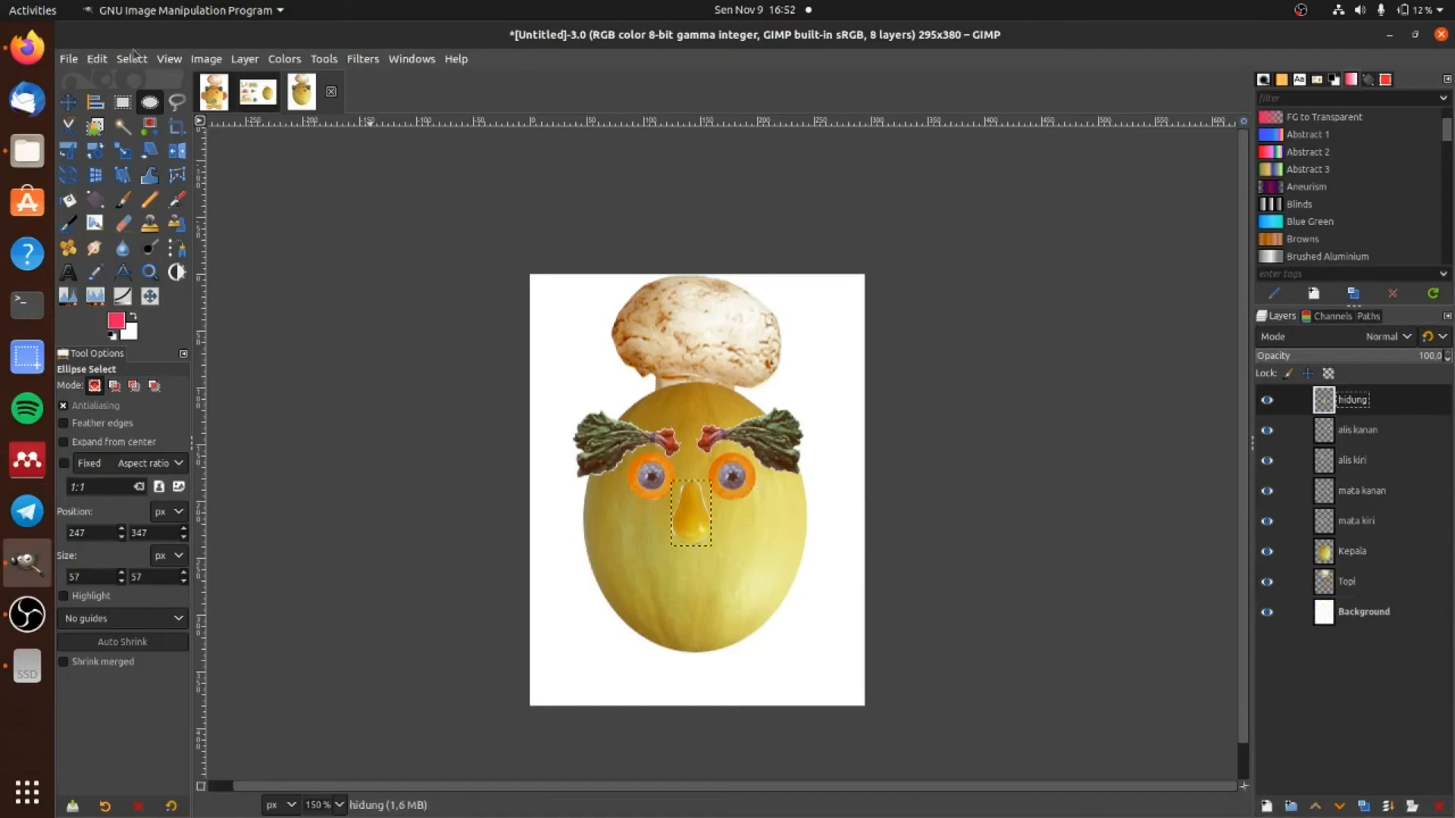
pyautogui.click(97, 58)
pyautogui.moveTo(274, 288)
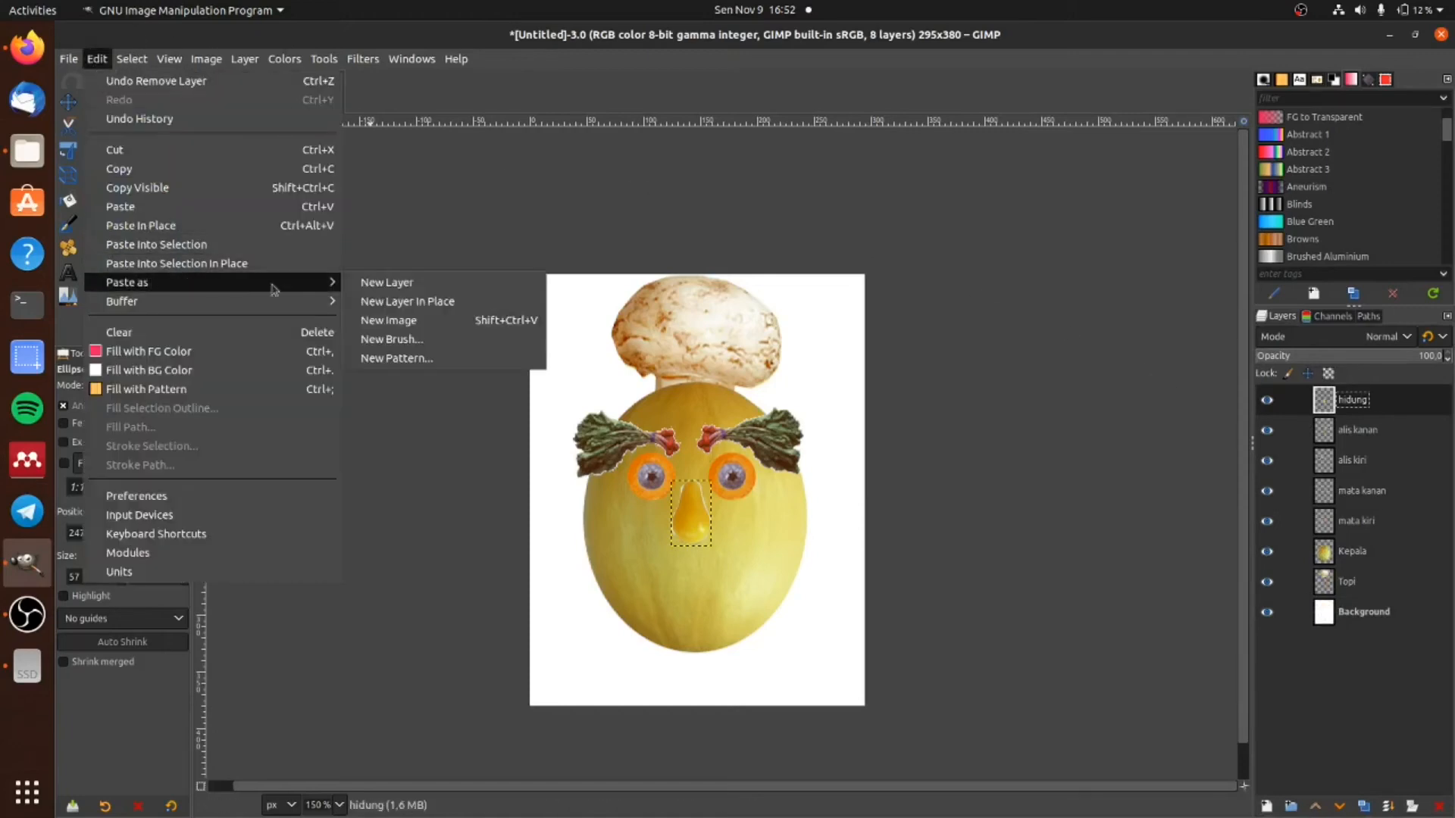
pyautogui.click(480, 301)
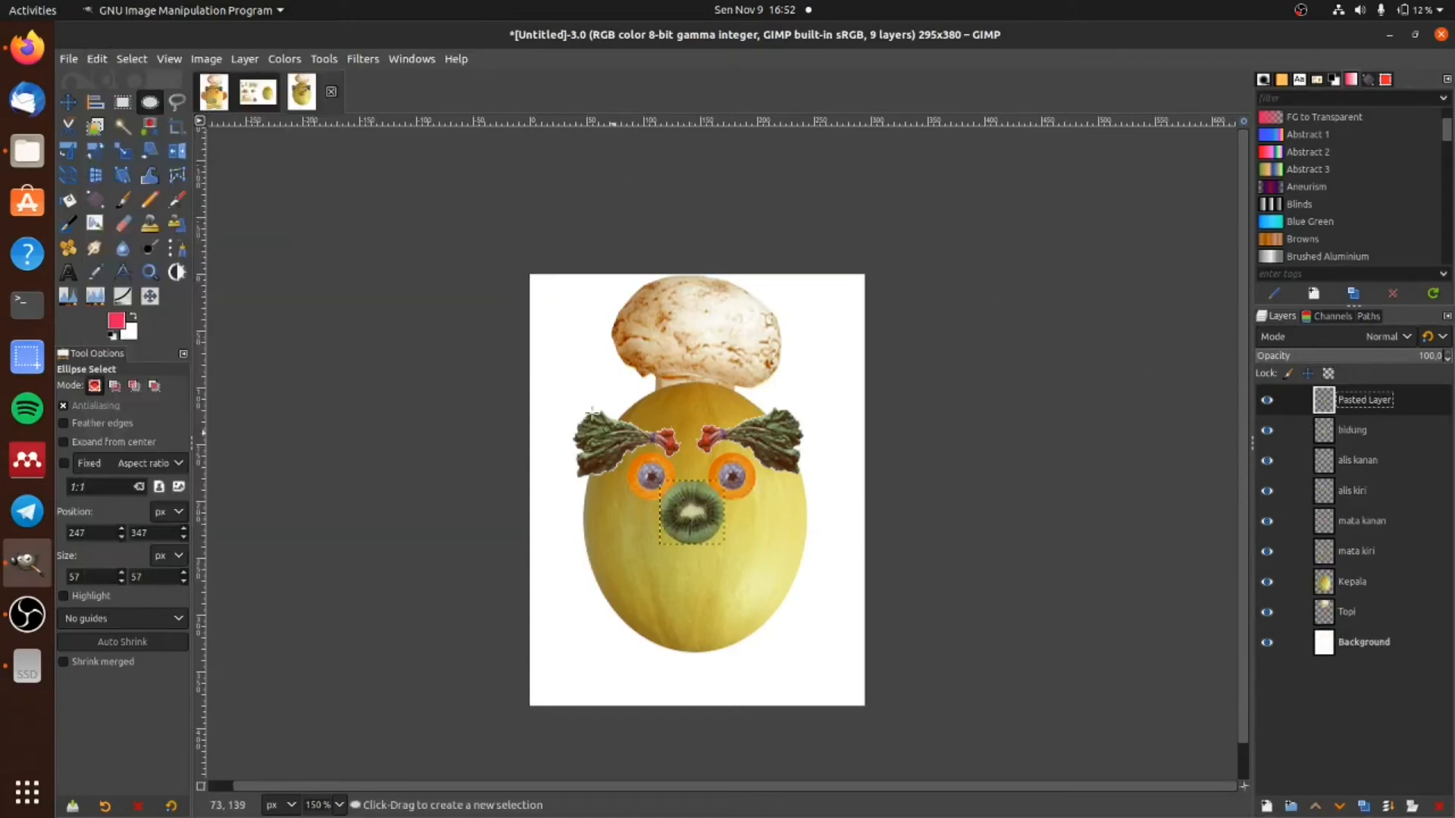
# Step: Place the pasted kiwi slice below the nose as the mouth and name its layer mulut
pyautogui.press('m')
pyautogui.moveTo(693, 513); pyautogui.dragTo(695, 582)
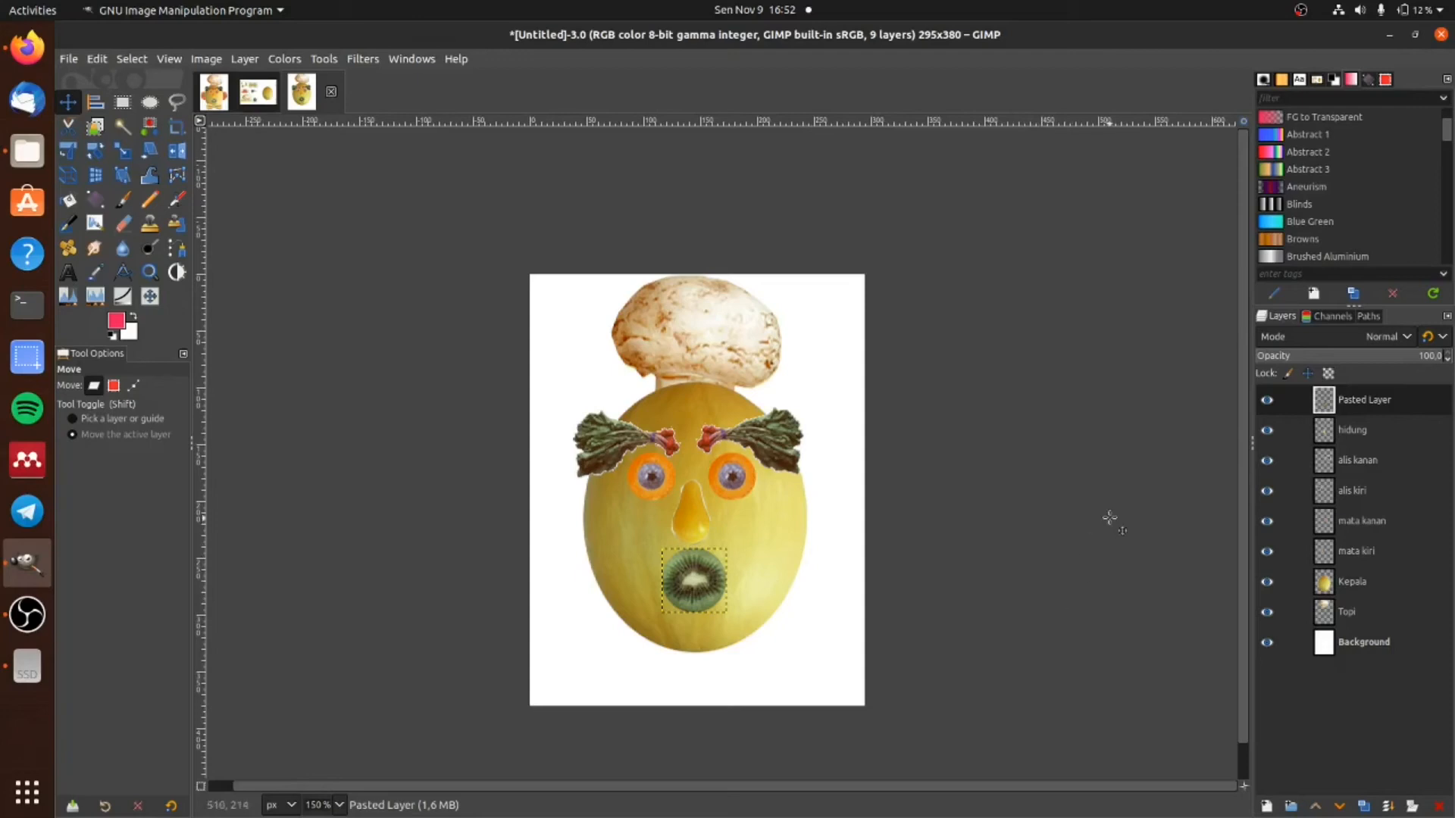
pyautogui.doubleClick(1364, 399)
pyautogui.write('mulut')
pyautogui.press('Return')
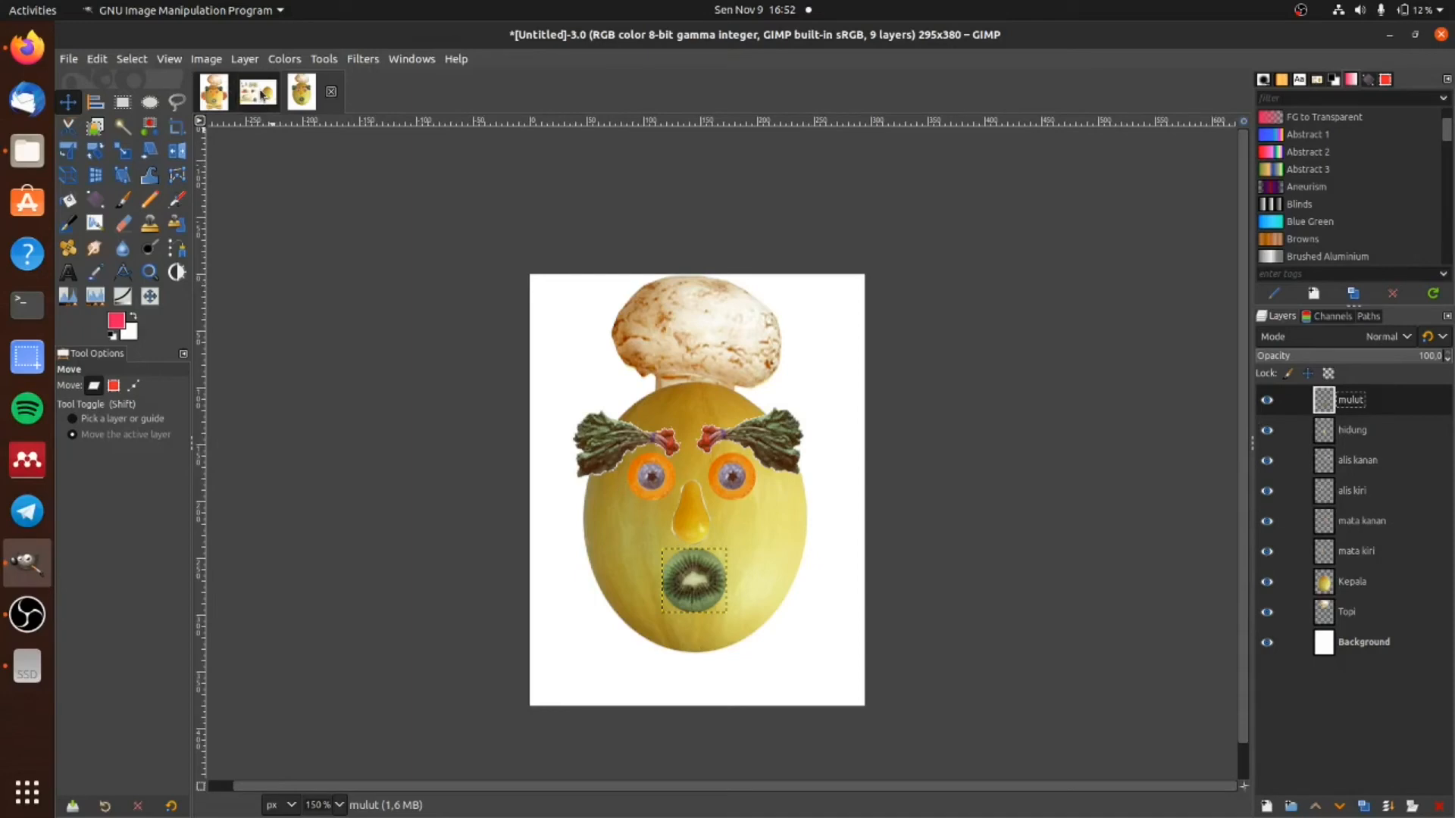
# Step: In Start01, outline the red flesh of the half grapefruit with a closed polygonal Free Select selection, leaving out the rind
pyautogui.click(216, 91)
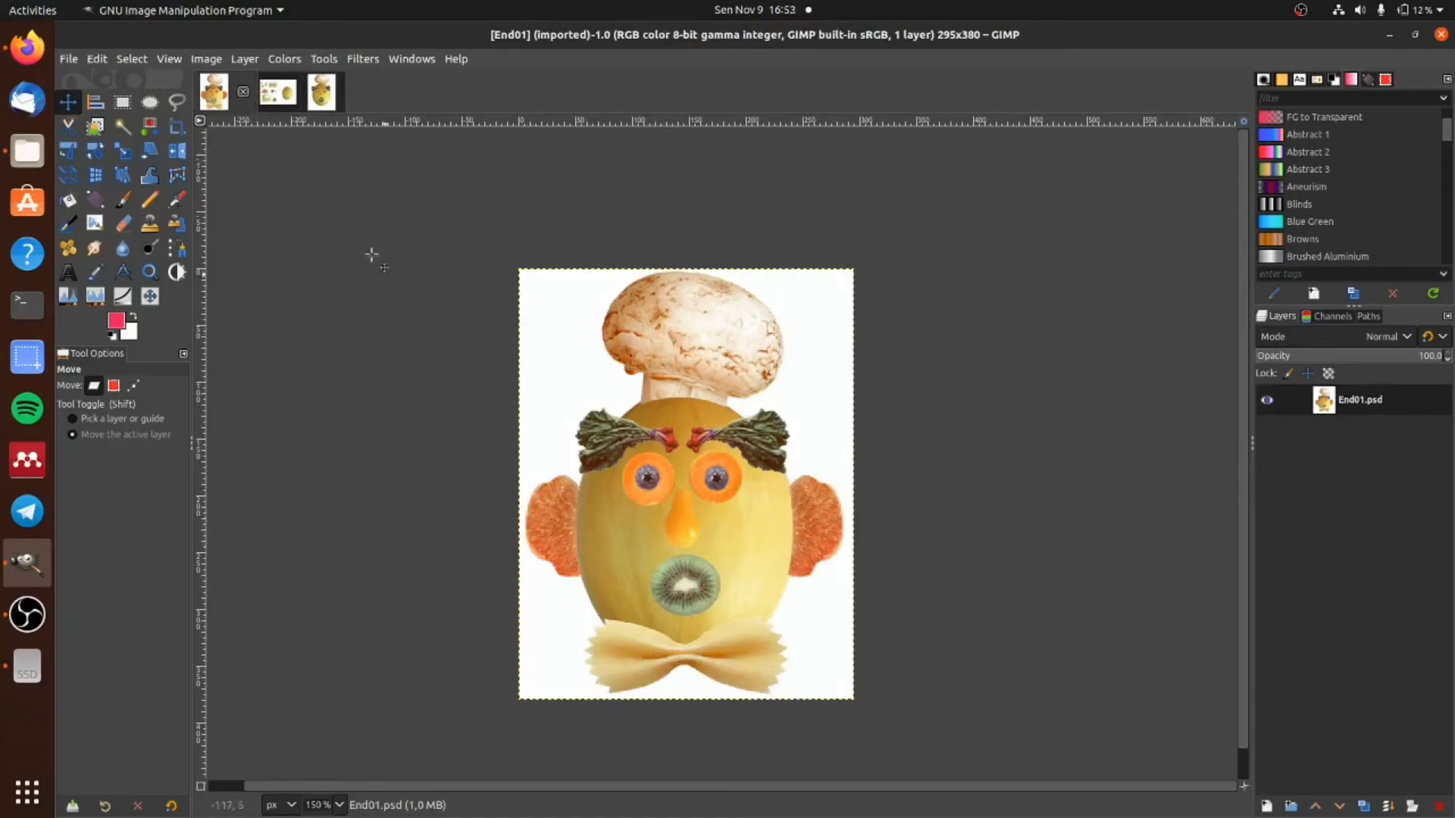
pyautogui.click(281, 93)
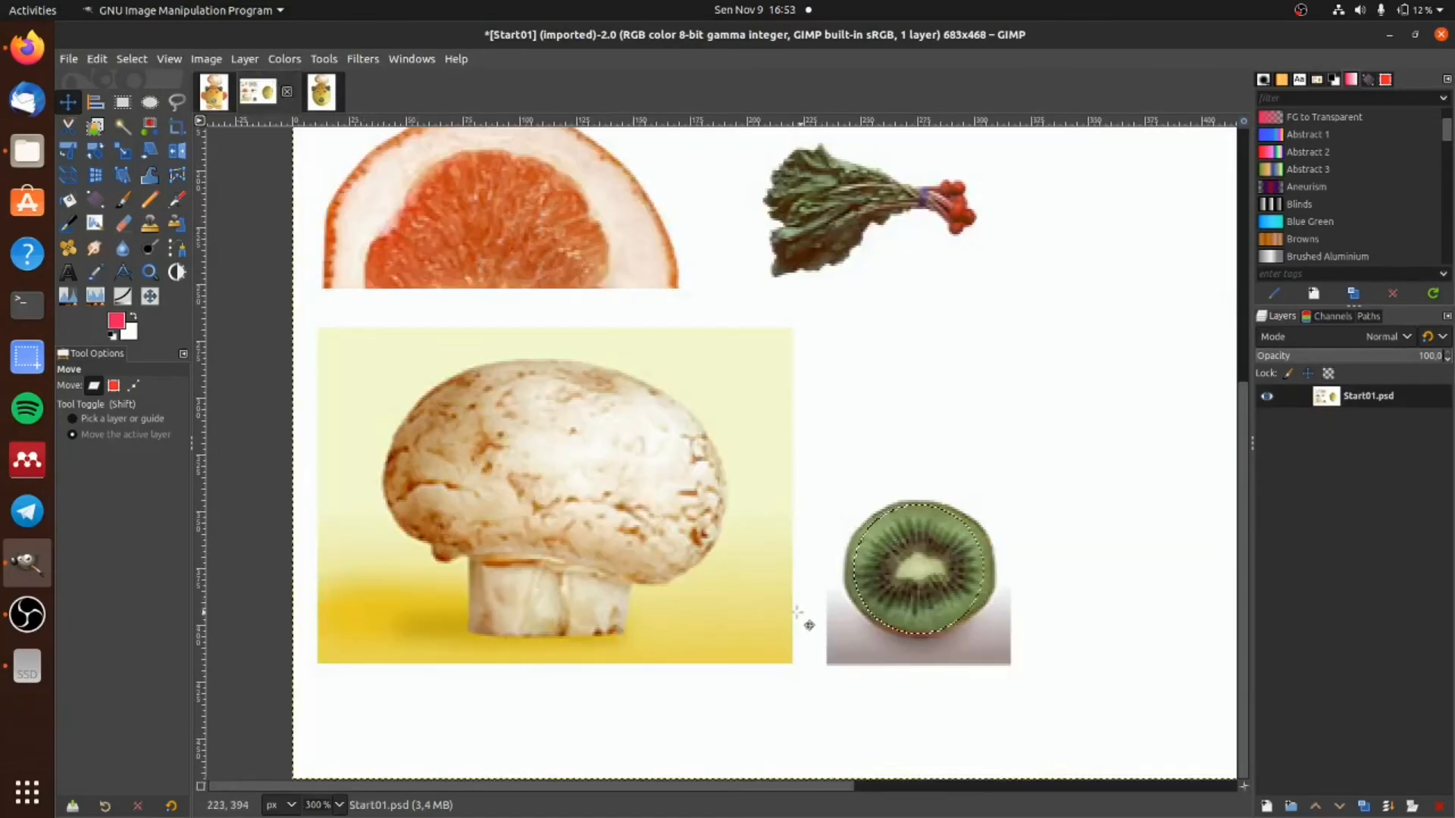
pyautogui.scroll(5, 809, 626)
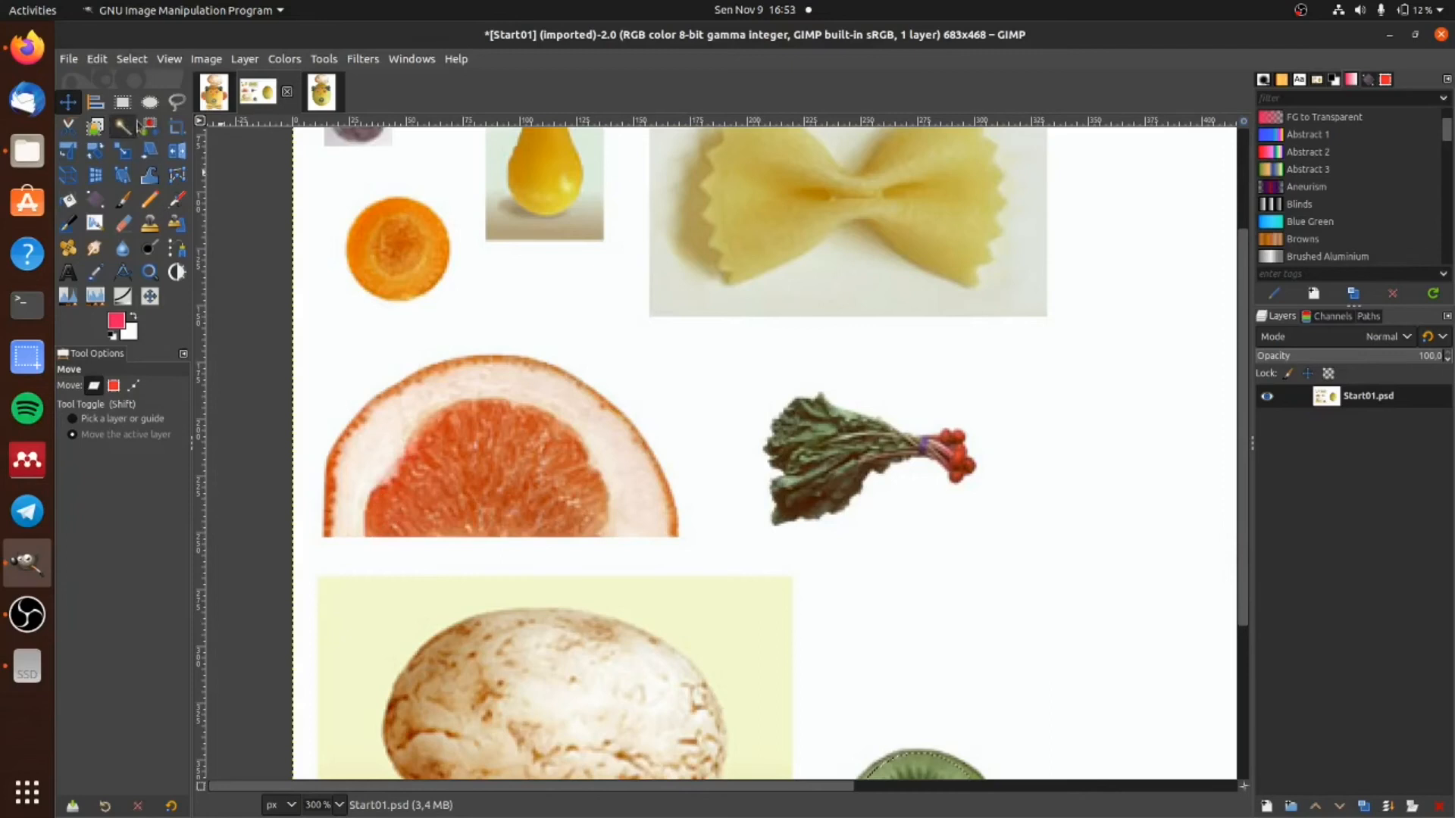
pyautogui.click(177, 105)
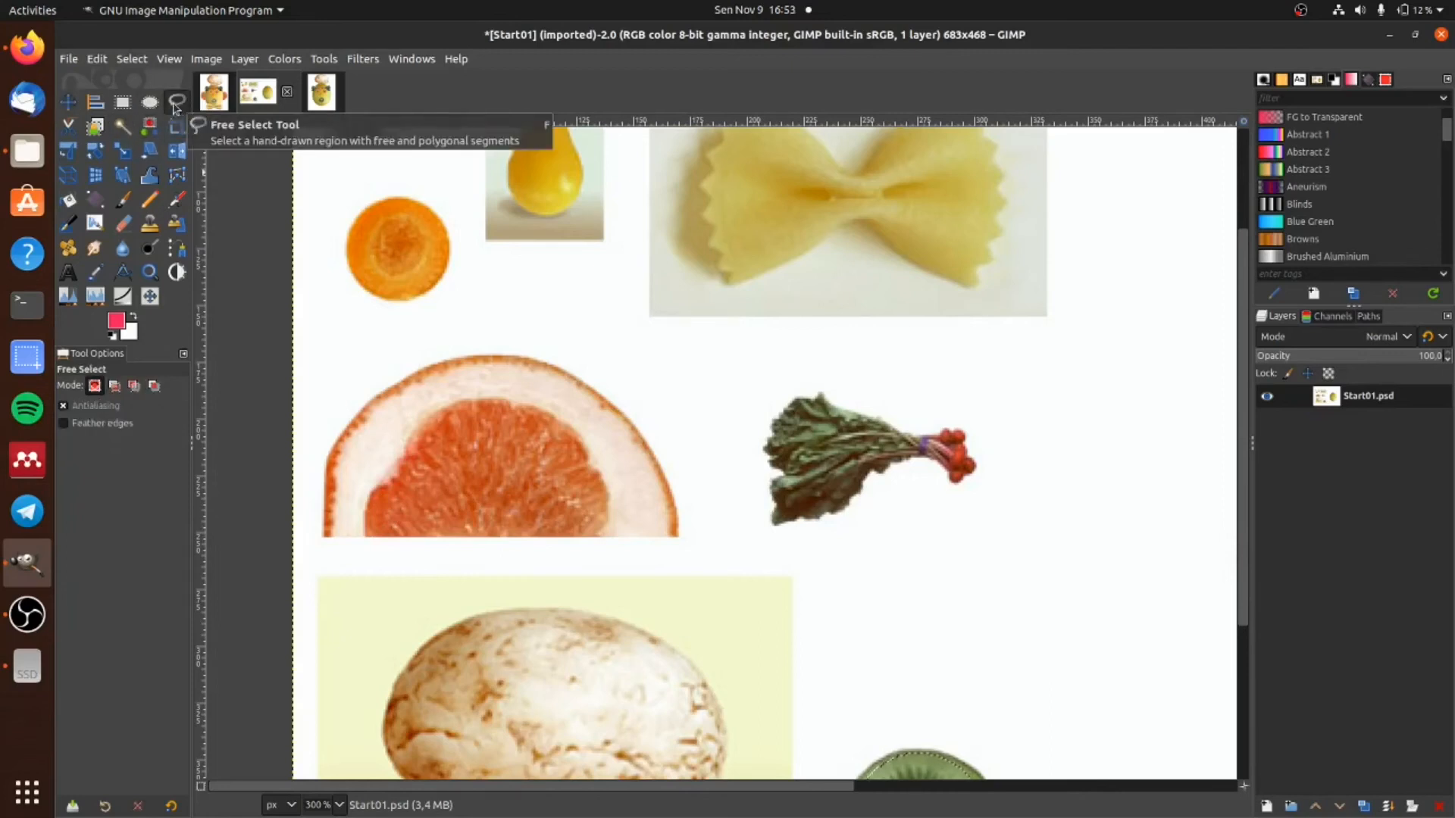
pyautogui.click(365, 535)
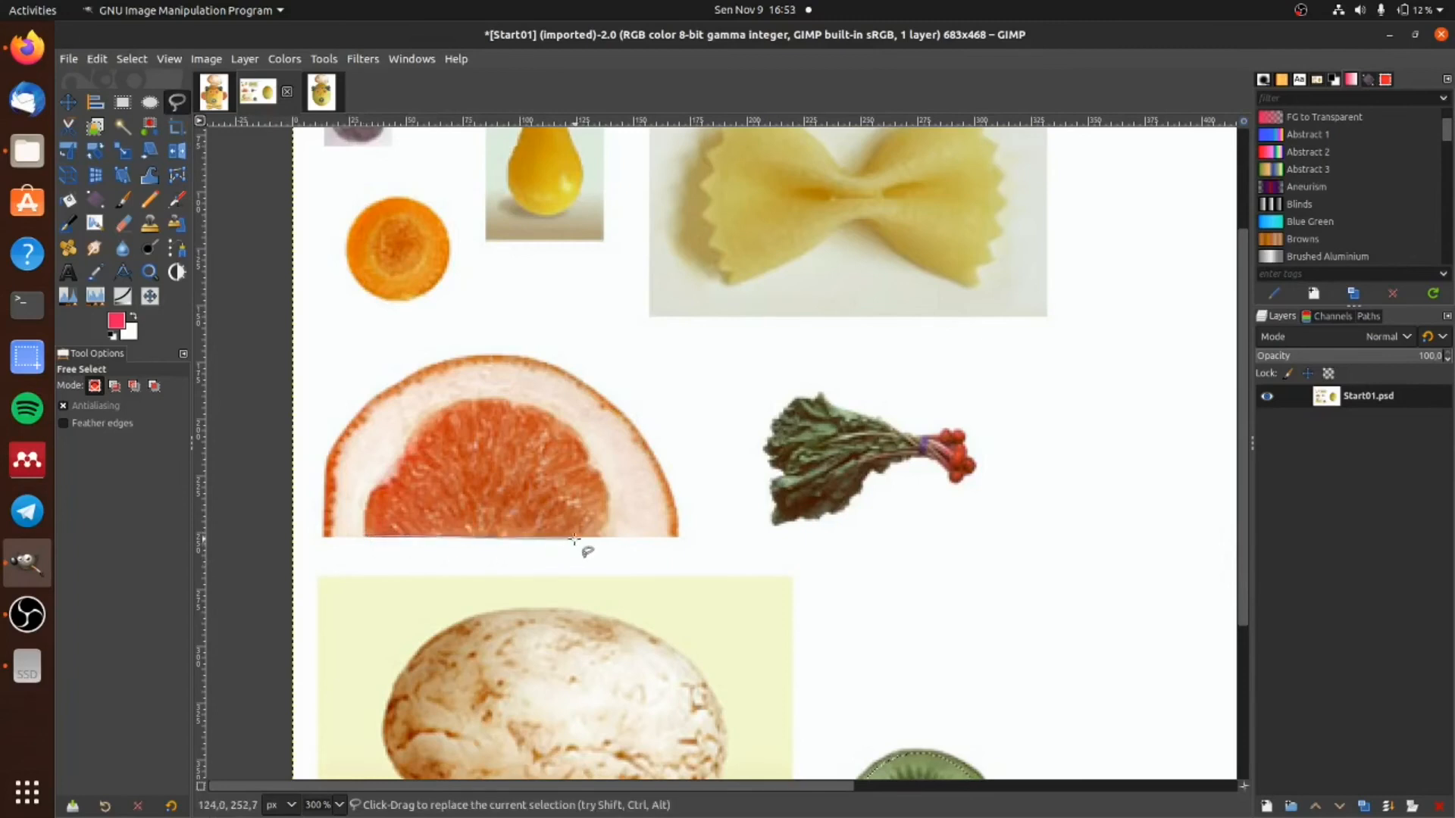
pyautogui.click(610, 536)
pyautogui.click(611, 494)
pyautogui.click(585, 459)
pyautogui.click(580, 431)
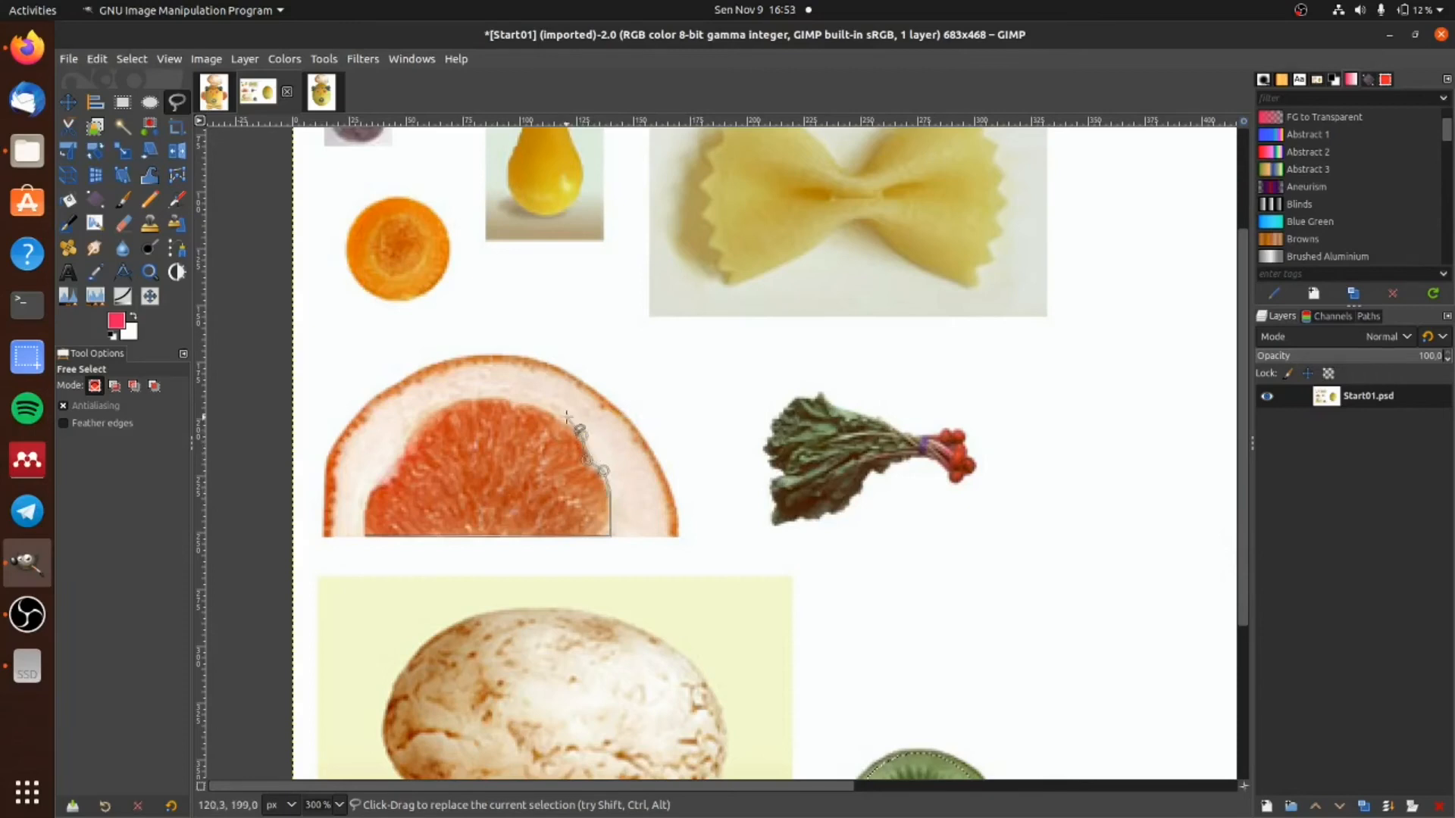
pyautogui.click(553, 414)
pyautogui.click(525, 402)
pyautogui.click(502, 398)
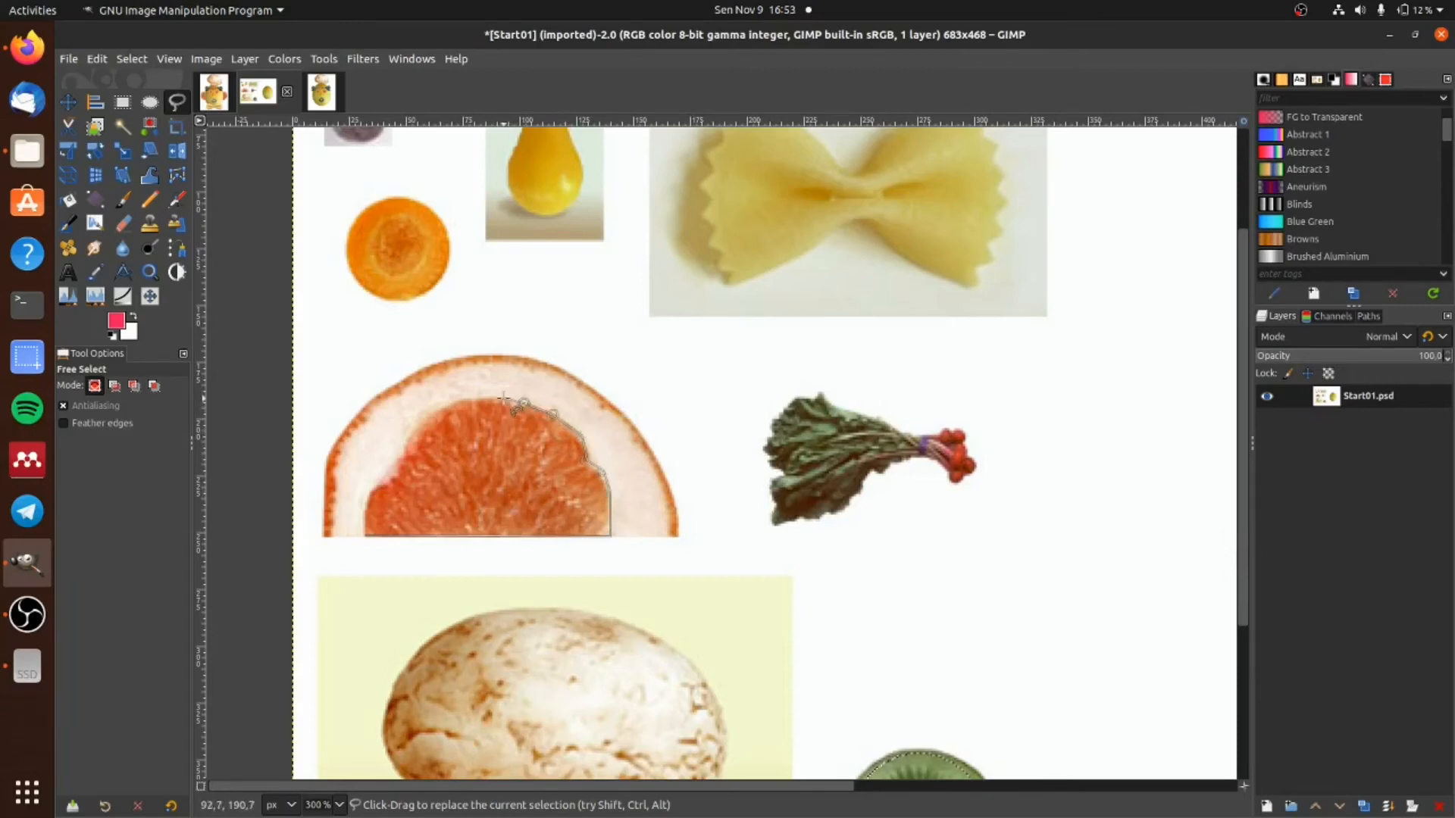
pyautogui.click(453, 401)
pyautogui.click(436, 409)
pyautogui.click(409, 448)
pyautogui.click(400, 461)
pyautogui.click(385, 475)
pyautogui.click(374, 484)
pyautogui.click(365, 535)
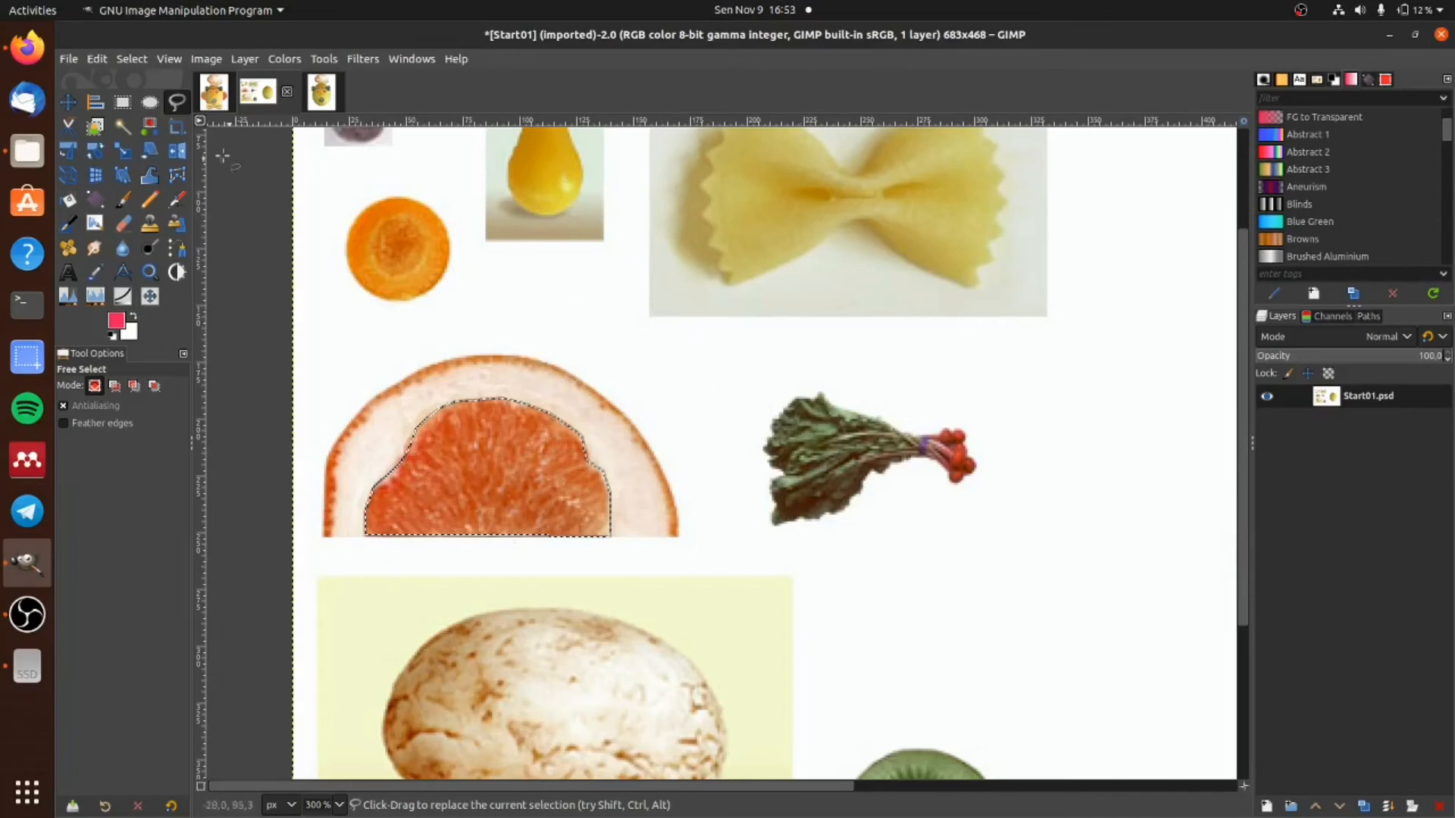
# Step: Copy the selected grapefruit flesh and paste it as a new layer in the untitled face image
pyautogui.click(69, 102)
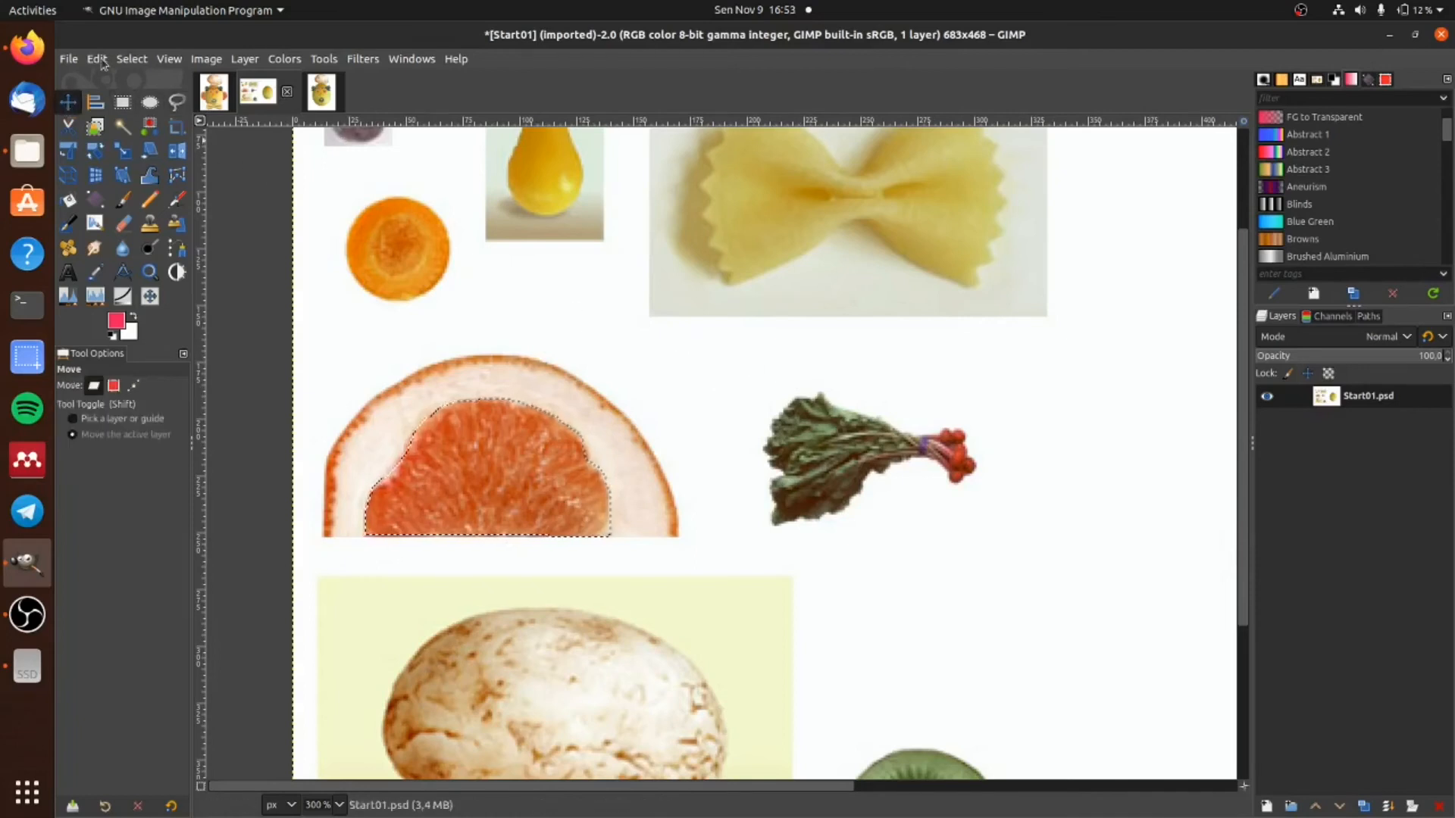
pyautogui.click(97, 59)
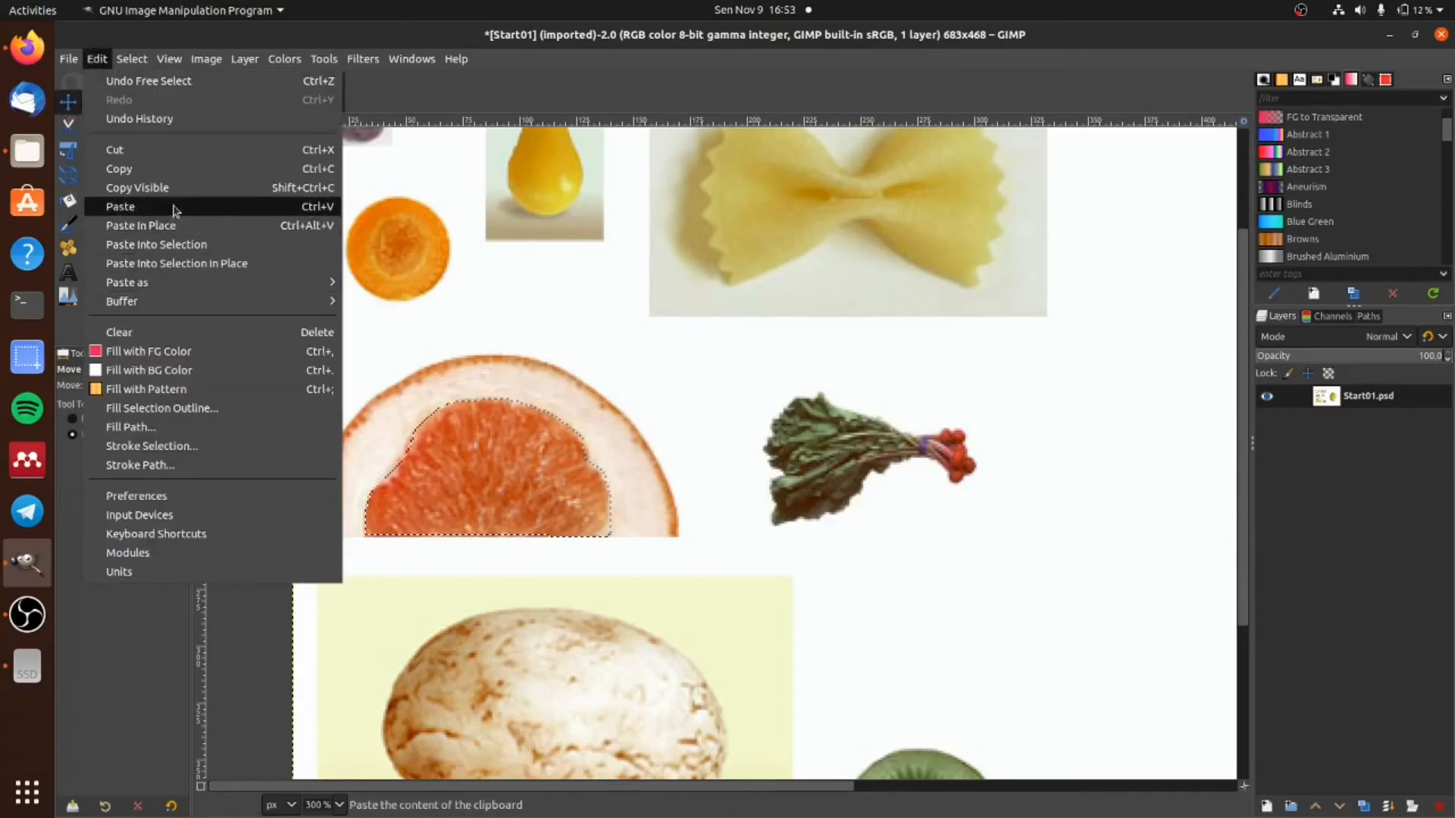
pyautogui.click(170, 169)
pyautogui.click(321, 91)
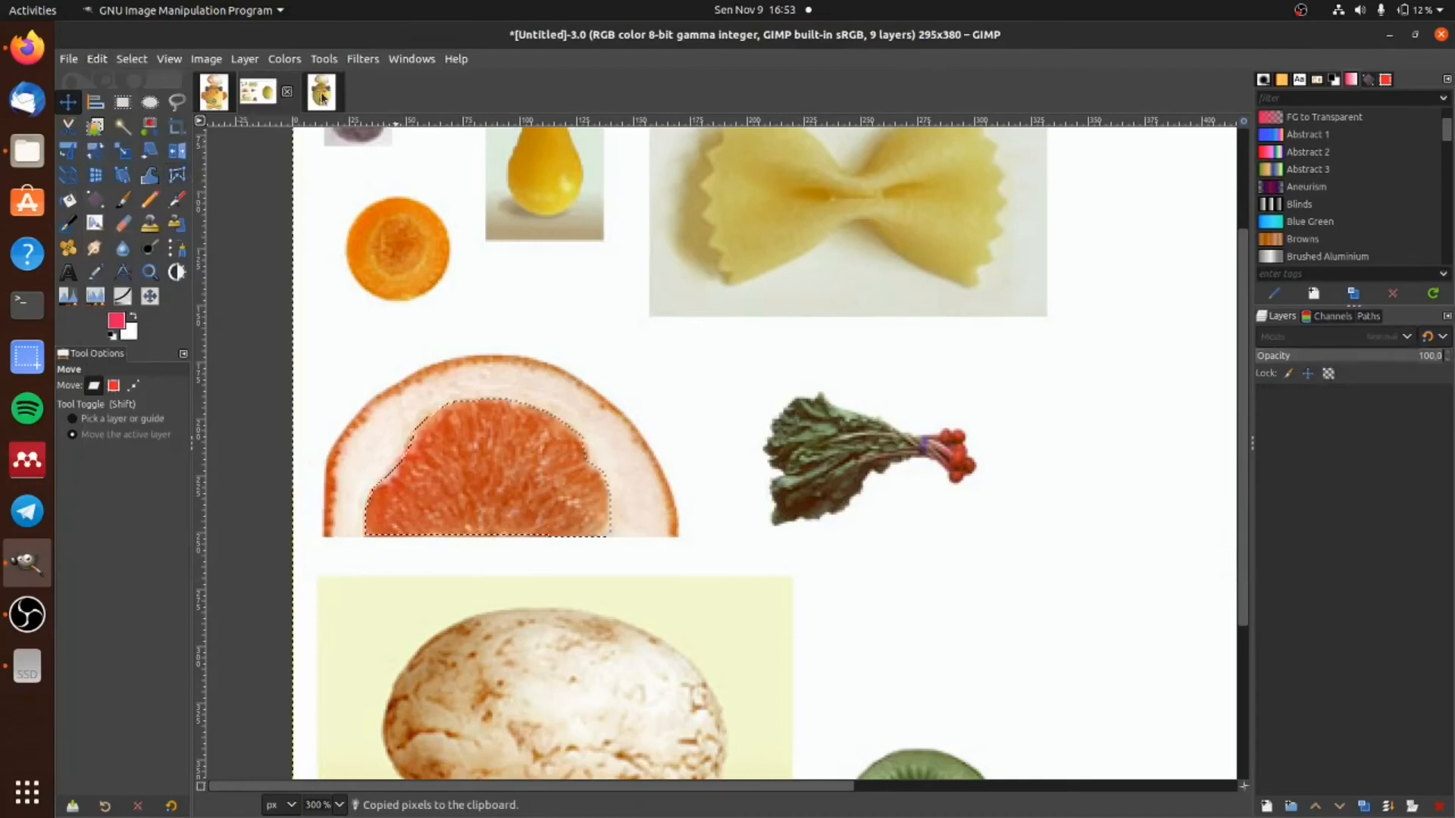
pyautogui.click(99, 60)
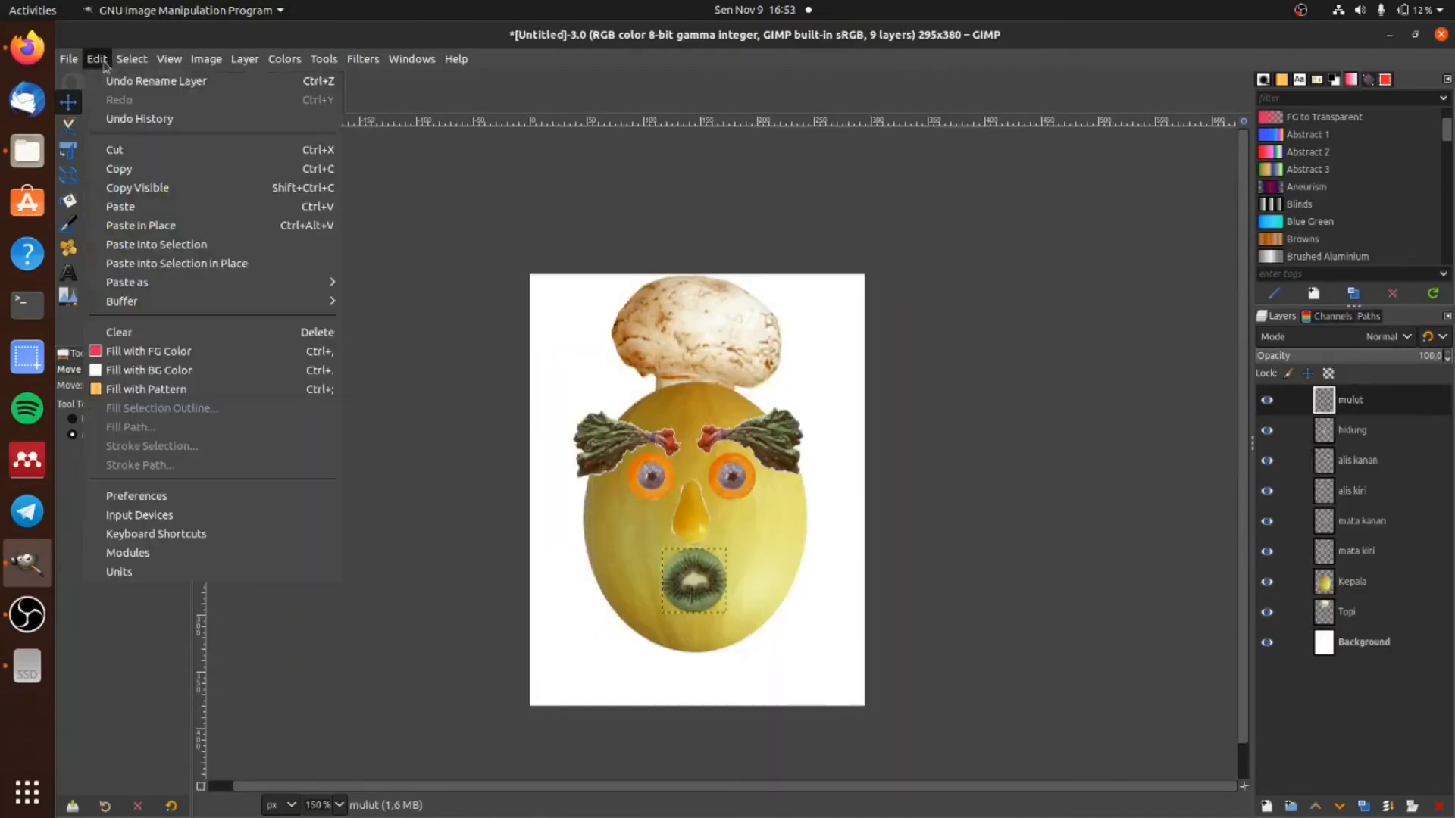
pyautogui.moveTo(174, 283)
pyautogui.click(403, 284)
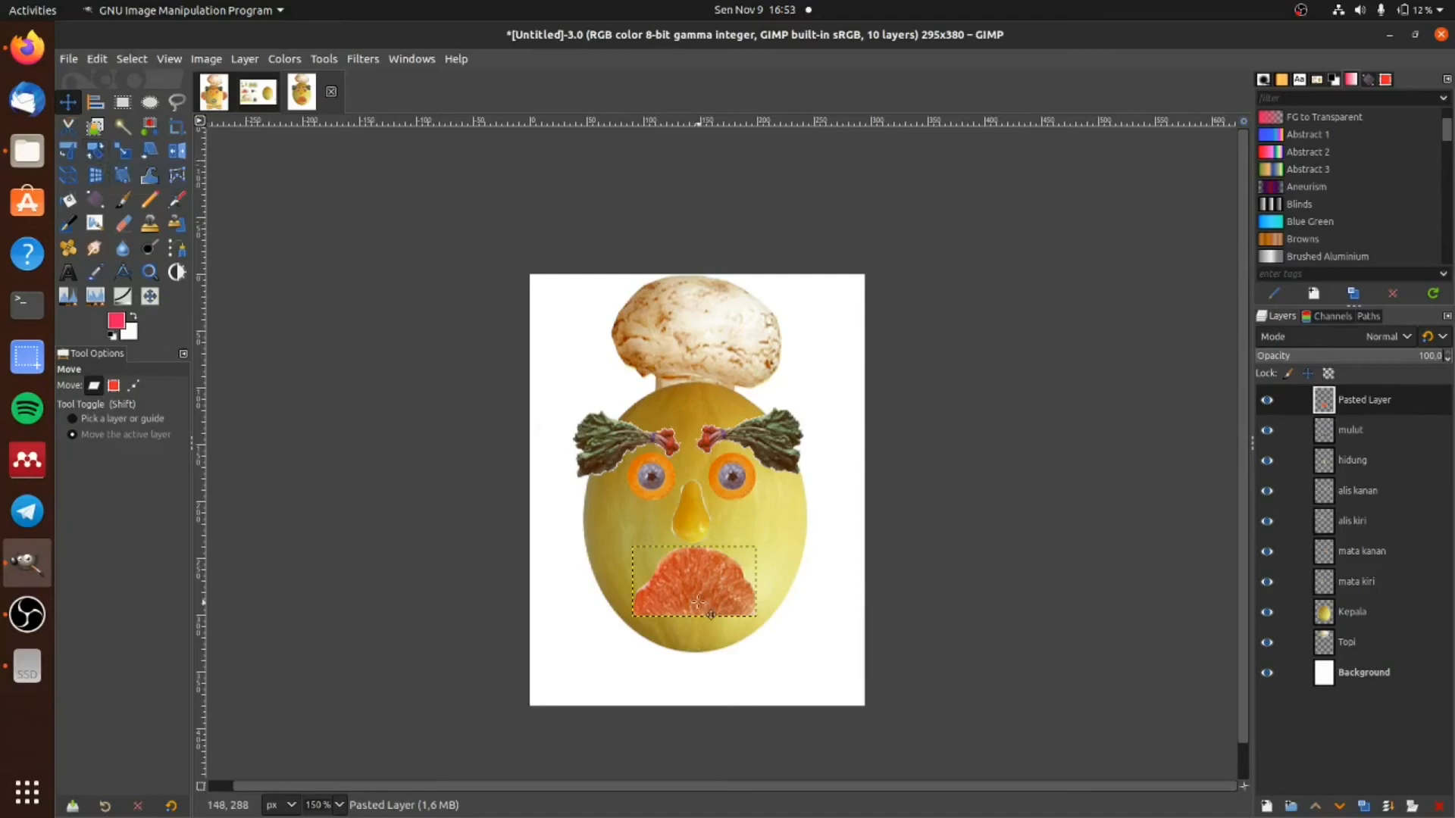
# Step: Check the ears in End01, then rotate the pasted grapefruit layer in the face image by 90°
pyautogui.click(214, 95)
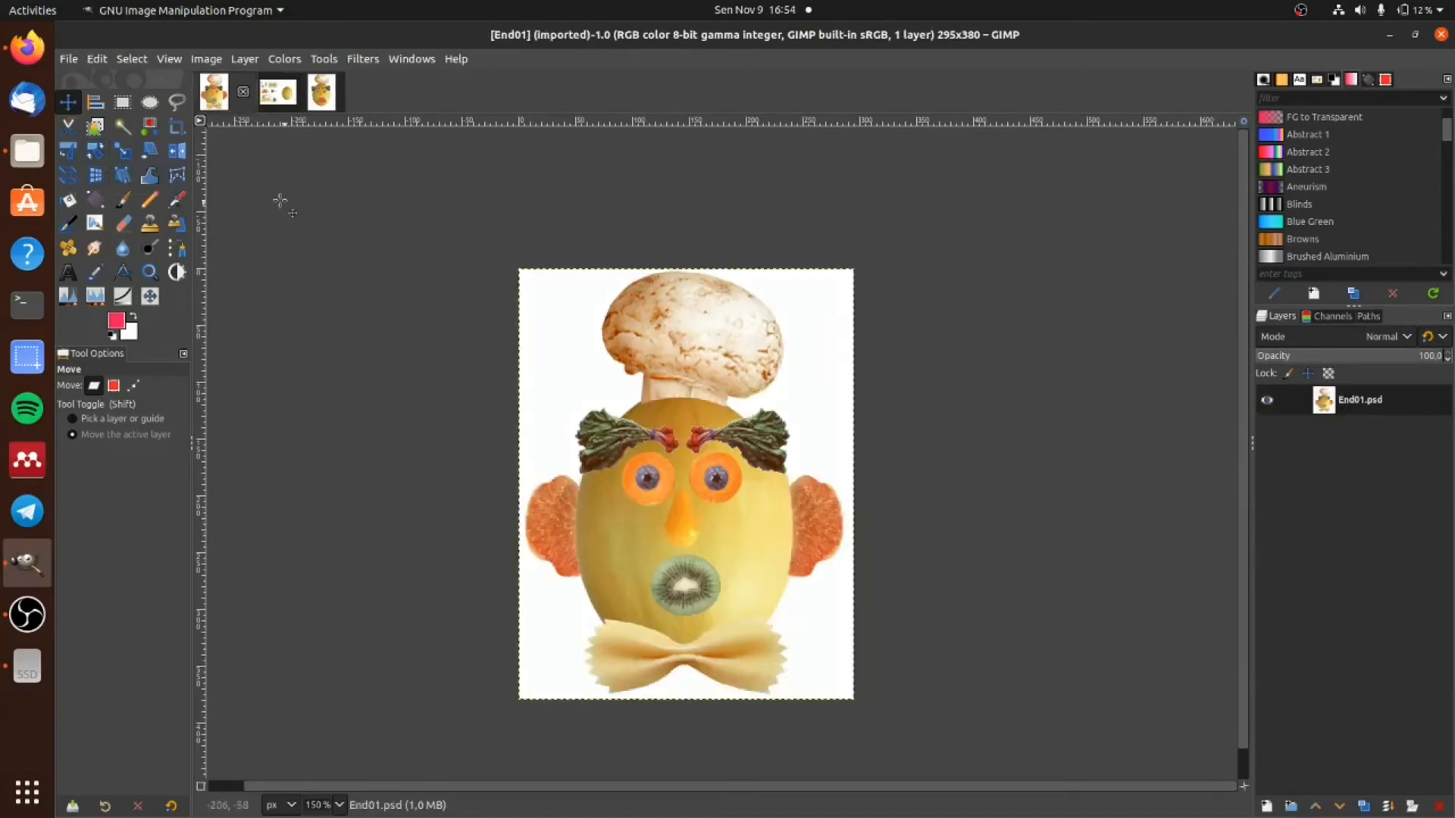
pyautogui.click(322, 96)
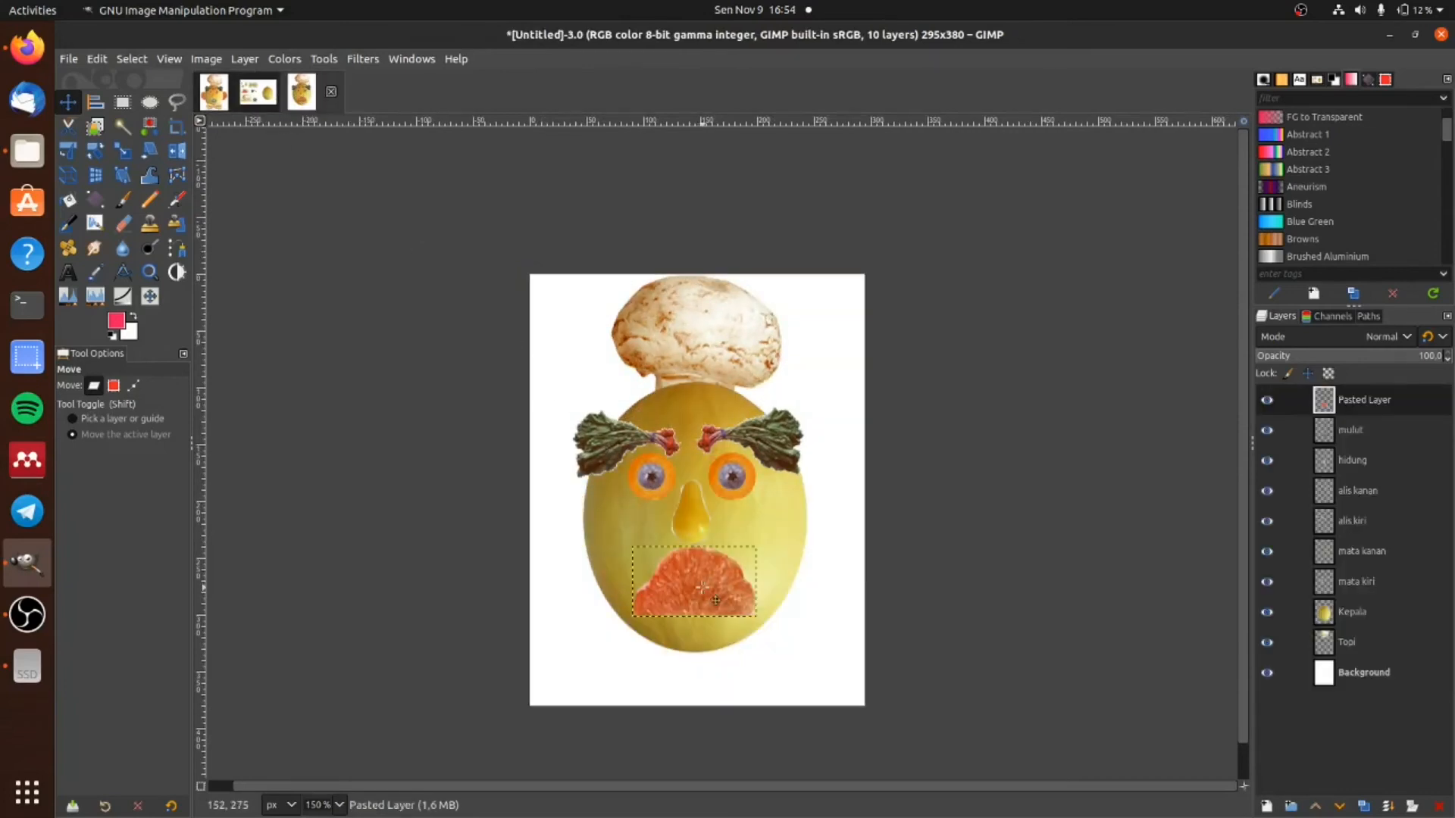
pyautogui.click(92, 154)
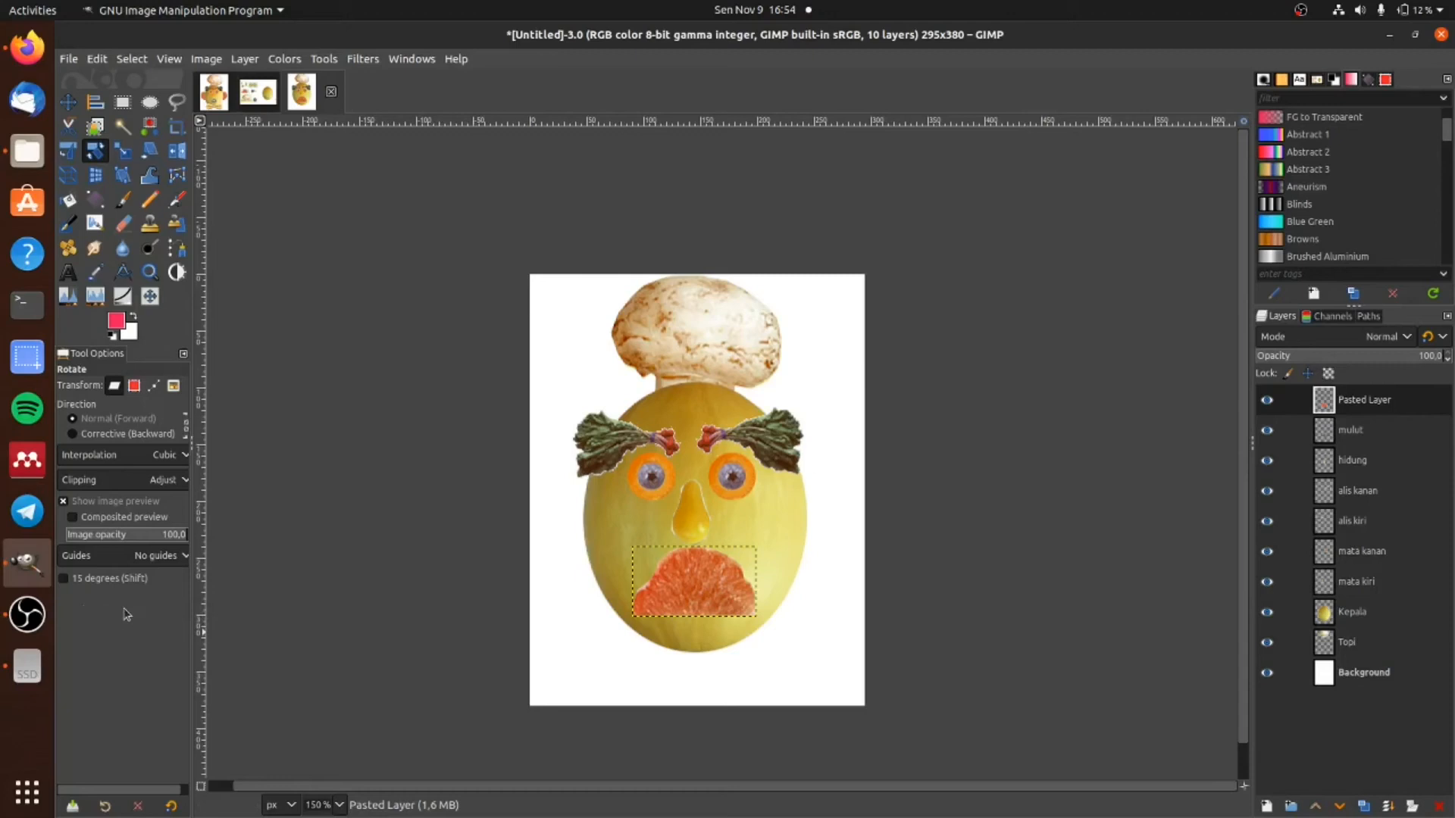
pyautogui.click(724, 584)
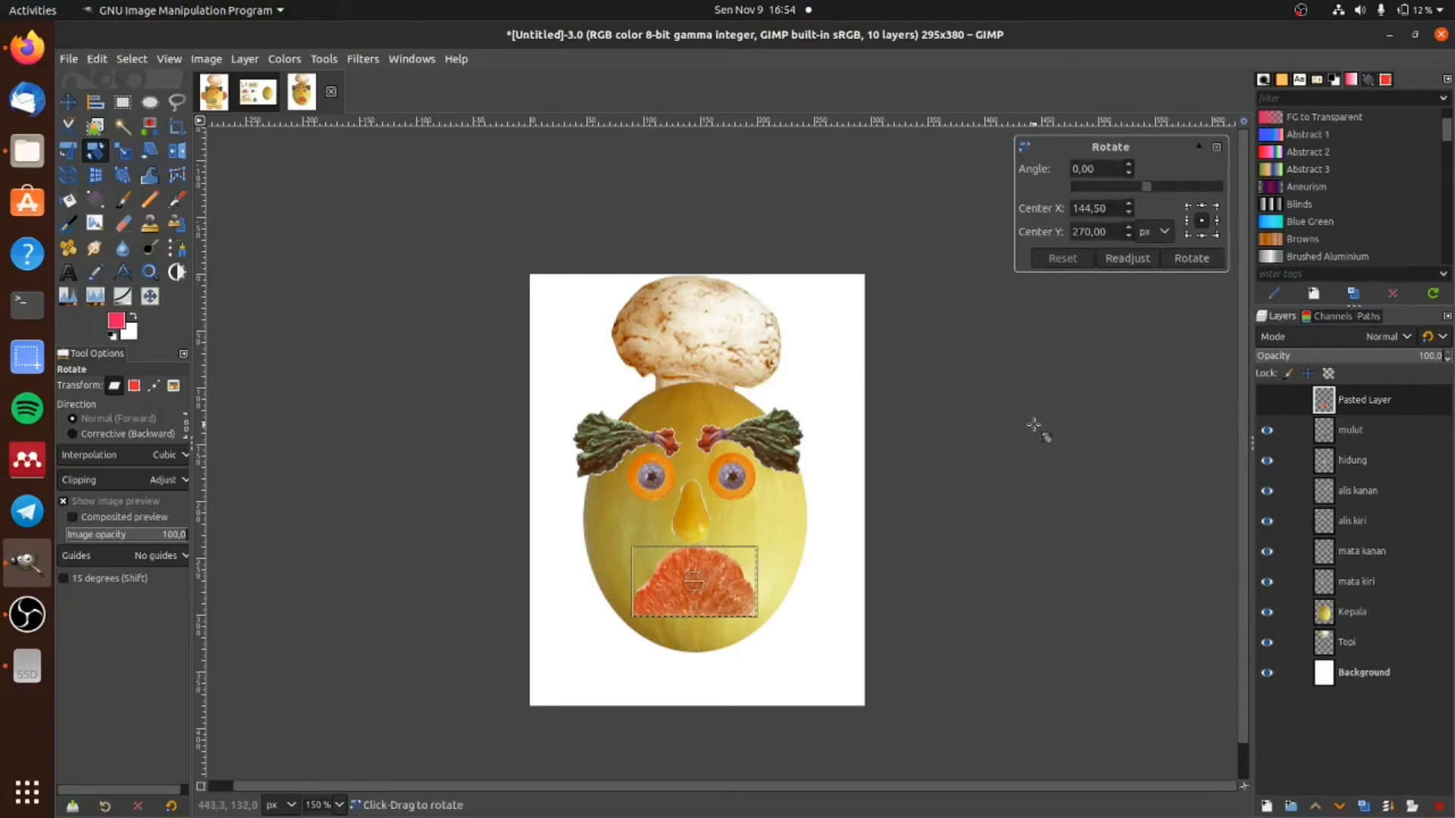
pyautogui.doubleClick(1063, 168)
pyautogui.write('90')
pyautogui.click(1192, 258)
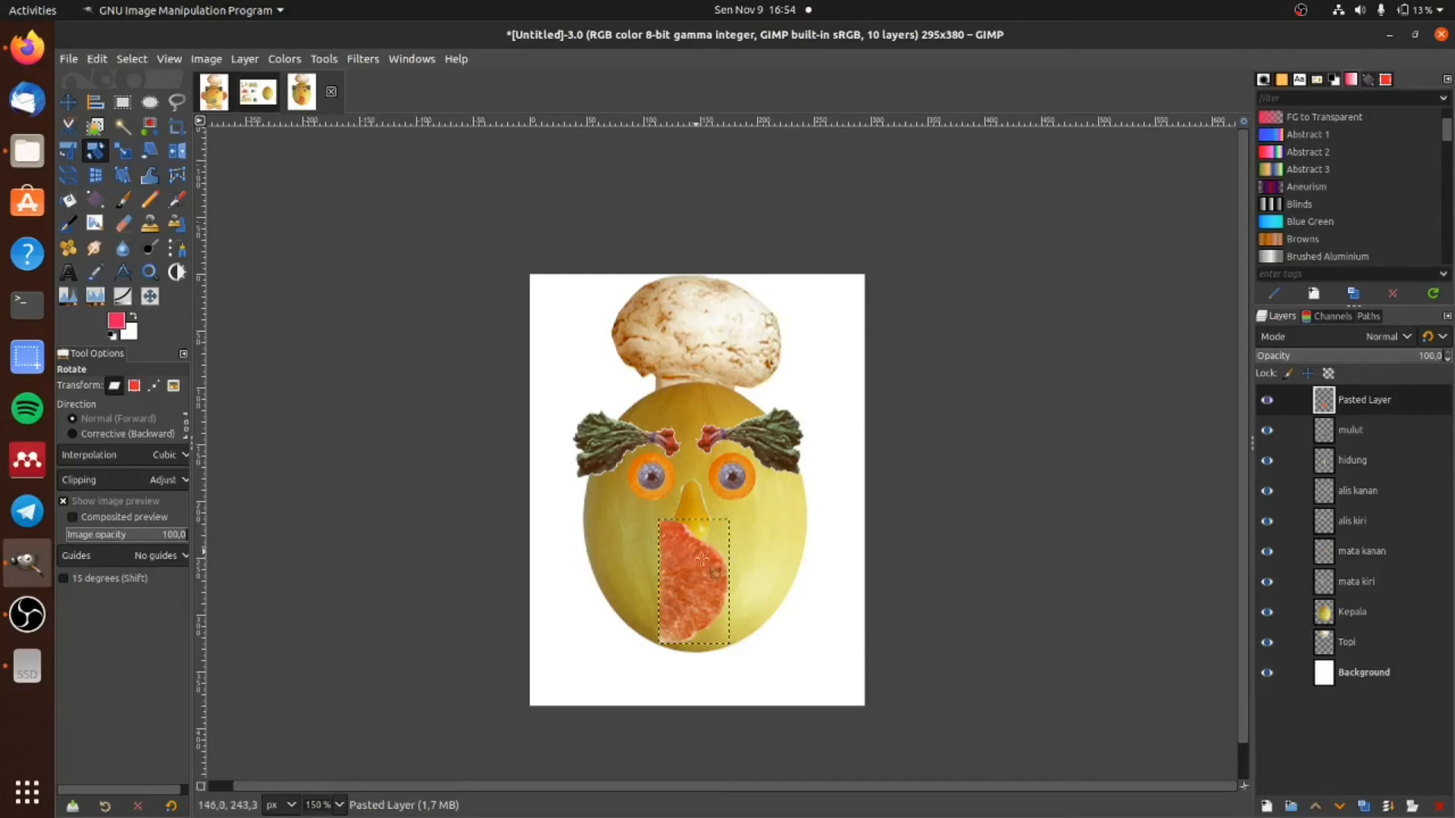
# Step: Rotate the grapefruit piece by a further 180° and place it over the melon head's left edge, level with the eyes and nose
pyautogui.click(710, 596)
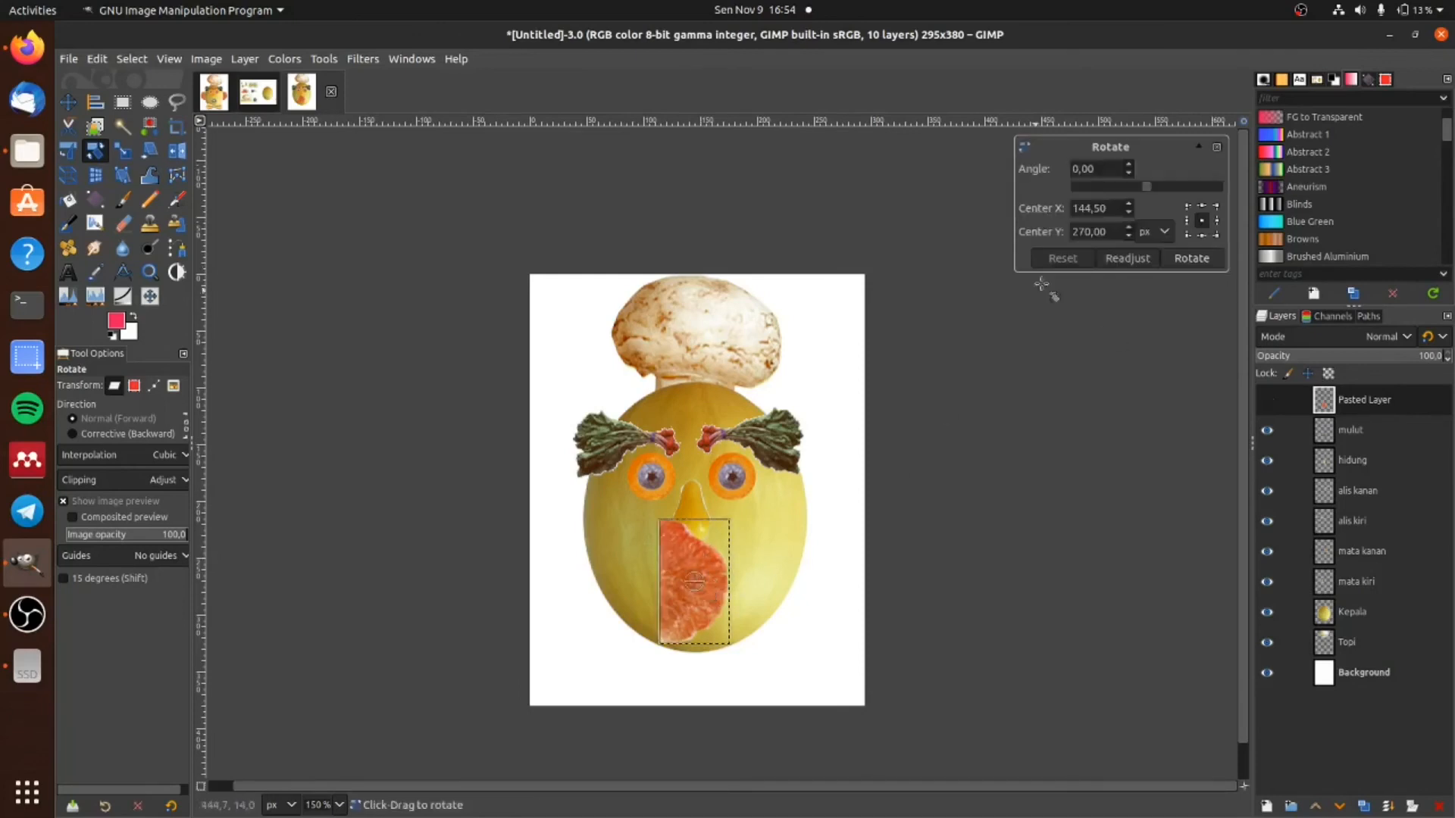
pyautogui.doubleClick(1102, 164)
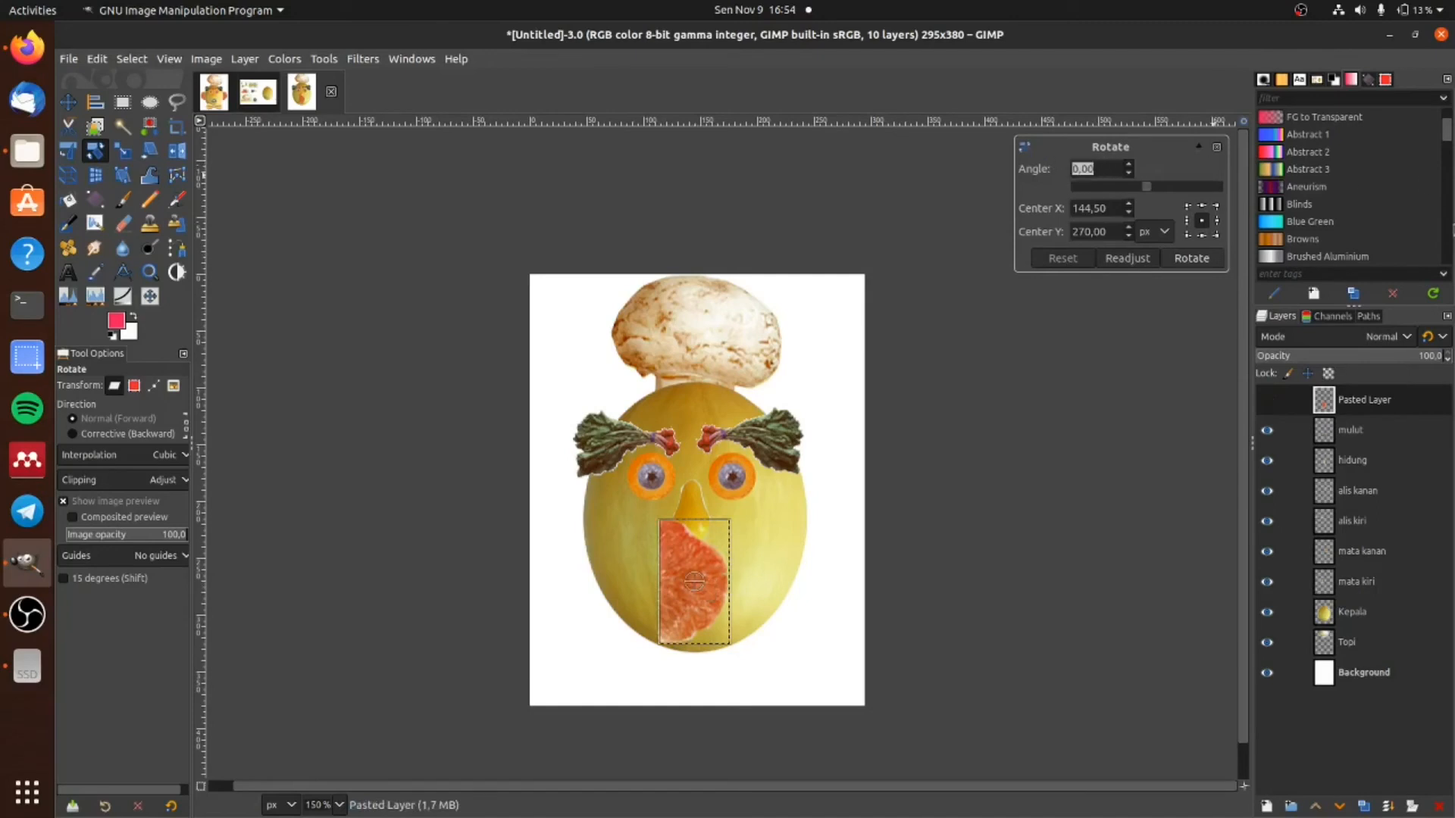
pyautogui.write('180')
pyautogui.click(1190, 257)
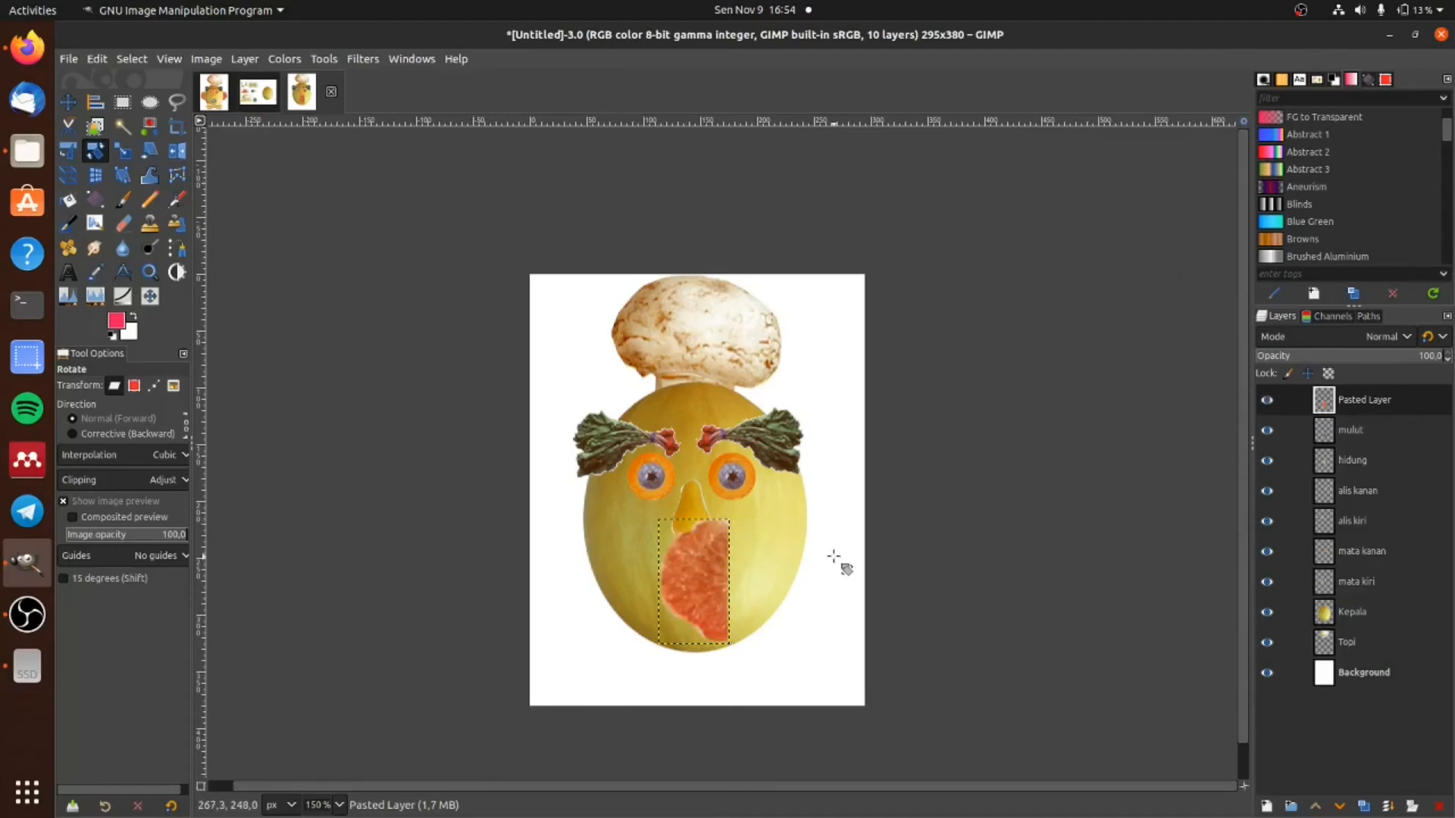
pyautogui.press('m')
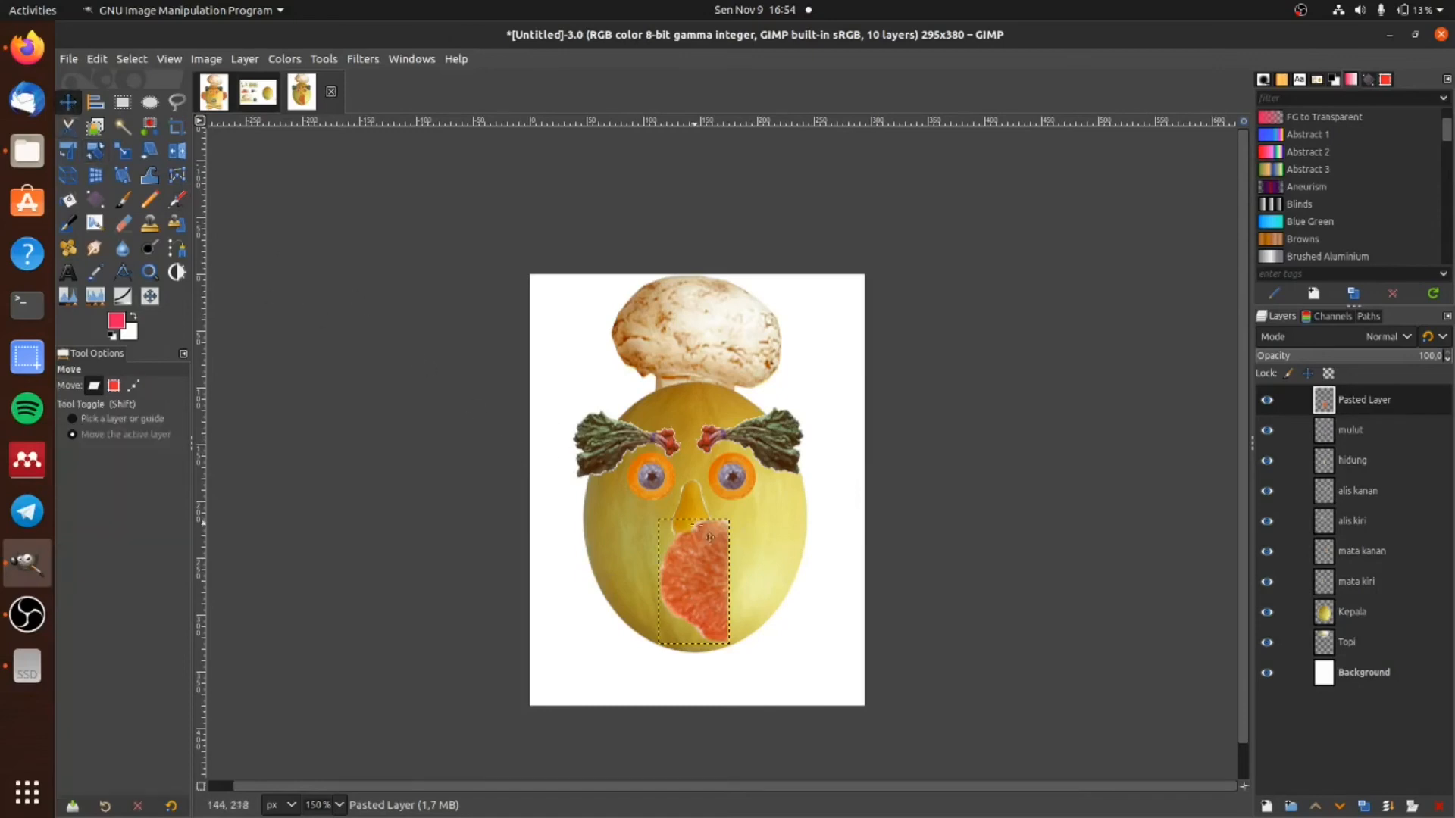
pyautogui.moveTo(714, 591); pyautogui.dragTo(590, 529)
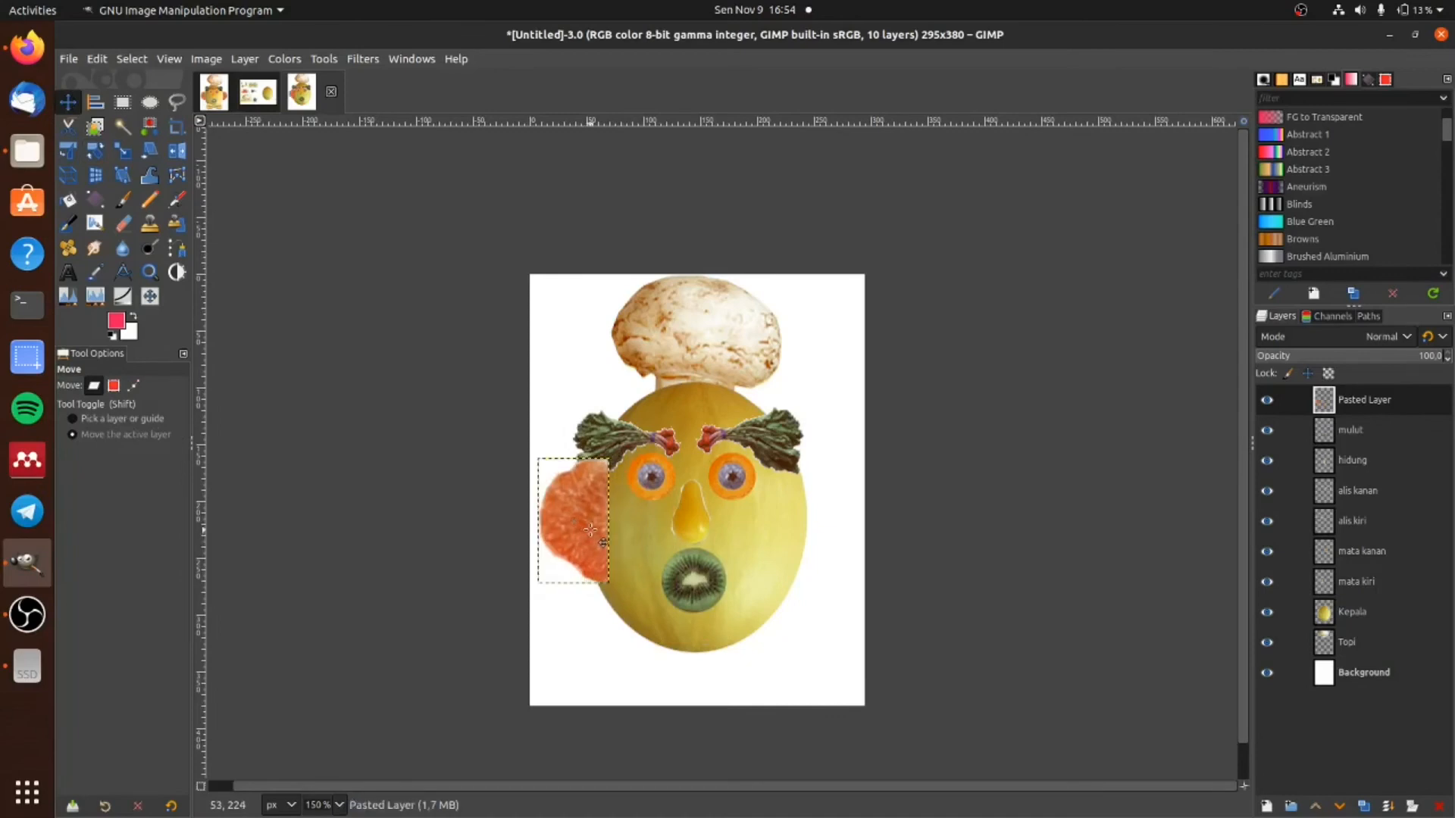
# Step: Name the grapefruit layer telinga kiri and move it directly below the Kepala layer
pyautogui.doubleClick(1380, 410)
pyautogui.write('telinga kiri')
pyautogui.press('Return')
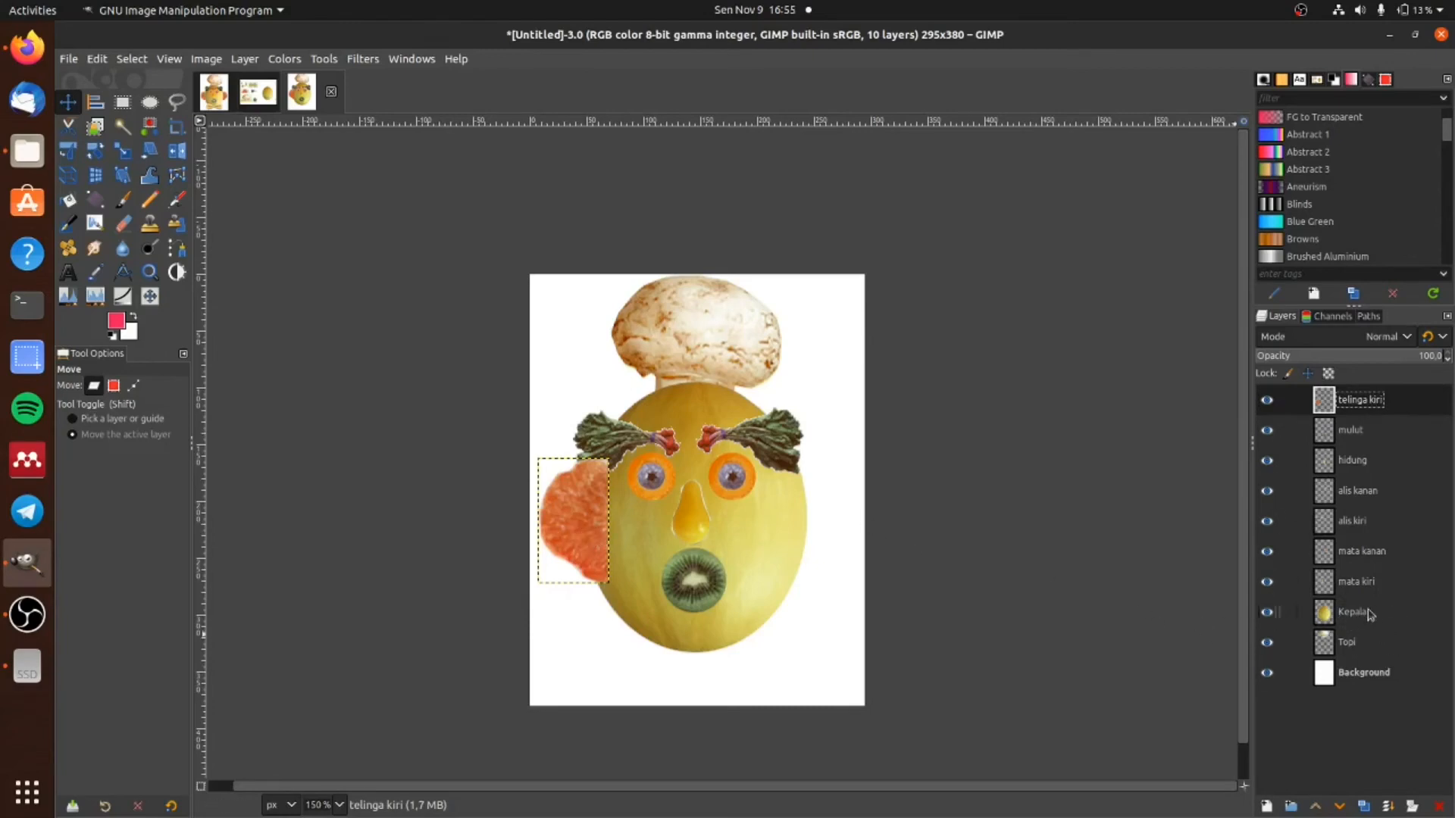
pyautogui.moveTo(1368, 402); pyautogui.dragTo(1353, 629)
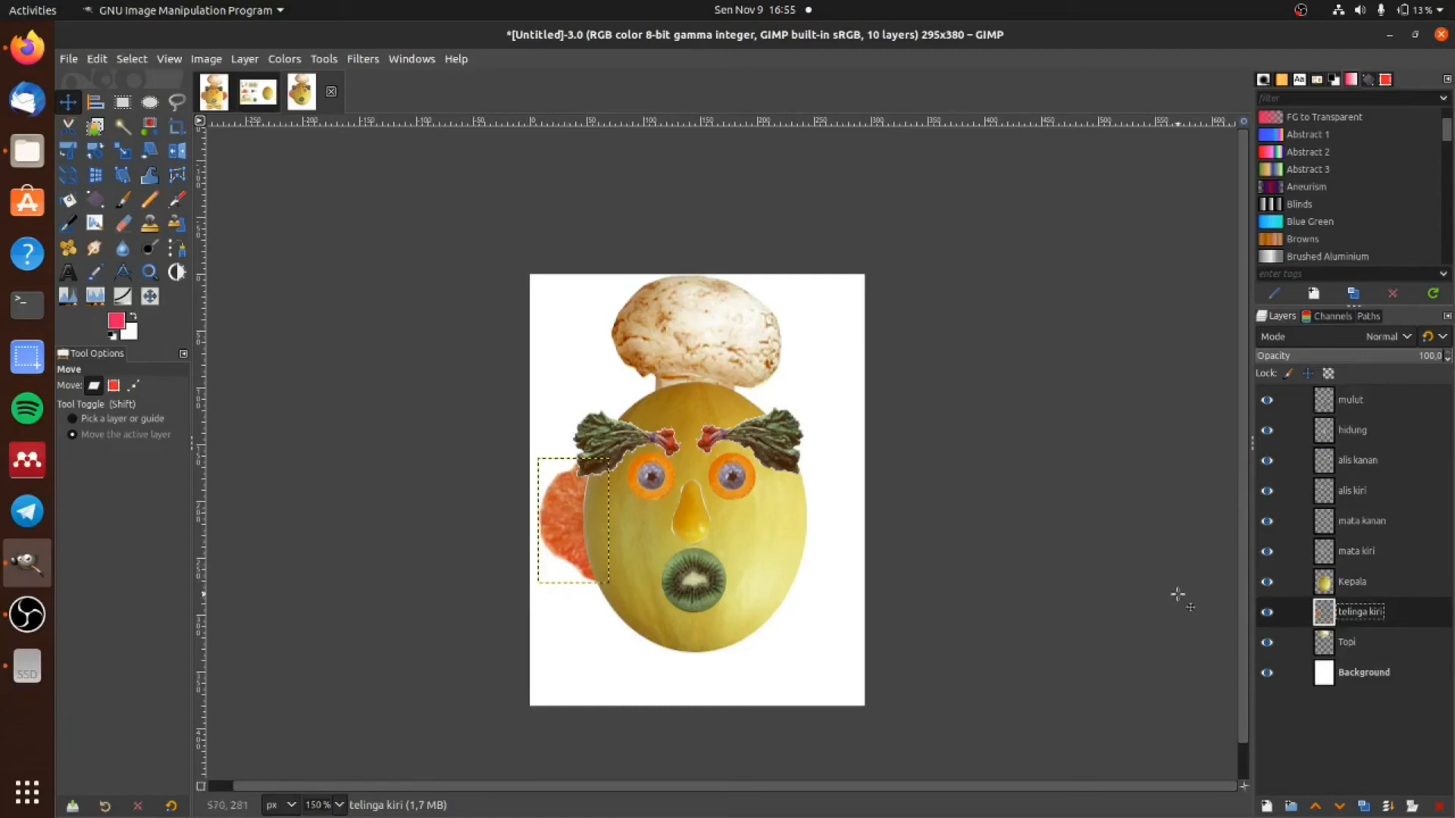
# Step: Duplicate the telinga kiri layer and name the copy telinga kanan
pyautogui.click(1365, 810)
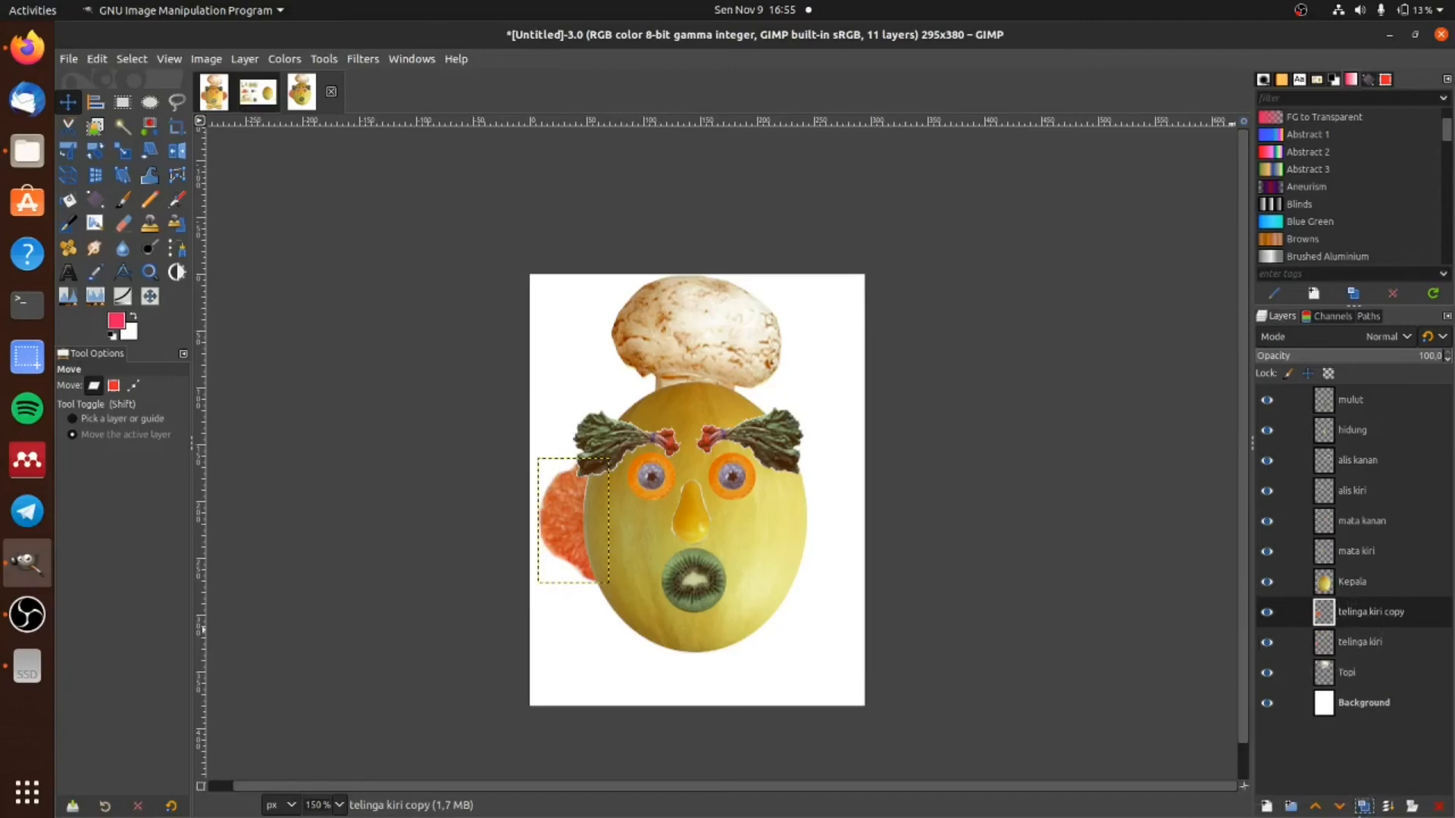
pyautogui.doubleClick(1376, 615)
pyautogui.write('te')
pyautogui.press('Return')
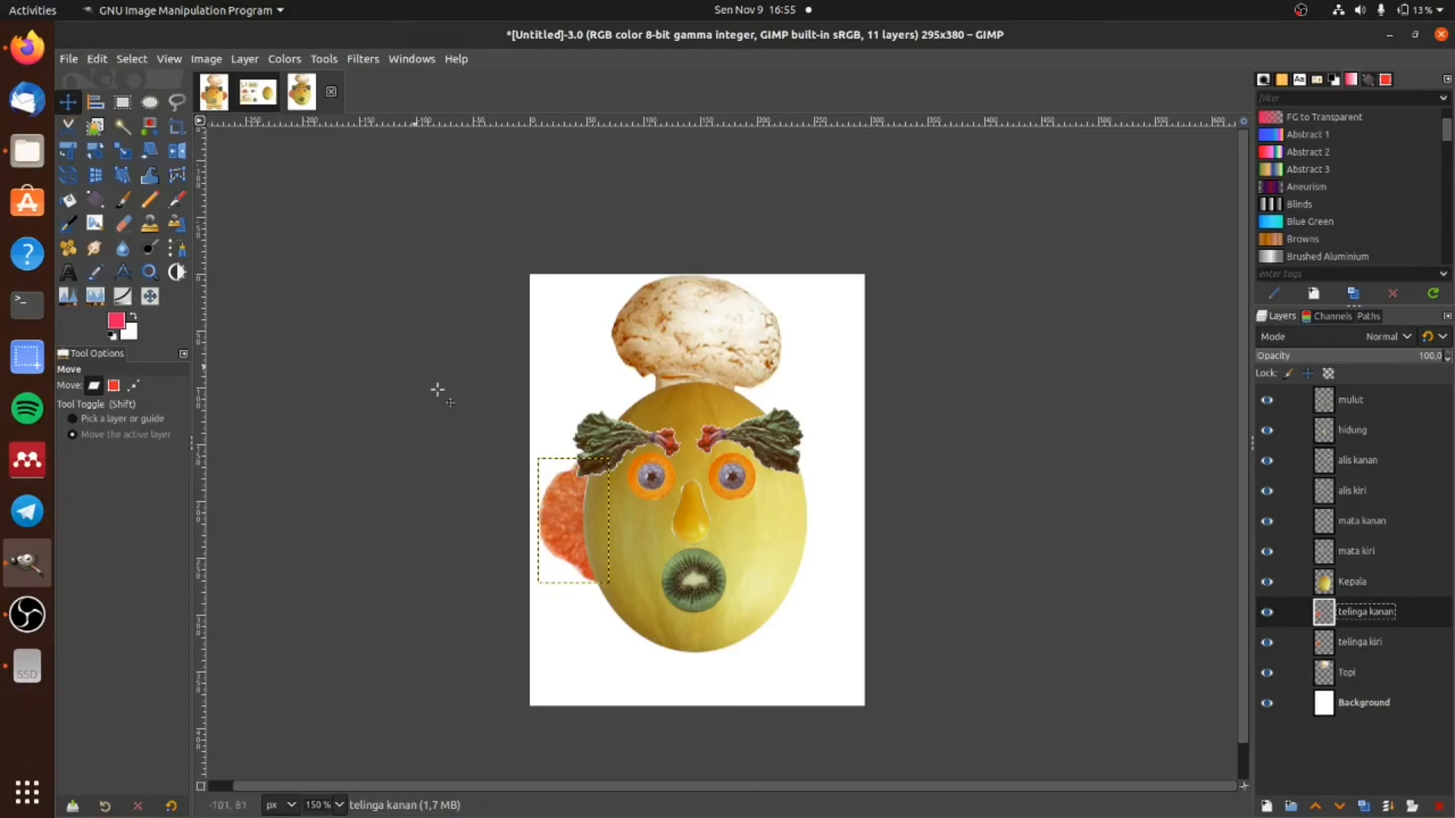
# Step: Move the telinga kanan piece to the melon head's right edge, level with the other ear, and flip it horizontally
pyautogui.moveTo(568, 516); pyautogui.dragTo(796, 522)
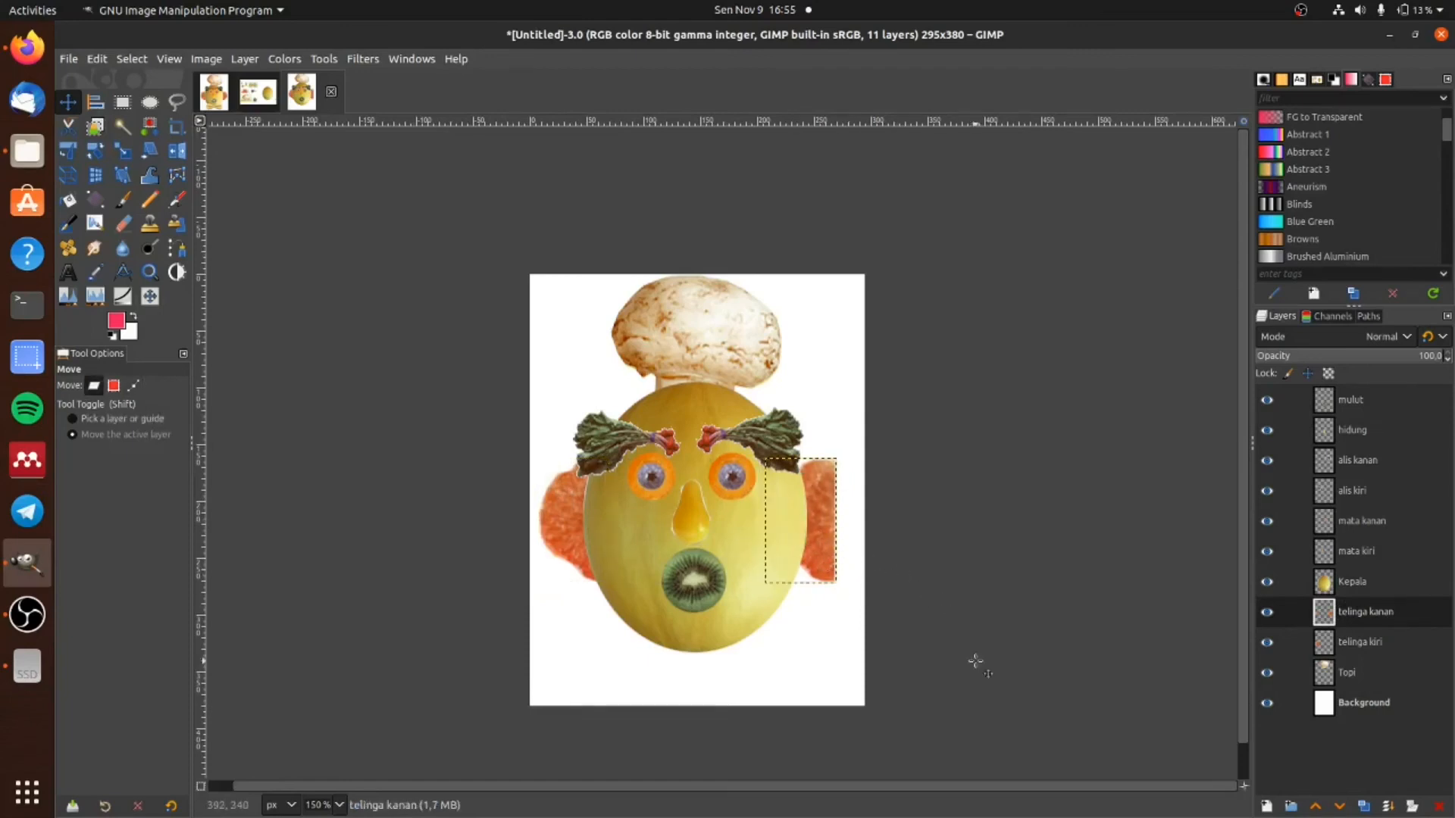
pyautogui.click(176, 152)
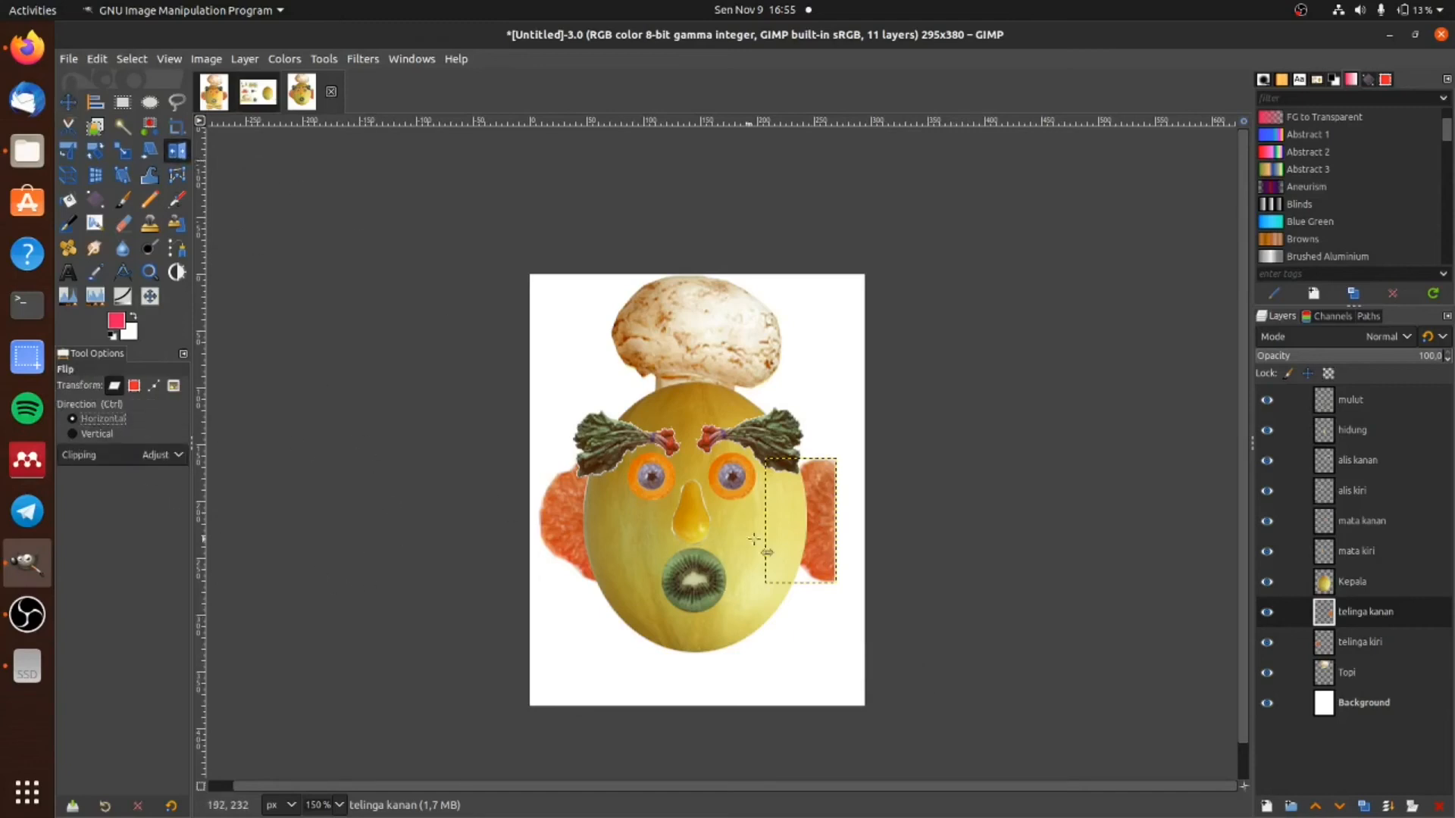
pyautogui.click(823, 515)
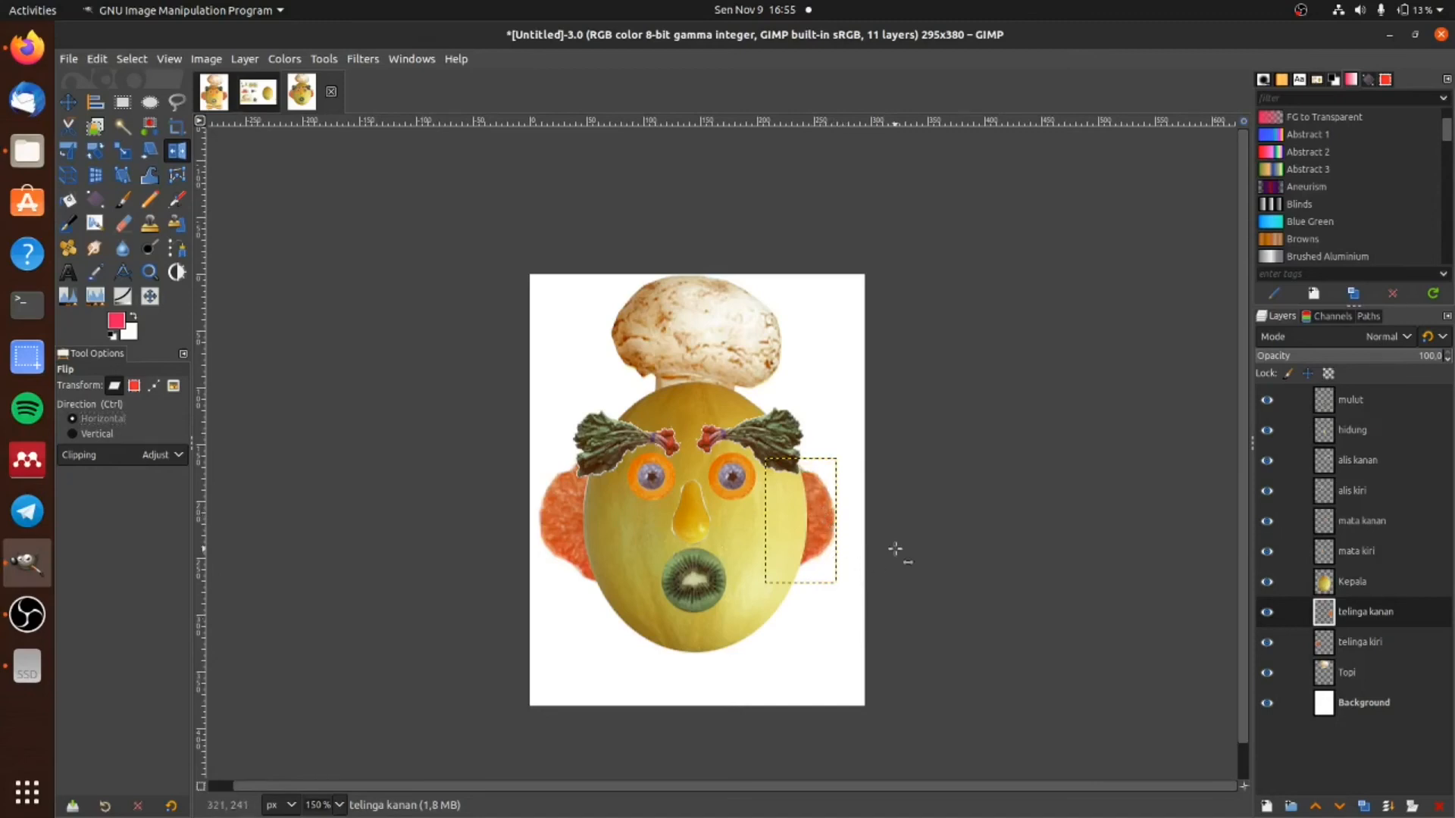
pyautogui.click(823, 517)
# Step: Shift telinga kanan further out from the head, using End01 as reference, and nudge telinga kiri slightly outward on its side
pyautogui.click(68, 103)
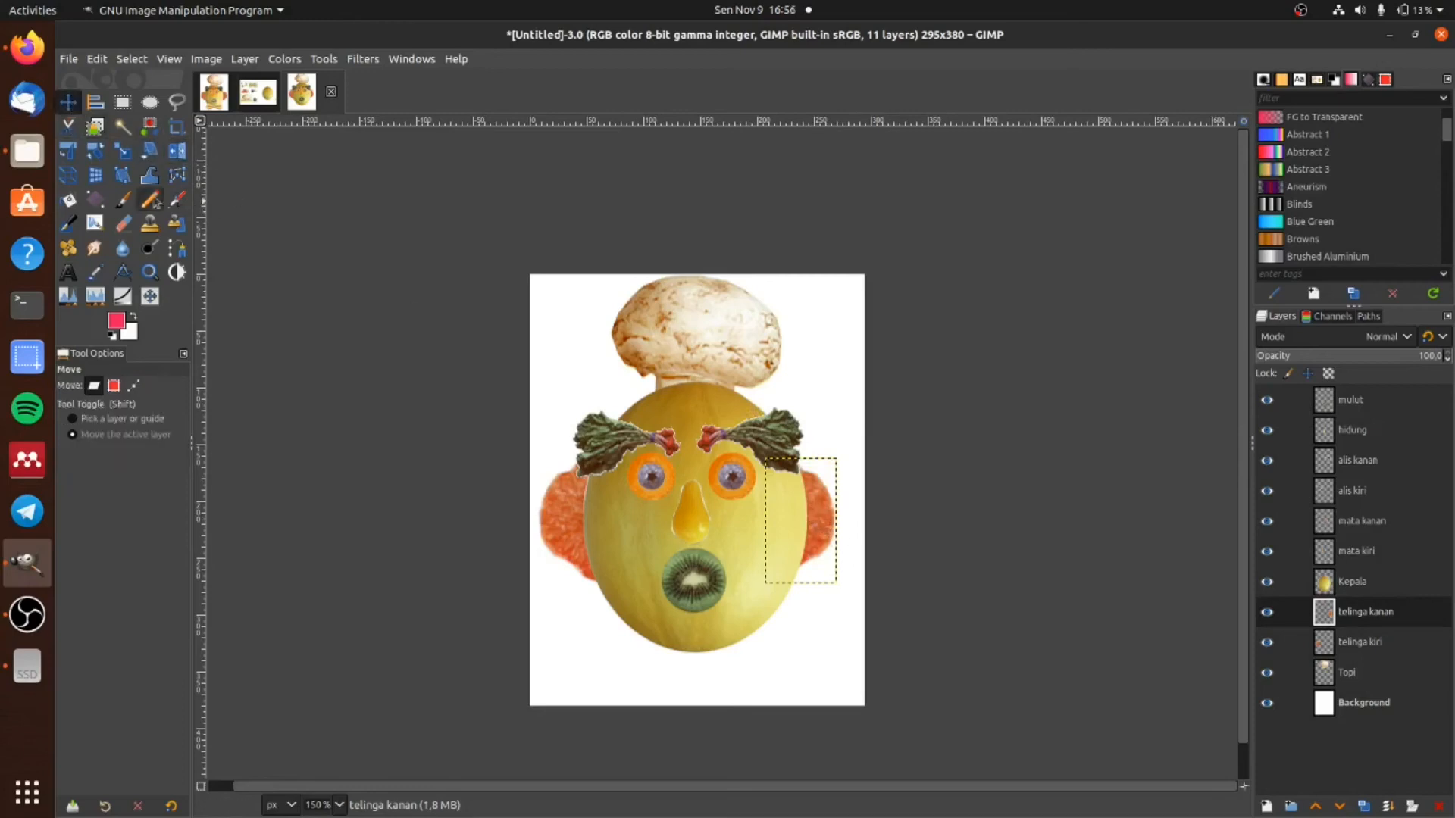
pyautogui.moveTo(838, 526); pyautogui.dragTo(855, 533)
pyautogui.click(215, 91)
pyautogui.click(314, 93)
pyautogui.moveTo(850, 538); pyautogui.dragTo(853, 536)
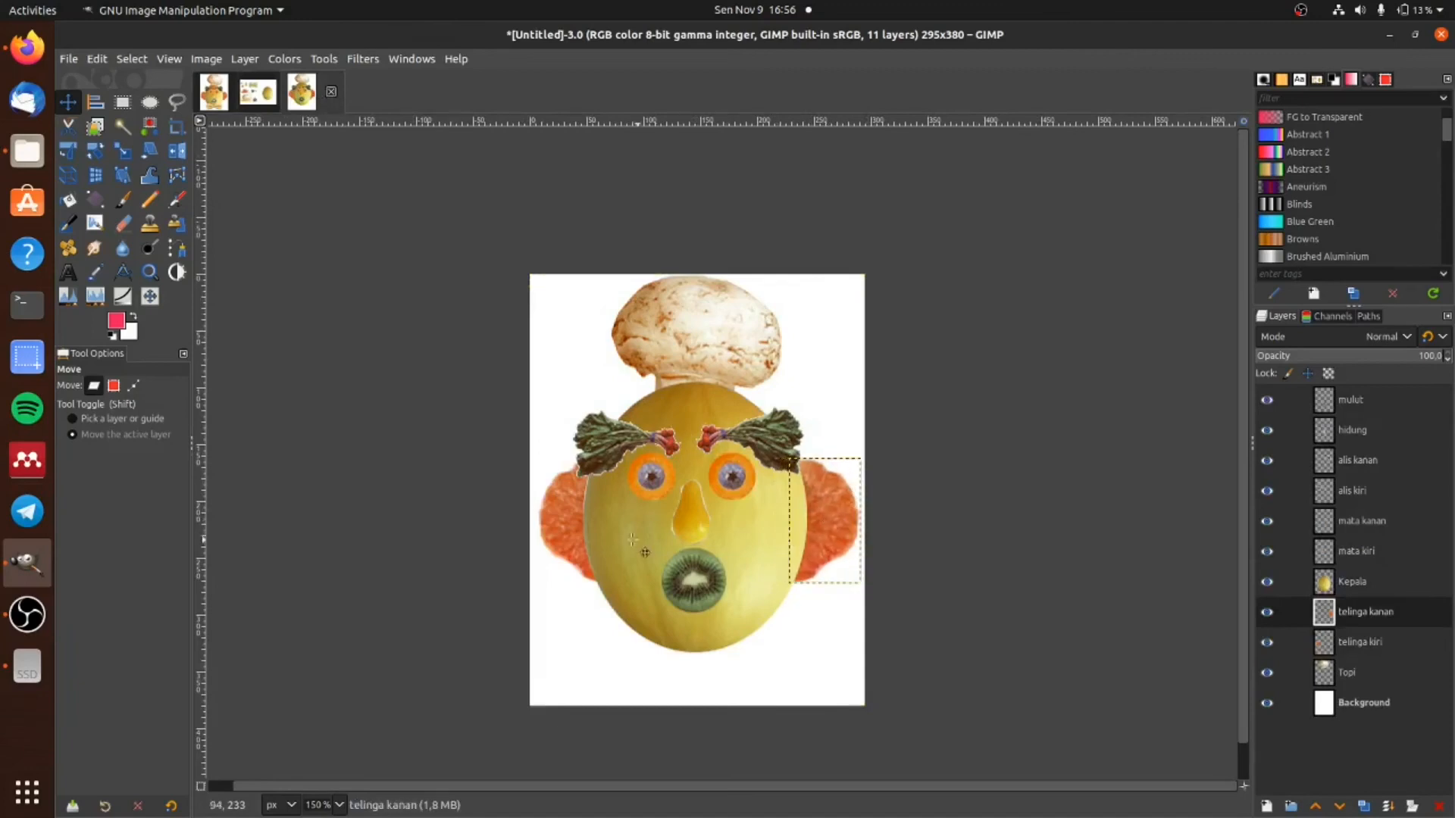
pyautogui.click(1373, 642)
pyautogui.moveTo(567, 526); pyautogui.dragTo(560, 526)
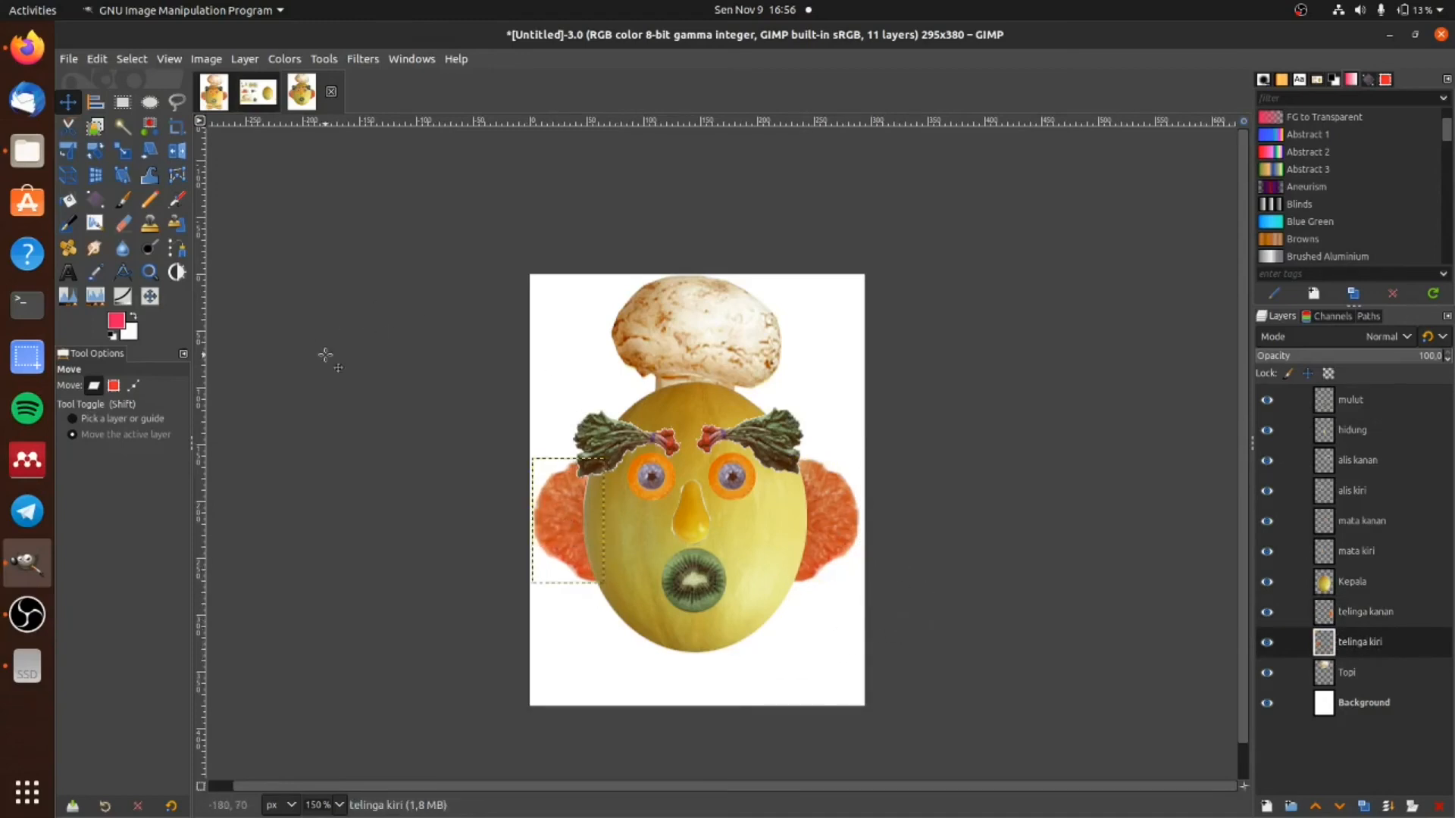
# Step: In Start01, trace the bow-tie pasta with Free Select, following its curved edges and both zigzag ends, and close the selection
pyautogui.click(257, 91)
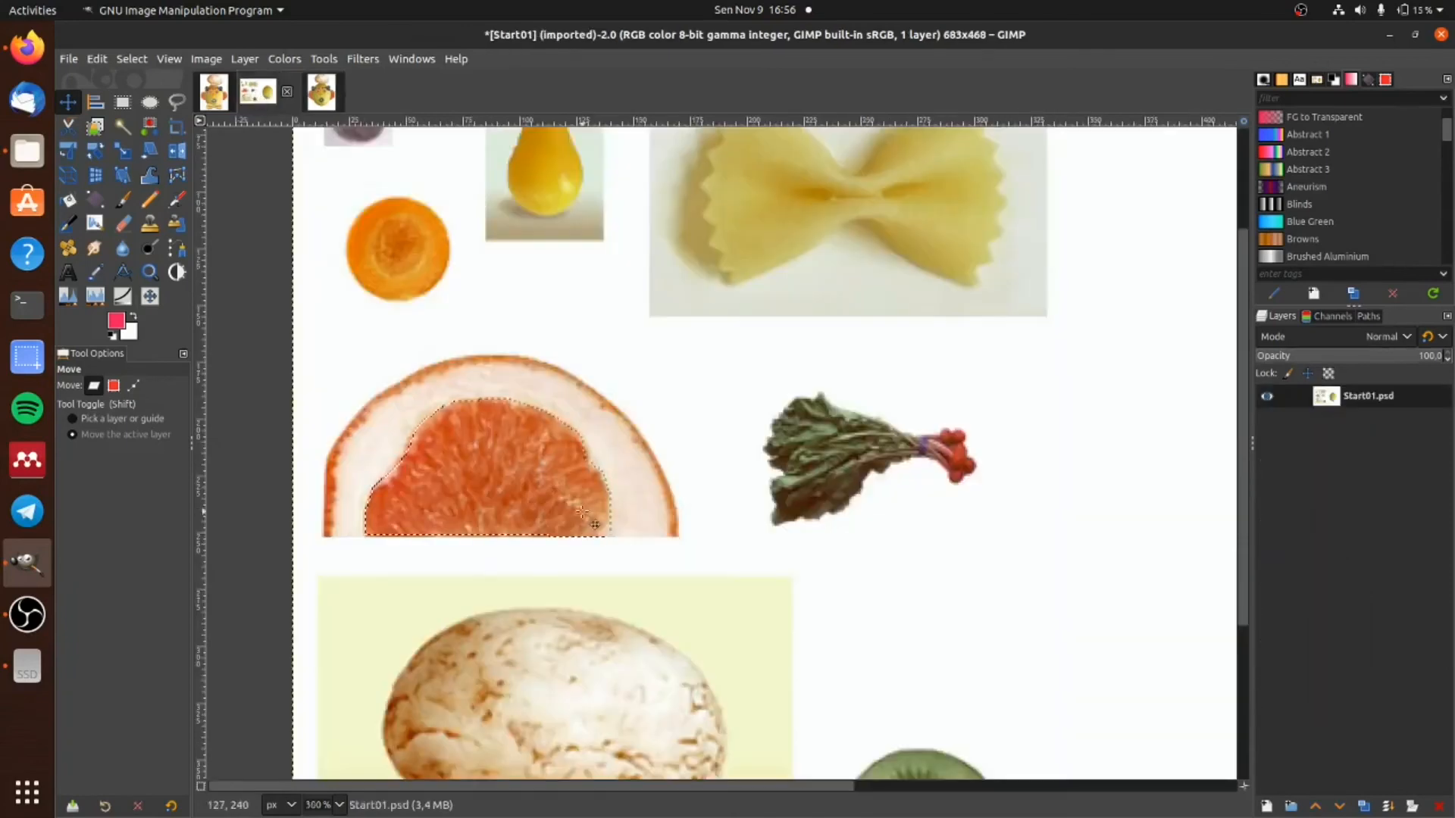
pyautogui.scroll(3, 600, 480)
pyautogui.scroll(-5, 600, 481)
pyautogui.scroll(5, 605, 474)
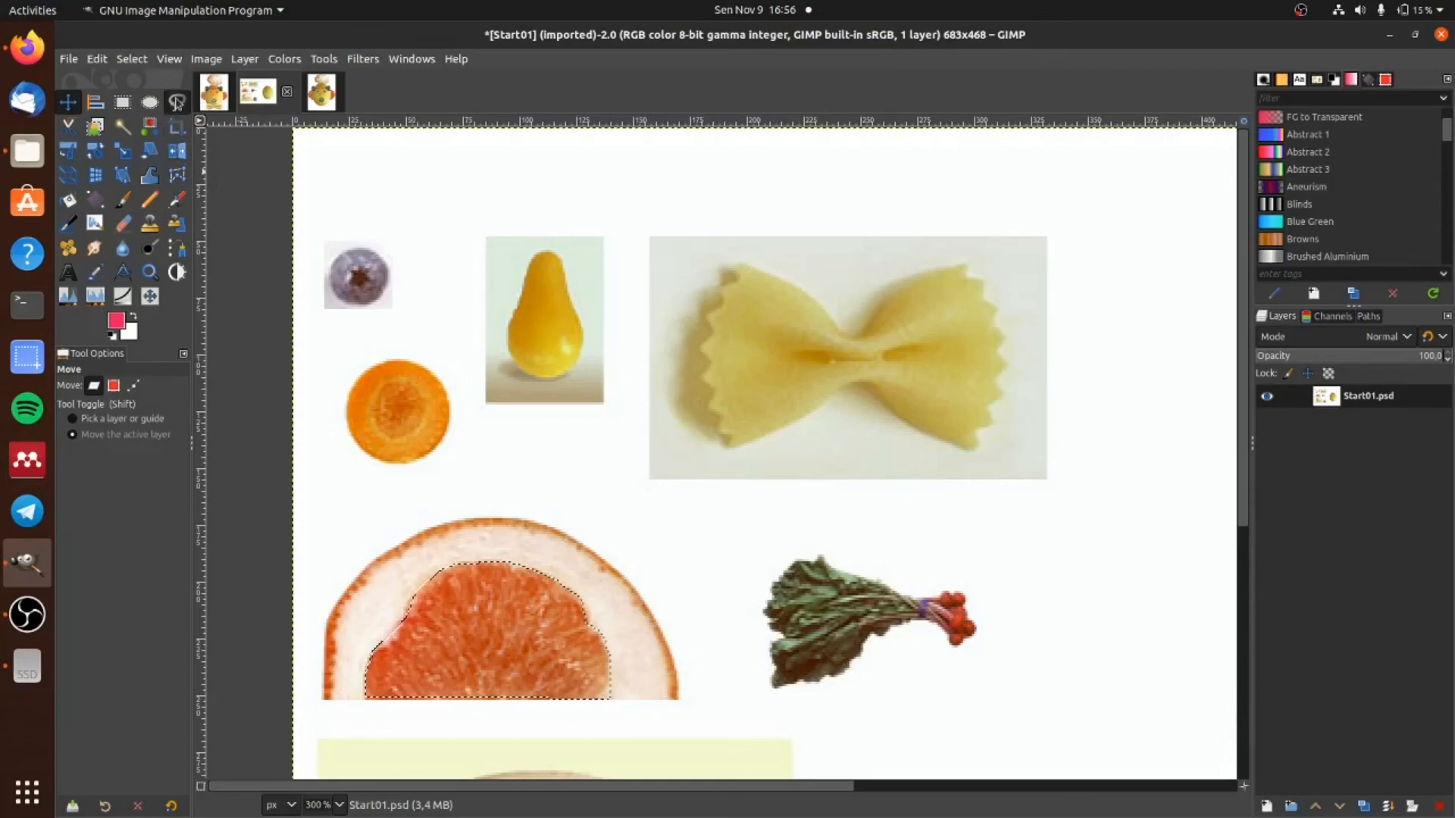
pyautogui.click(177, 102)
pyautogui.click(737, 261)
pyautogui.click(775, 277)
pyautogui.click(803, 291)
pyautogui.click(813, 300)
pyautogui.click(841, 331)
pyautogui.click(855, 333)
pyautogui.click(879, 305)
pyautogui.click(898, 281)
pyautogui.click(930, 265)
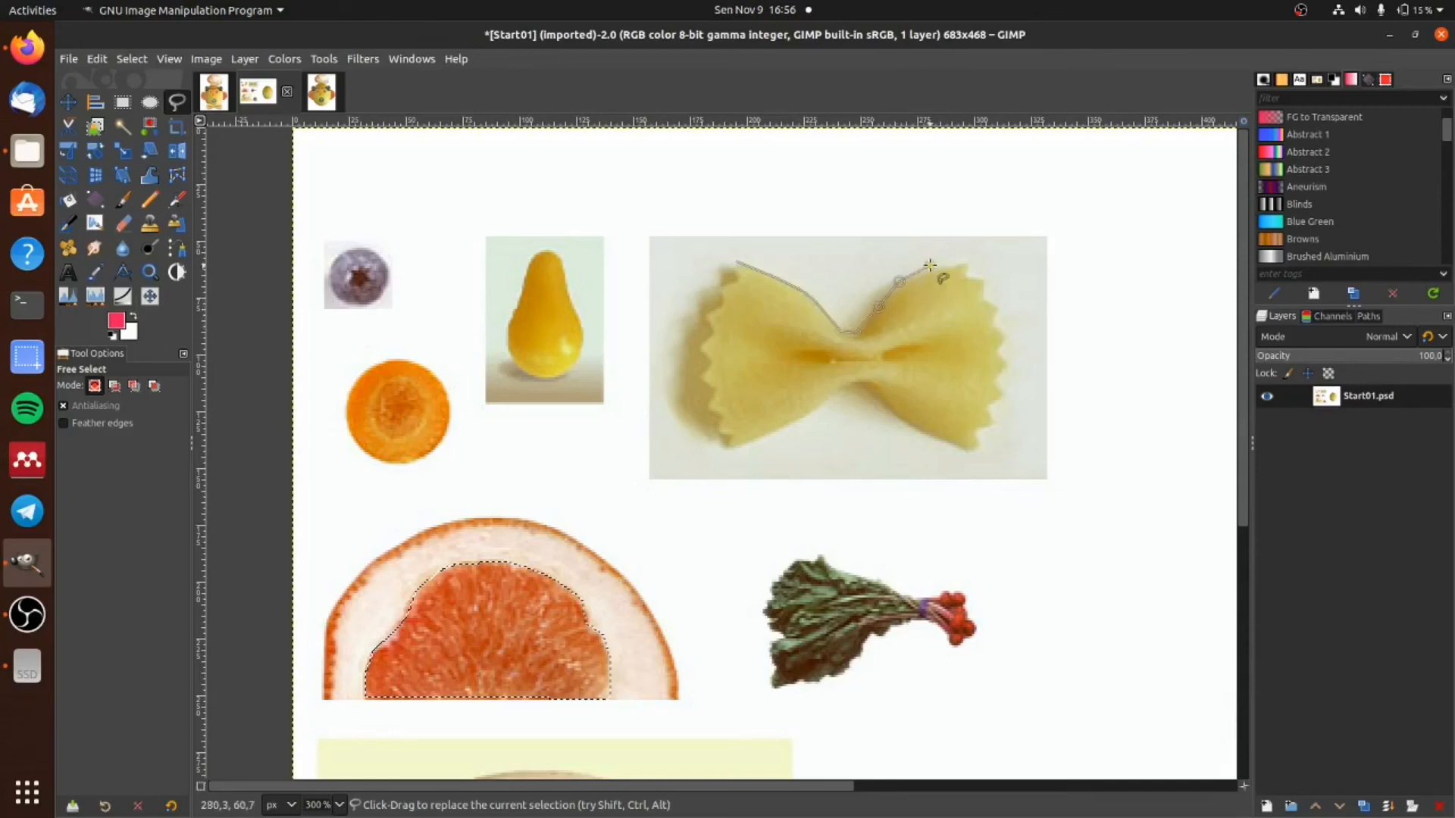
pyautogui.click(966, 261)
pyautogui.click(970, 273)
pyautogui.click(985, 279)
pyautogui.click(983, 300)
pyautogui.click(999, 303)
pyautogui.click(990, 324)
pyautogui.click(1007, 338)
pyautogui.click(999, 350)
pyautogui.click(1008, 363)
pyautogui.click(1000, 375)
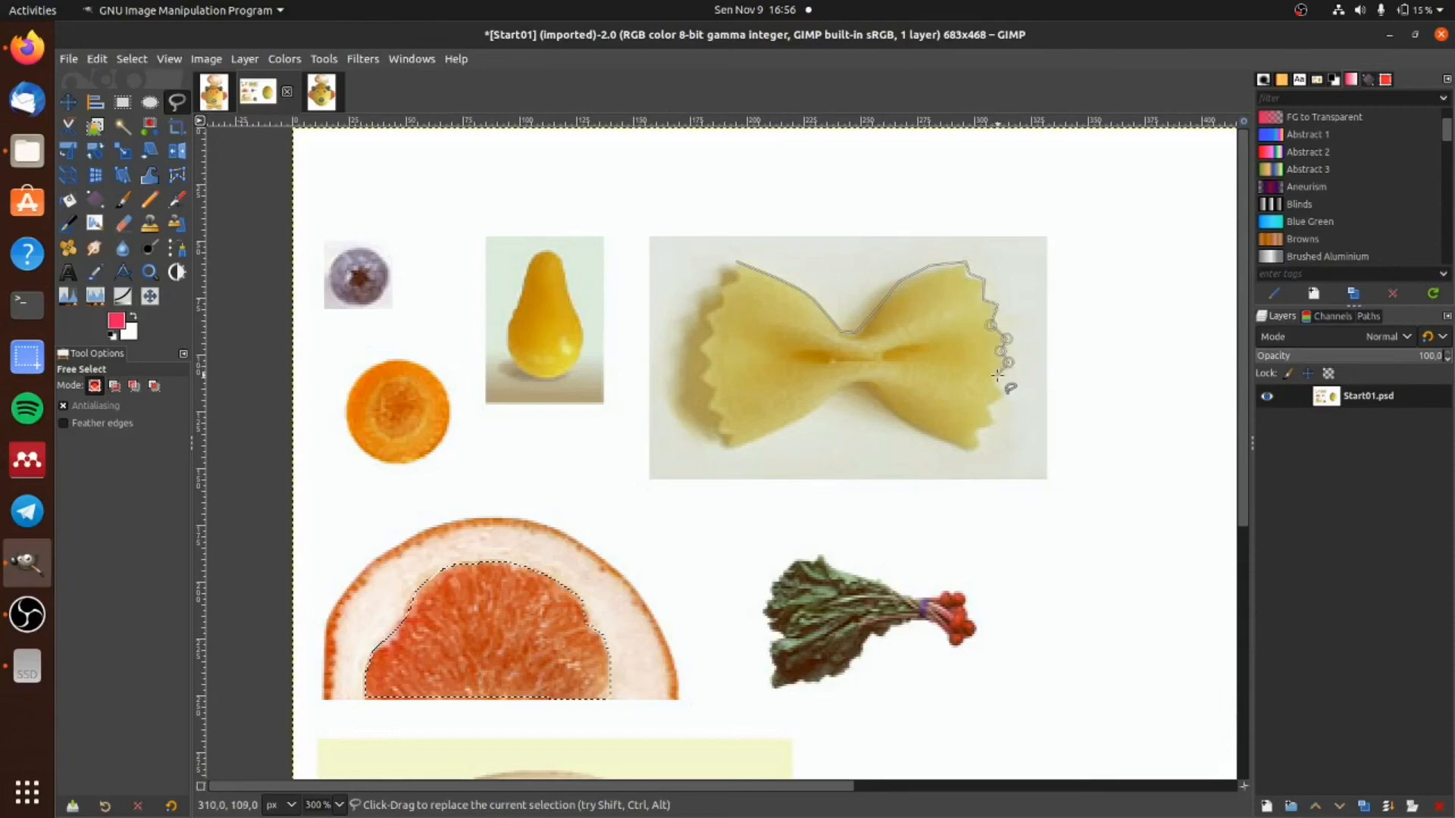
pyautogui.click(1004, 391)
pyautogui.click(996, 411)
pyautogui.click(991, 423)
pyautogui.click(974, 453)
pyautogui.click(891, 412)
pyautogui.click(875, 394)
pyautogui.click(852, 387)
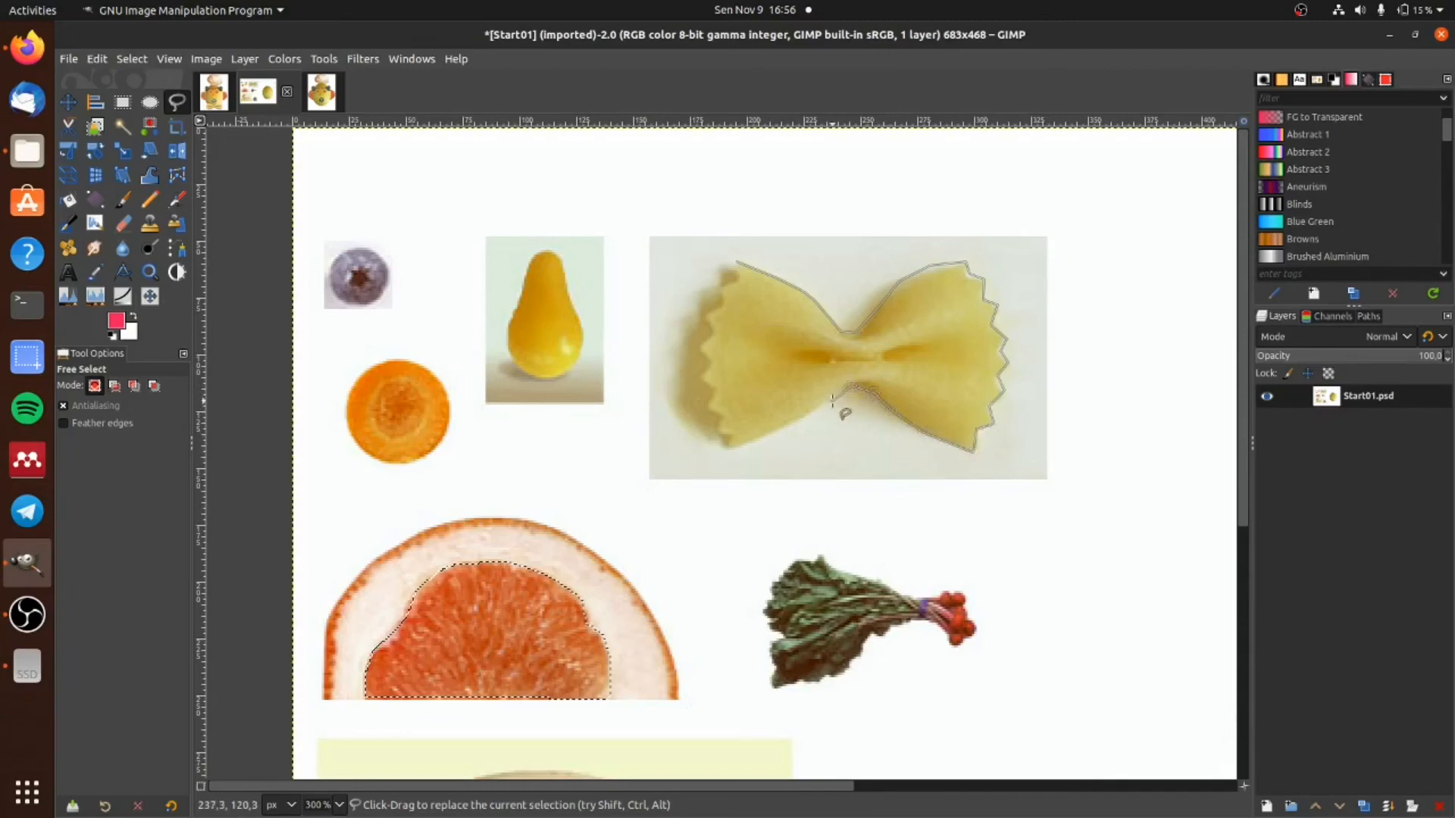
pyautogui.click(801, 418)
pyautogui.click(752, 444)
pyautogui.click(726, 447)
pyautogui.click(728, 436)
pyautogui.click(717, 431)
pyautogui.click(720, 416)
pyautogui.click(709, 409)
pyautogui.click(722, 398)
pyautogui.click(711, 389)
pyautogui.click(705, 377)
pyautogui.click(719, 367)
pyautogui.click(703, 349)
pyautogui.click(710, 336)
pyautogui.click(708, 315)
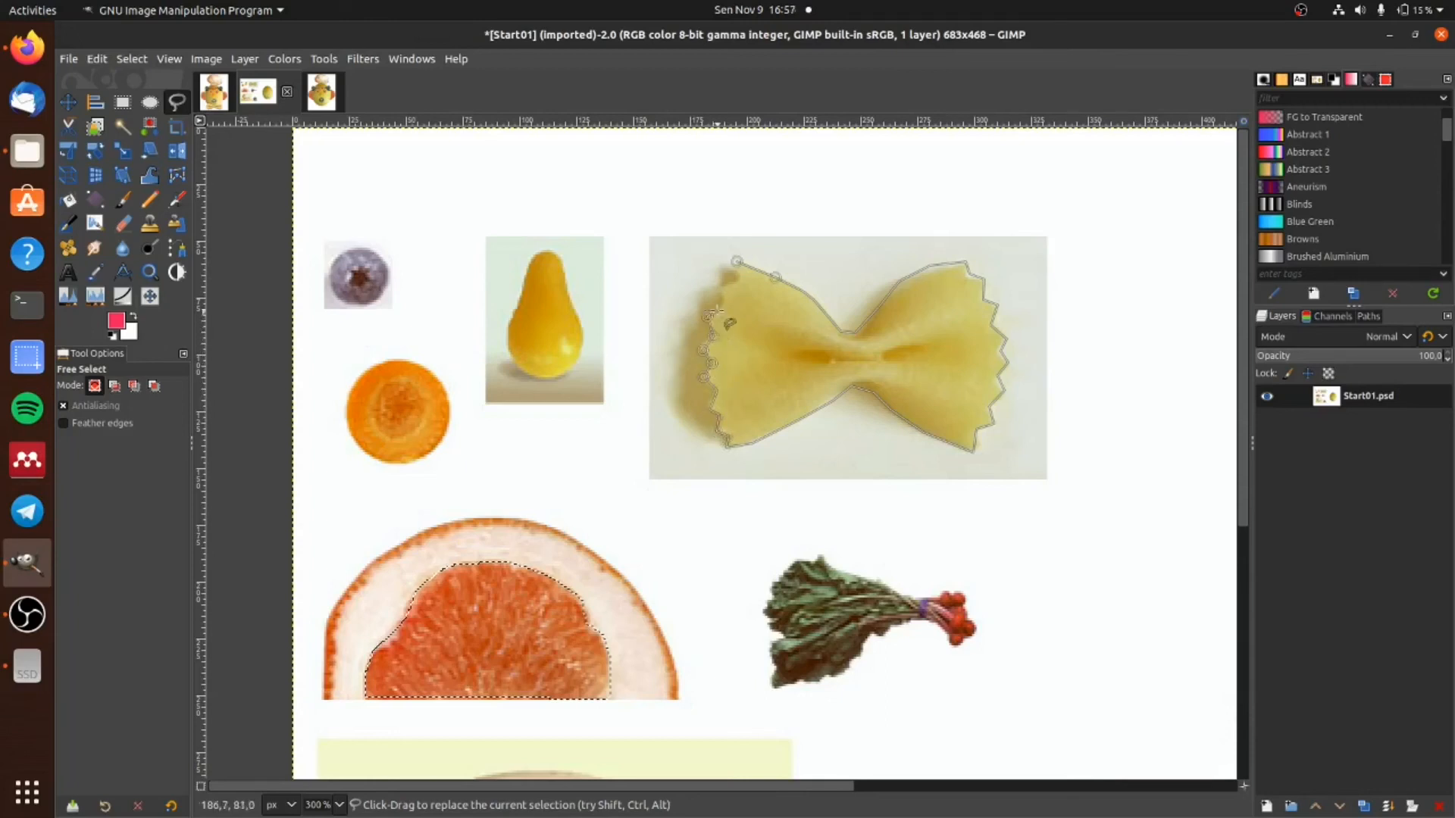
pyautogui.click(724, 307)
pyautogui.click(717, 288)
pyautogui.click(735, 261)
pyautogui.press('Return')
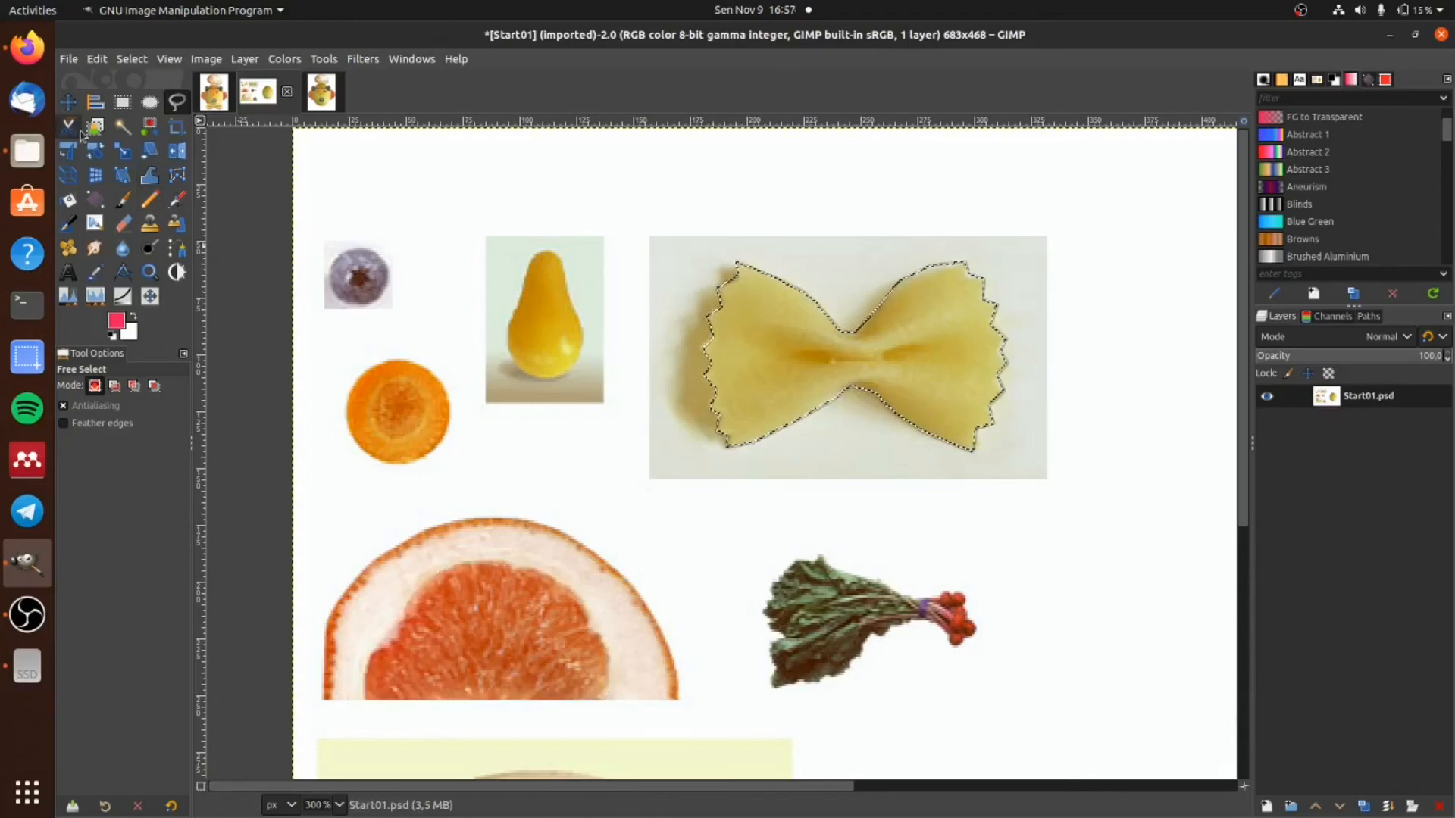
# Step: Copy the selected bow-tie pasta into the face image as a new layer above mulut and place it under the kiwi mouth
pyautogui.click(68, 102)
pyautogui.hotkey('ctrl', 'c')
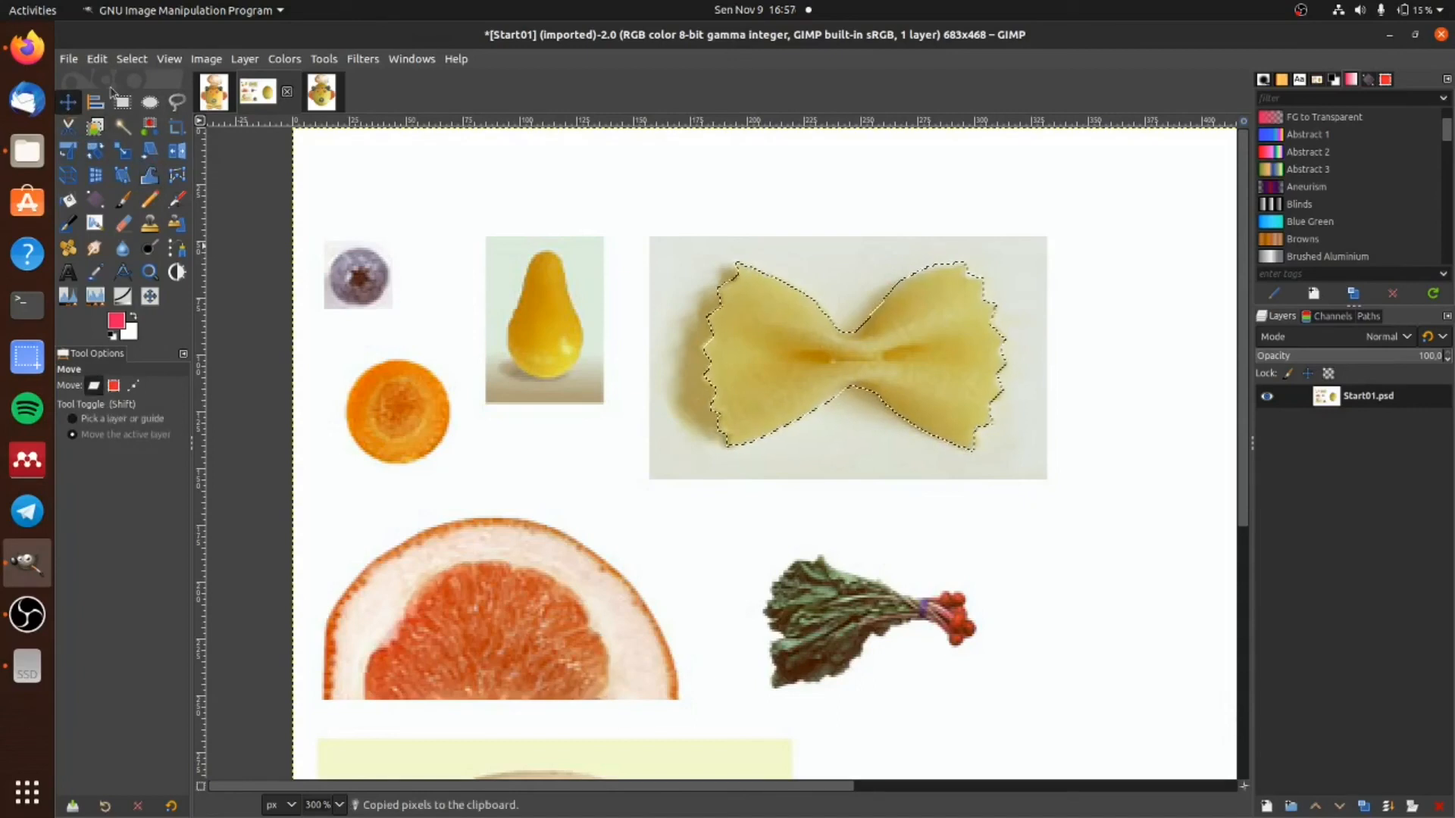
pyautogui.click(321, 103)
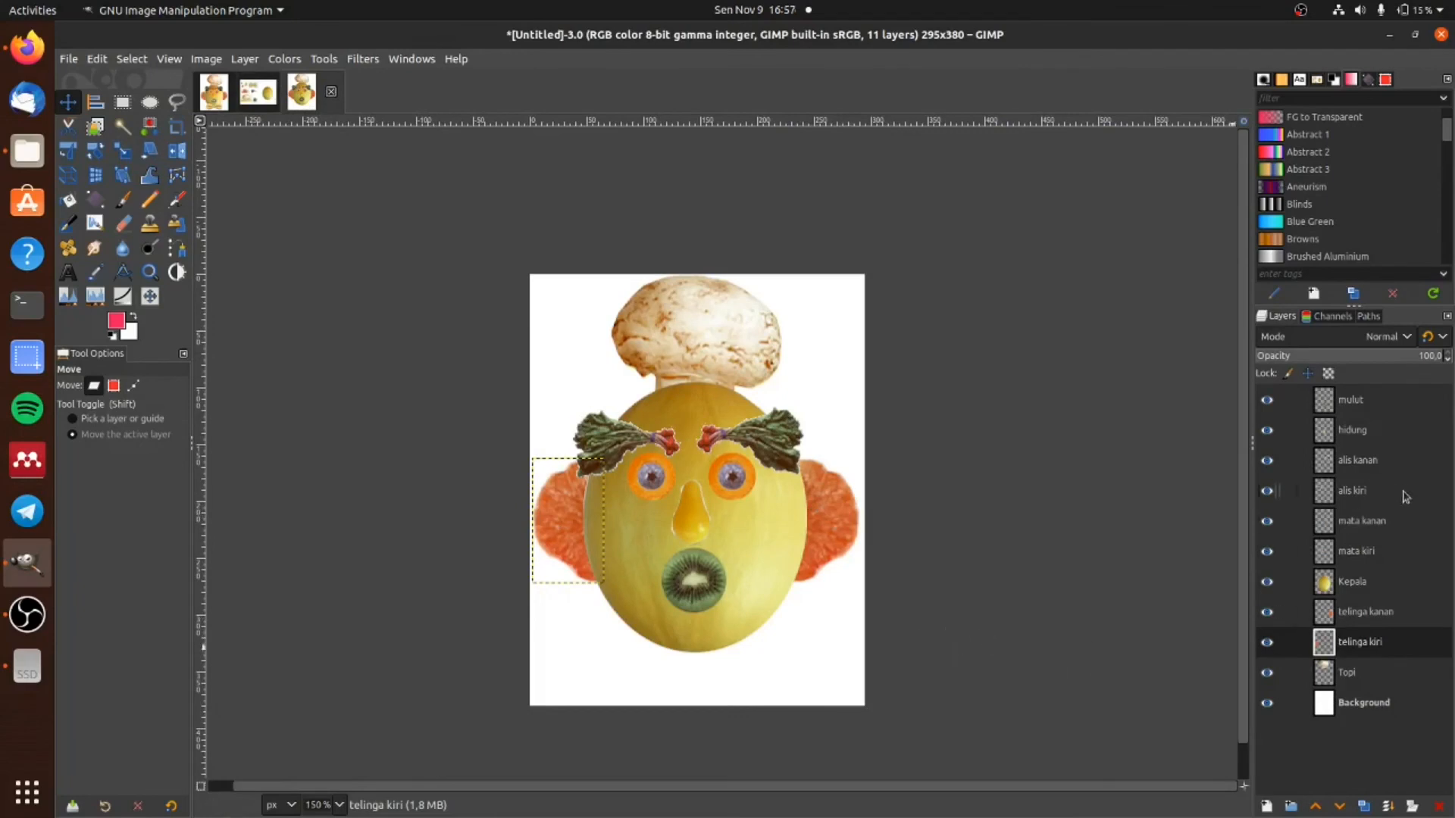
pyautogui.click(1377, 407)
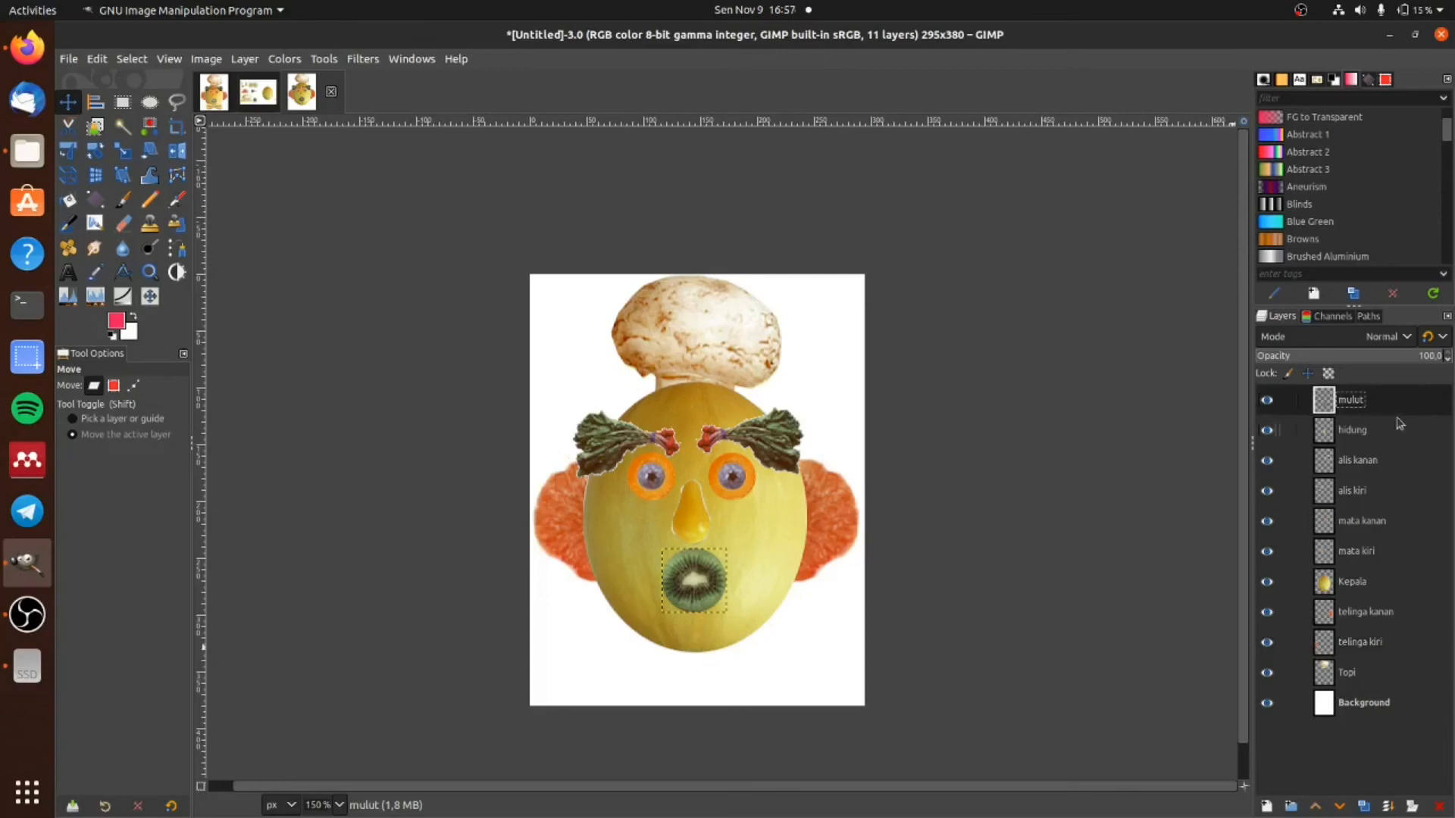
pyautogui.click(97, 58)
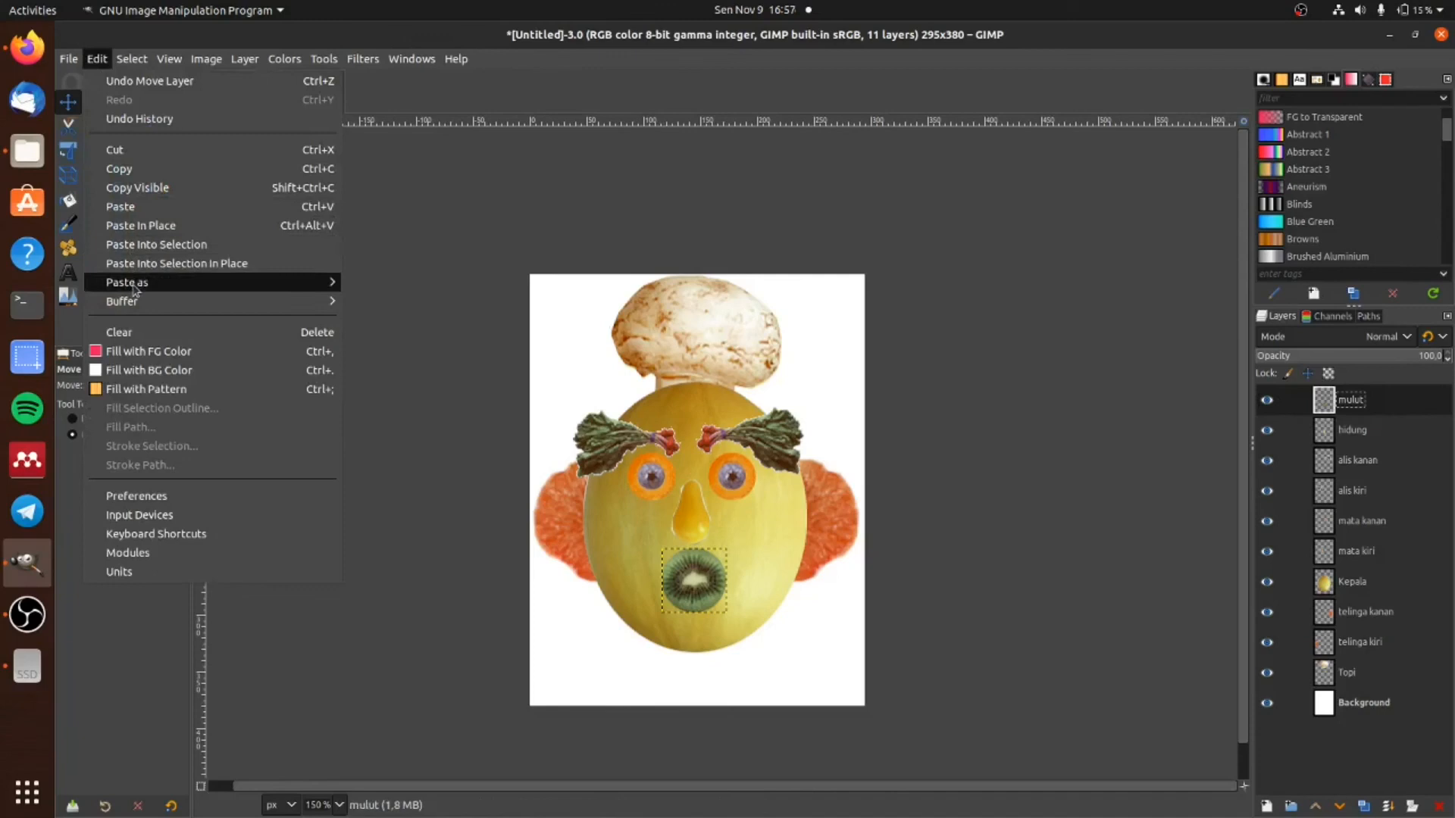
pyautogui.moveTo(133, 282)
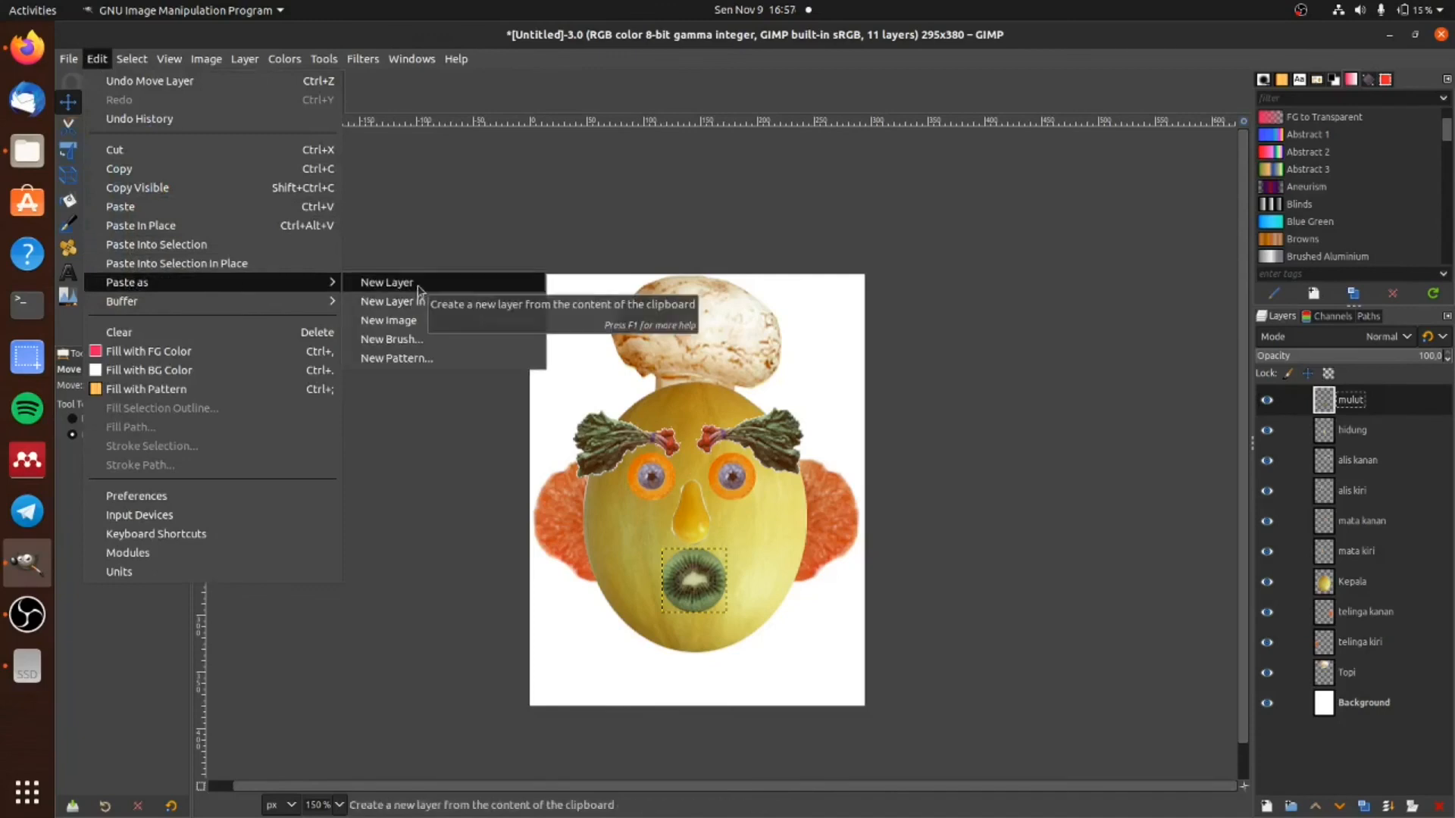
pyautogui.click(417, 284)
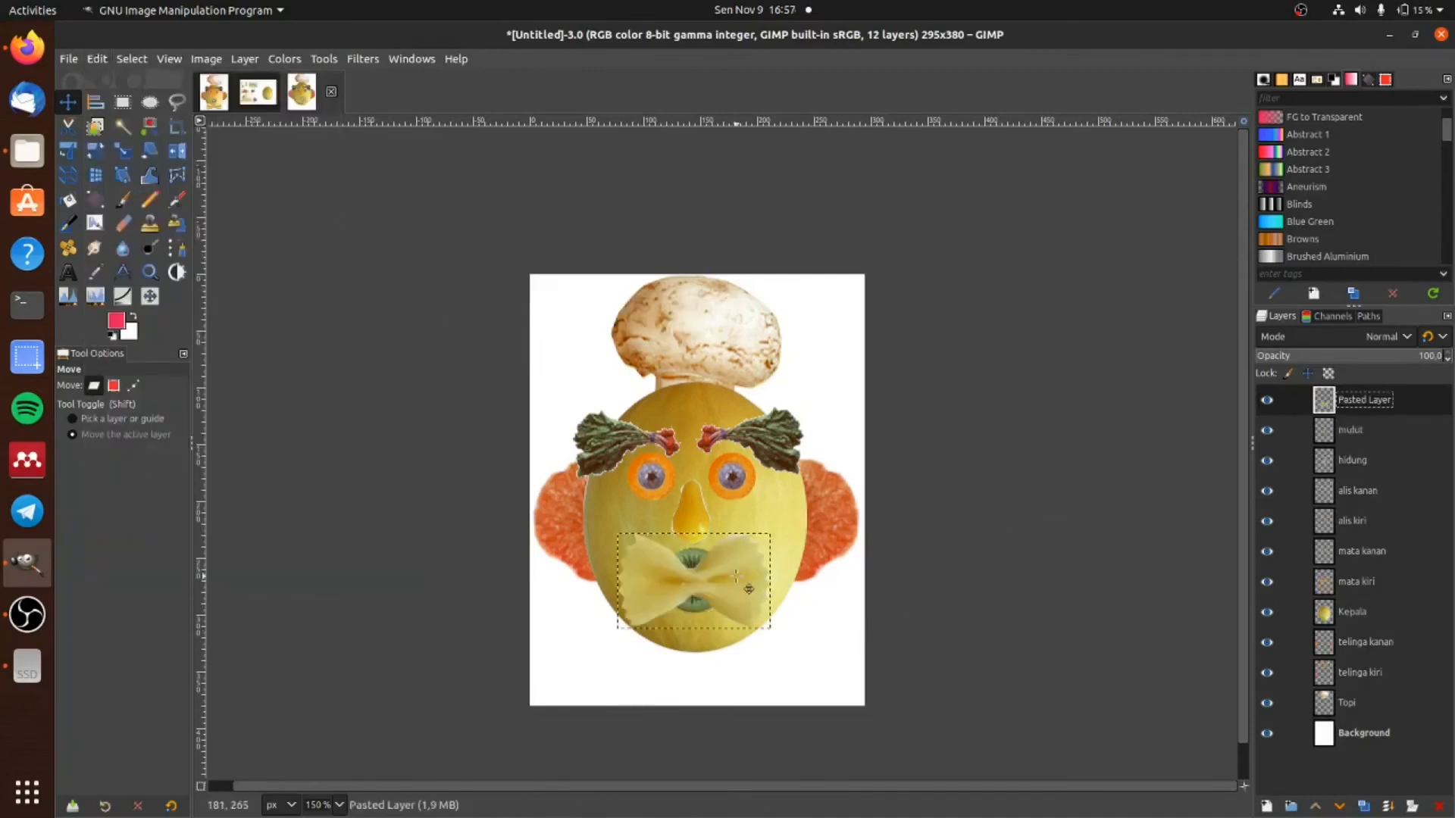
pyautogui.moveTo(745, 587); pyautogui.dragTo(747, 653)
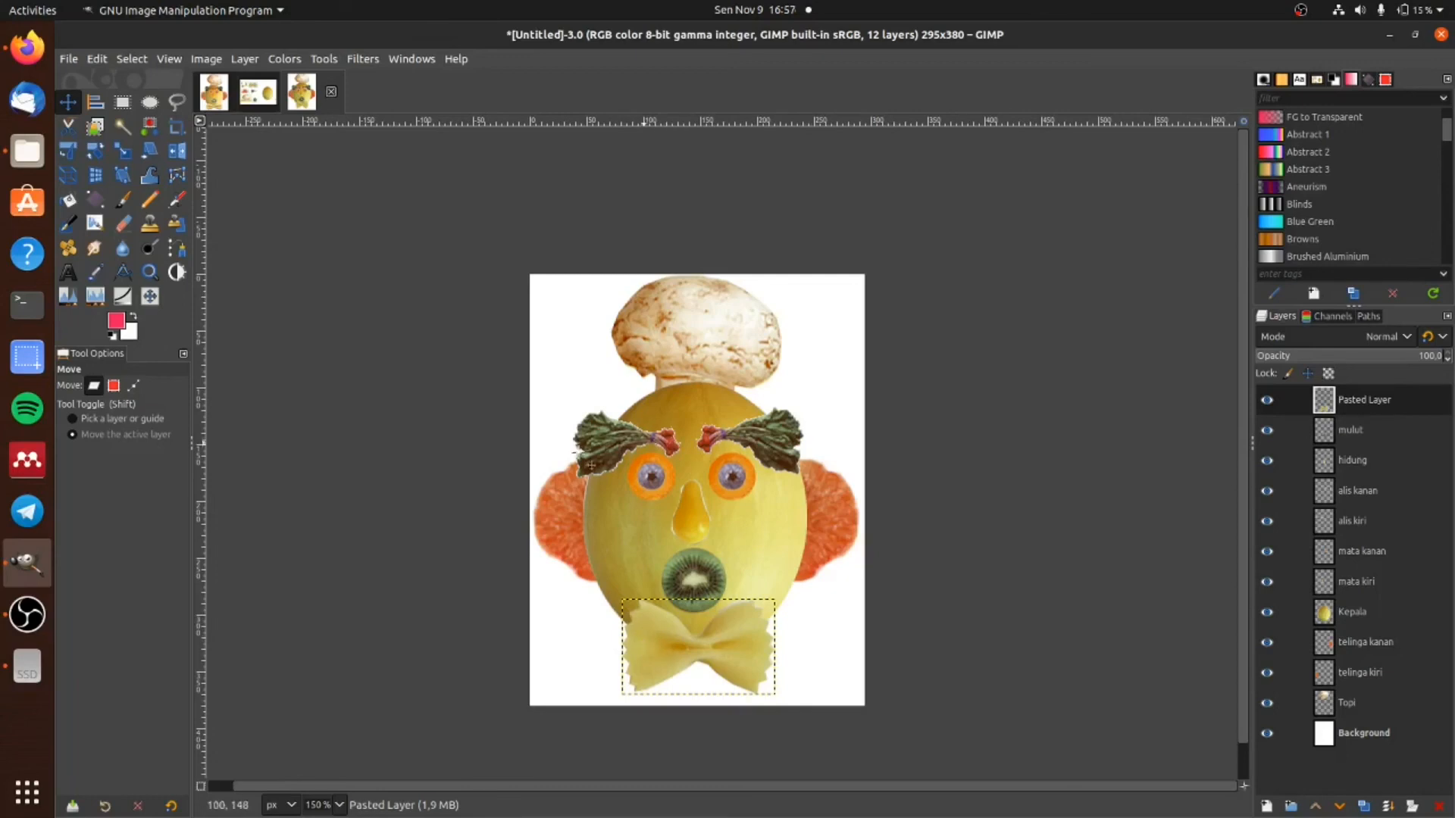
# Step: Scale the bow-tie layer's height to 80% with the aspect ratio unlinked and the width kept at 100%
pyautogui.click(125, 151)
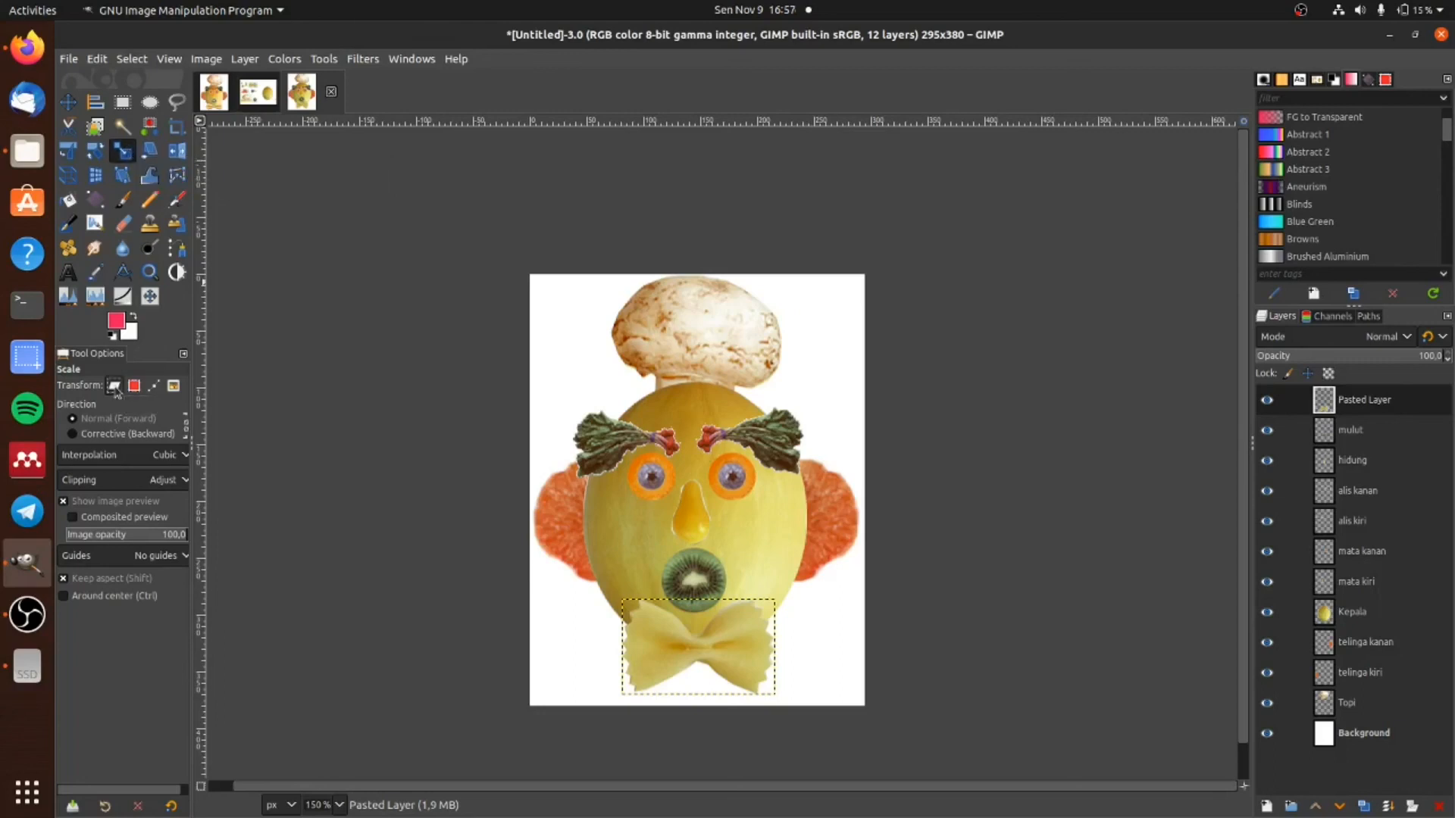
pyautogui.click(245, 59)
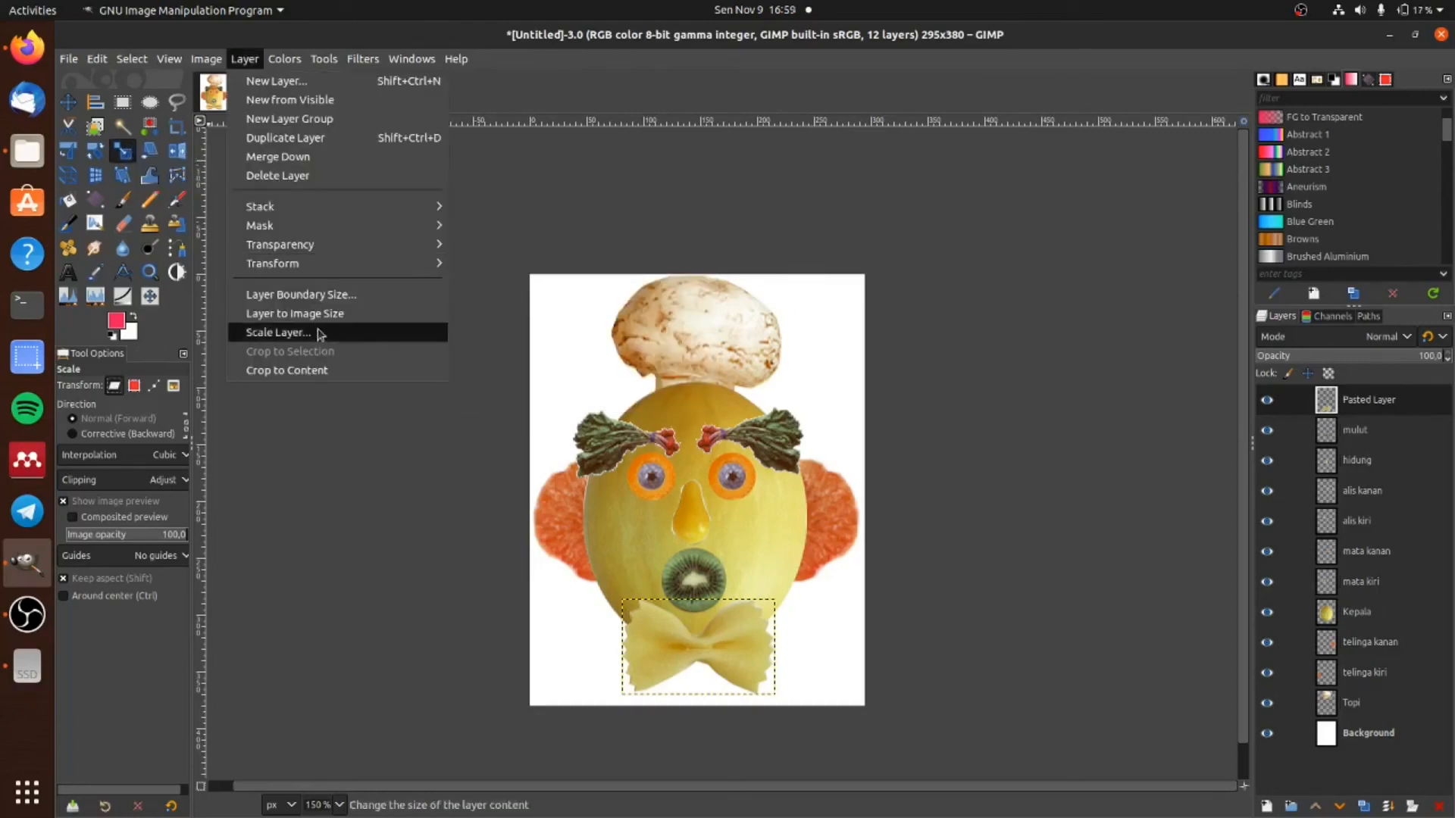
pyautogui.click(320, 335)
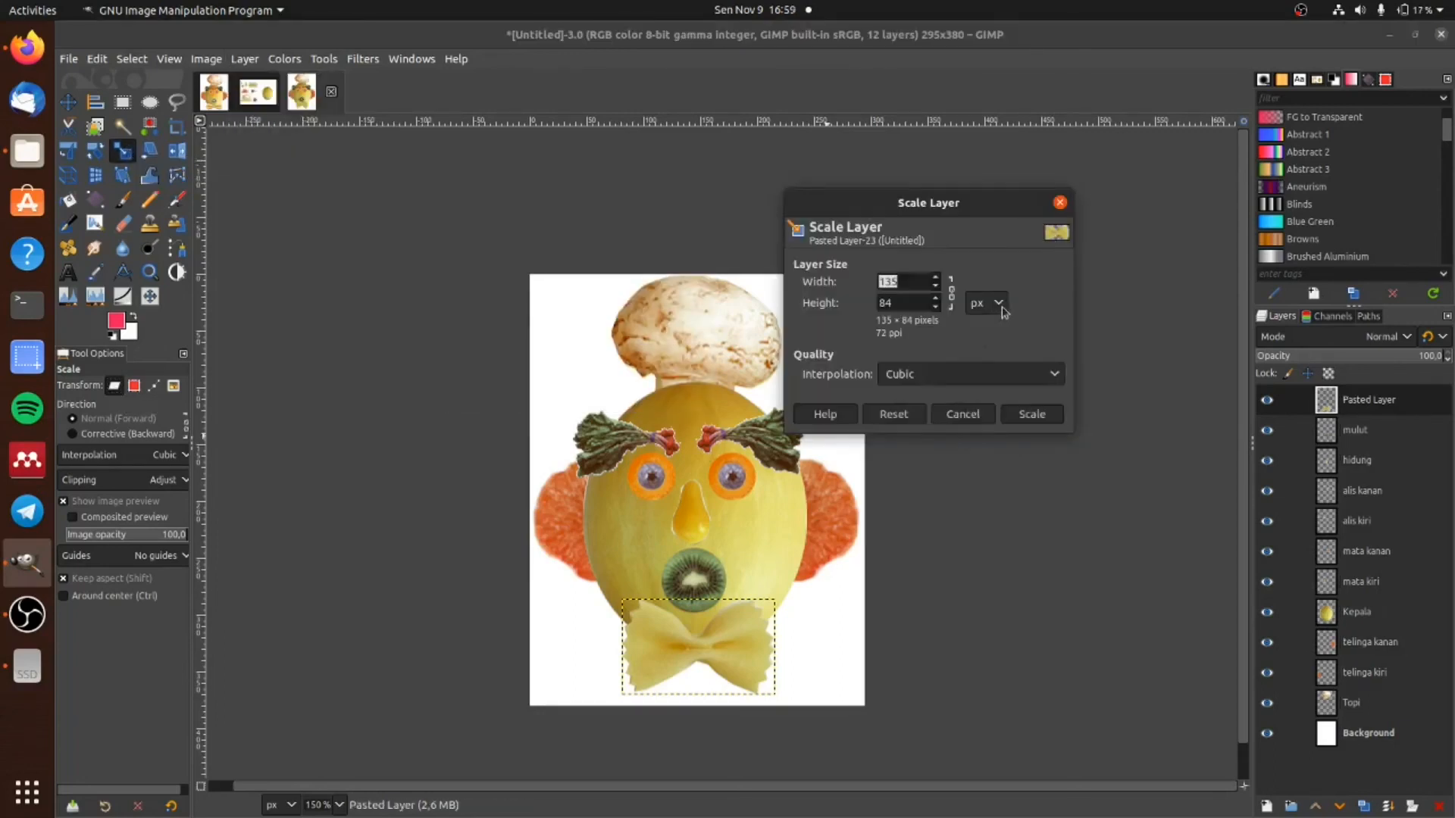
pyautogui.click(952, 296)
pyautogui.click(998, 304)
pyautogui.click(998, 326)
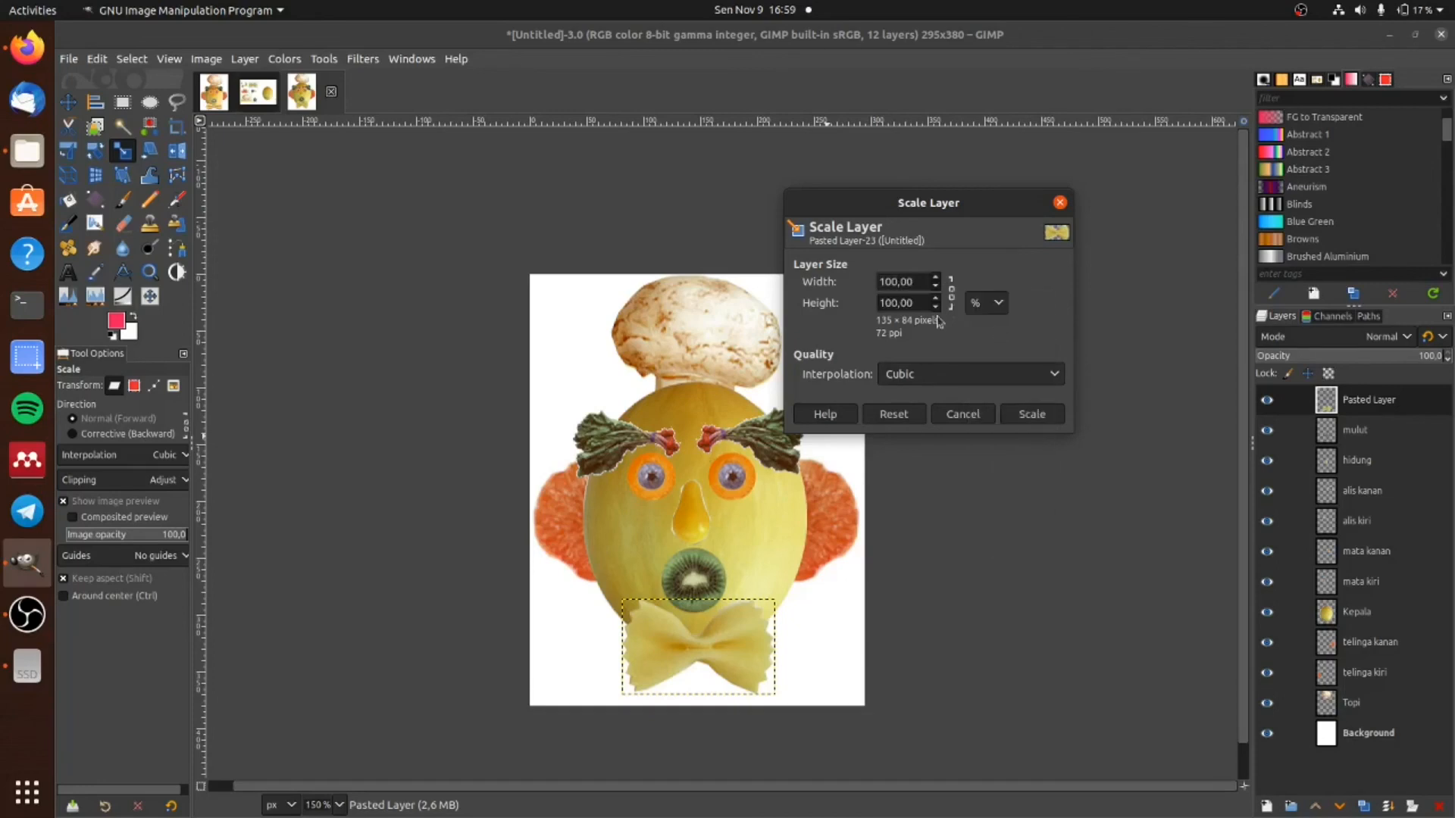
pyautogui.tripleClick(918, 304)
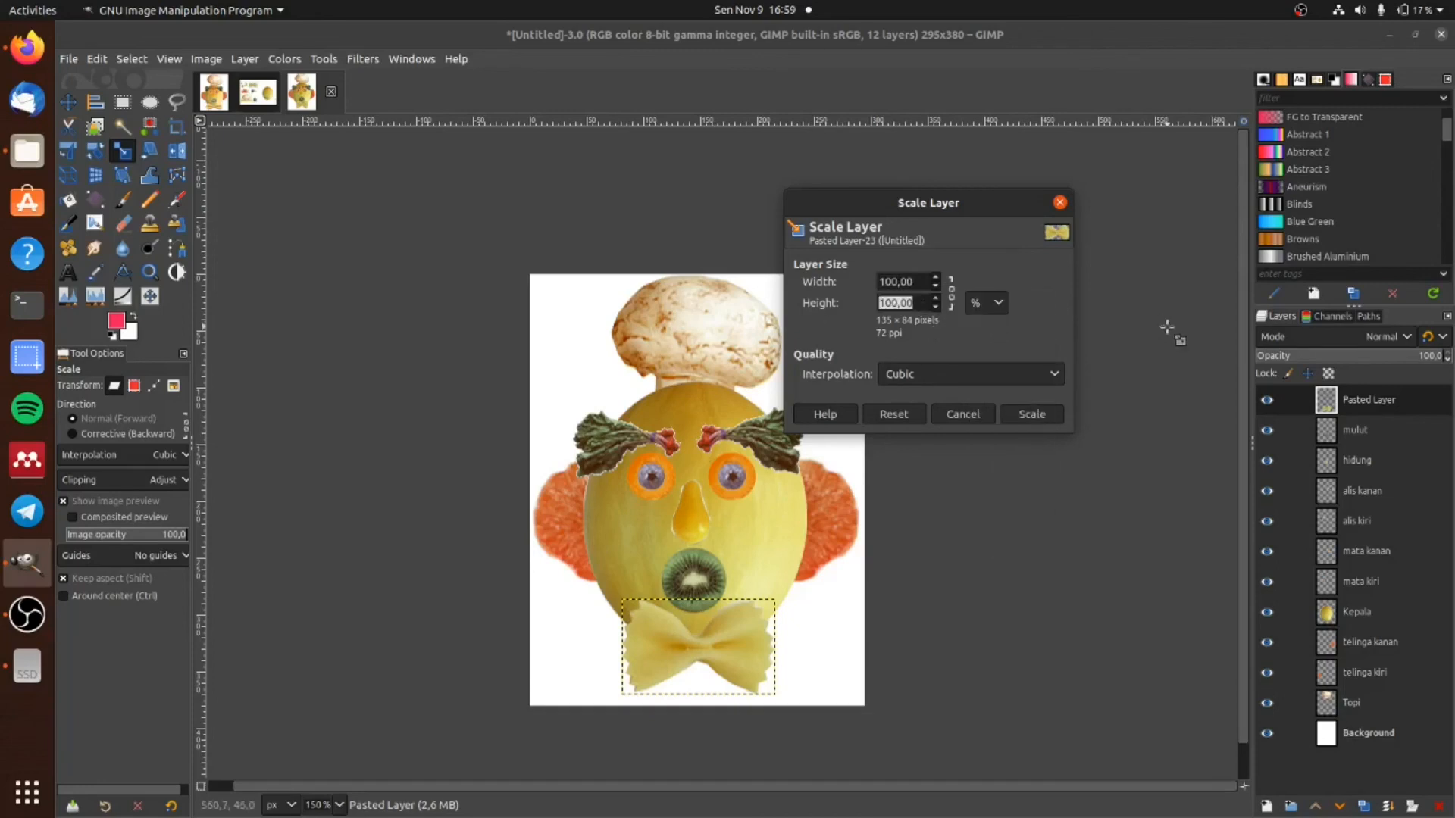
pyautogui.write('80')
pyautogui.click(1032, 415)
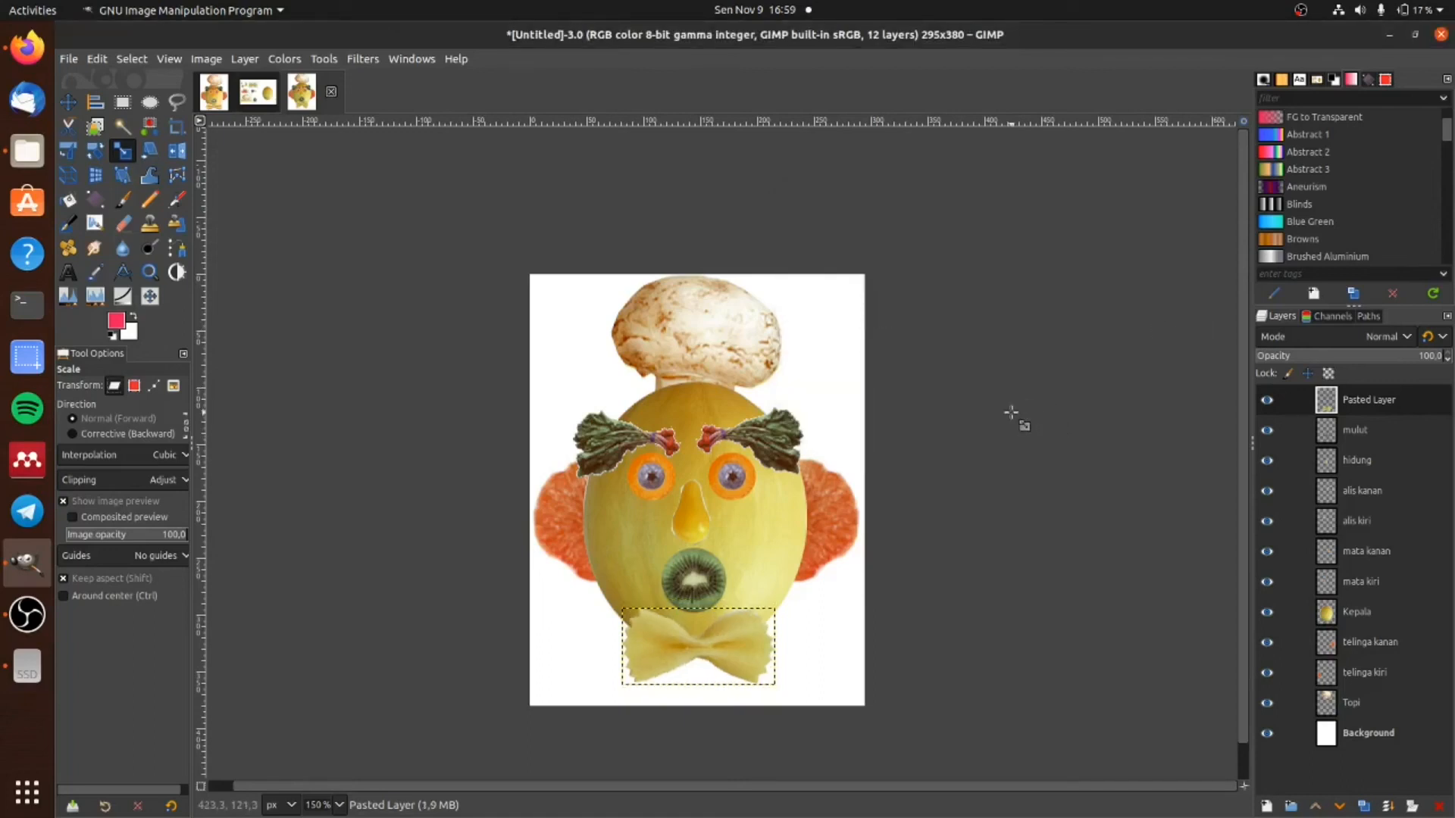
# Step: Scale the bow-tie layer's height by a further 80%, keeping its width
pyautogui.click(245, 60)
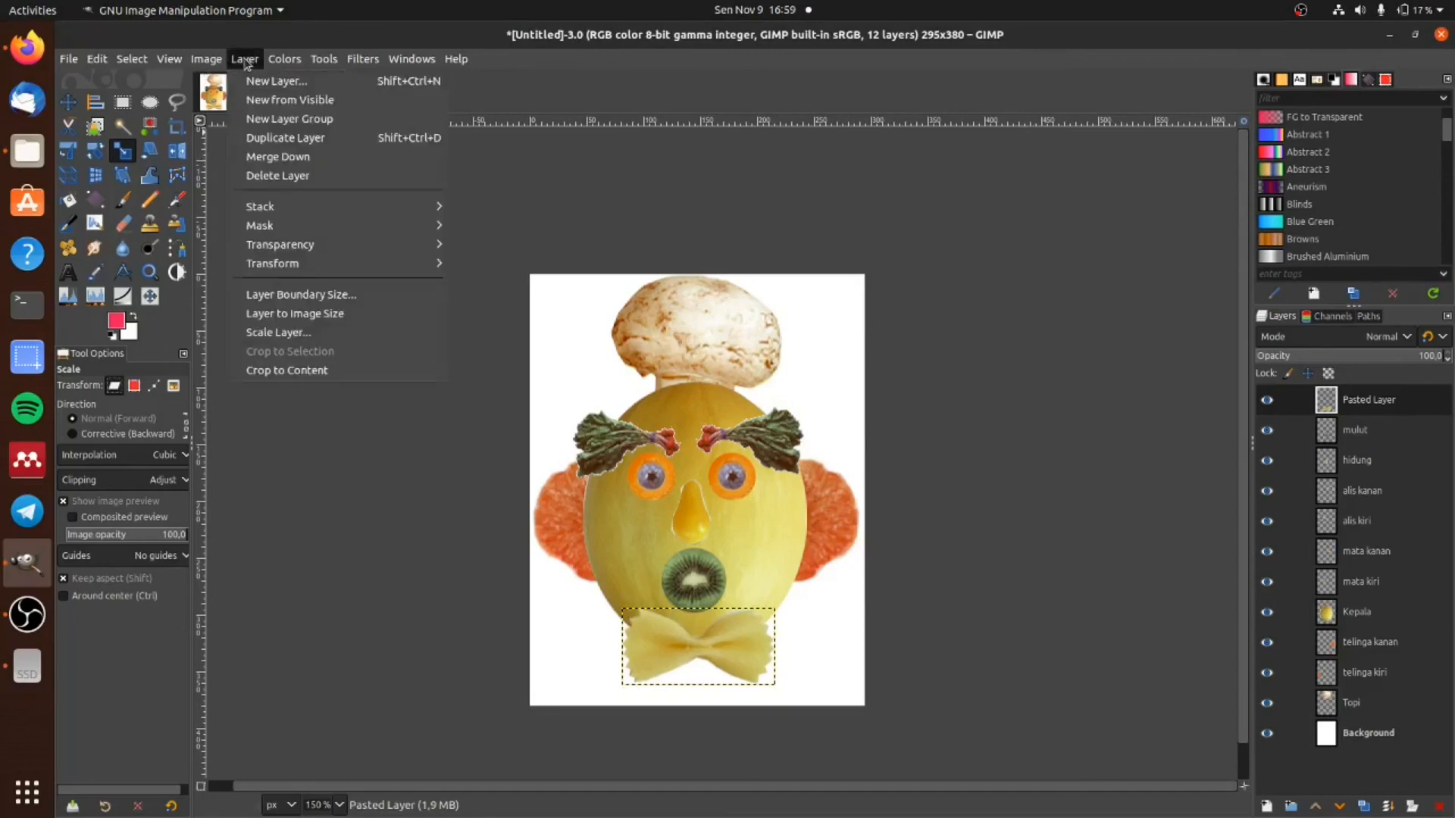
pyautogui.click(278, 332)
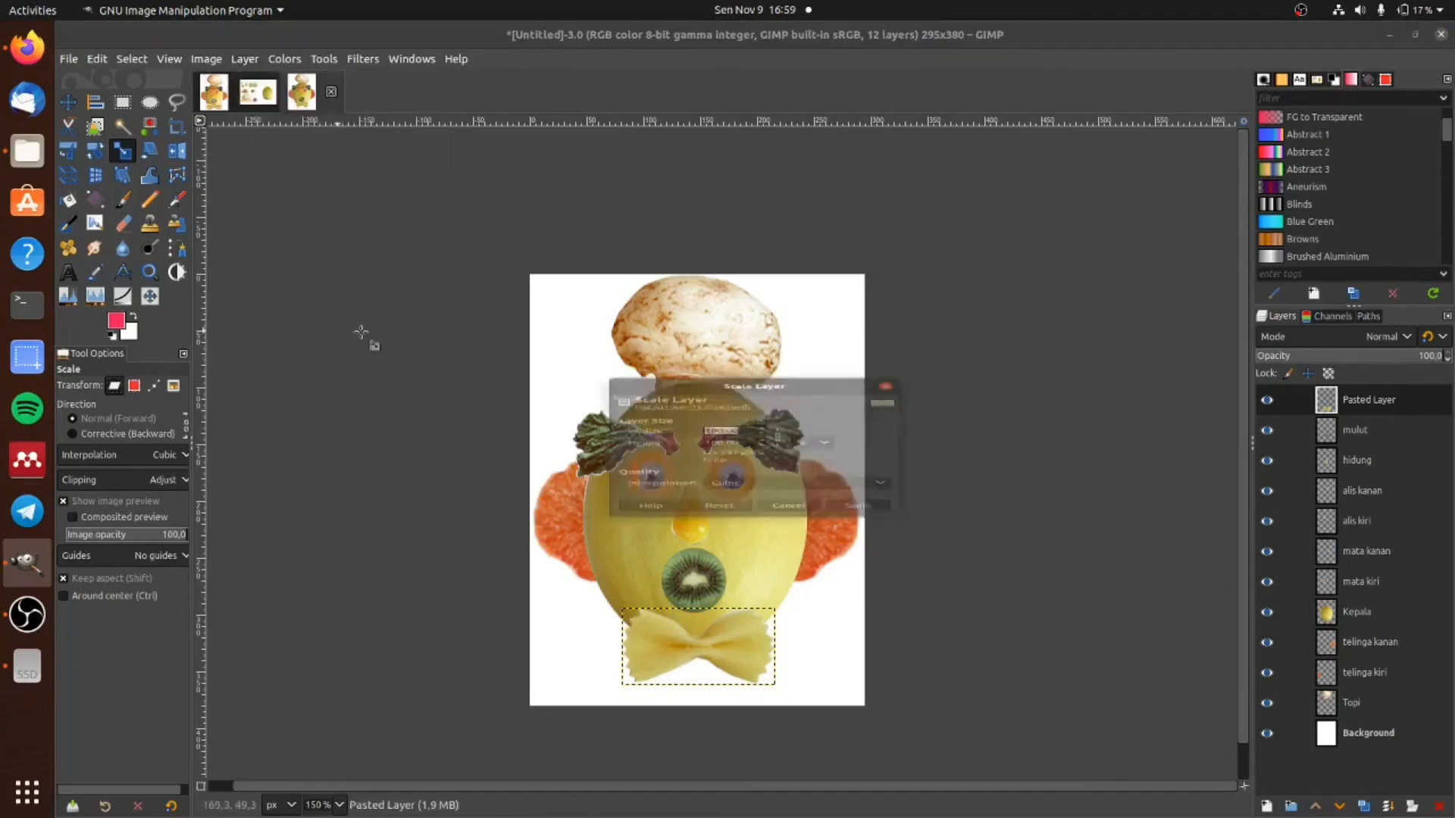
pyautogui.click(778, 435)
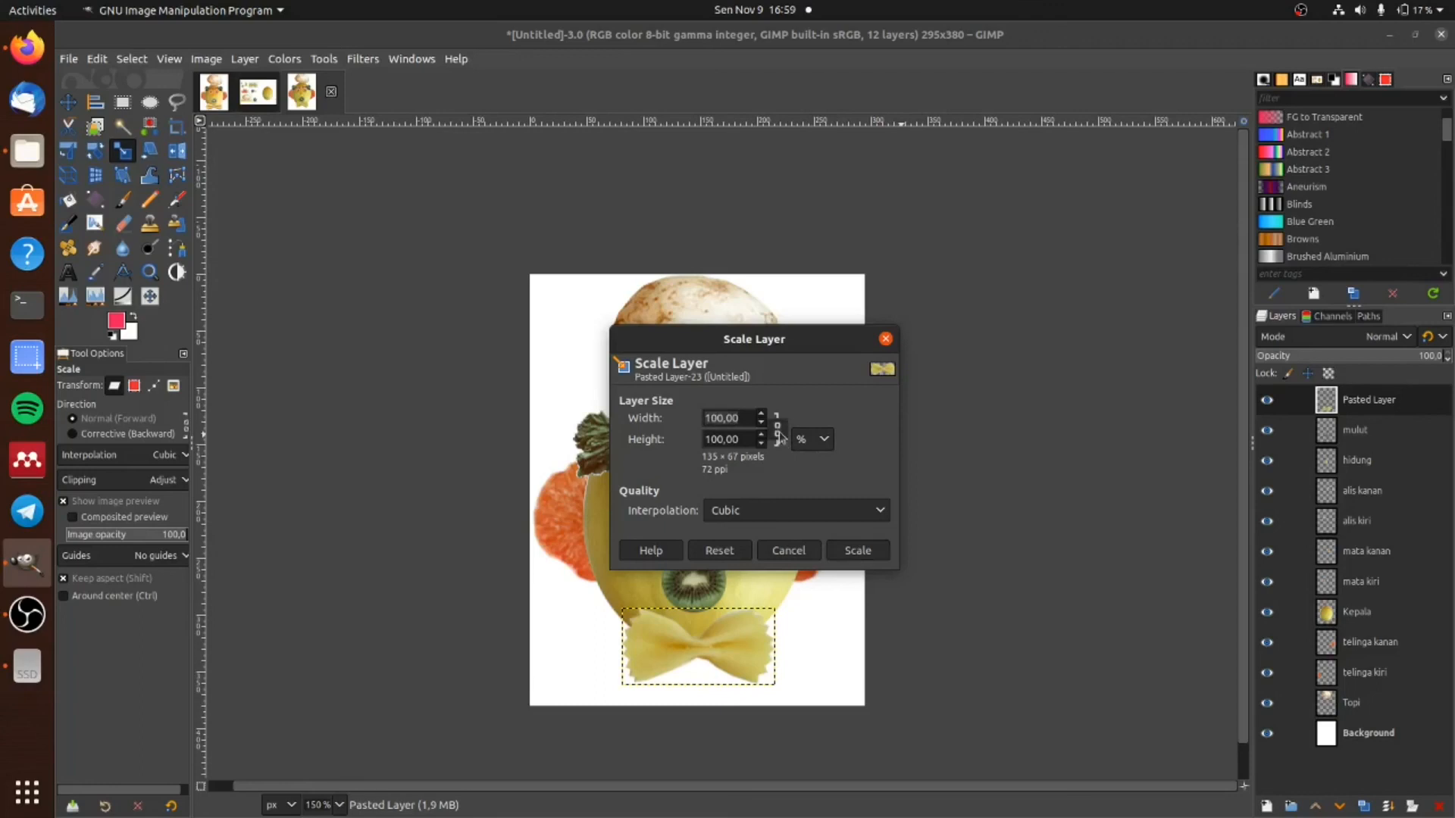
pyautogui.click(741, 440)
pyautogui.write('80')
pyautogui.click(741, 419)
pyautogui.click(864, 554)
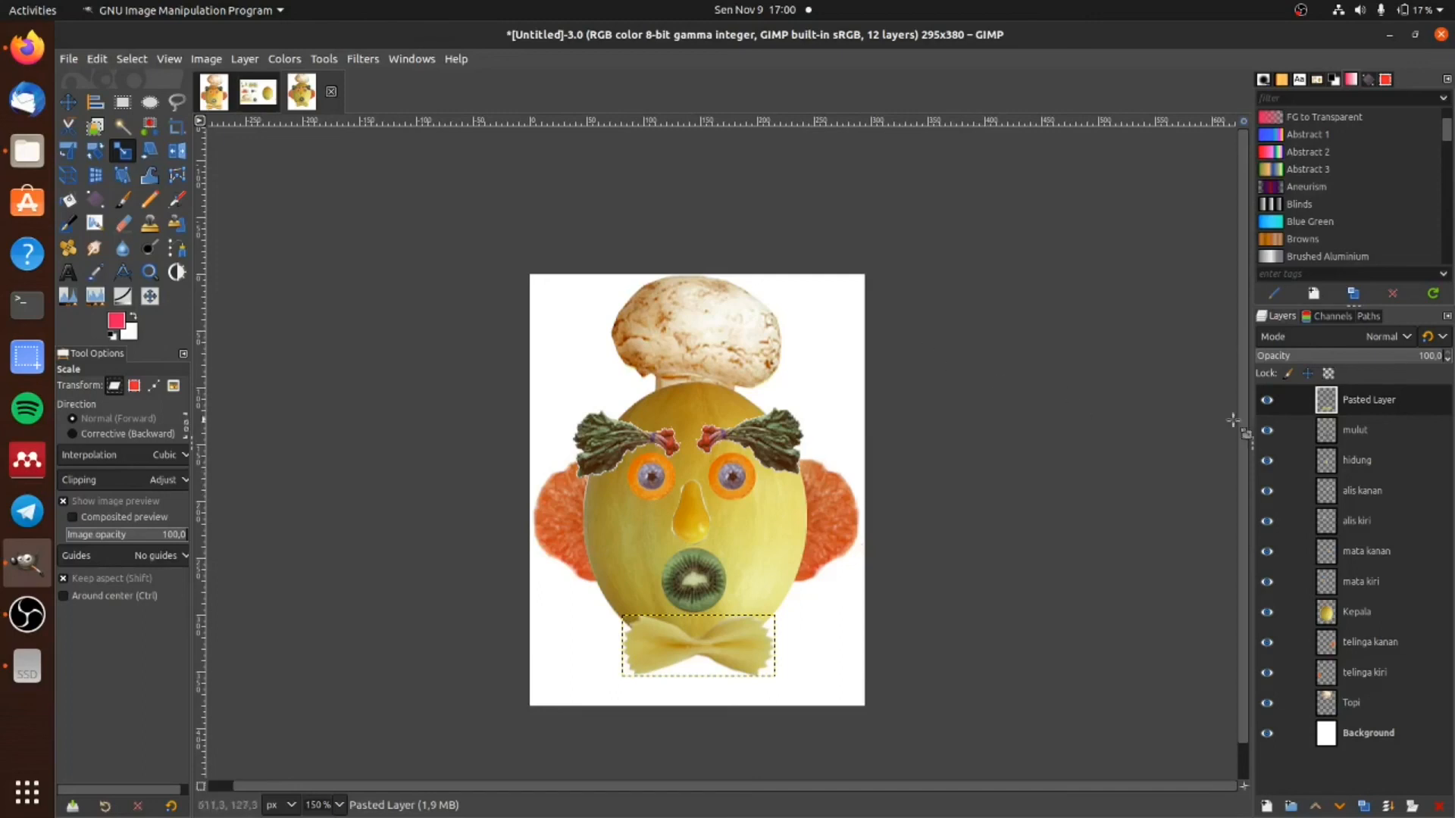
# Step: Name the bow-tie layer pita and compare the composed face with End01
pyautogui.doubleClick(1361, 402)
pyautogui.write('pita')
pyautogui.press('Return')
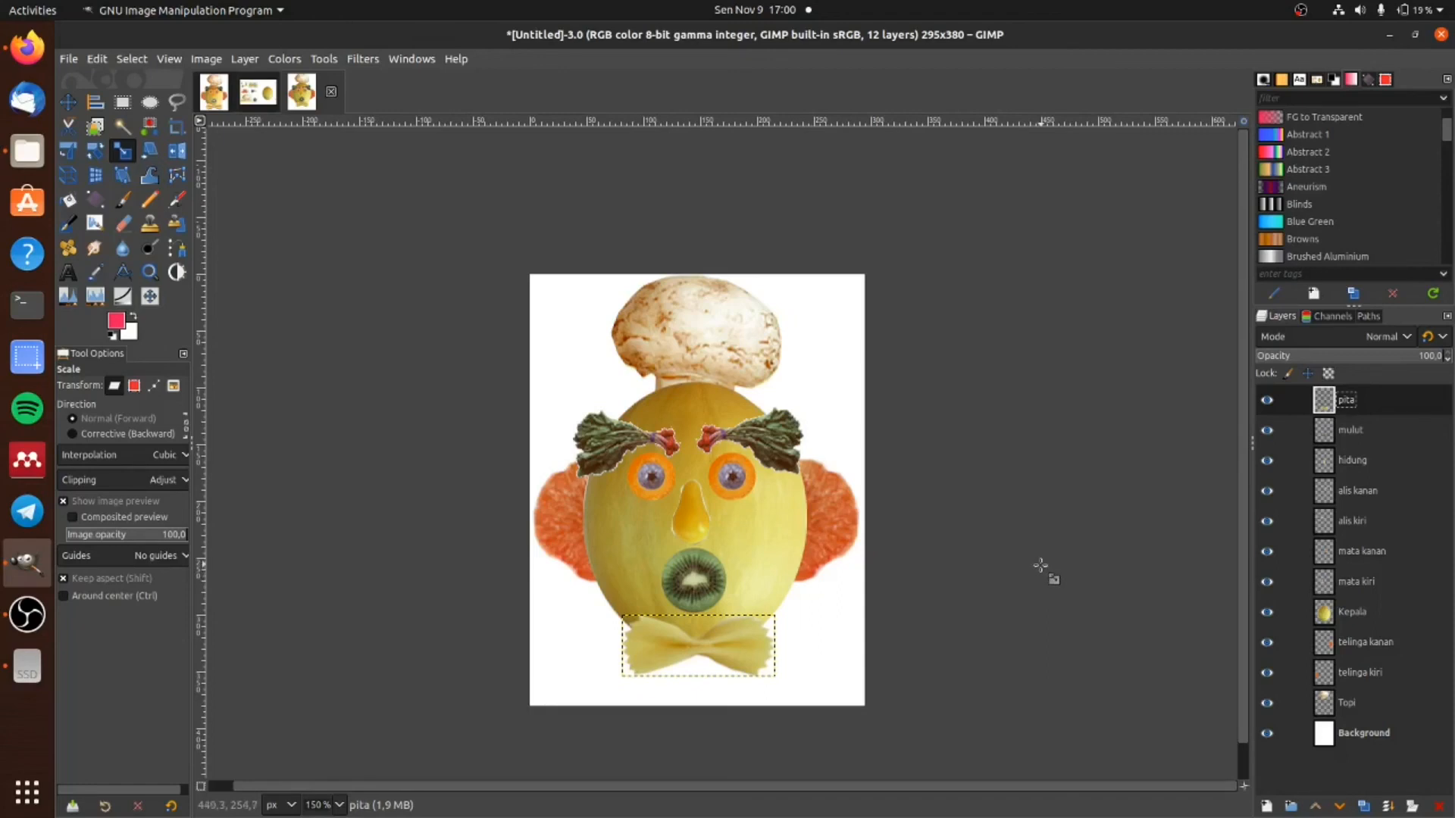
pyautogui.click(228, 103)
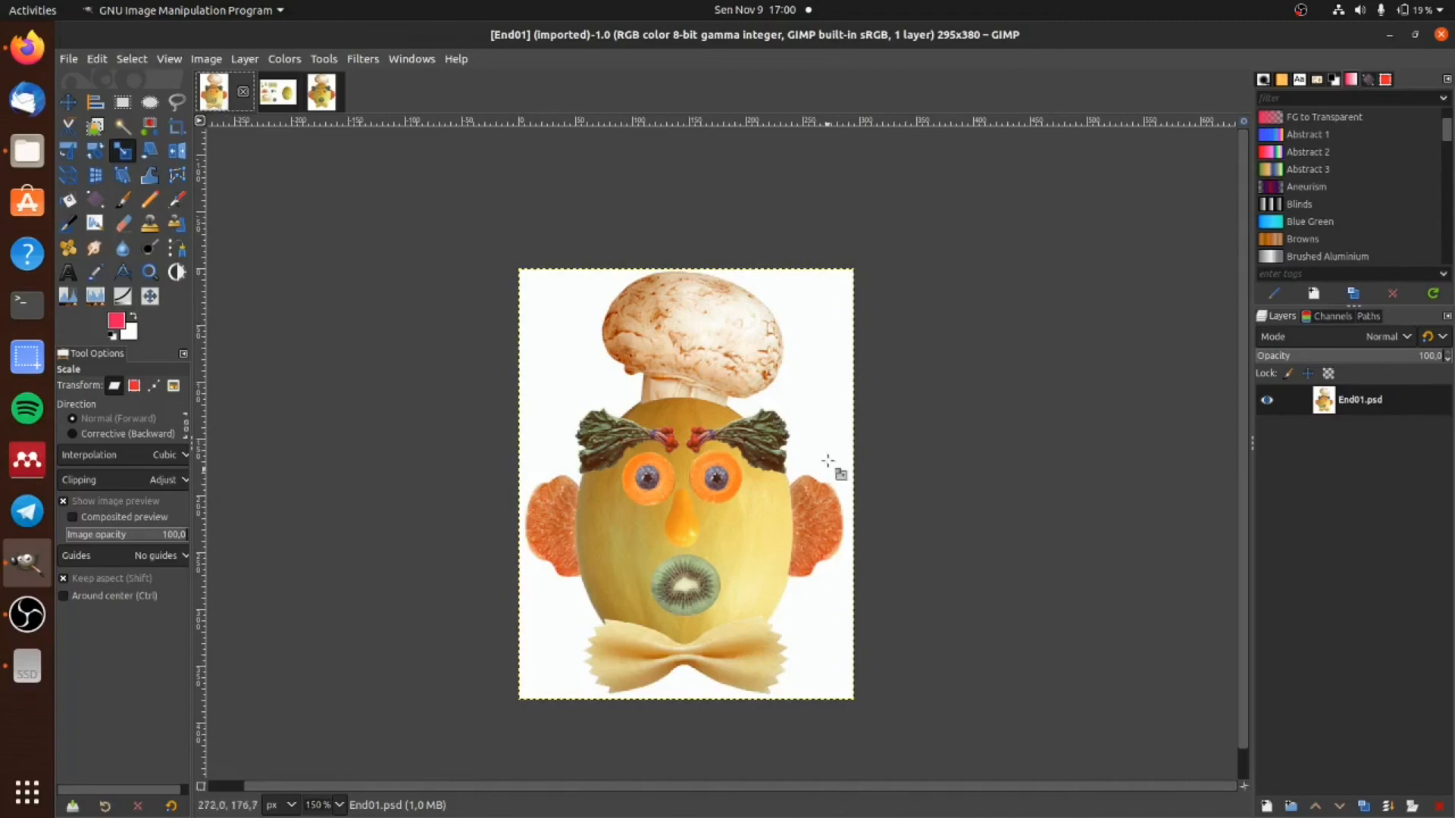
pyautogui.hotkey('alt', '3')
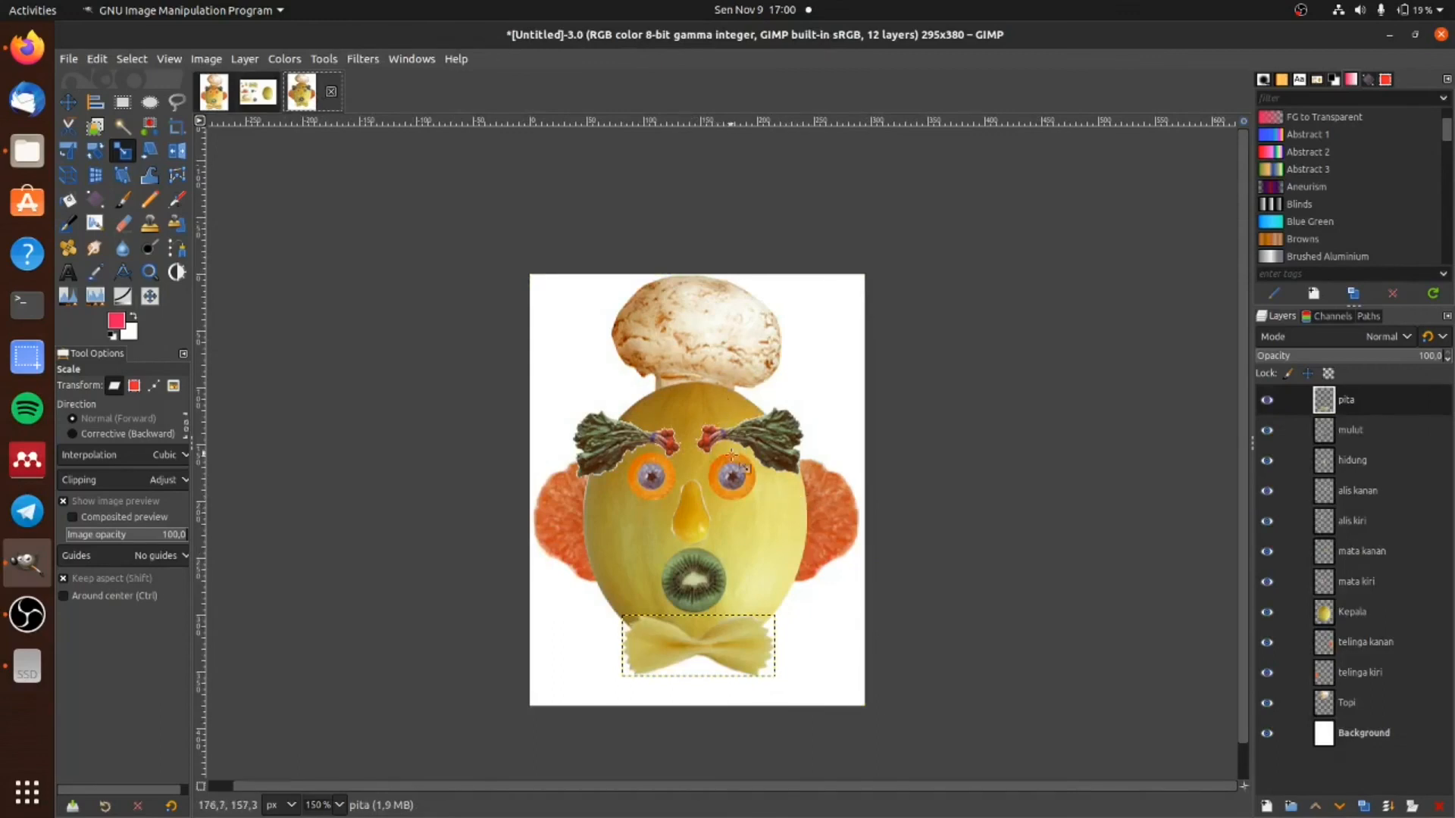
pyautogui.click(216, 107)
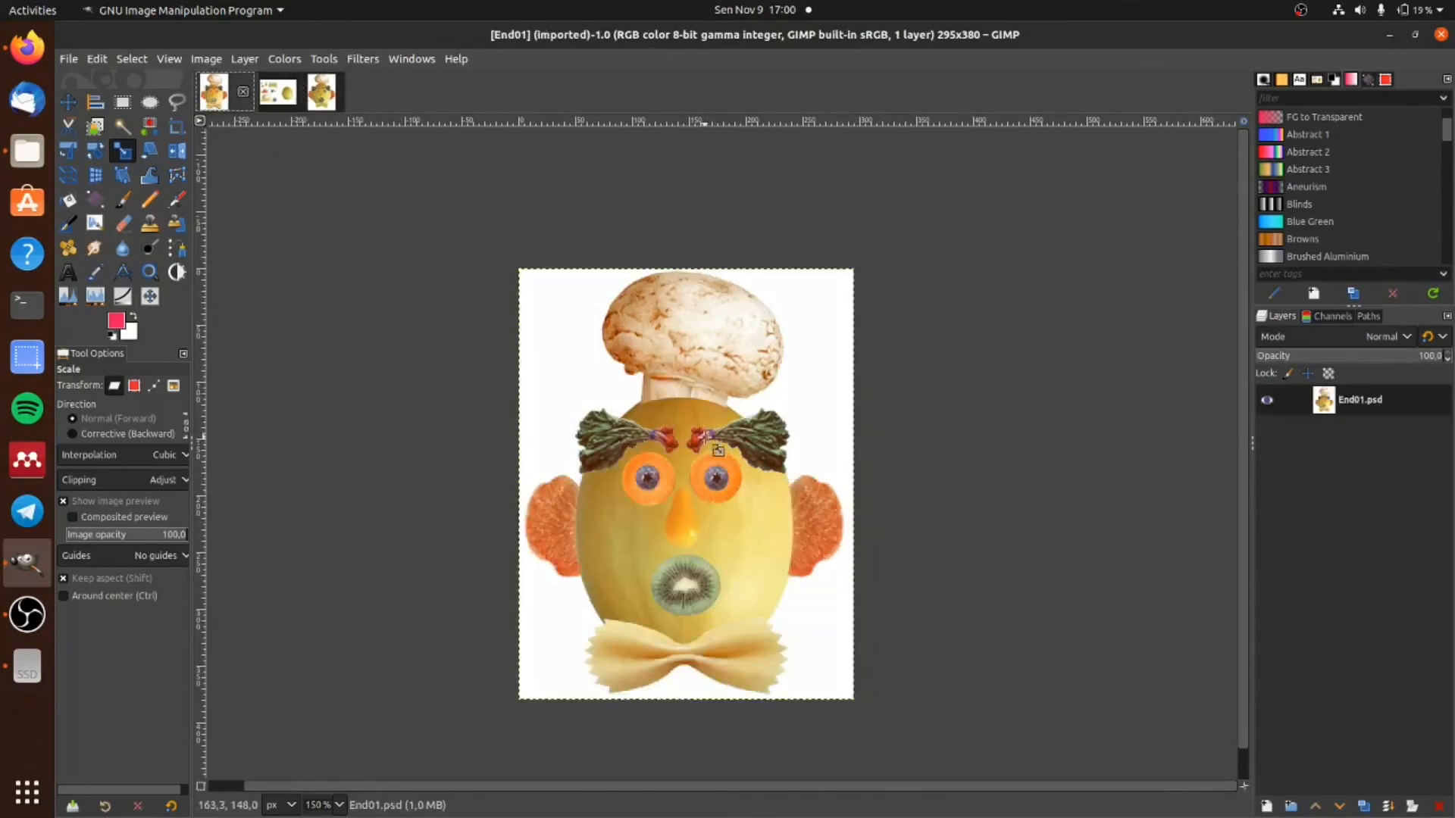
pyautogui.click(322, 95)
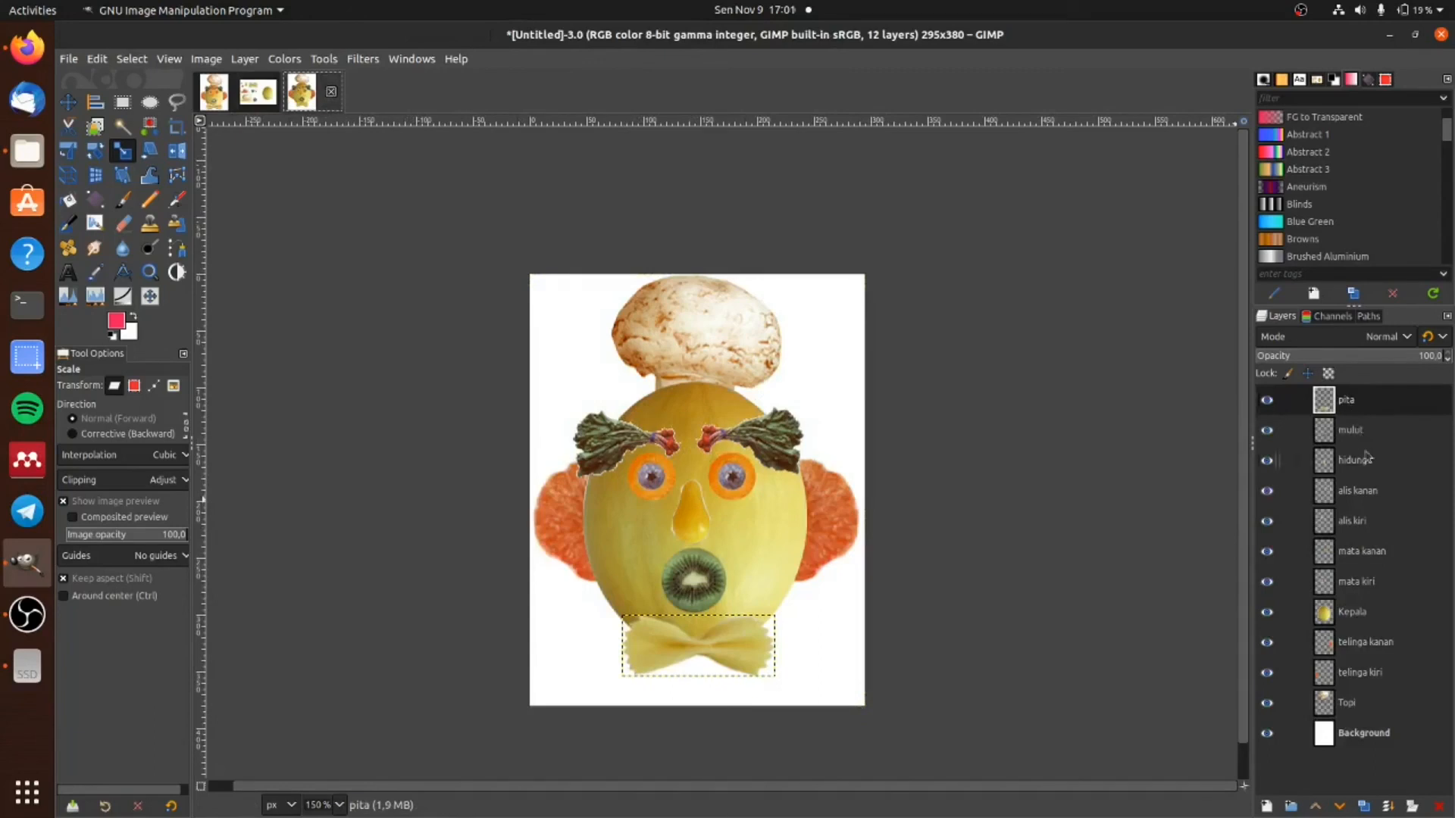
# Step: Delete the pita layer
pyautogui.click(1437, 807)
# Step: Merge the layers down one by one, starting from mulut, until everything is combined into Background
pyautogui.click(245, 59)
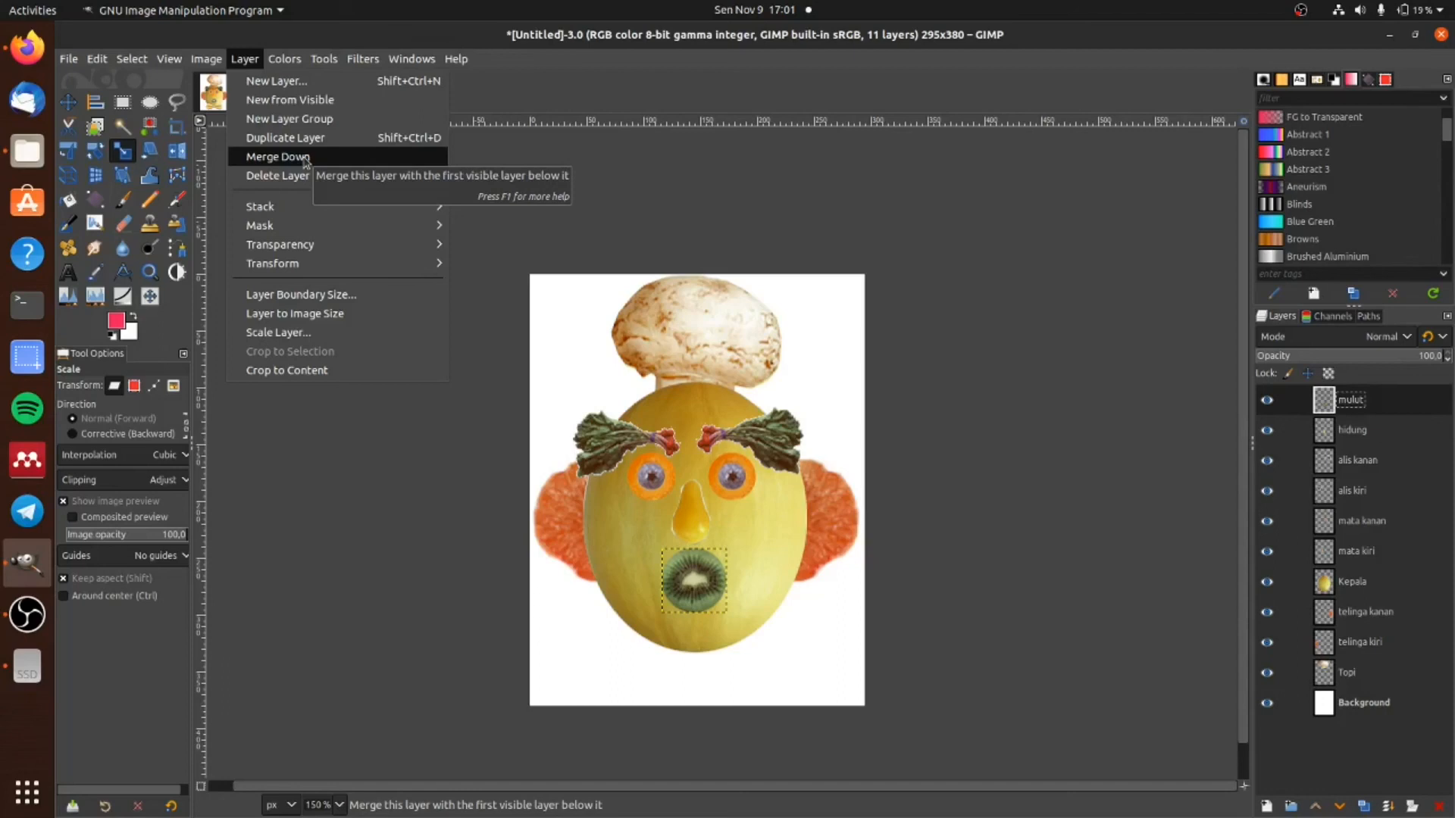
pyautogui.click(277, 156)
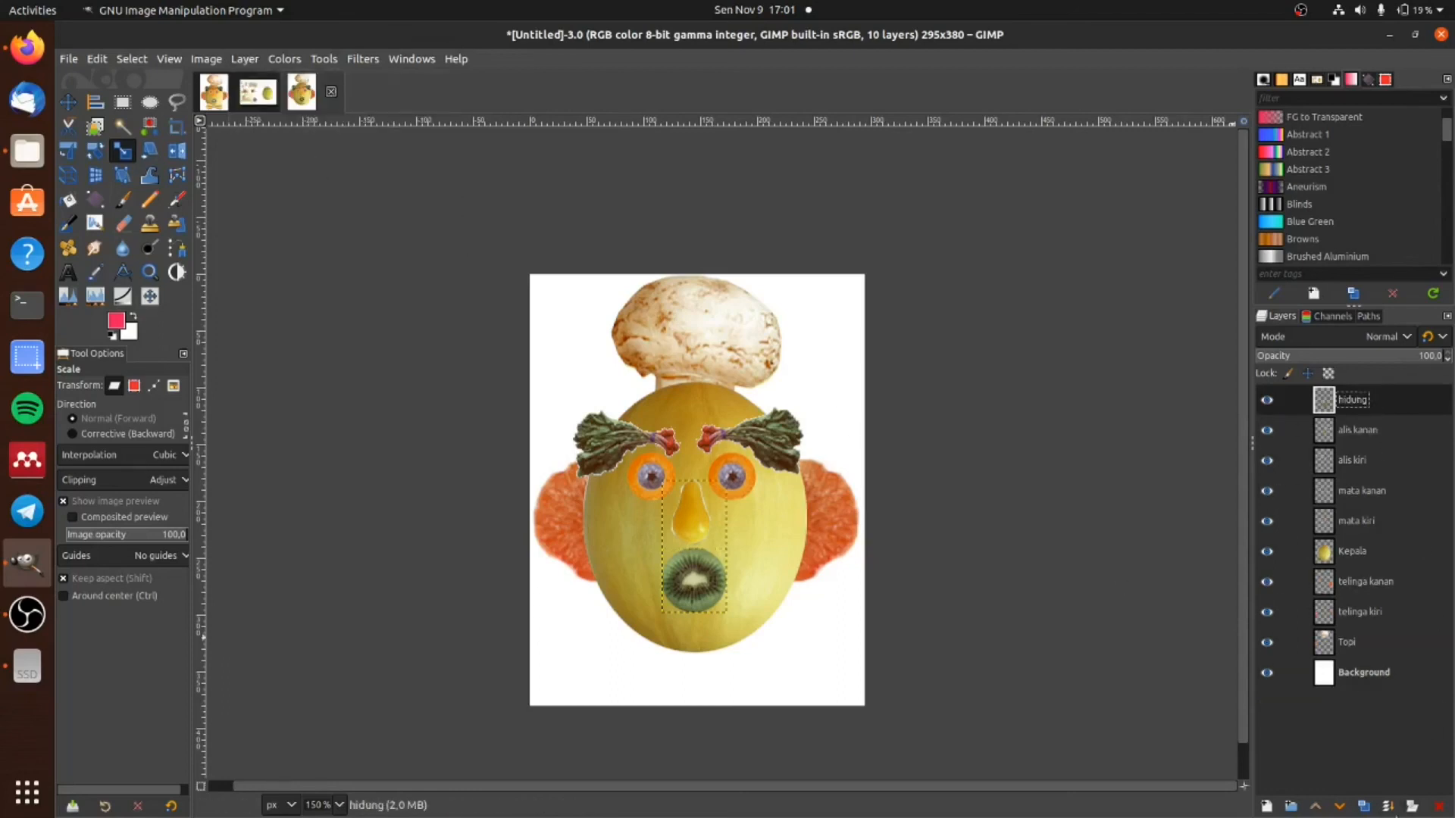
pyautogui.click(1388, 806)
pyautogui.click(1388, 807)
pyautogui.click(1388, 806)
pyautogui.click(1388, 806)
pyautogui.click(1388, 806)
pyautogui.click(1388, 806)
pyautogui.click(1388, 806)
pyautogui.click(1388, 807)
pyautogui.click(1388, 807)
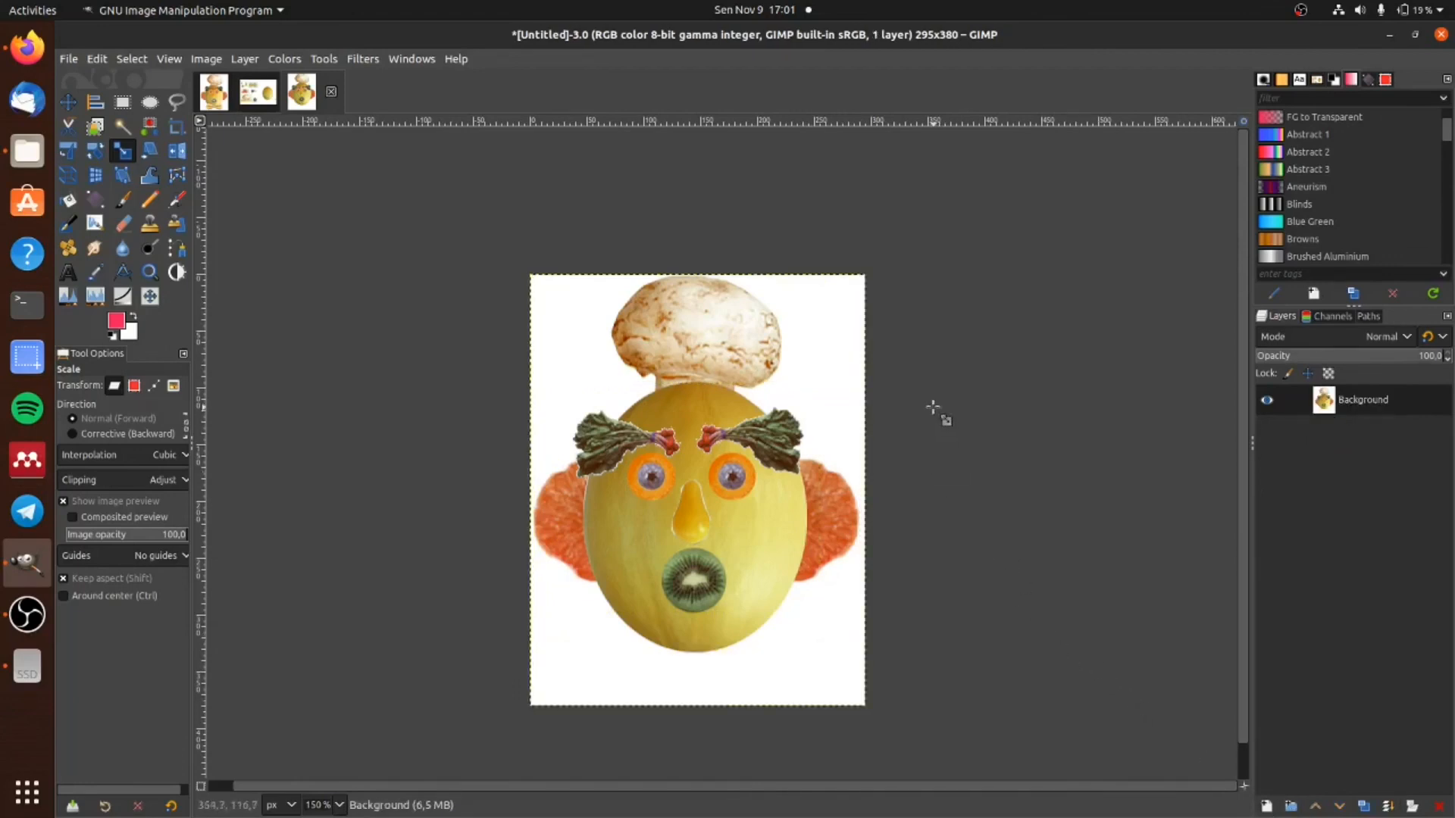
pyautogui.click(206, 59)
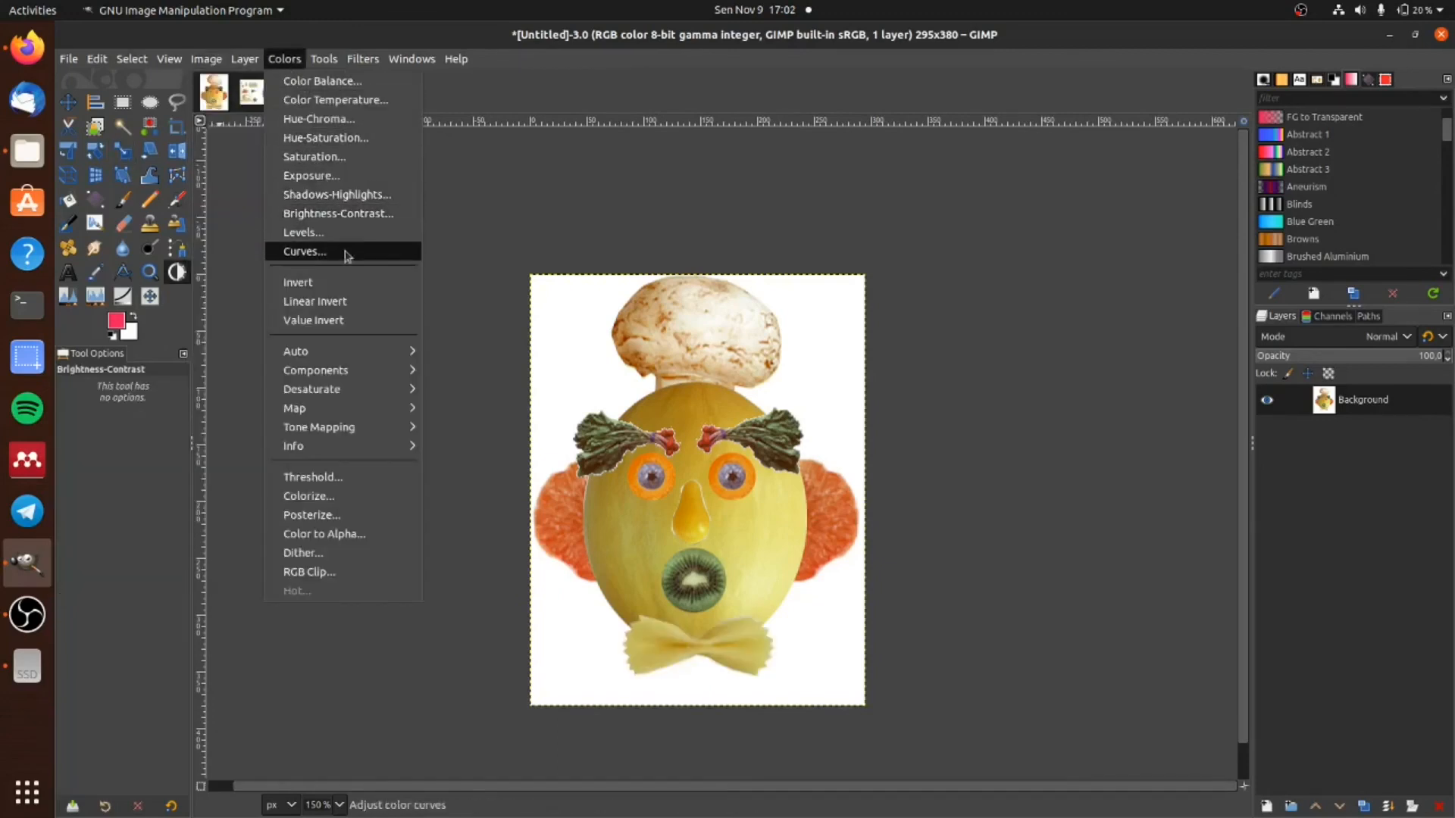
pyautogui.click(350, 216)
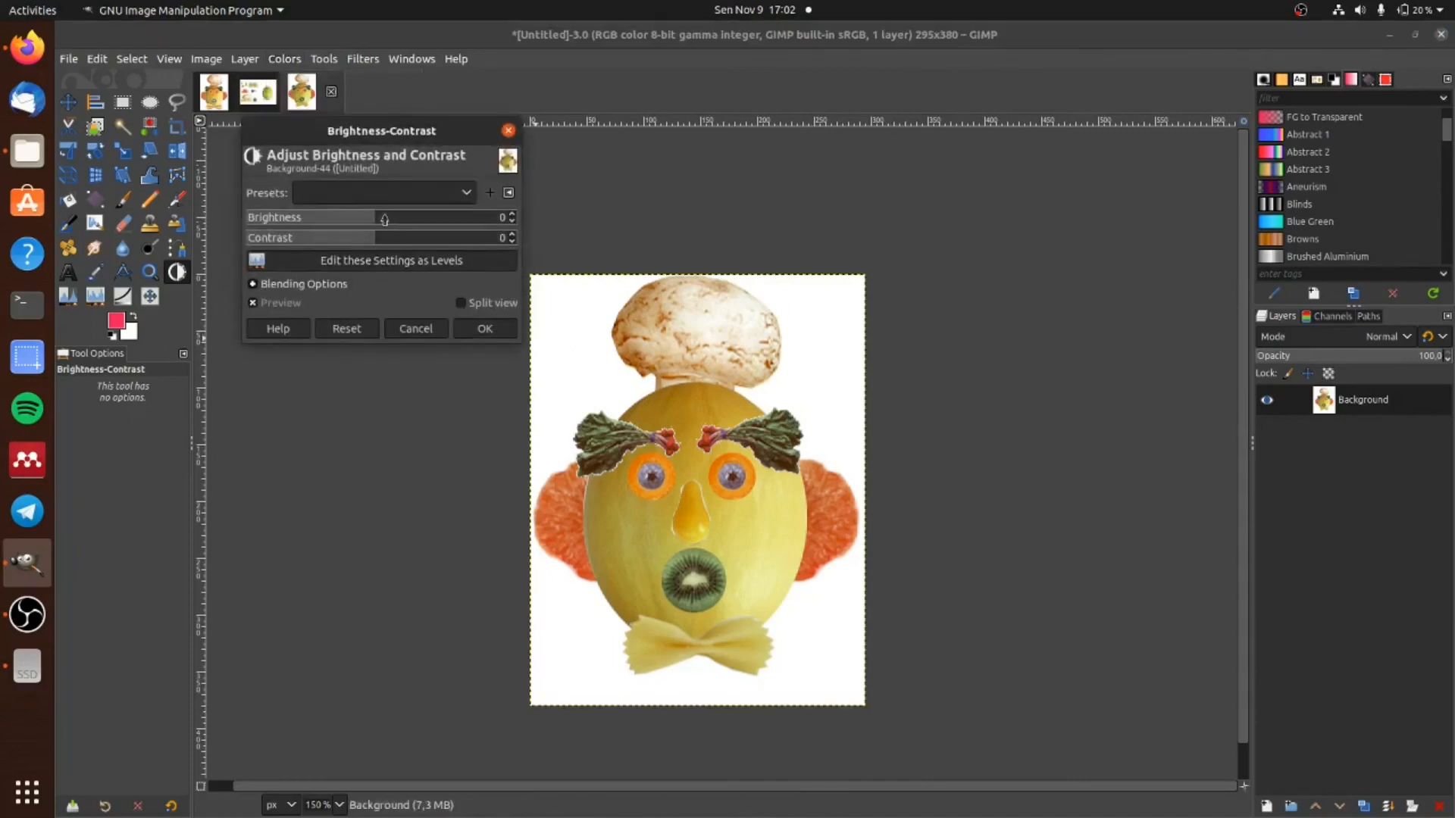
pyautogui.moveTo(377, 219); pyautogui.dragTo(408, 222)
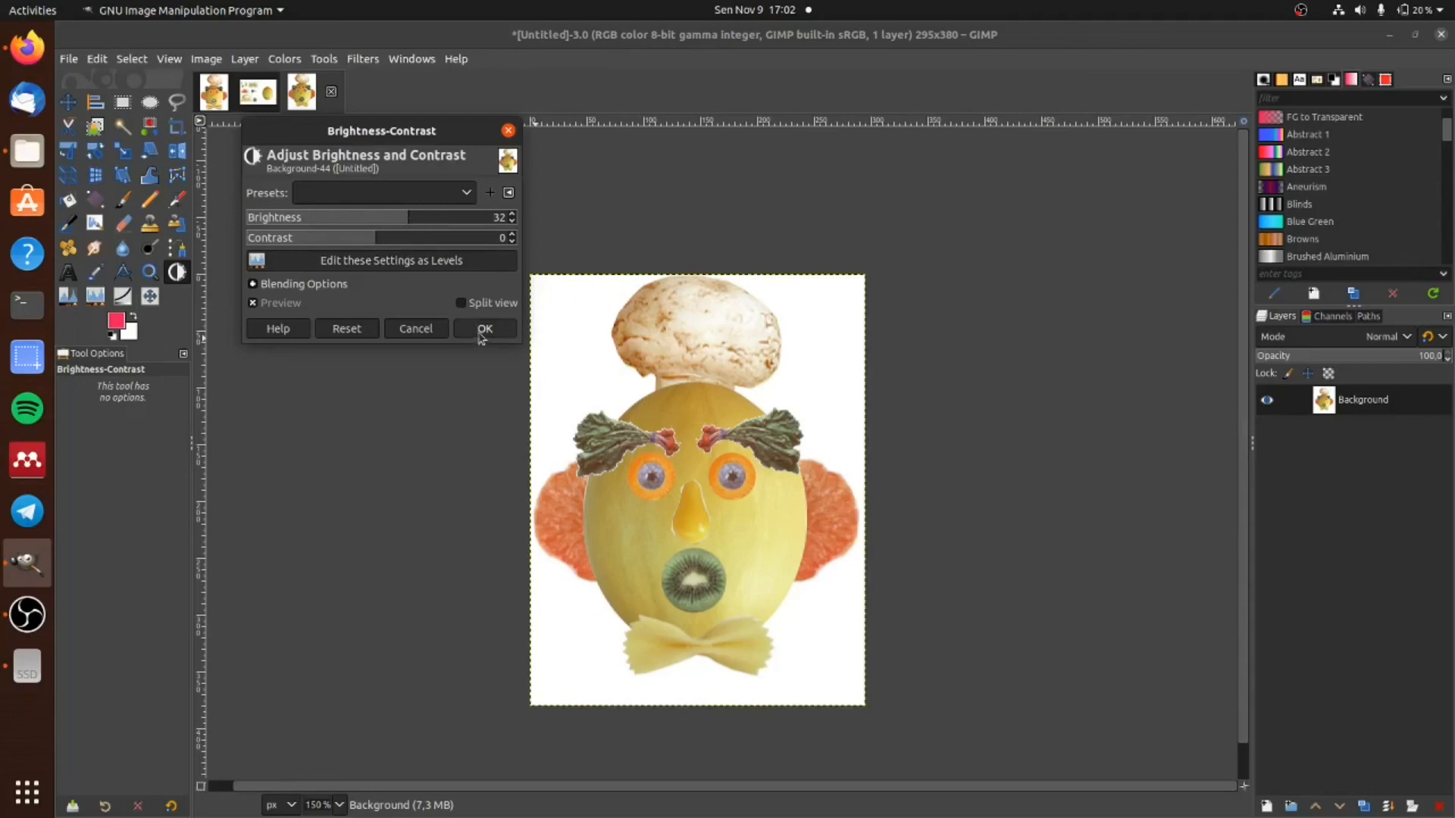
pyautogui.click(428, 329)
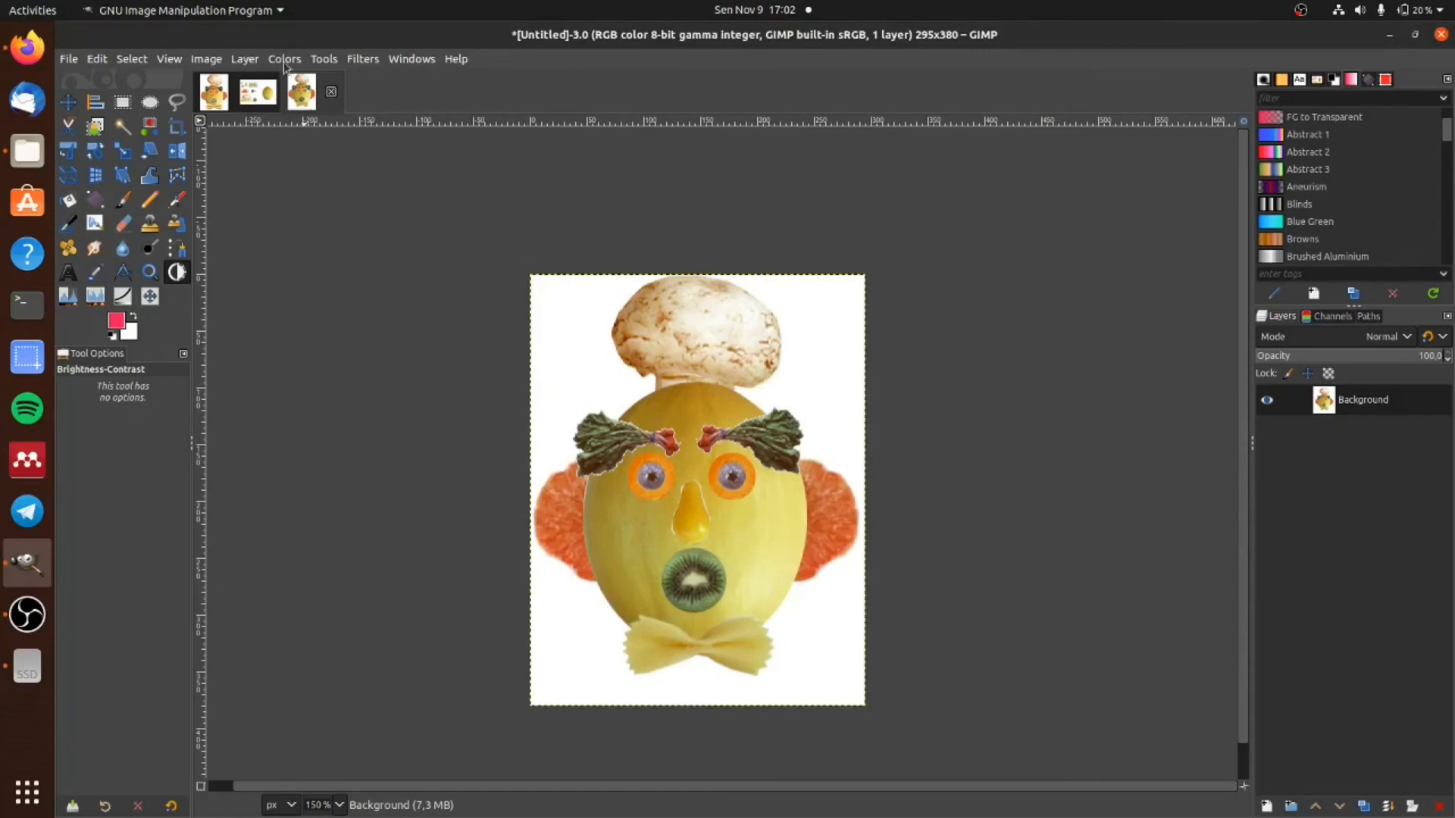
# Step: Apply Hue-Chroma to the merged Background layer with hue 31.40, chroma 0.58 and slightly reduced lightness
pyautogui.click(285, 60)
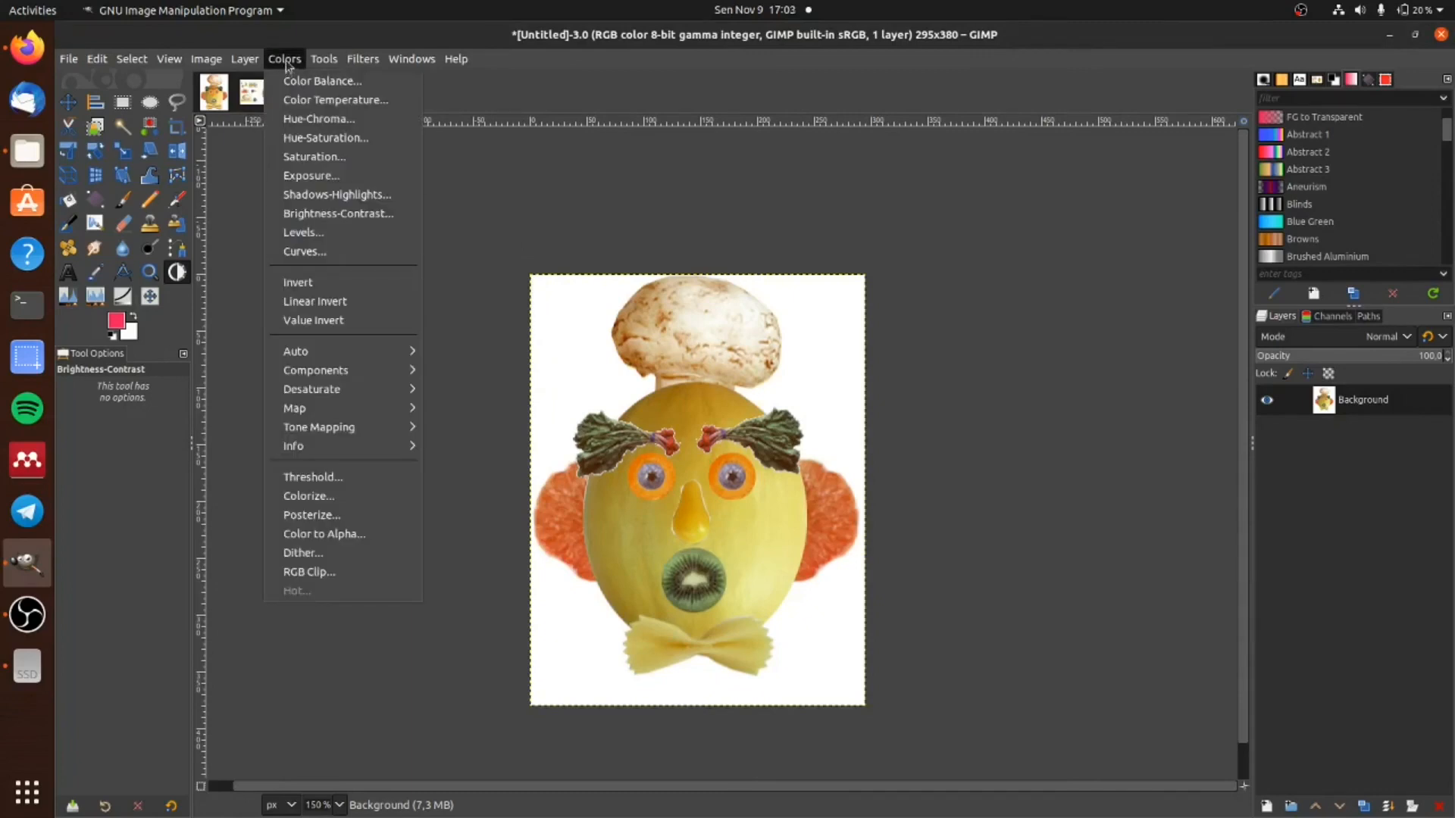
pyautogui.click(328, 124)
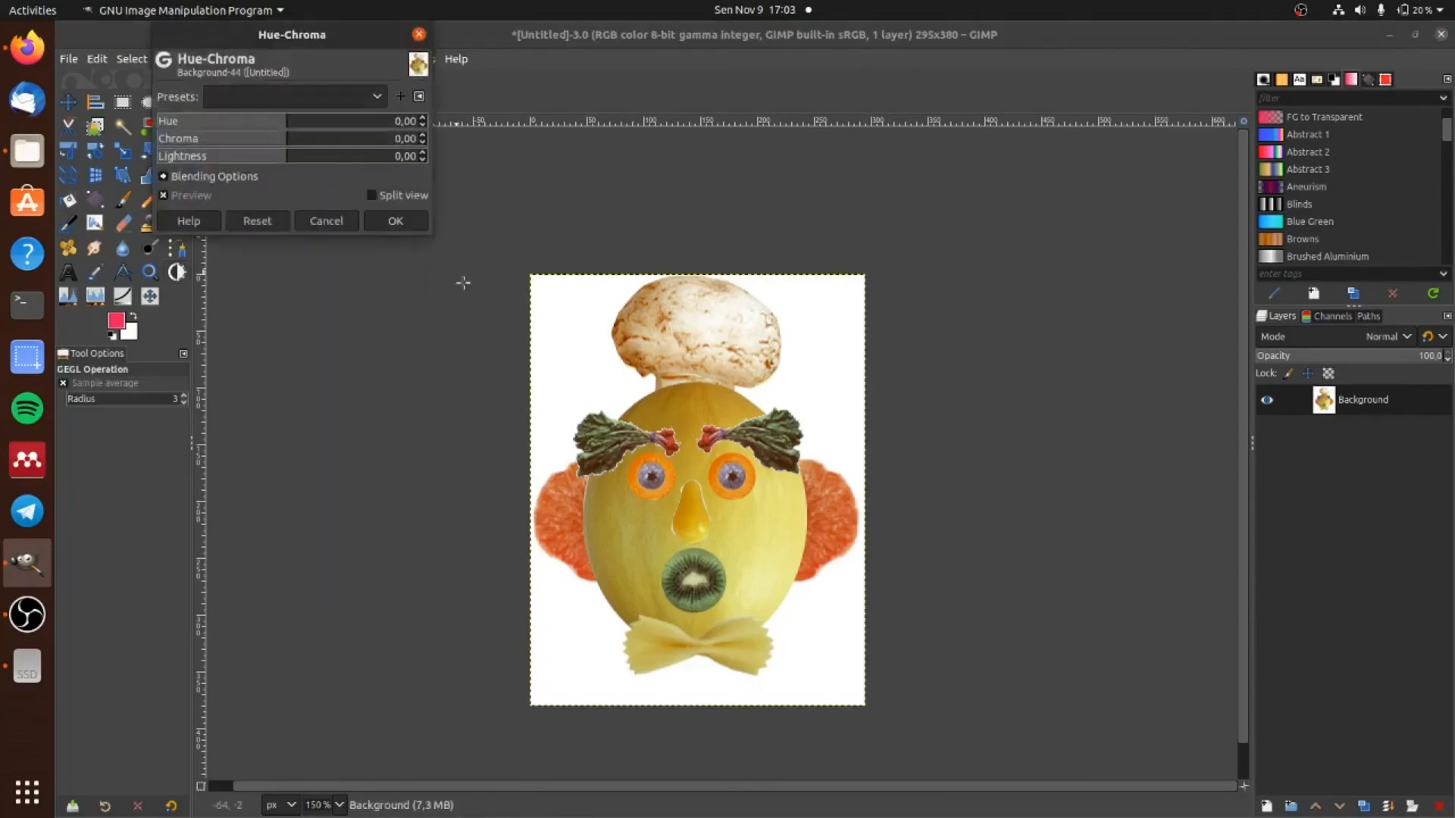
pyautogui.moveTo(286, 128)
pyautogui.mouseDown()
pyautogui.moveTo(377, 142)
pyautogui.moveTo(410, 122)
pyautogui.moveTo(157, 118)
pyautogui.moveTo(265, 122)
pyautogui.mouseUp()
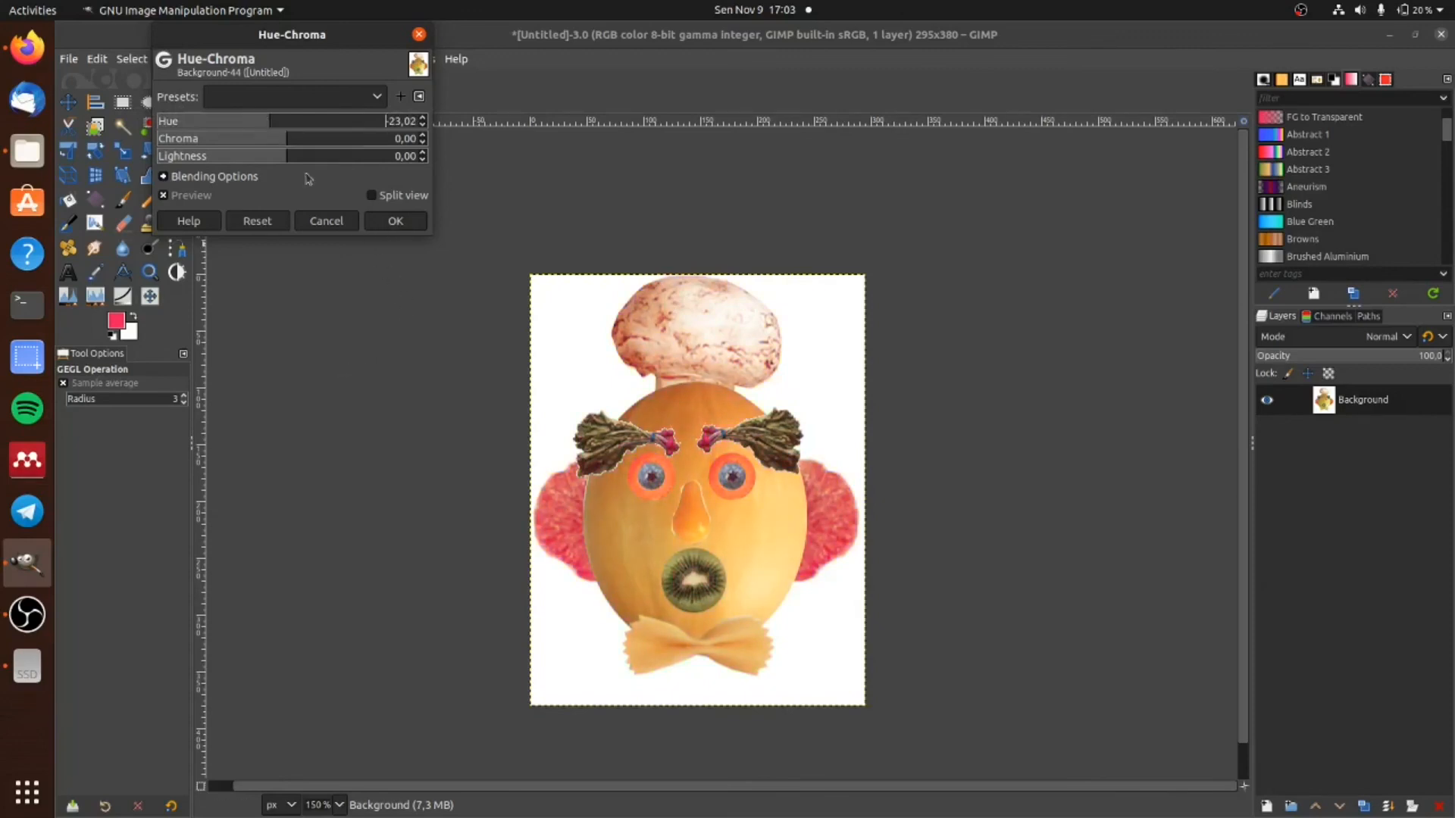
pyautogui.moveTo(285, 139)
pyautogui.mouseDown()
pyautogui.moveTo(220, 139)
pyautogui.moveTo(327, 144)
pyautogui.moveTo(264, 144)
pyautogui.moveTo(307, 146)
pyautogui.moveTo(289, 146)
pyautogui.mouseUp()
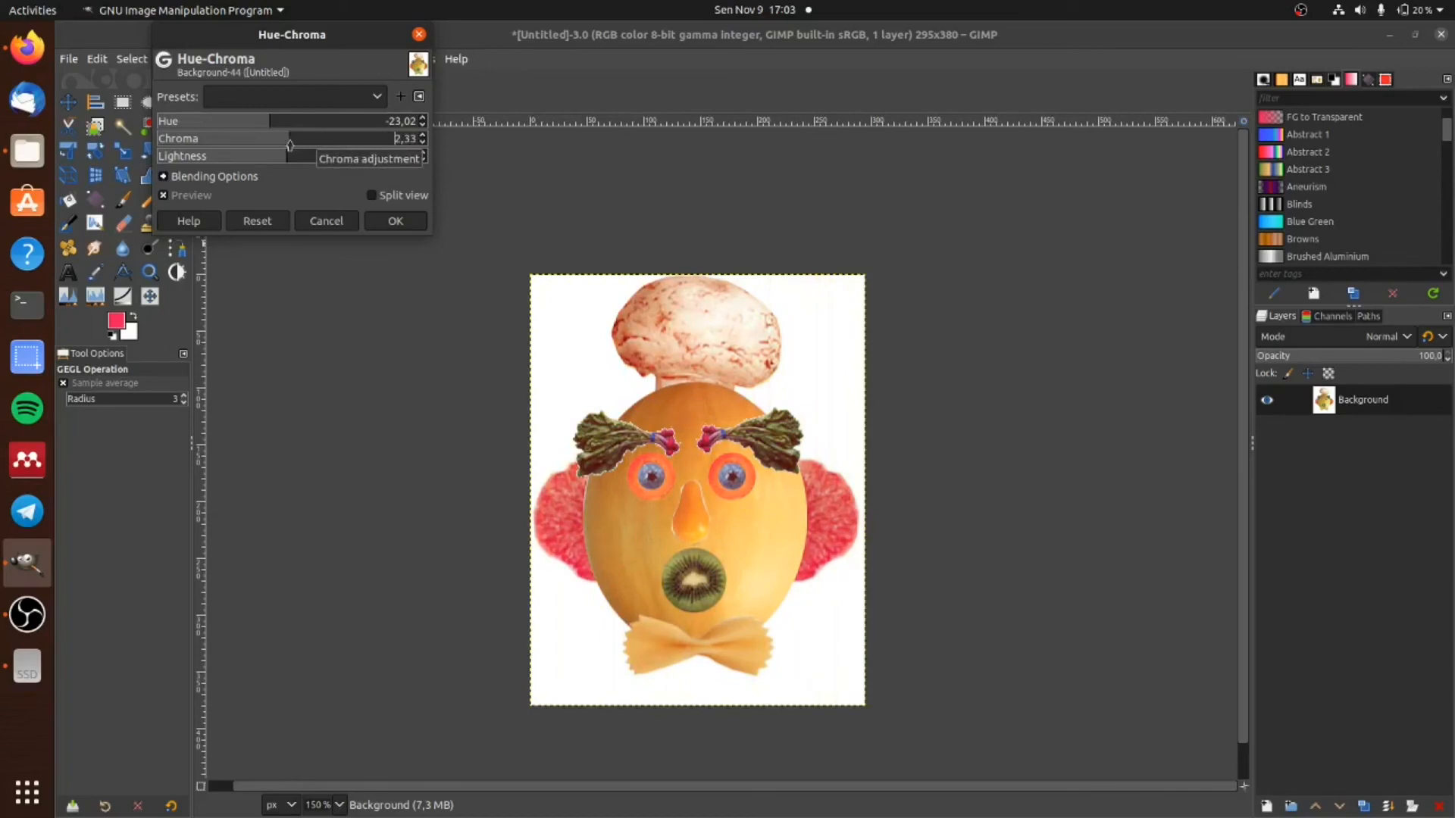
pyautogui.moveTo(269, 121); pyautogui.dragTo(313, 122)
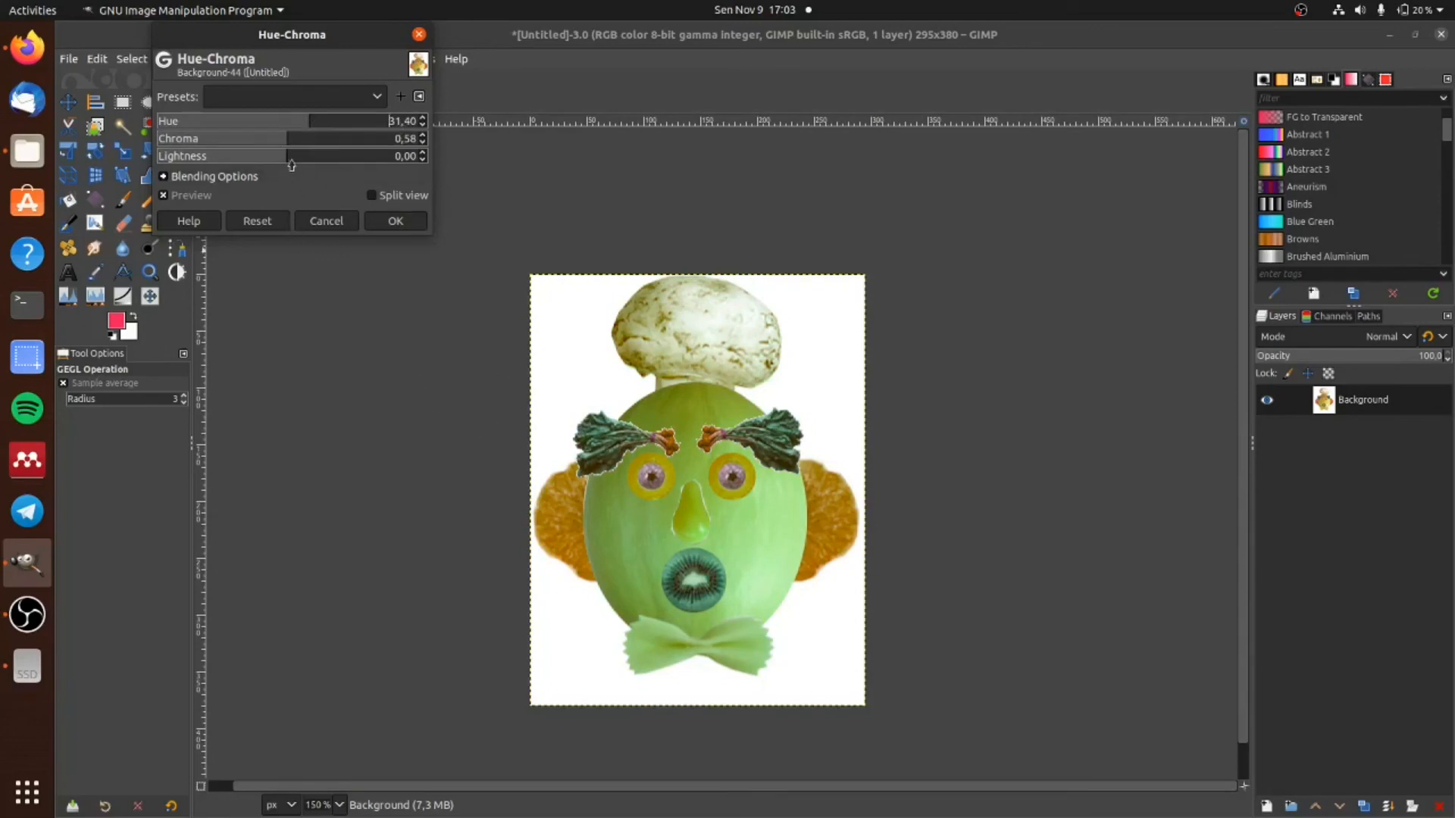
pyautogui.moveTo(286, 159)
pyautogui.mouseDown()
pyautogui.moveTo(258, 159)
pyautogui.moveTo(334, 159)
pyautogui.moveTo(231, 159)
pyautogui.moveTo(284, 161)
pyautogui.mouseUp()
pyautogui.click(395, 221)
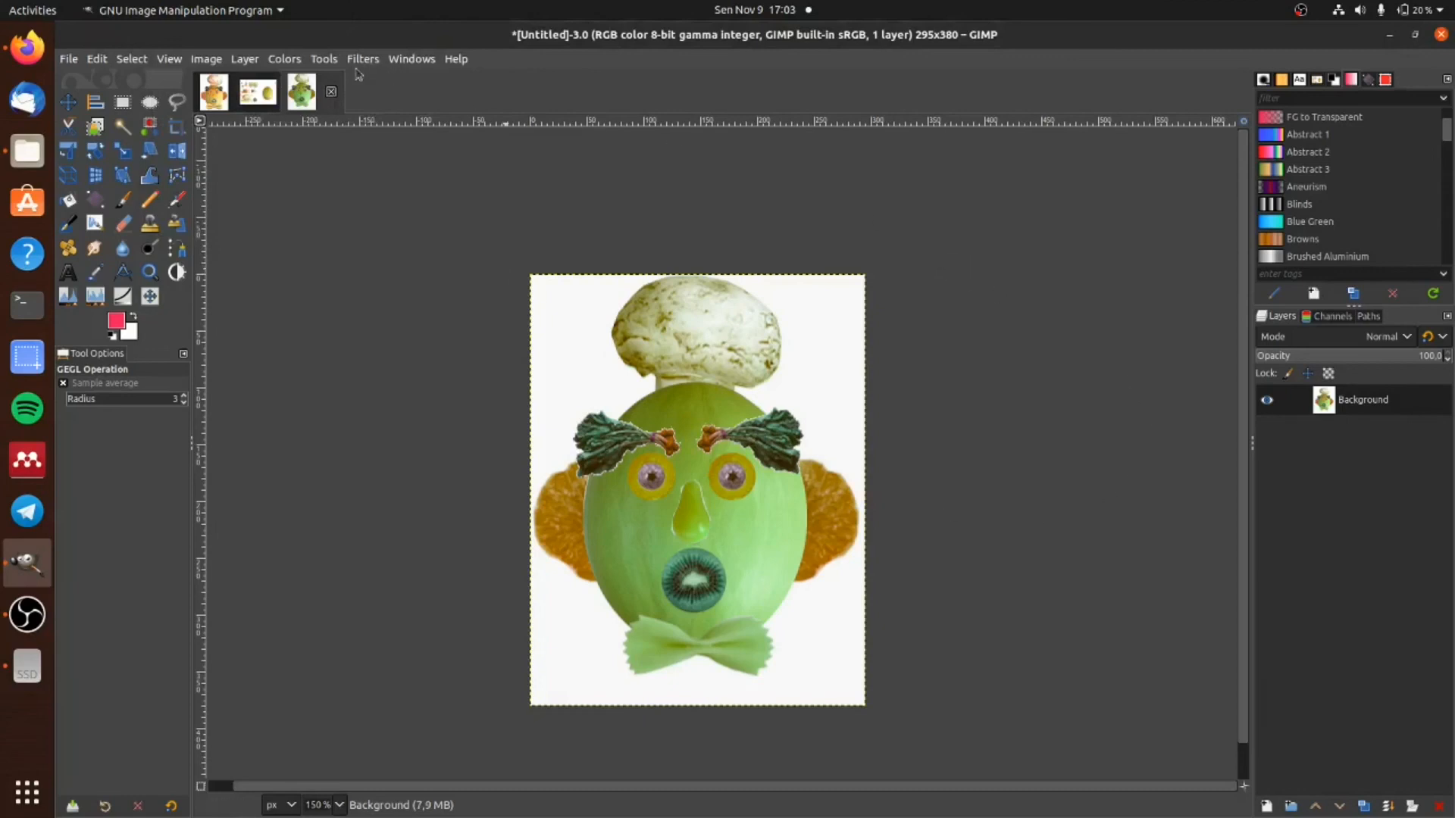
pyautogui.click(286, 60)
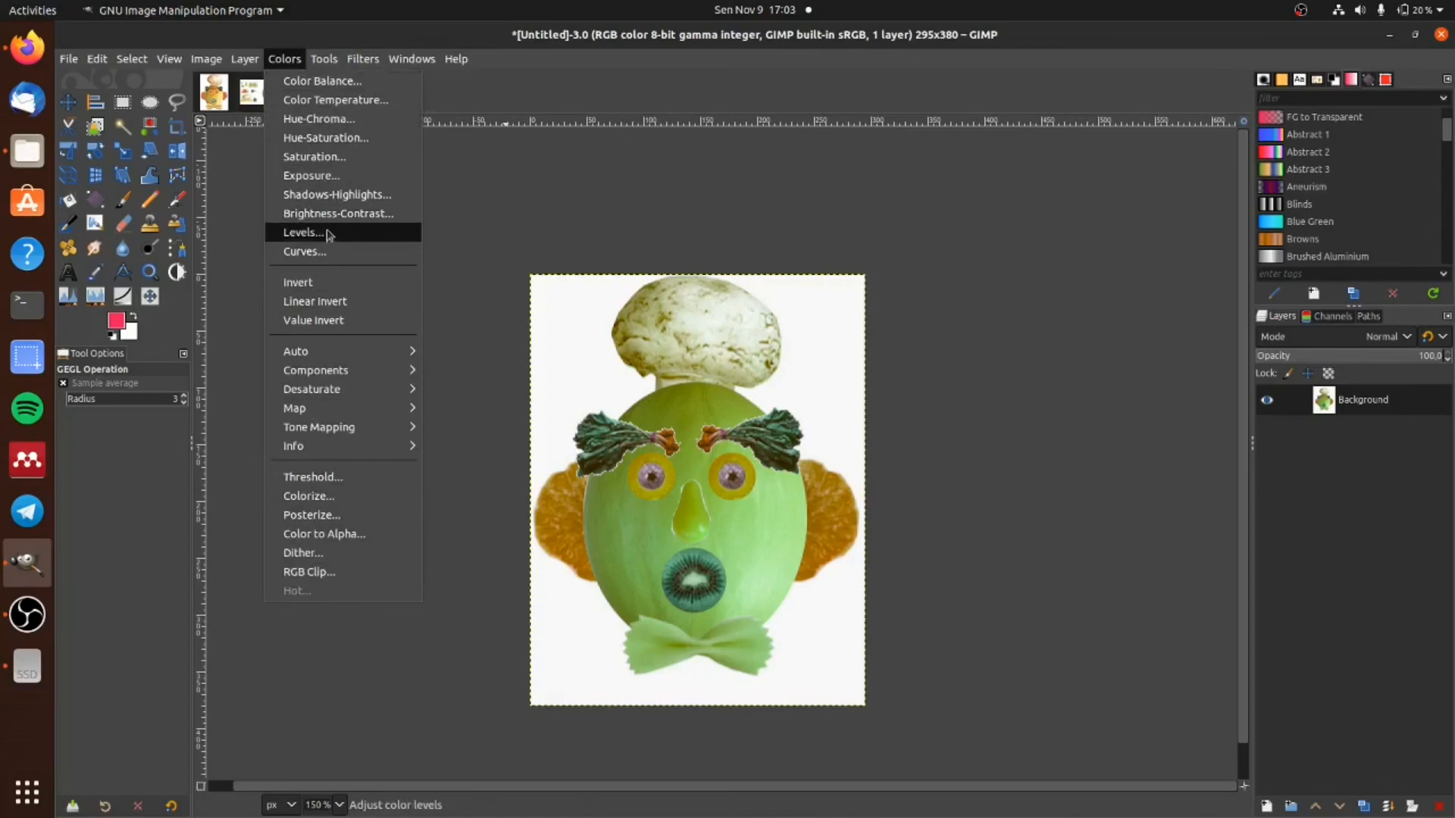
pyautogui.moveTo(313, 68)
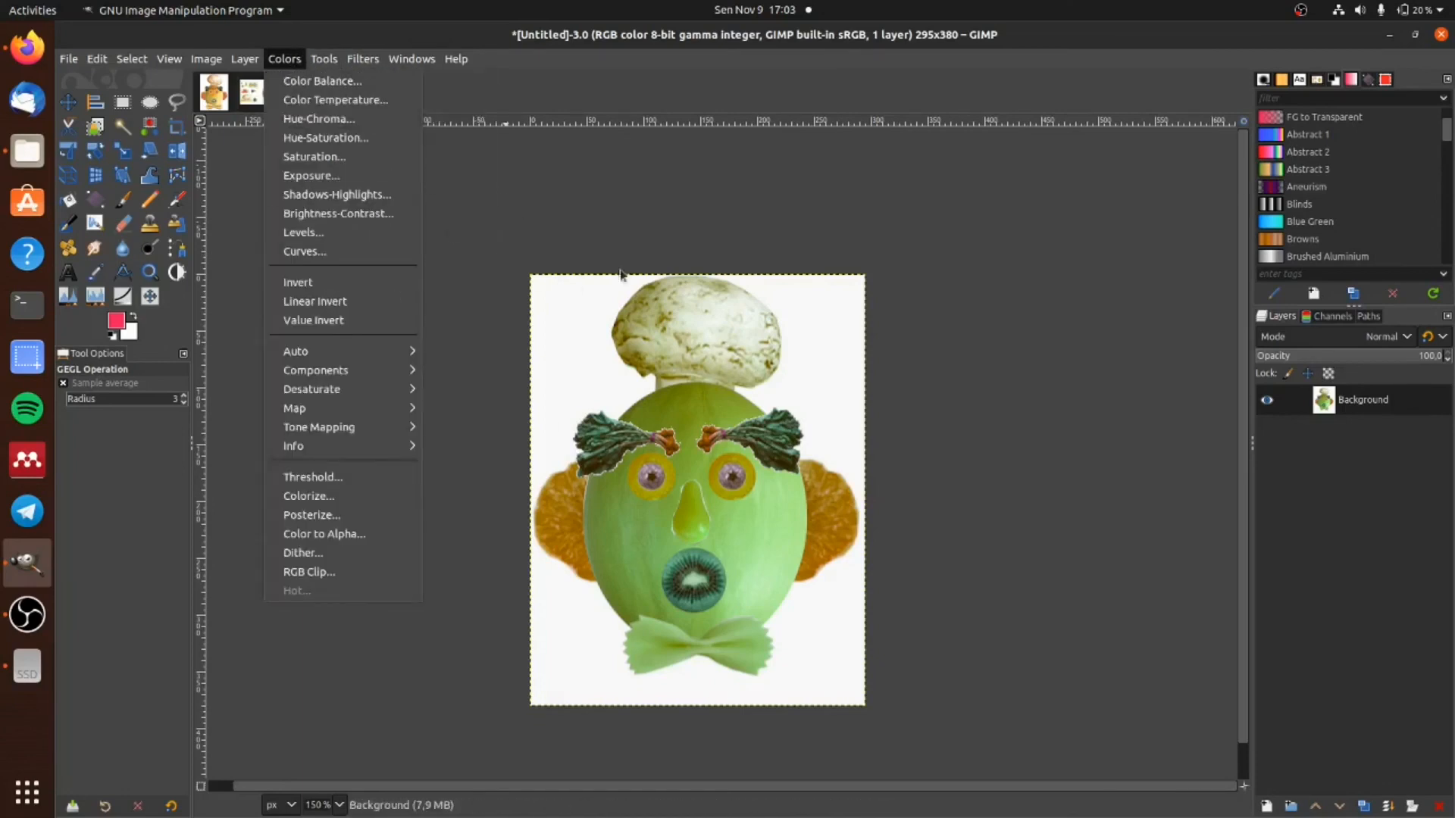
pyautogui.click(985, 249)
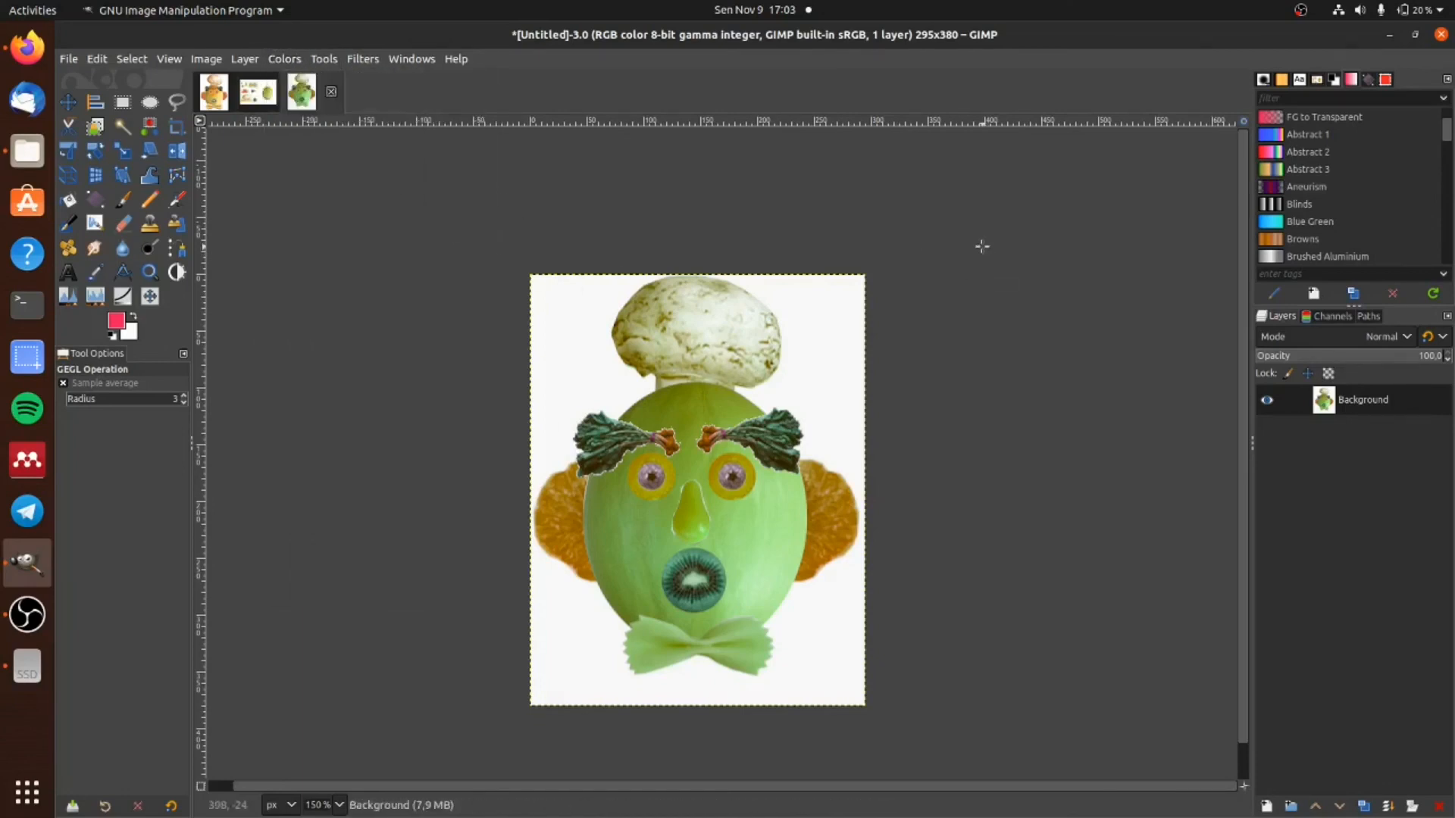